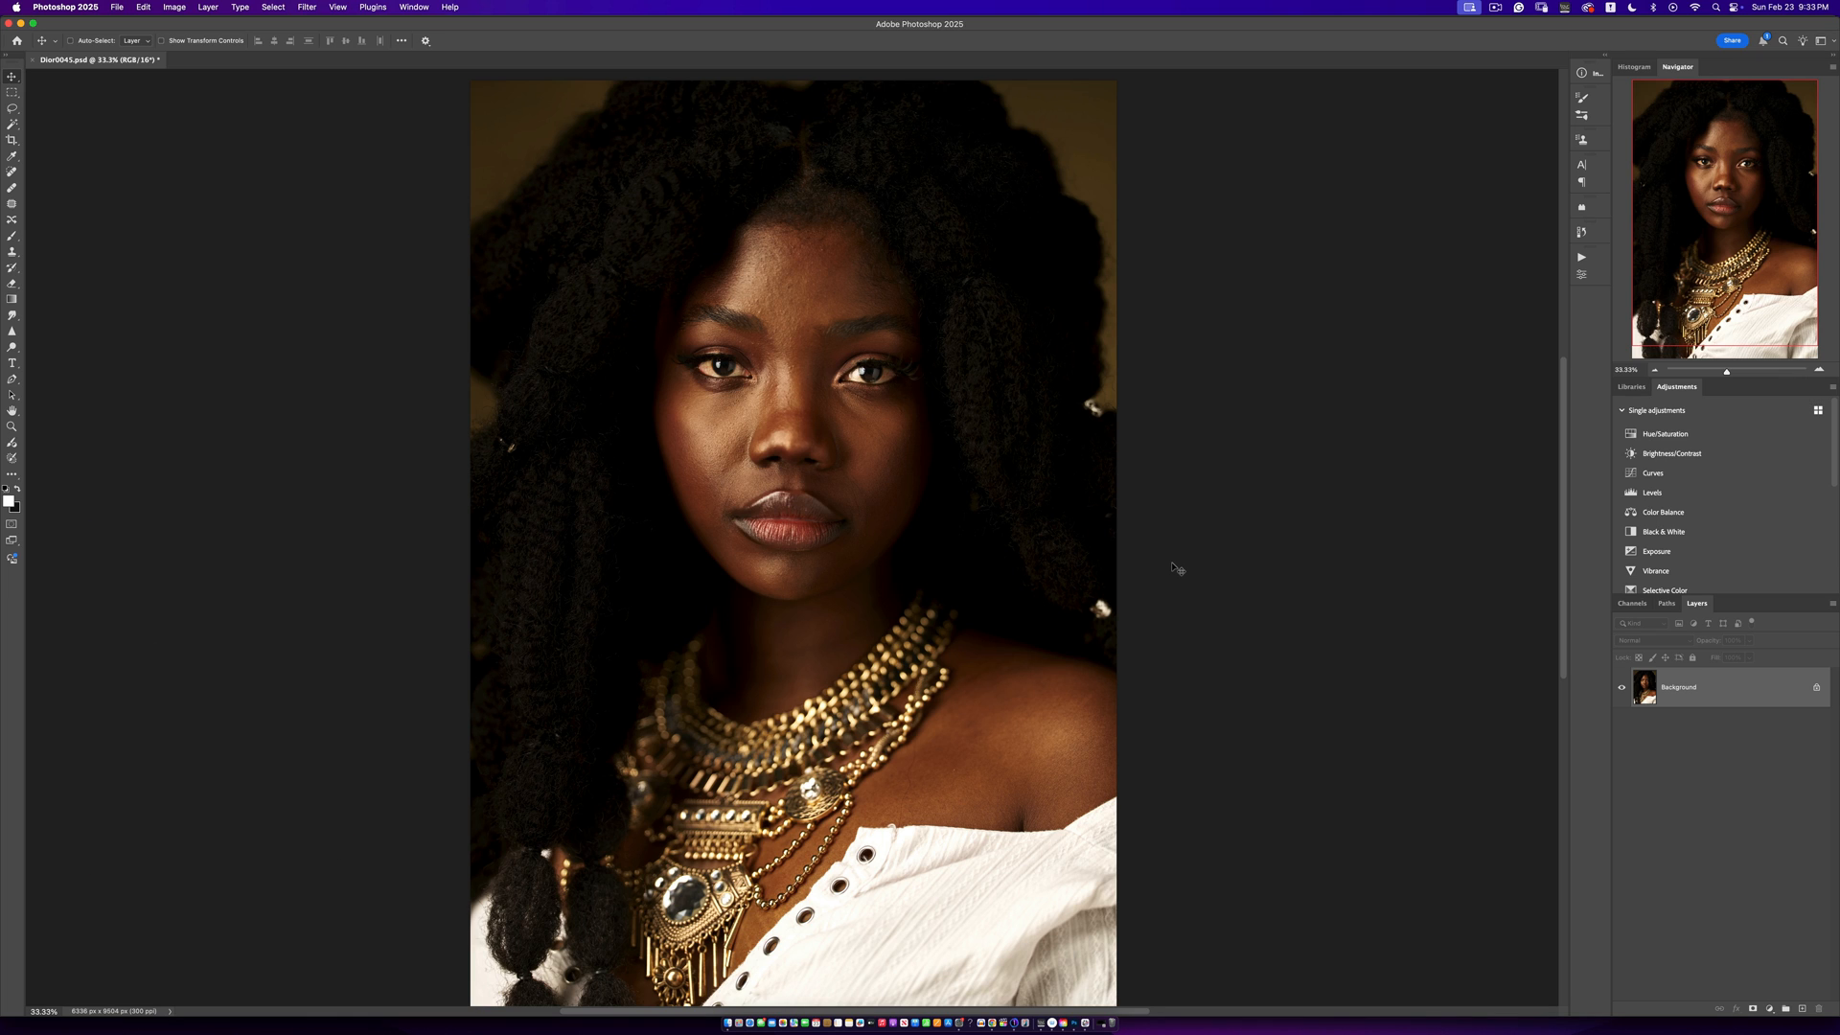
Run the BEAUTY RETOUCH | PM action on the portrait
left_click(1581, 257)
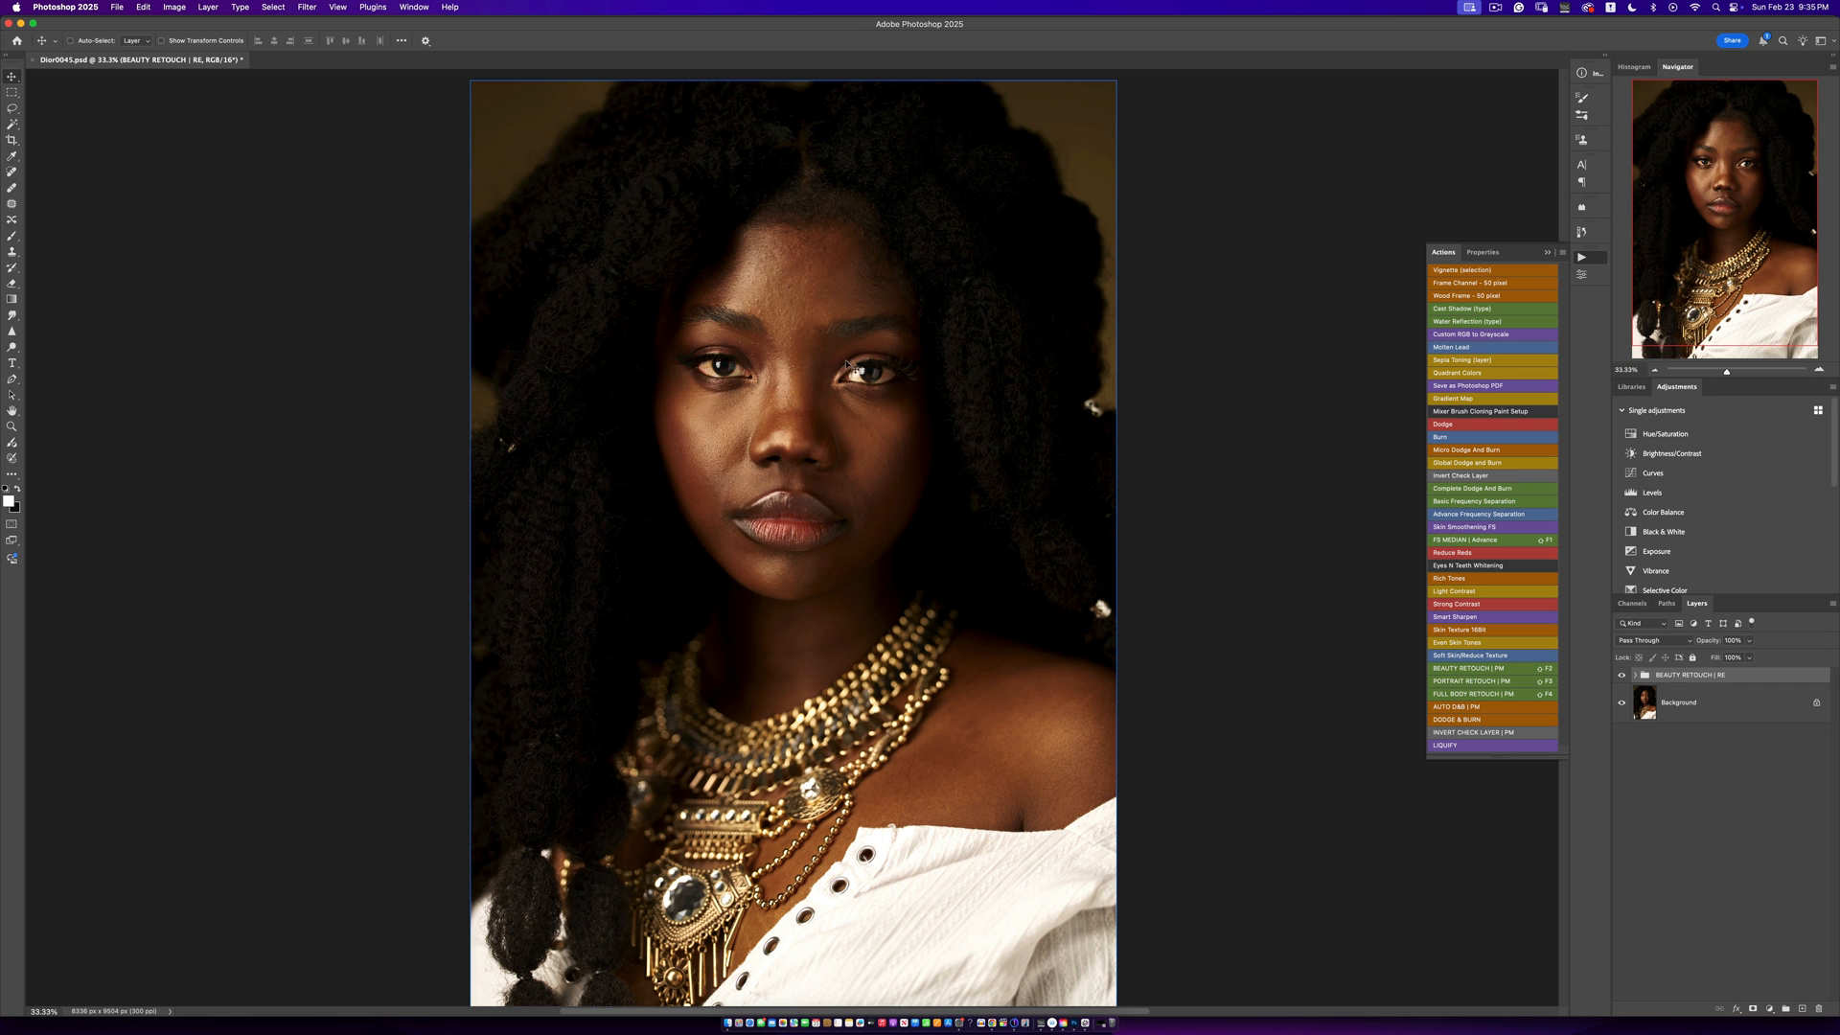
Examine the skin on the forehead, cheeks and eye area up close, and review the whole portrait
key("super+equal")
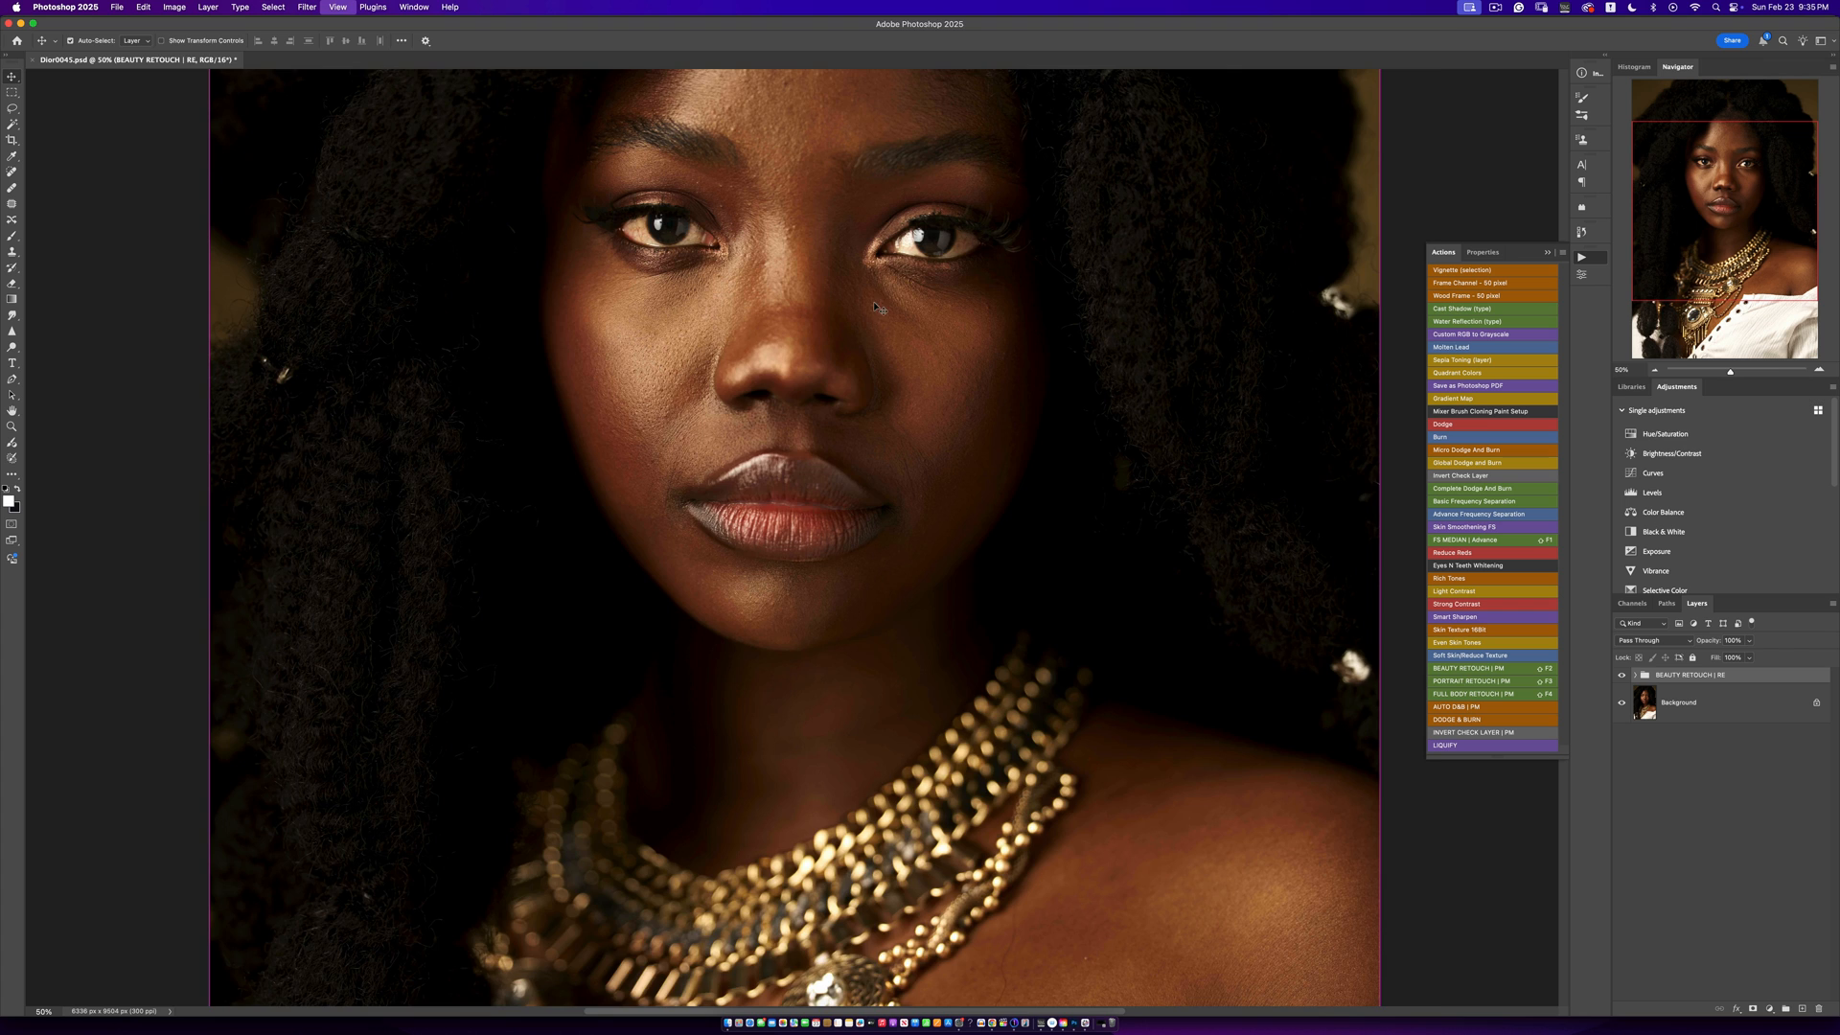
key("super+equal")
scroll(863, 518, "up", 10)
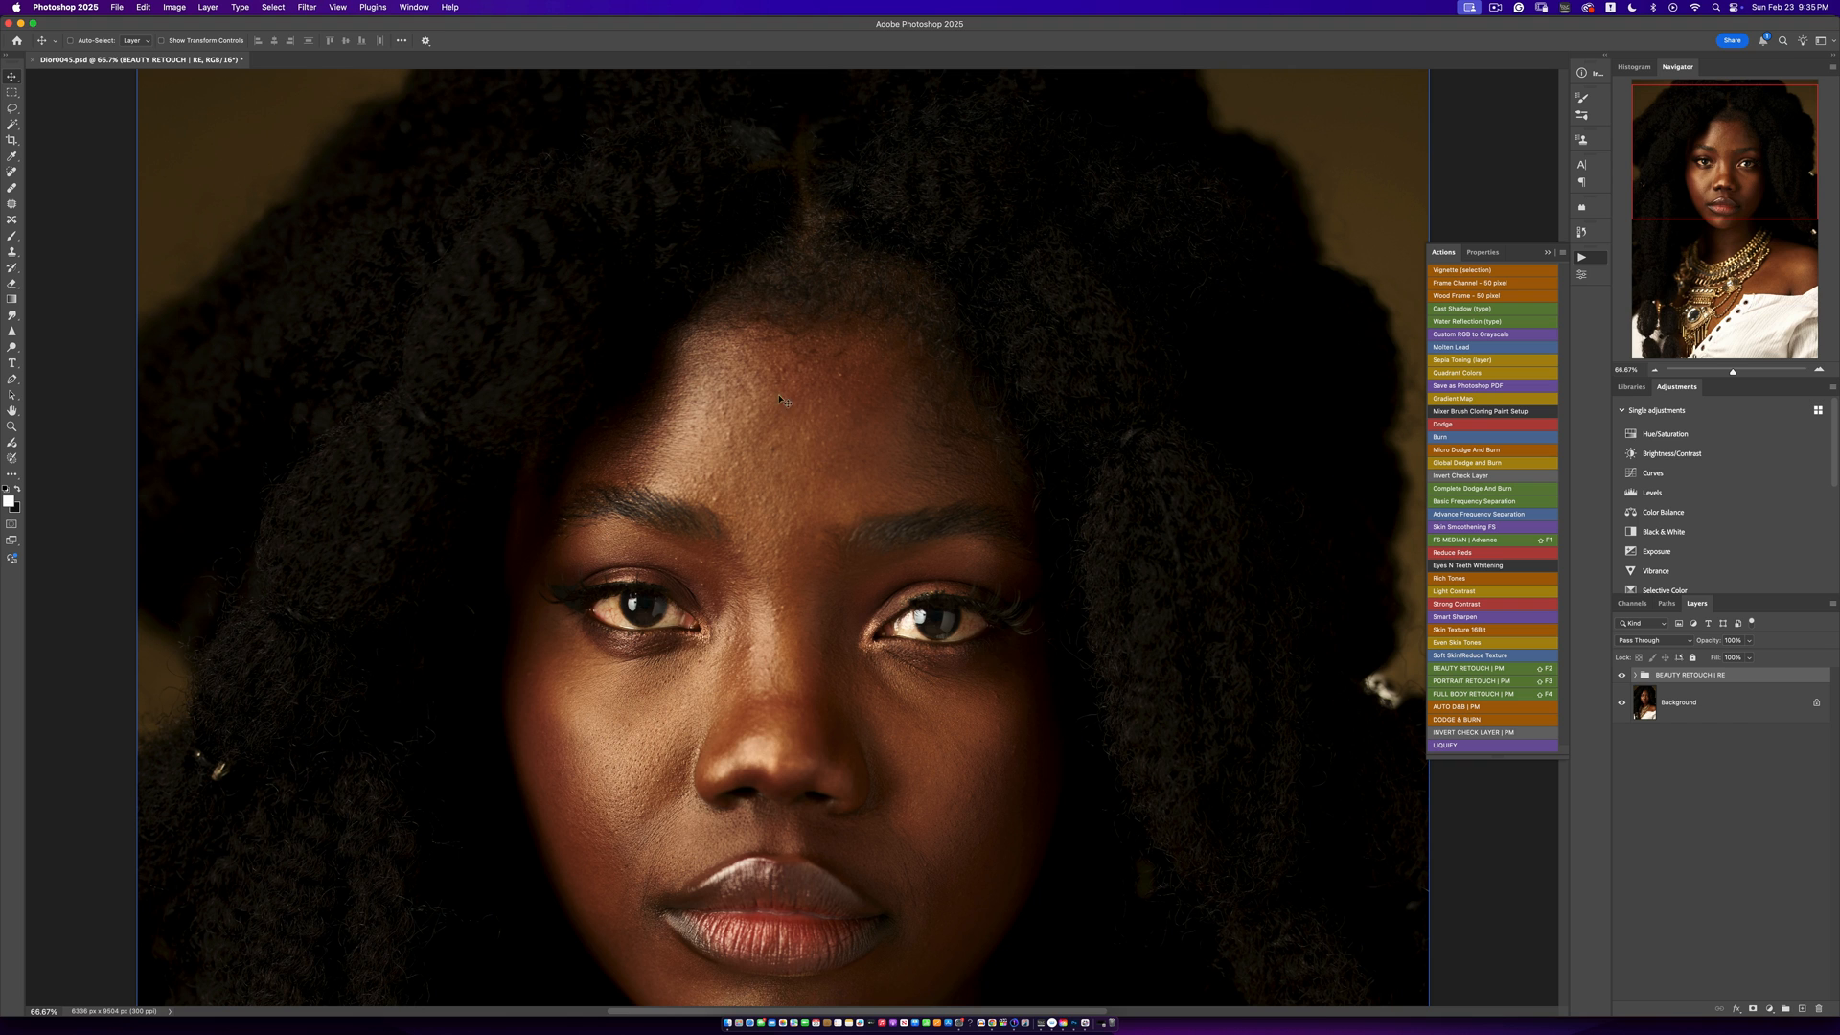
scroll(806, 622, "down", 4)
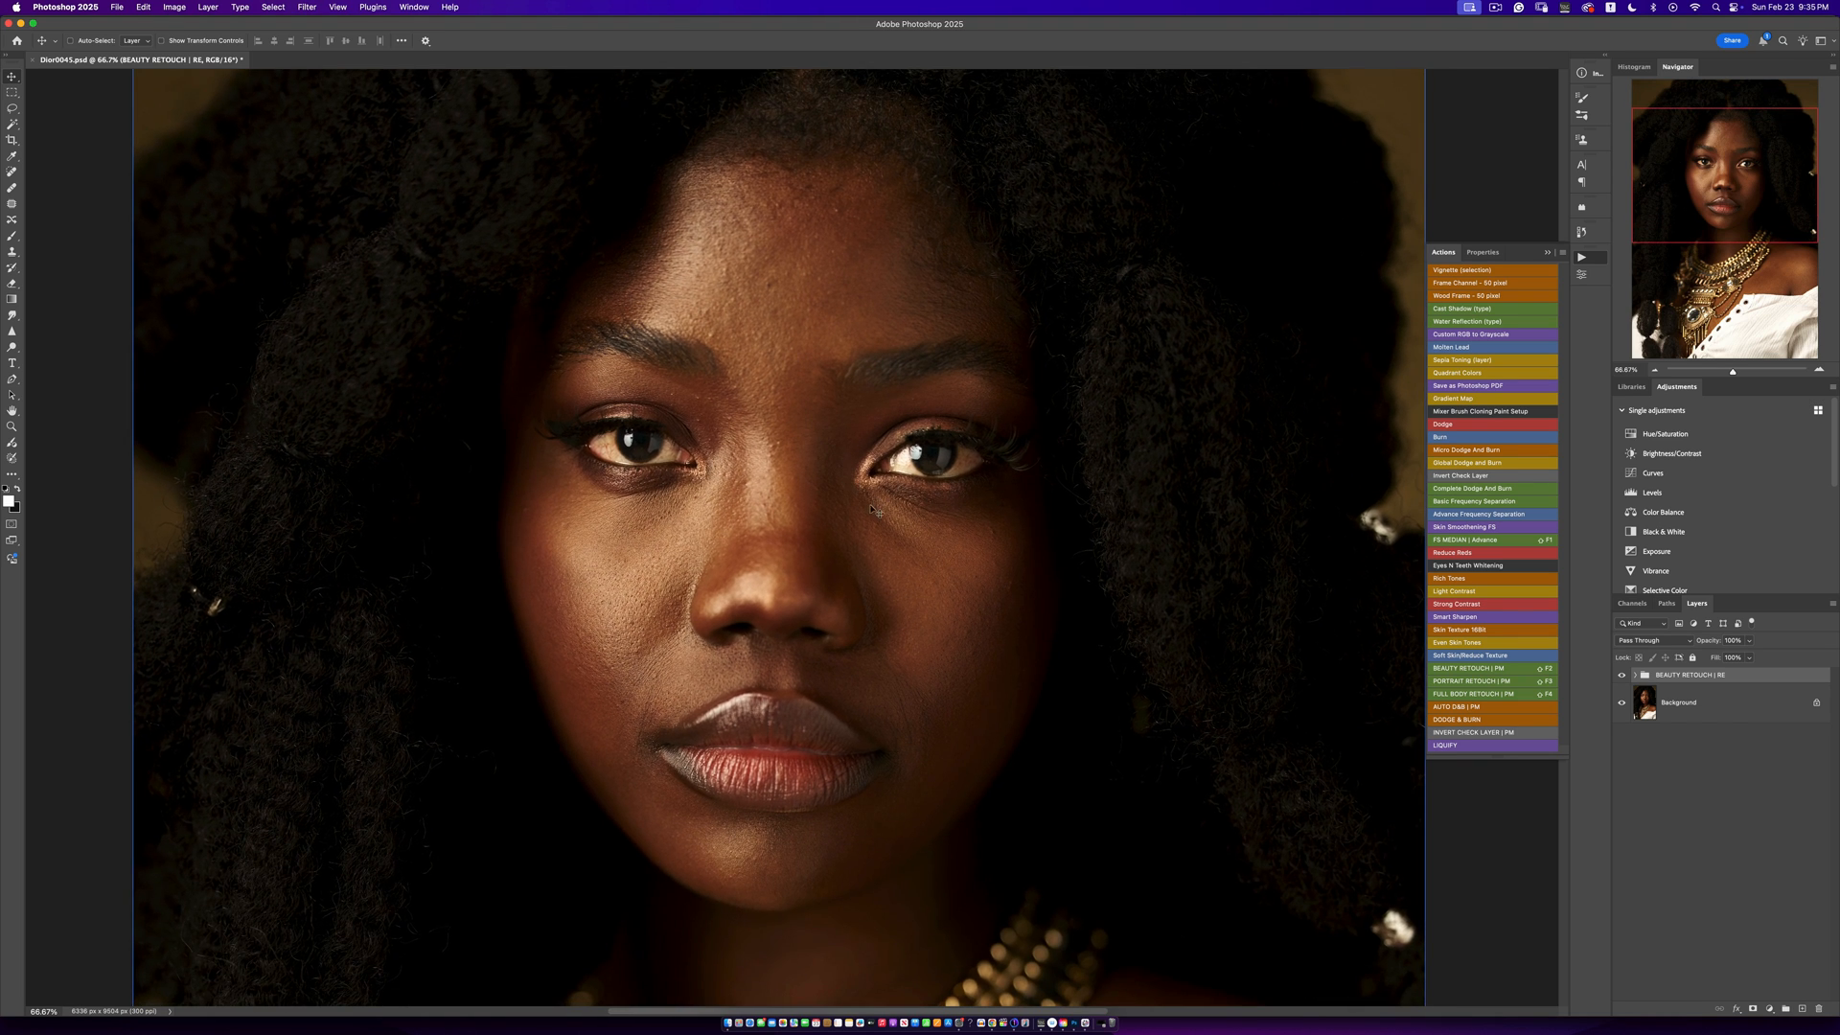
key("super+minus")
key("super+minus")
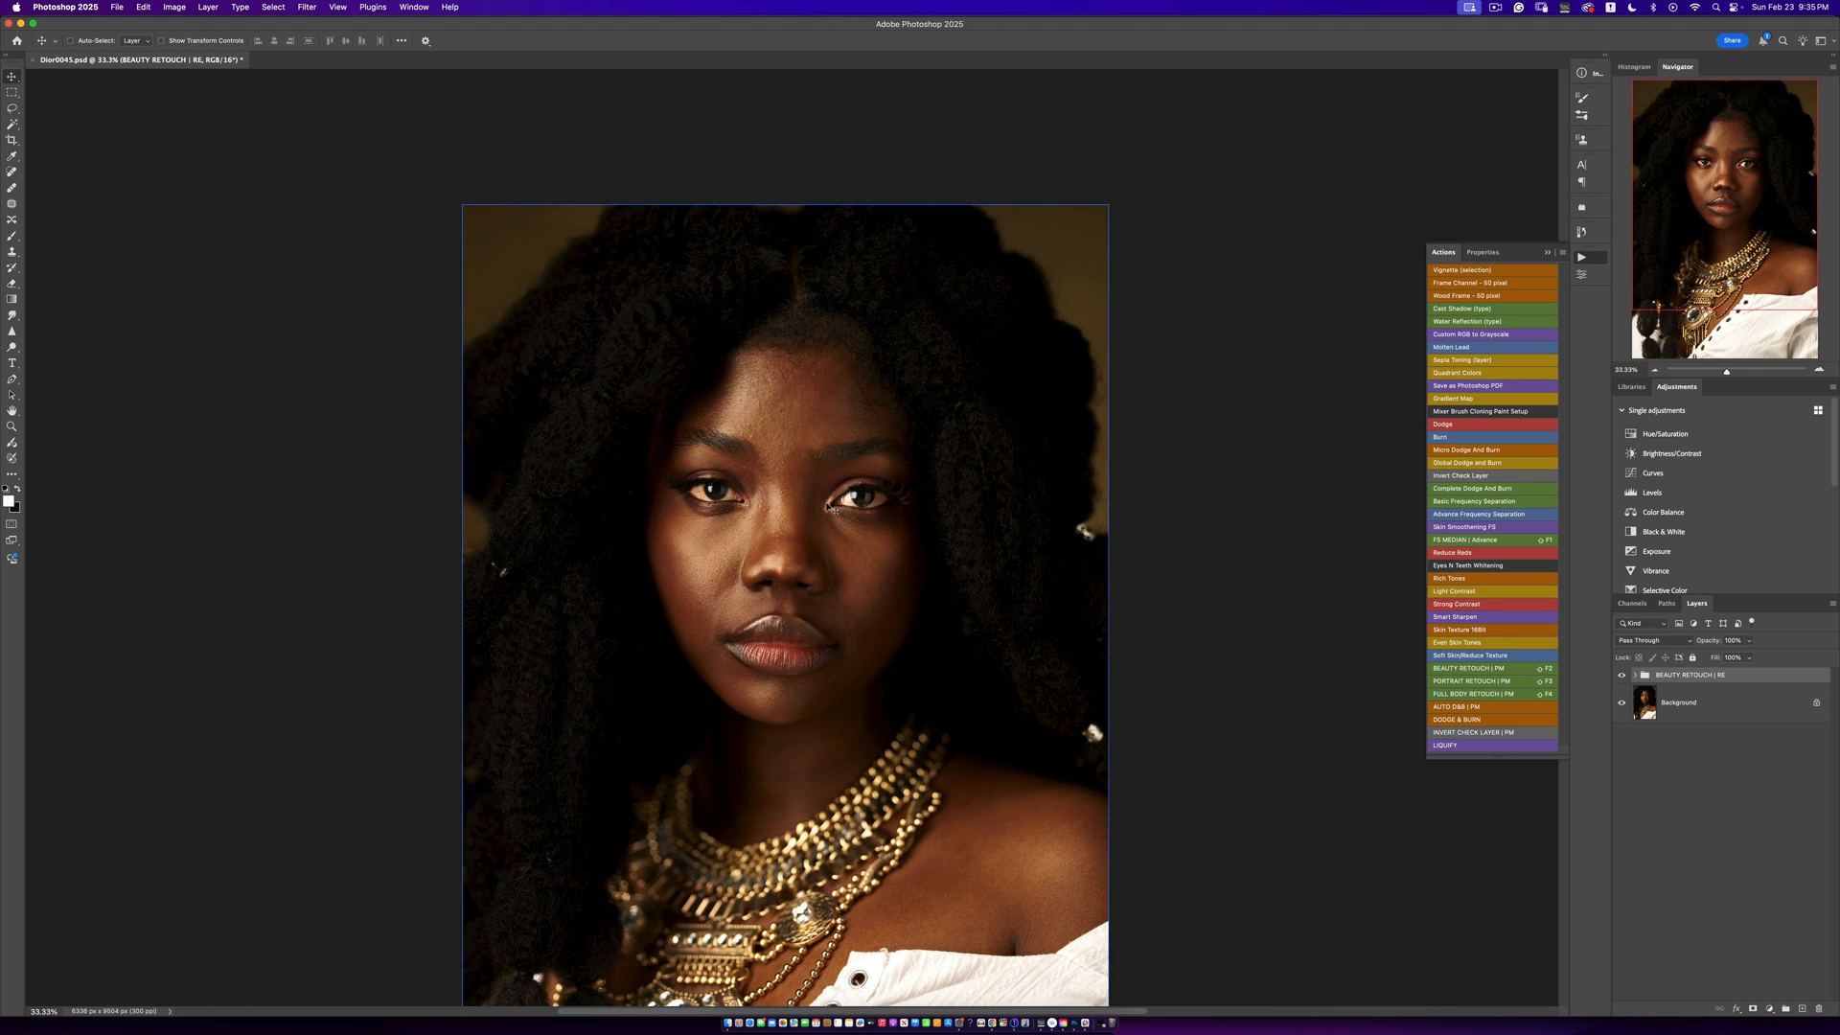
scroll(883, 470, "down", 3)
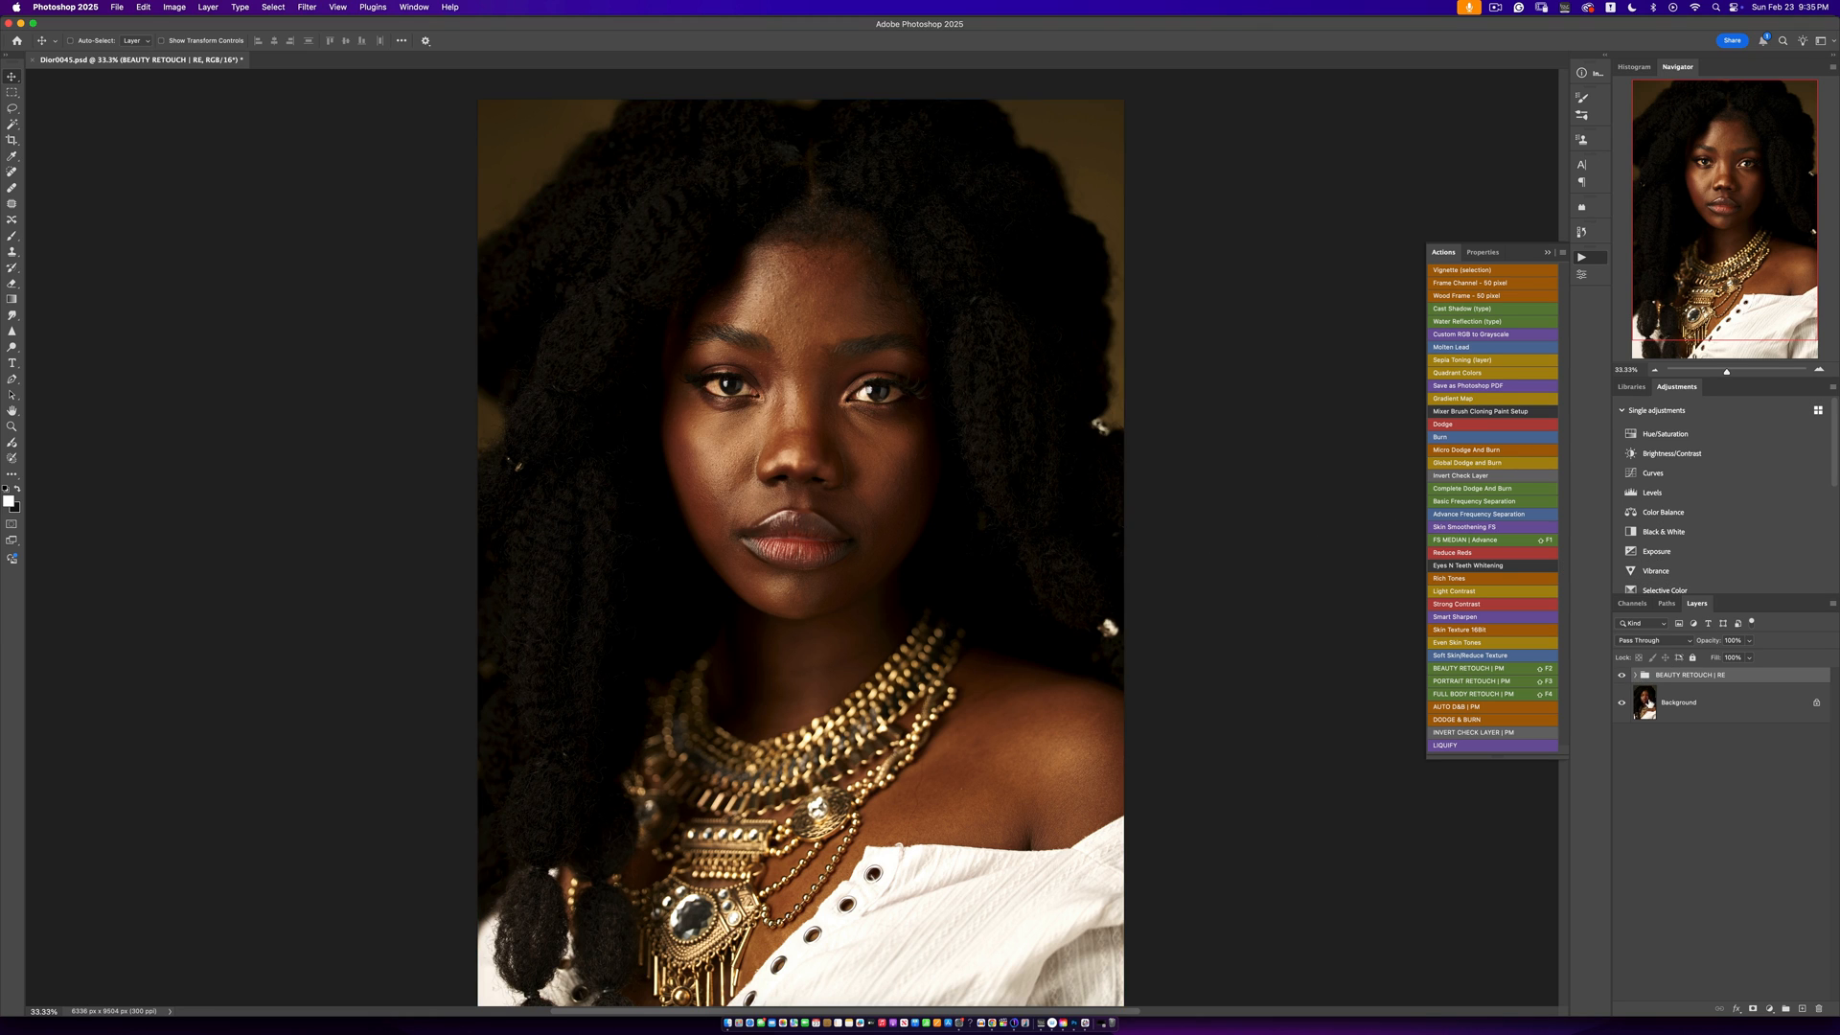
Expand the BEAUTY RETOUCH | RE group and brush white over the face on the PAINT HERE group's mask, starting with the forehead
left_click(1636, 676)
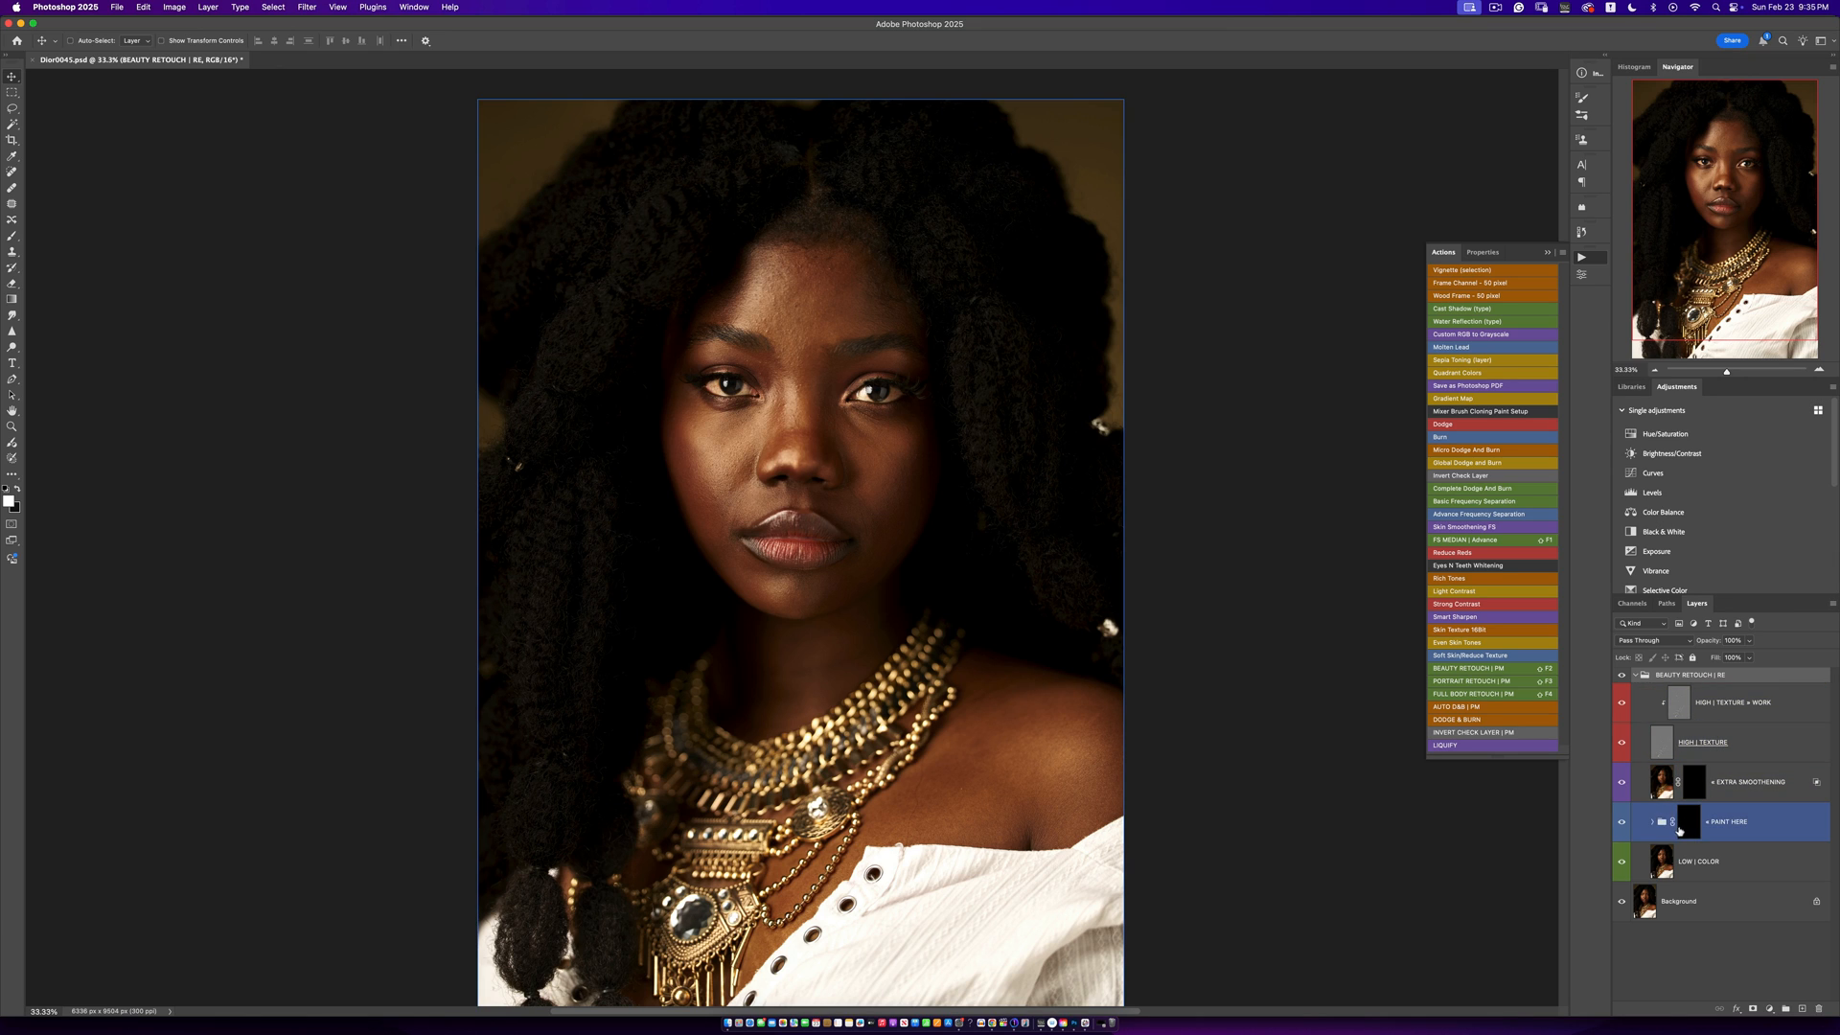
left_click(1686, 824)
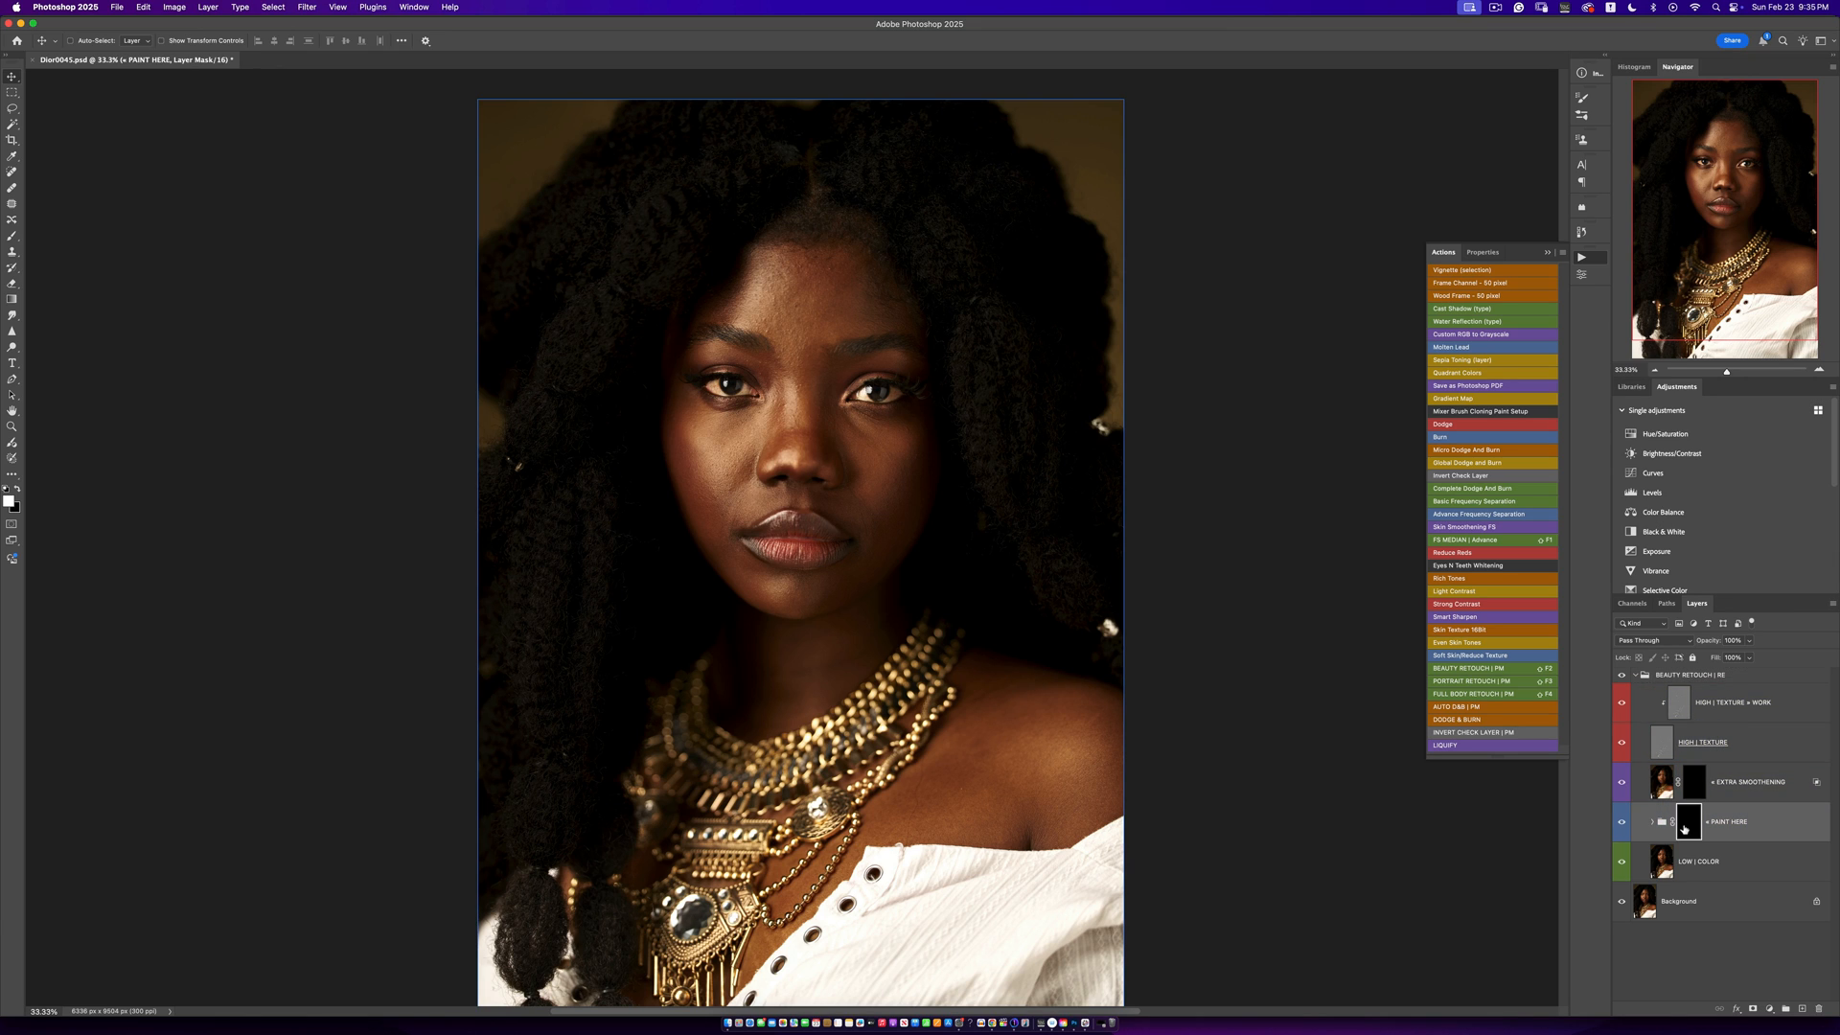
left_click(12, 235)
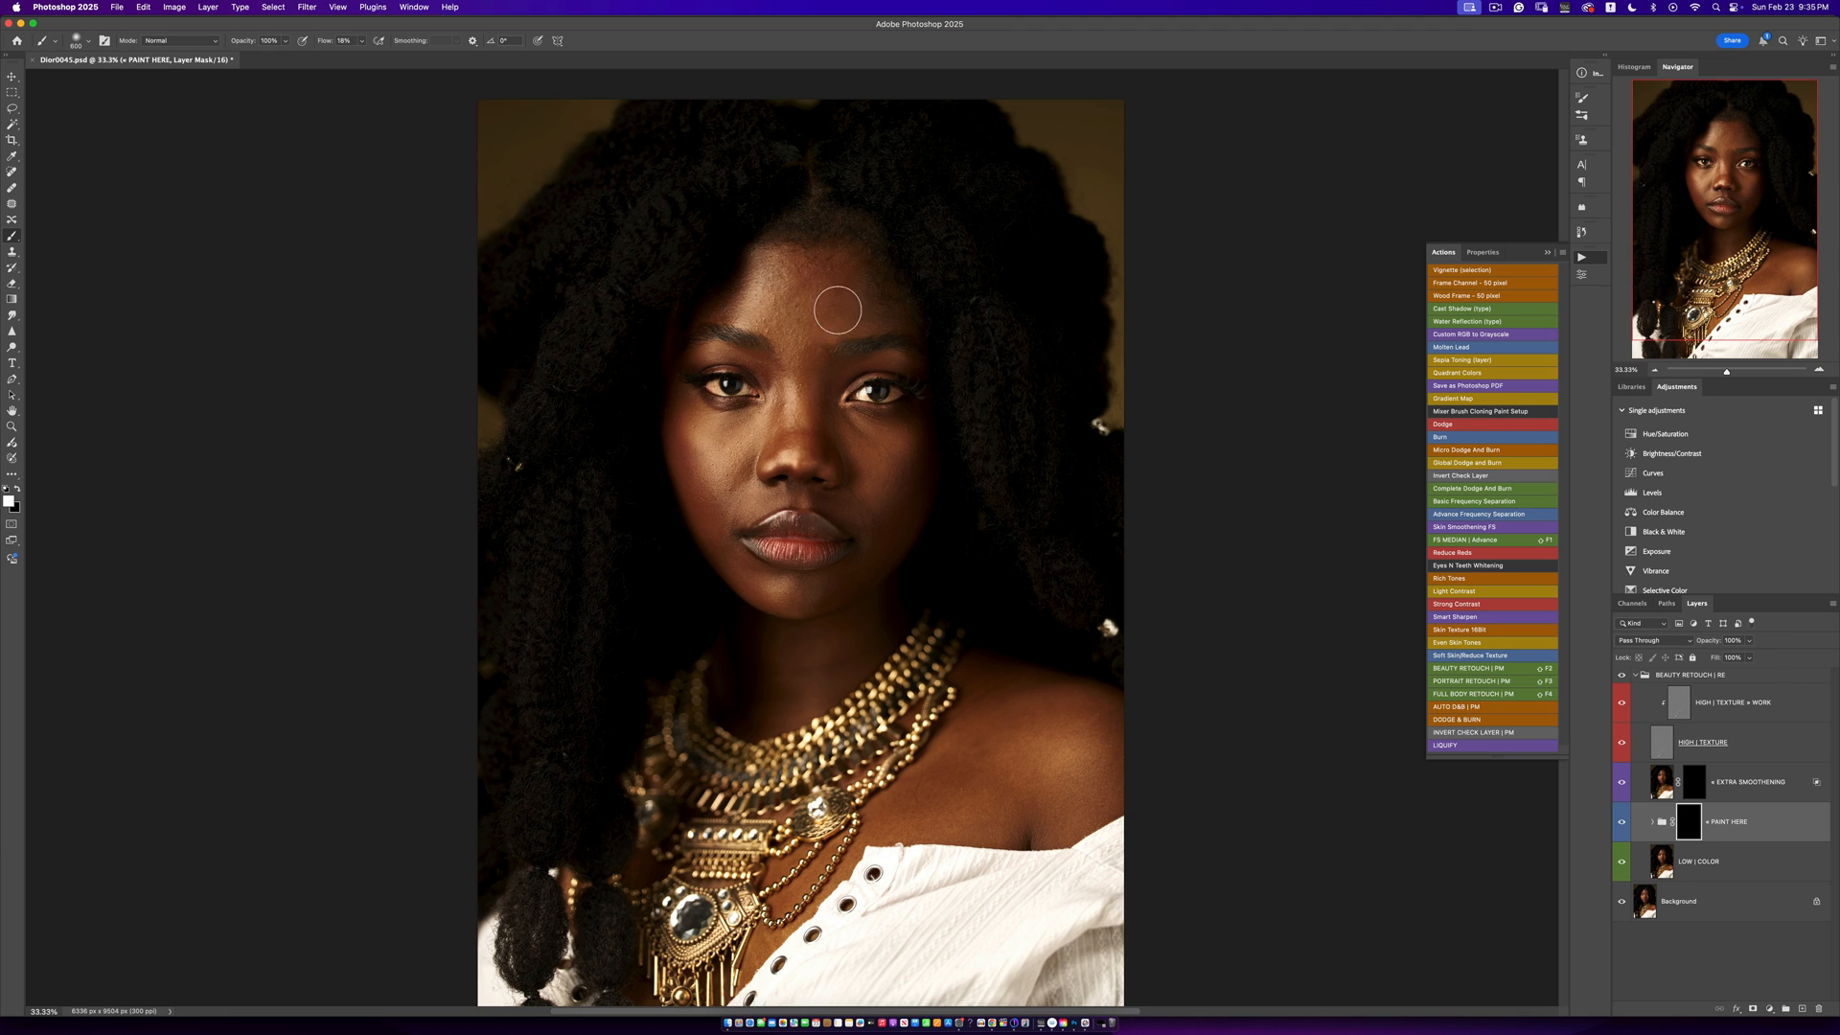
mouse_move(839, 308)
left_mouse_down()
mouse_move(833, 325)
mouse_move(829, 273)
left_mouse_up()
left_click(1622, 826)
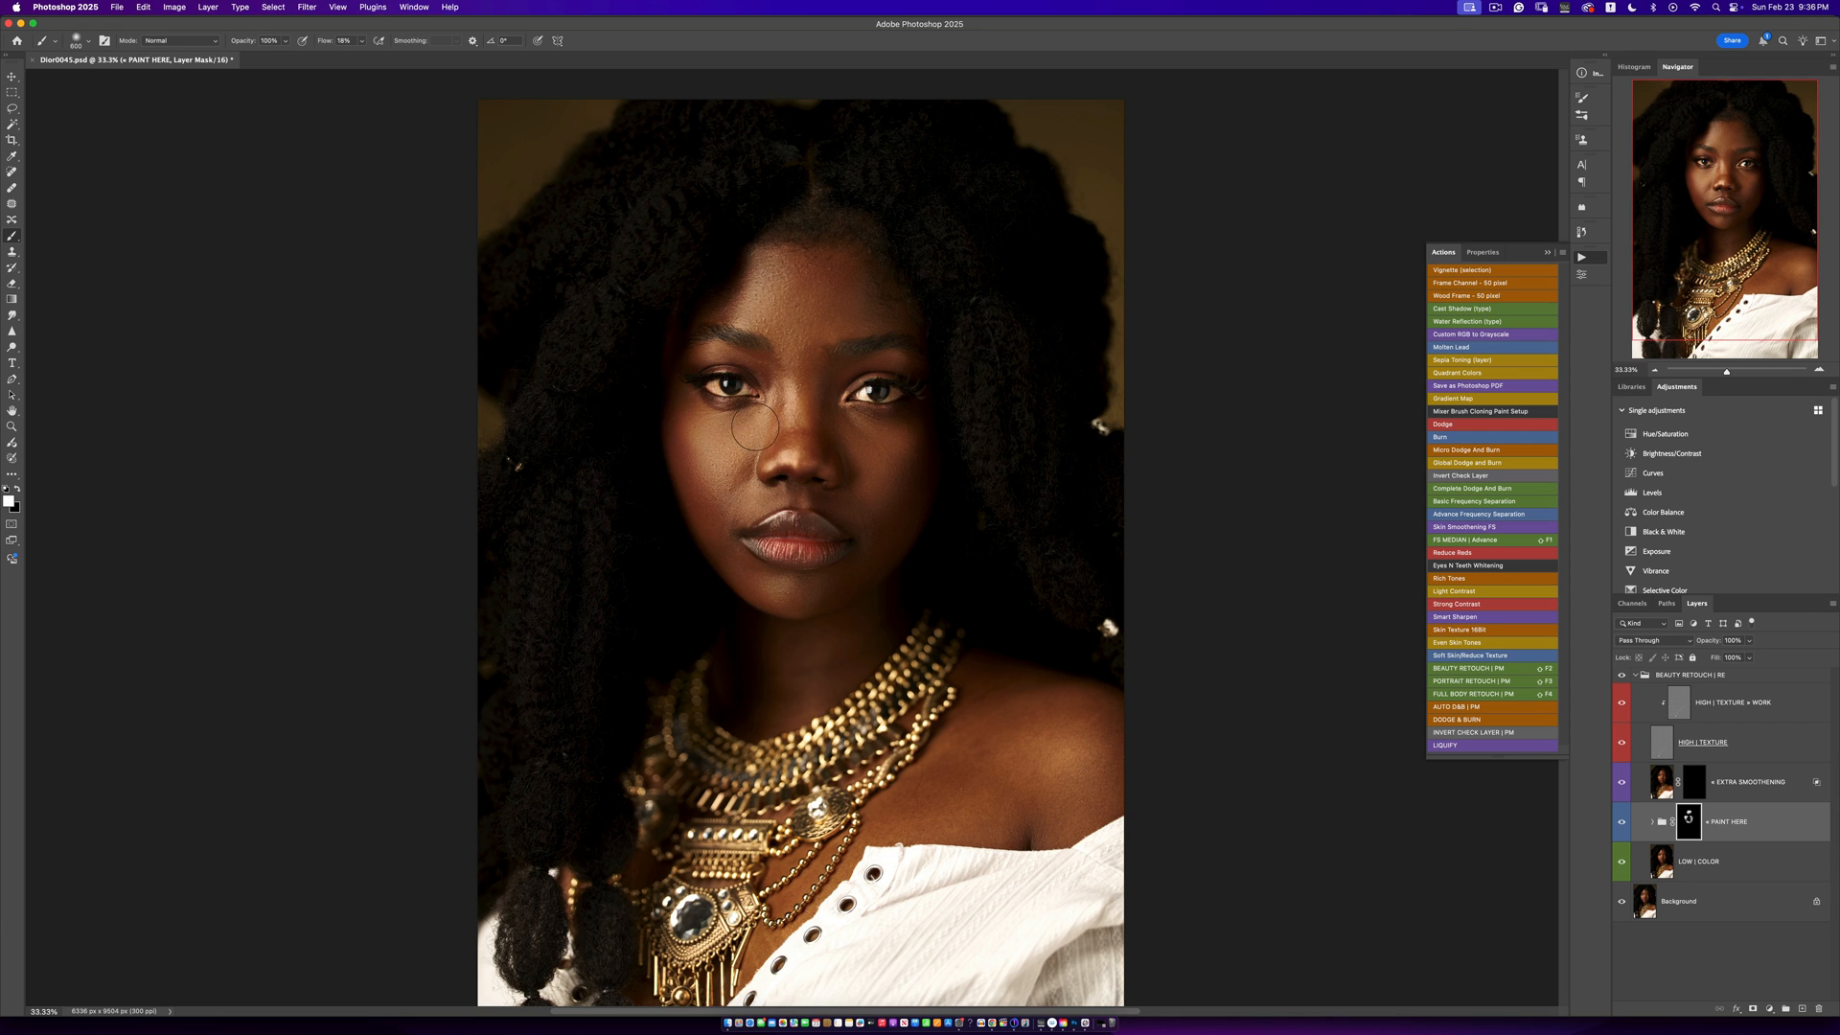
Continue smoothing the facial skin on the PAINT HERE mask, varying the brush size between larger and smaller areas
key("bracketleft")
key("bracketleft")
key("bracketleft")
key("bracketleft")
key("bracketleft")
key("bracketright")
key("bracketright")
key("bracketright")
key("bracketleft")
key("bracketleft")
key("bracketleft")
key("bracketright")
key("bracketright")
key("bracketright")
key("bracketleft")
Compare the face with and without the PAINT HERE group's smoothing
left_click(1622, 828)
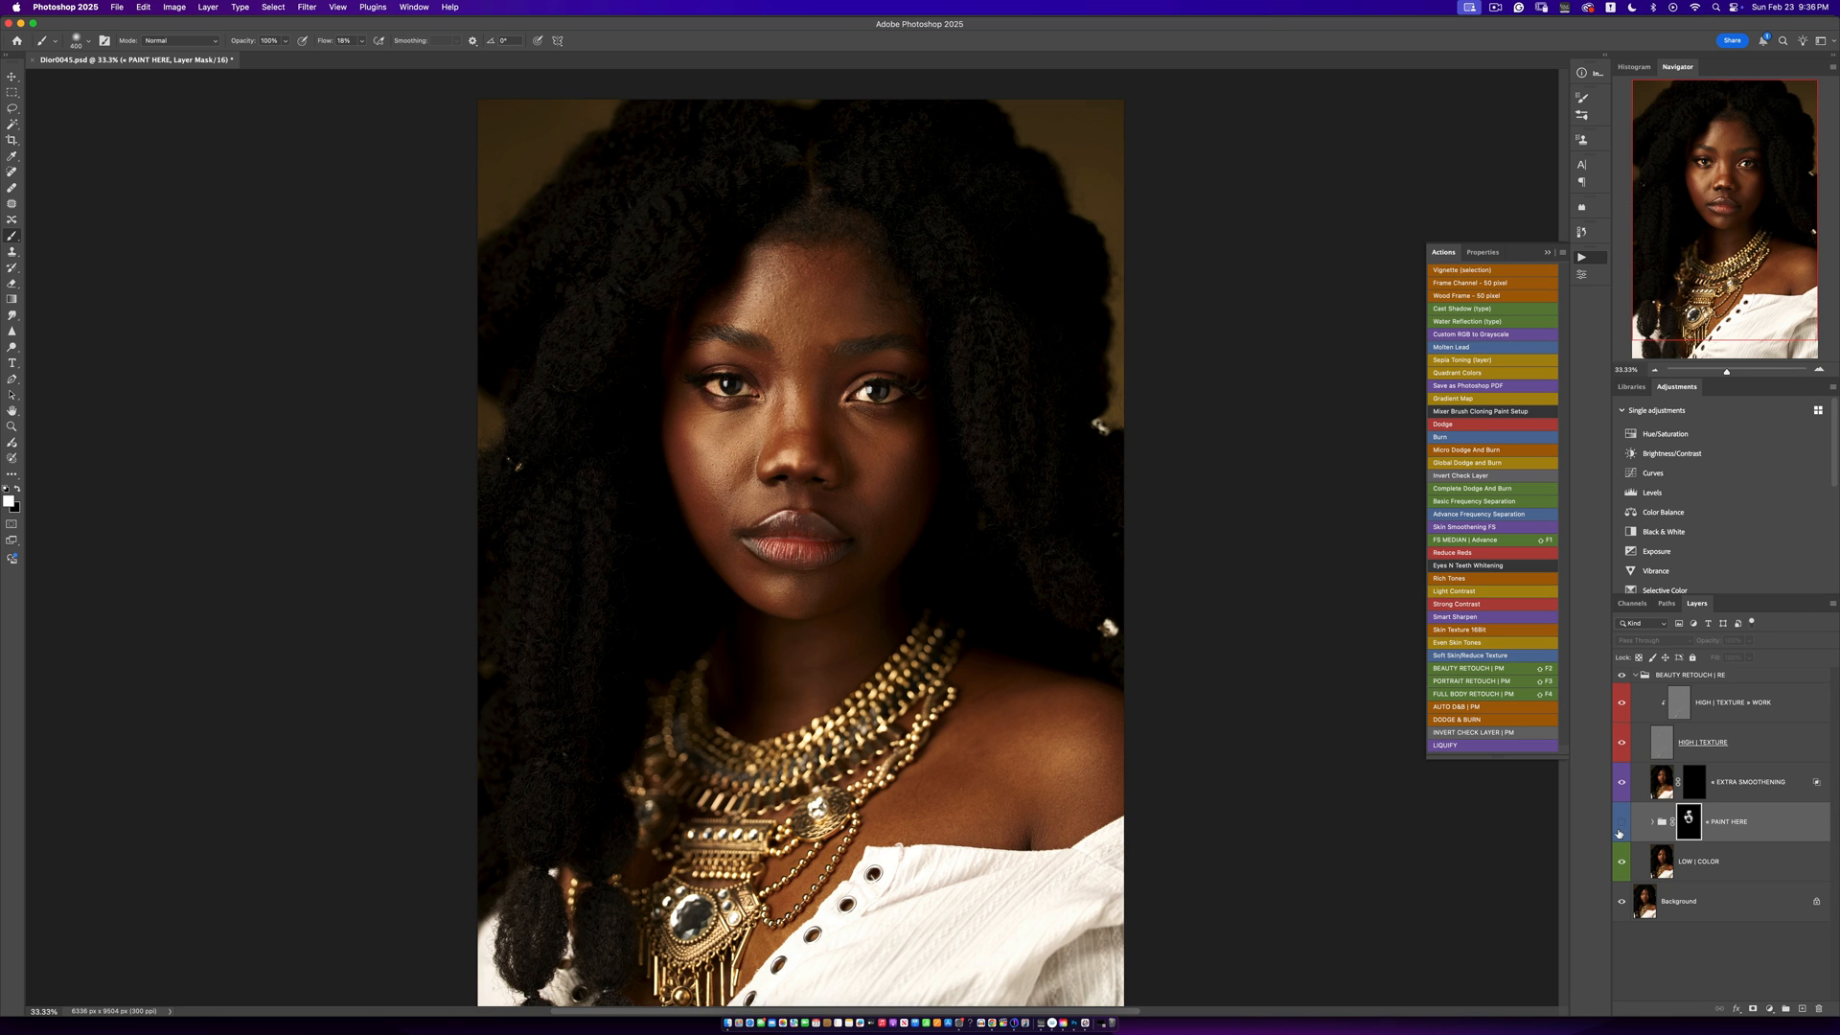
left_click(1621, 831)
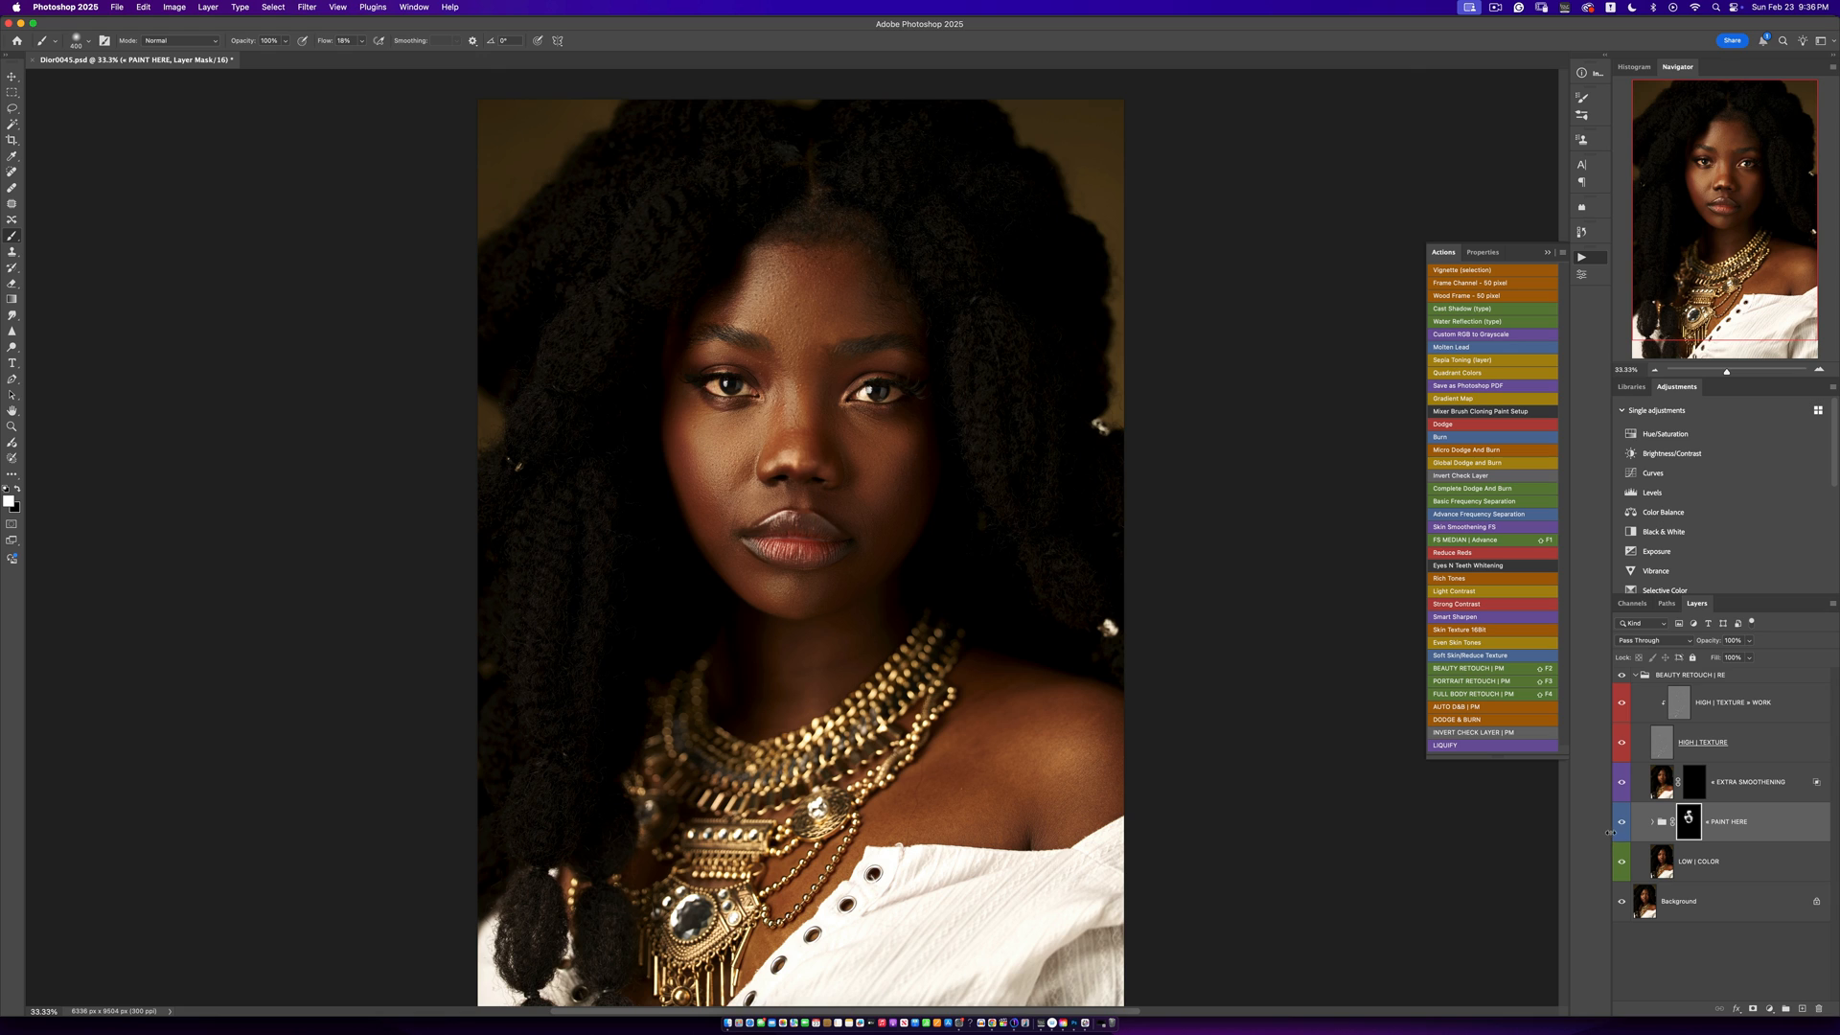
left_click(1621, 831)
left_click(1622, 830)
left_click(1620, 830)
left_click(1622, 832)
Lower the opacity of the BLENDING layer inside the PAINT HERE group to 70% and compare the result
left_click(1653, 823)
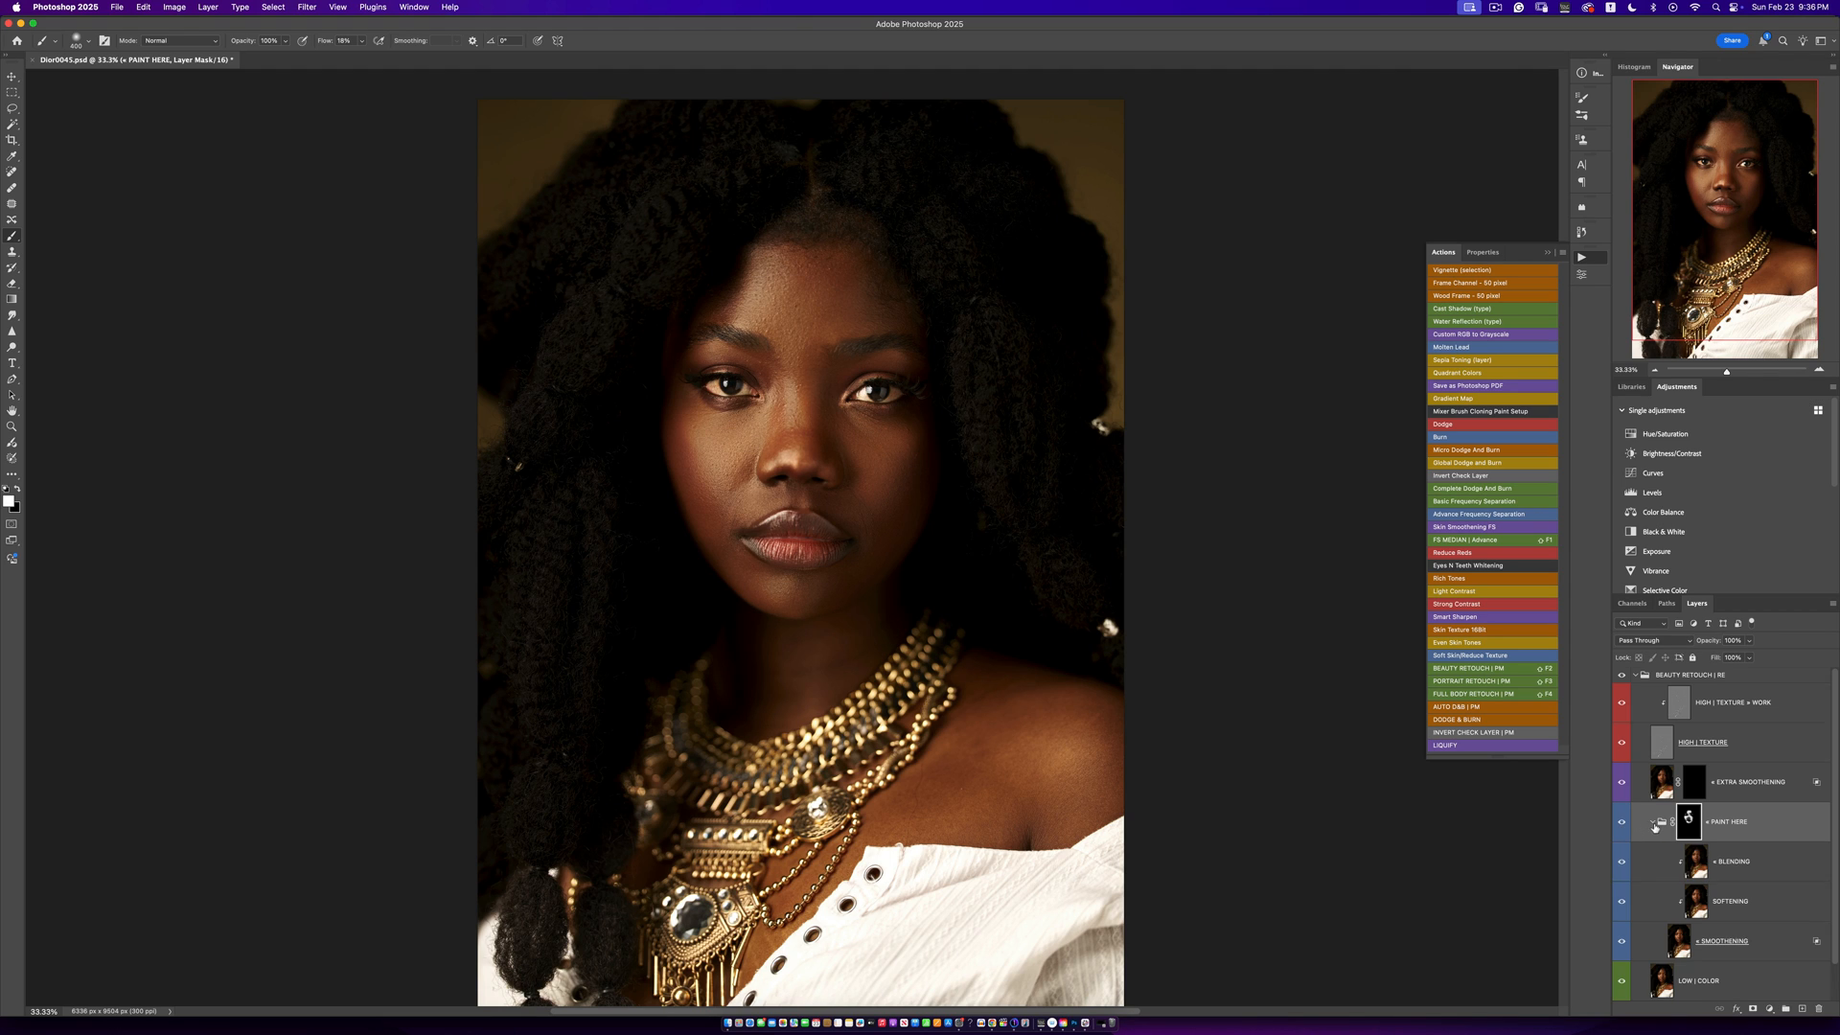
left_click(1733, 865)
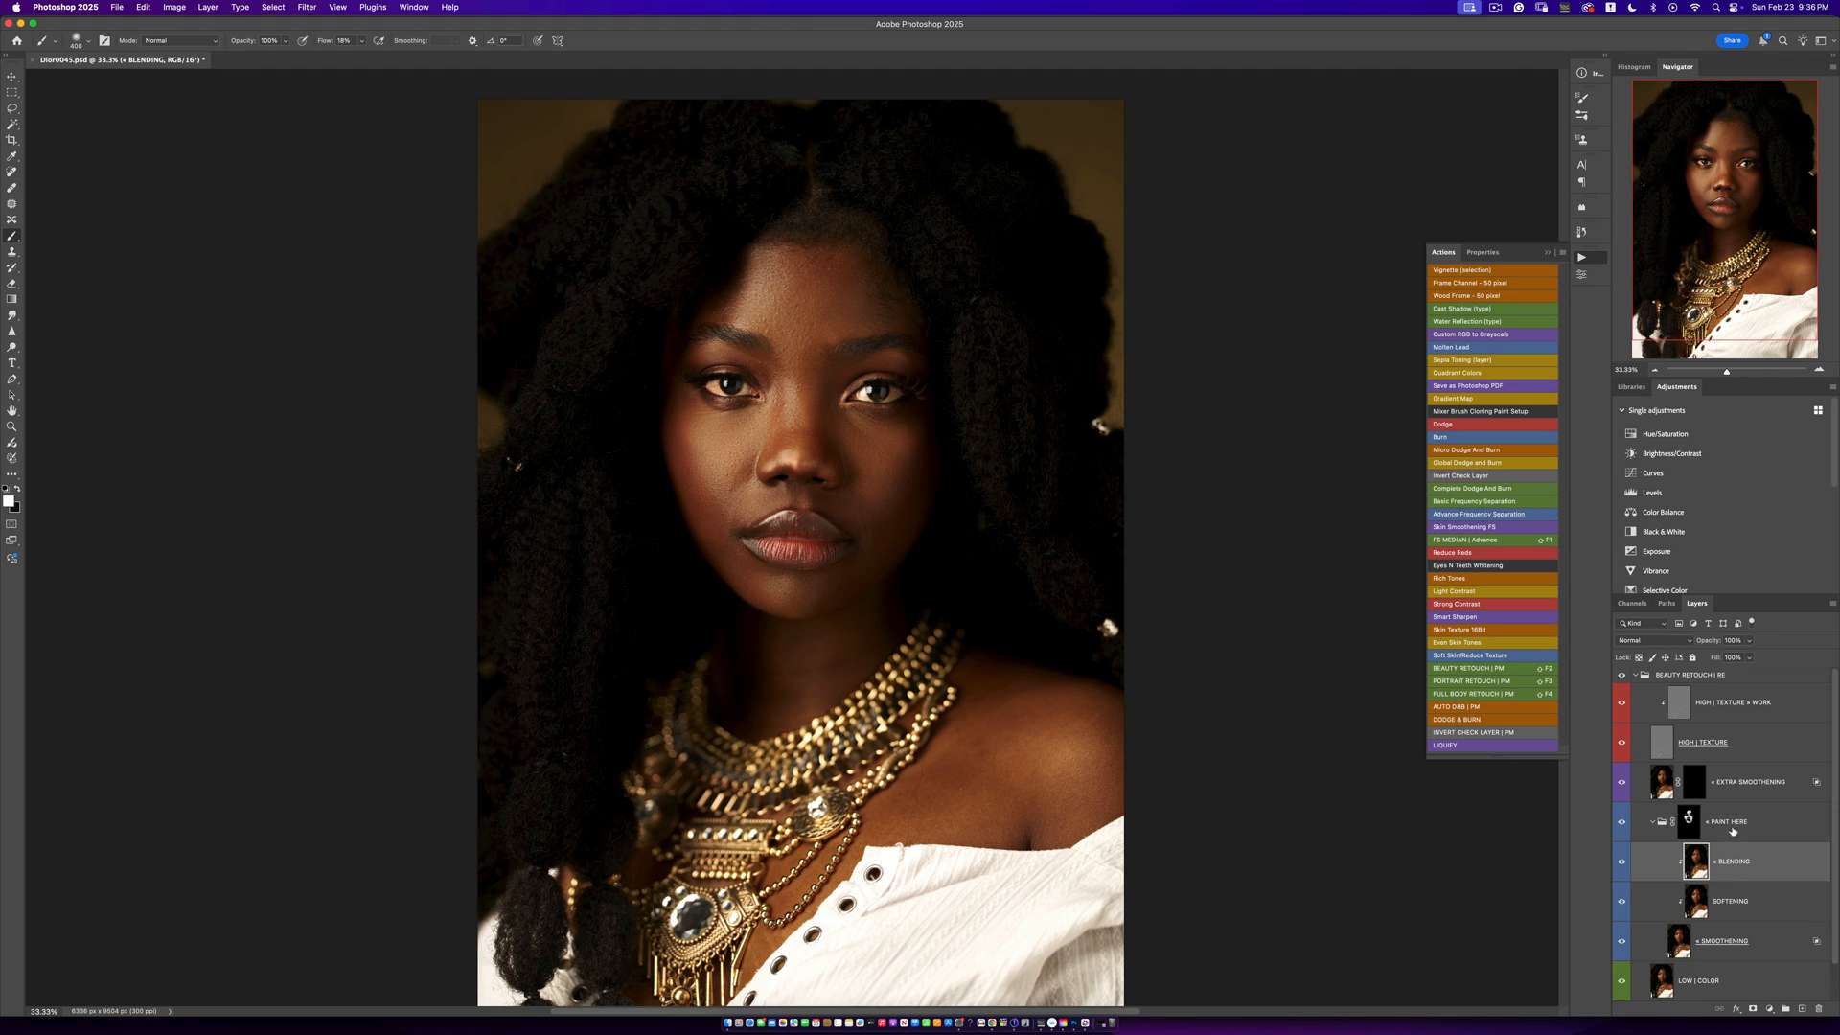
left_click(1749, 640)
left_click_drag(1748, 657, 1734, 660)
left_click(1624, 833)
left_click(1623, 823)
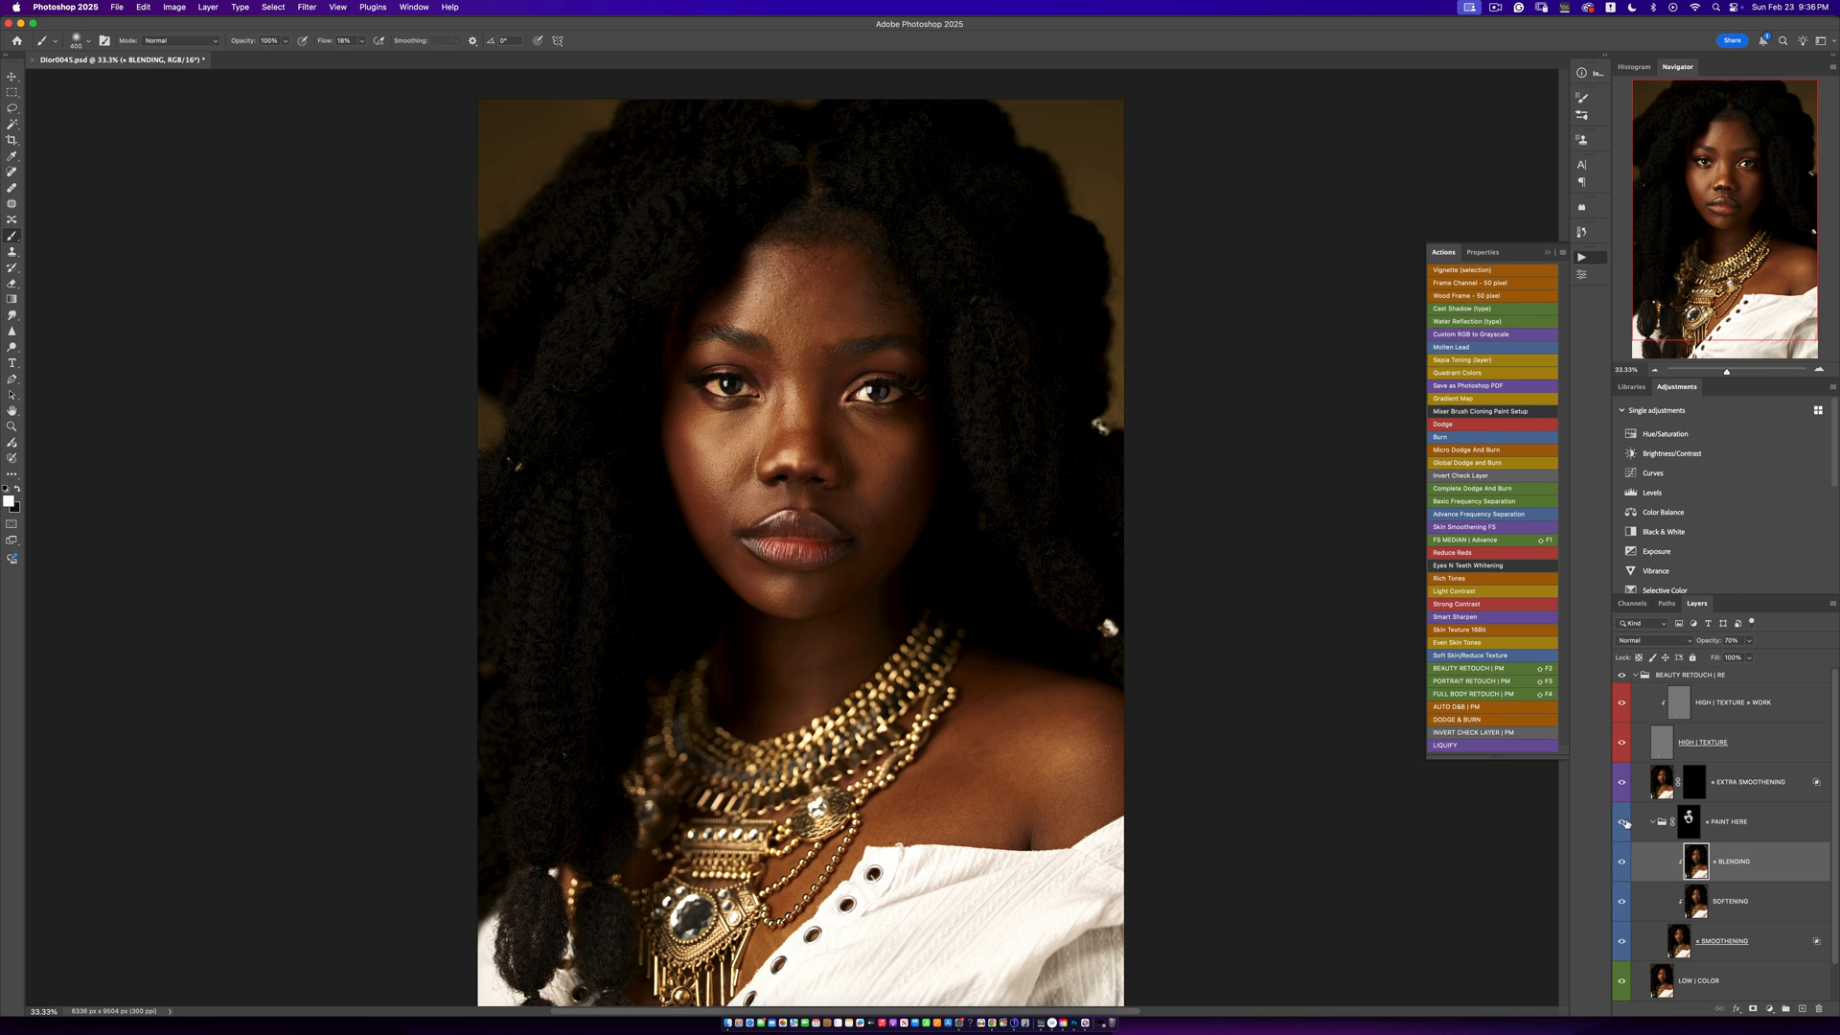
left_click(1623, 822)
Clean up skin blemishes on the forehead and lower face with the Clone Stamp on the HIGH | TEXTURE + WORK layer
left_click(1706, 721)
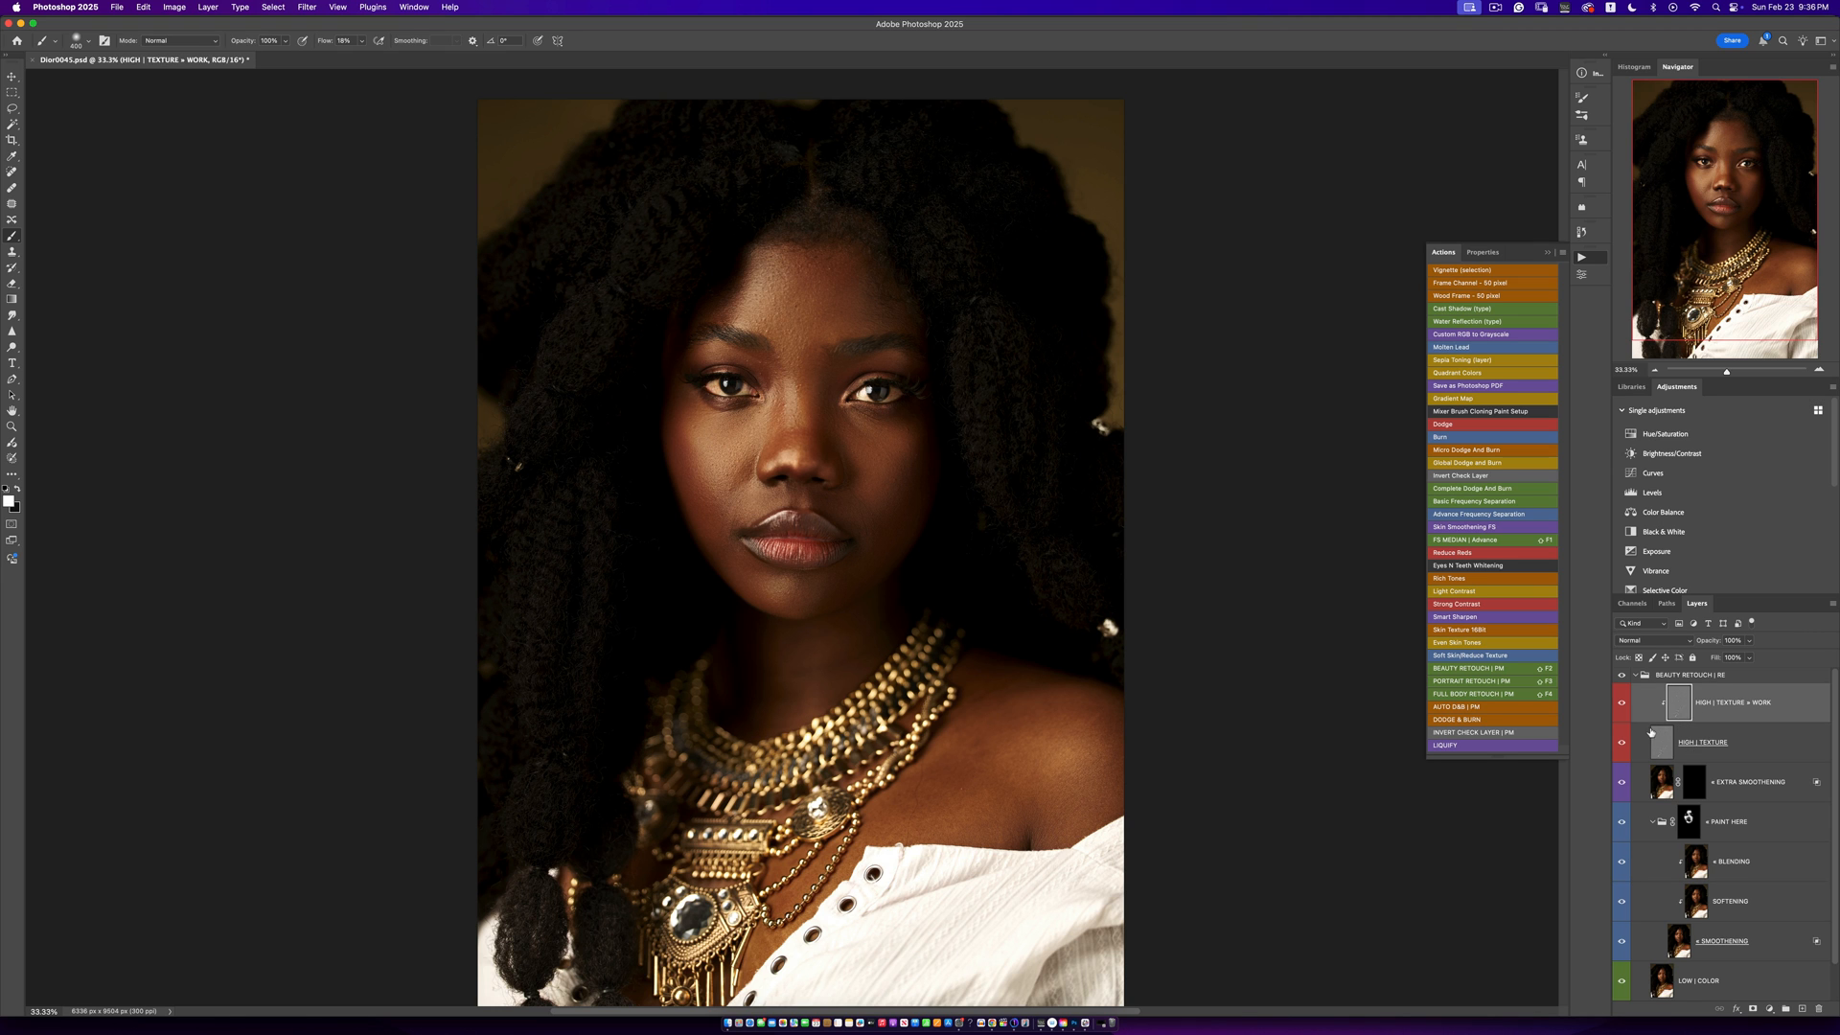
key("z")
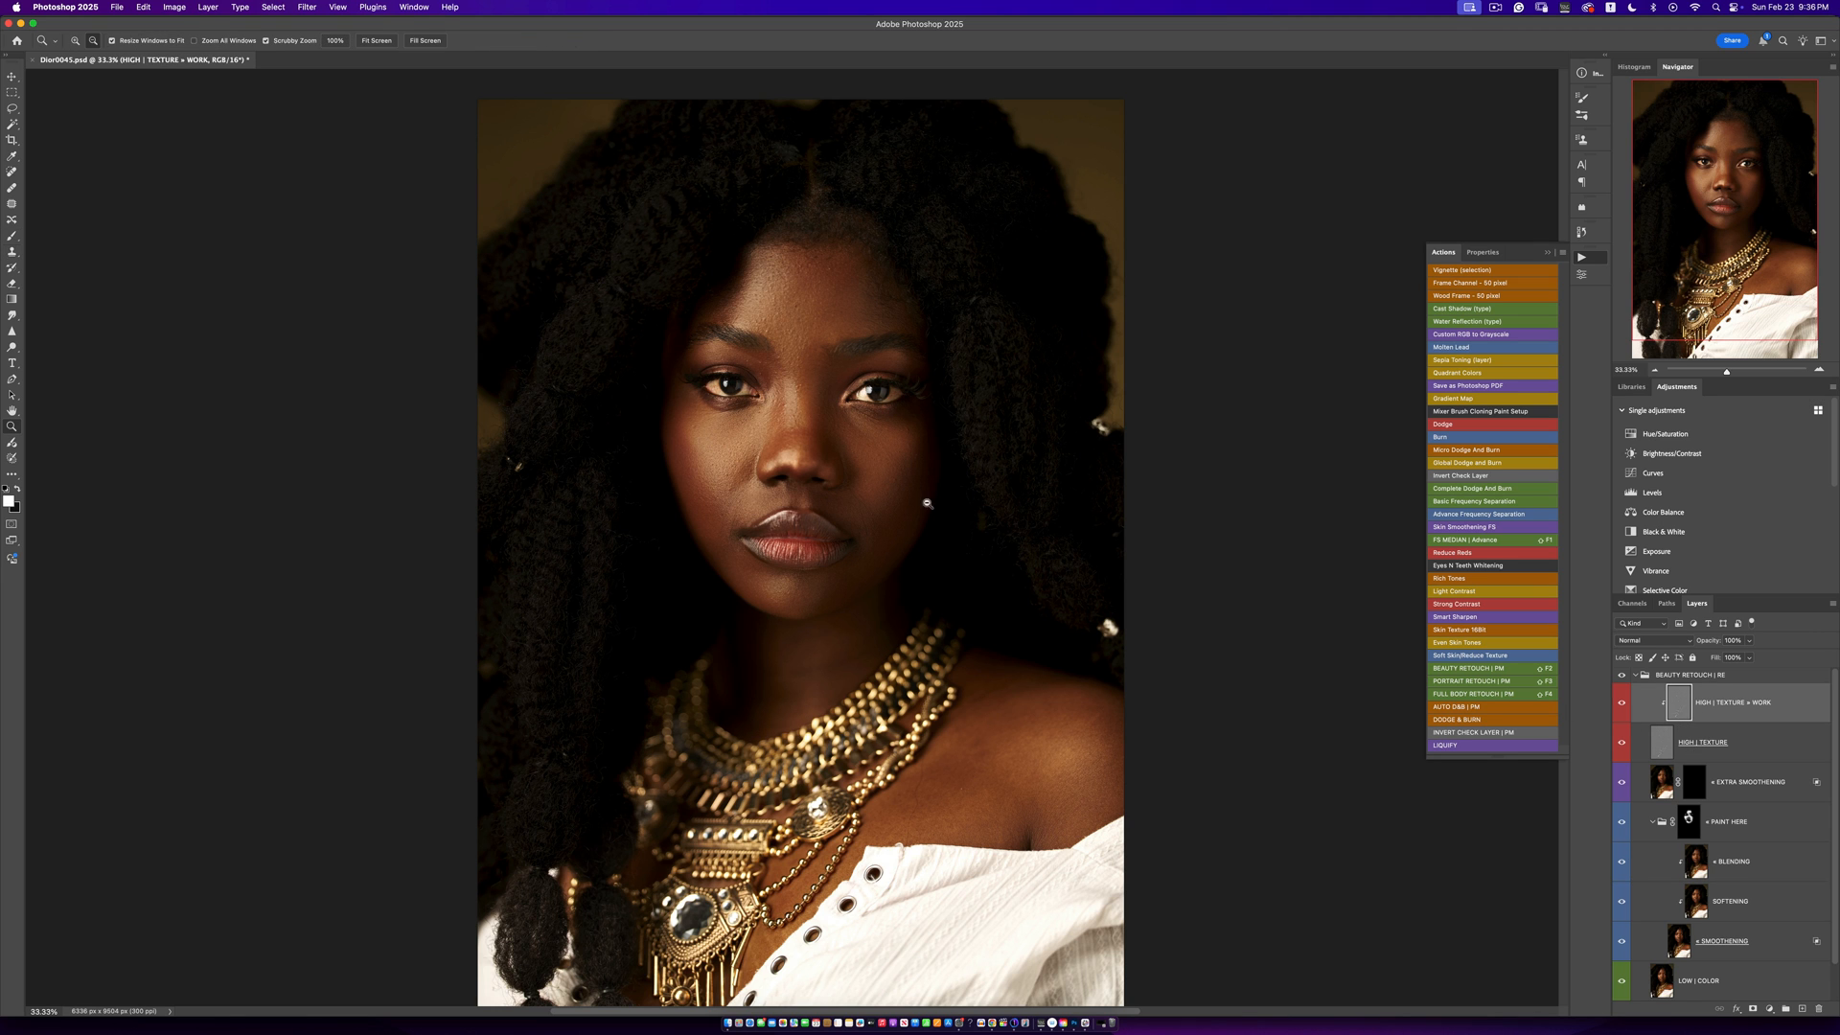
left_click(801, 294)
left_click(862, 287)
key("s")
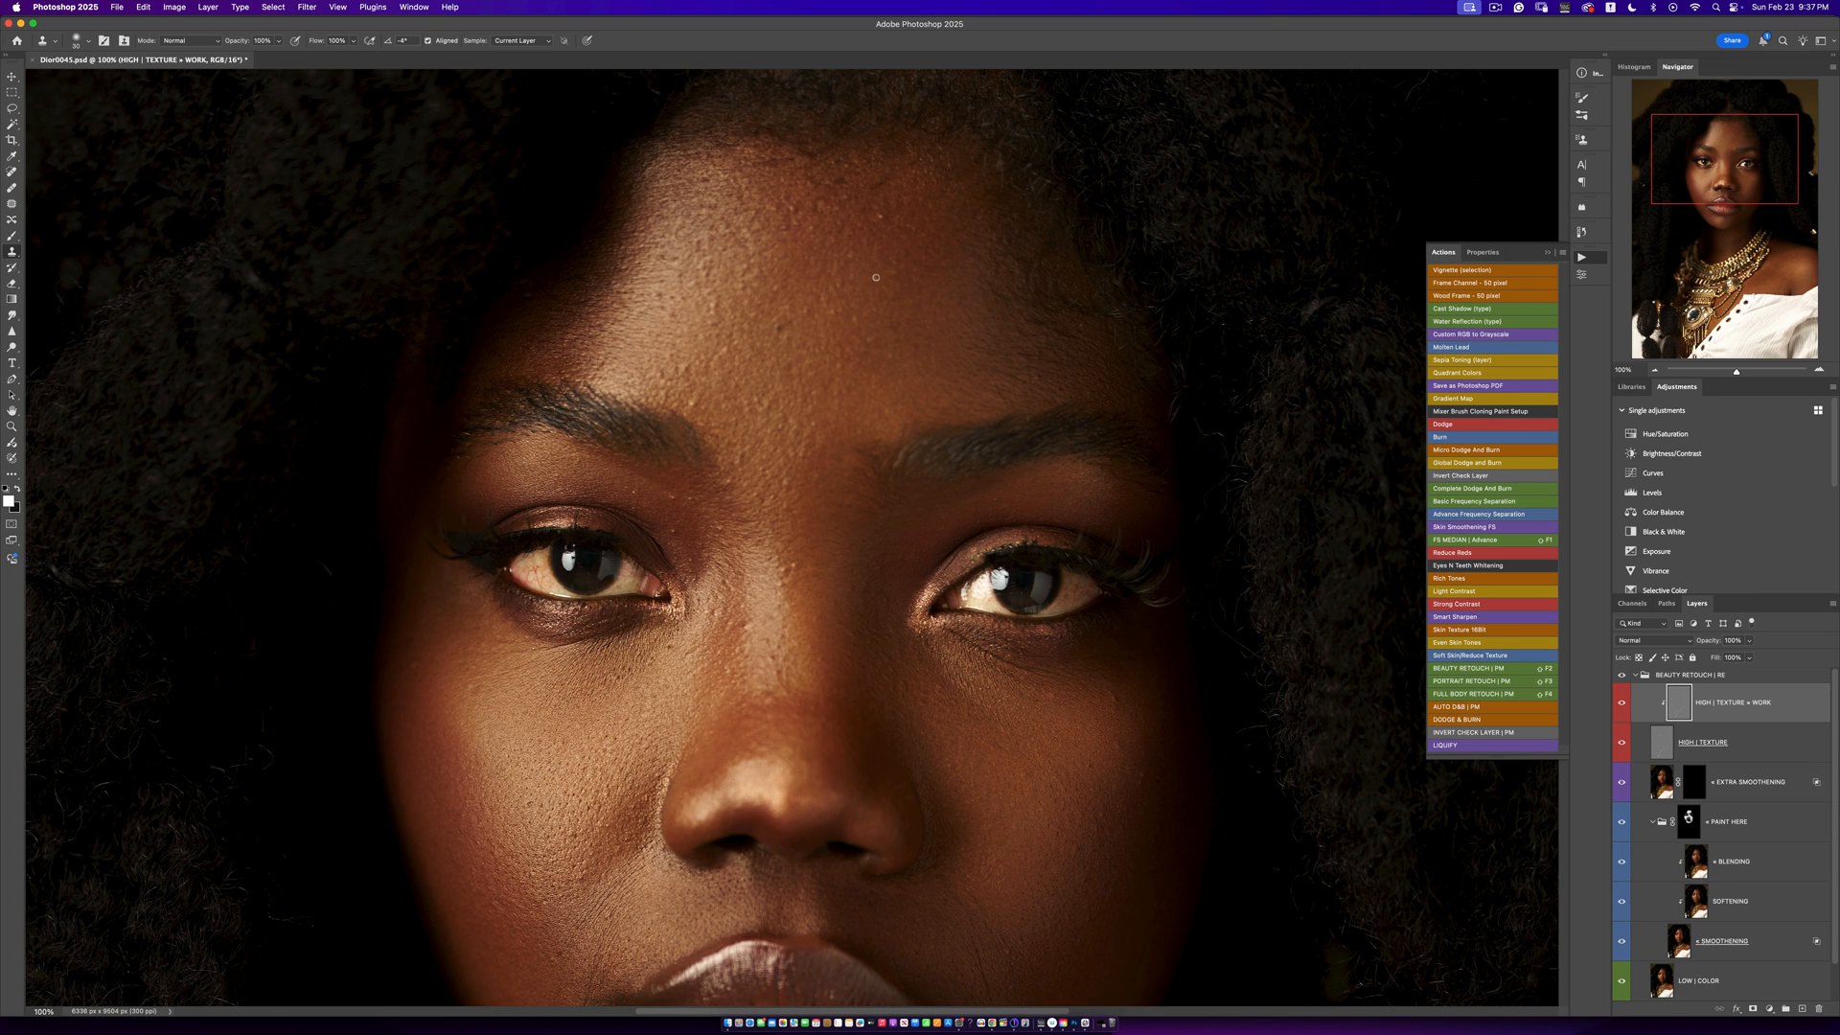
key("bracketright")
left_click(782, 326)
scroll(1133, 799, "left", 3)
key("bracketleft")
key("bracketleft")
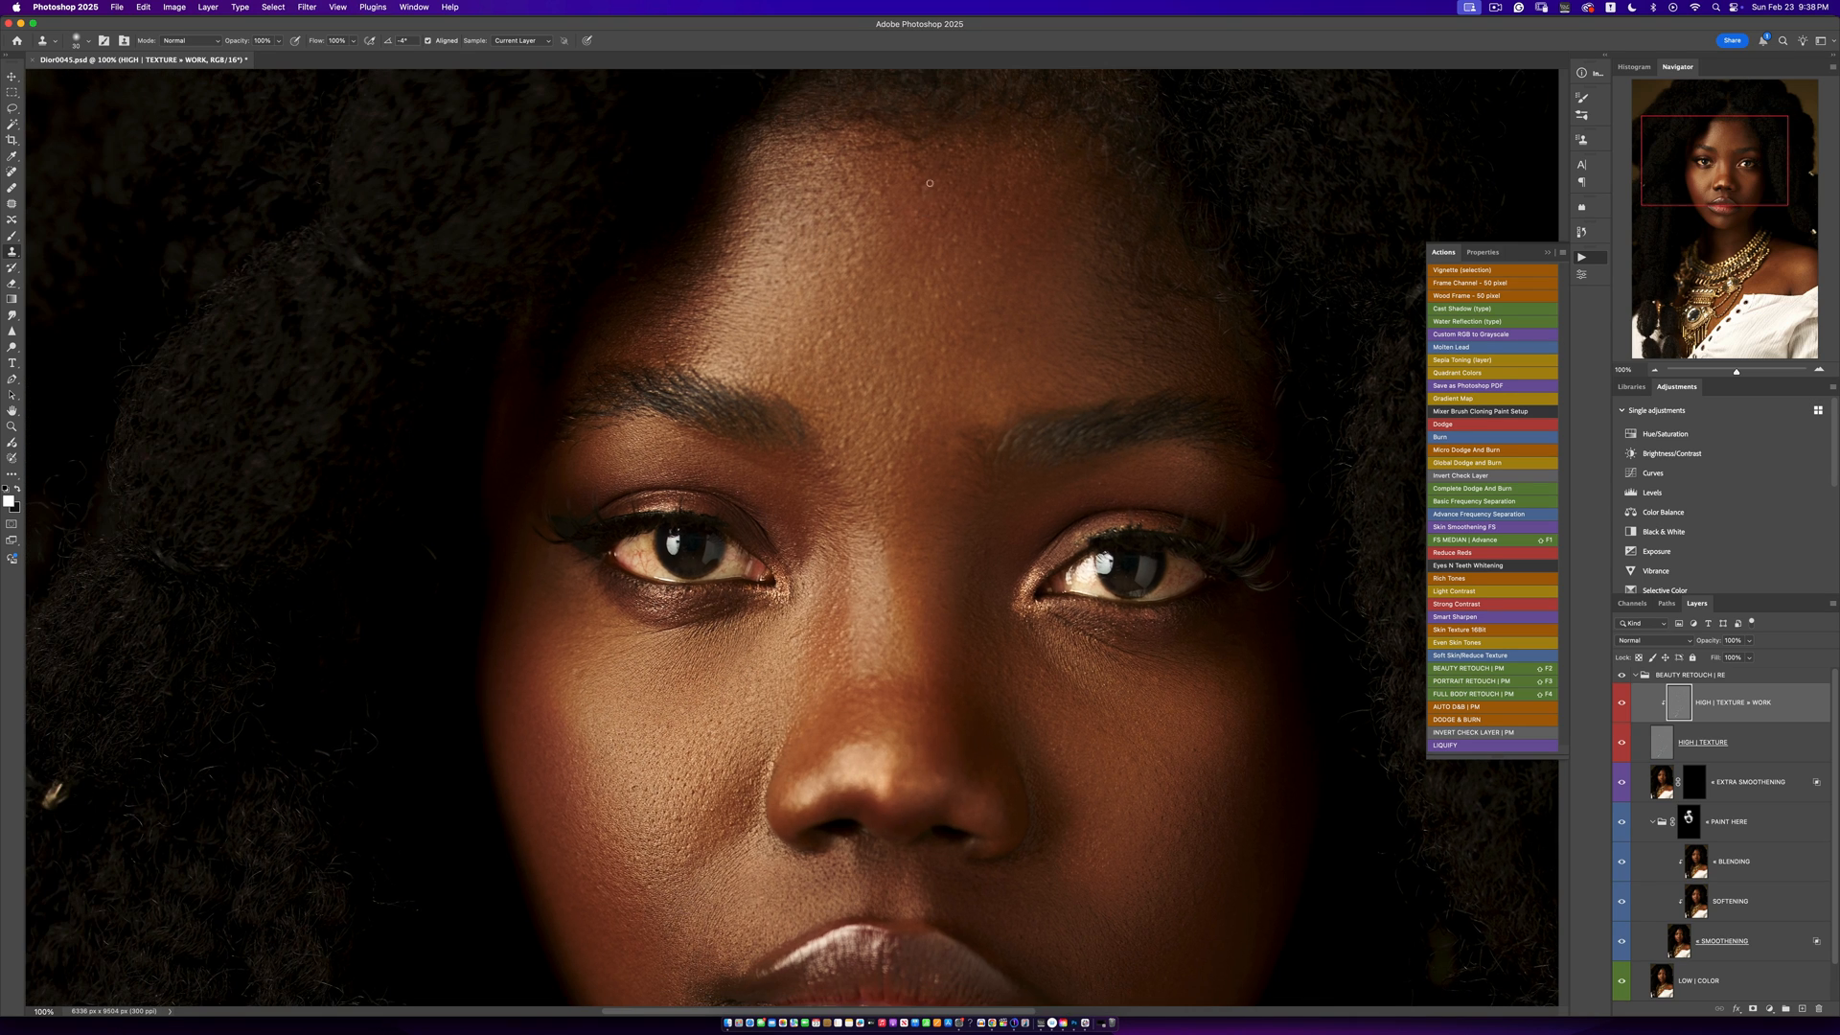
scroll(987, 722, "down", 10)
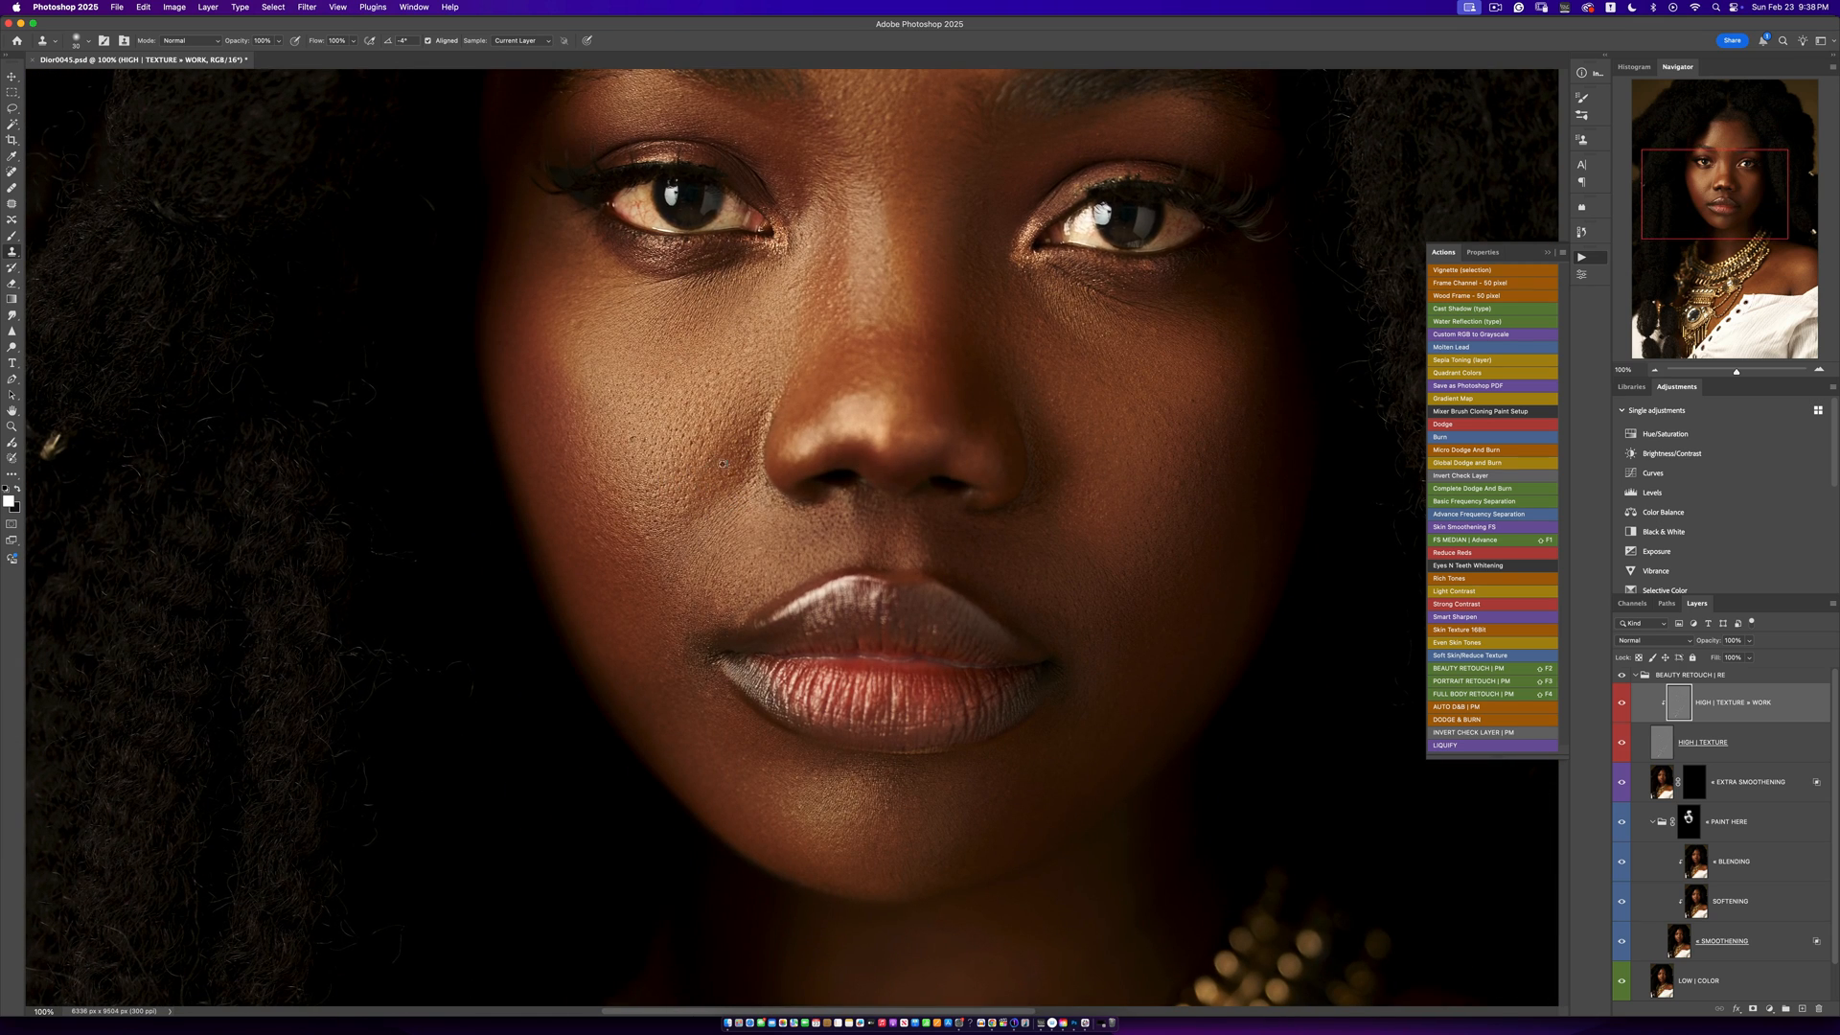
Compare the portrait with and without the whole BEAUTY RETOUCH | RE group
key("z")
left_click(1040, 714, "alt")
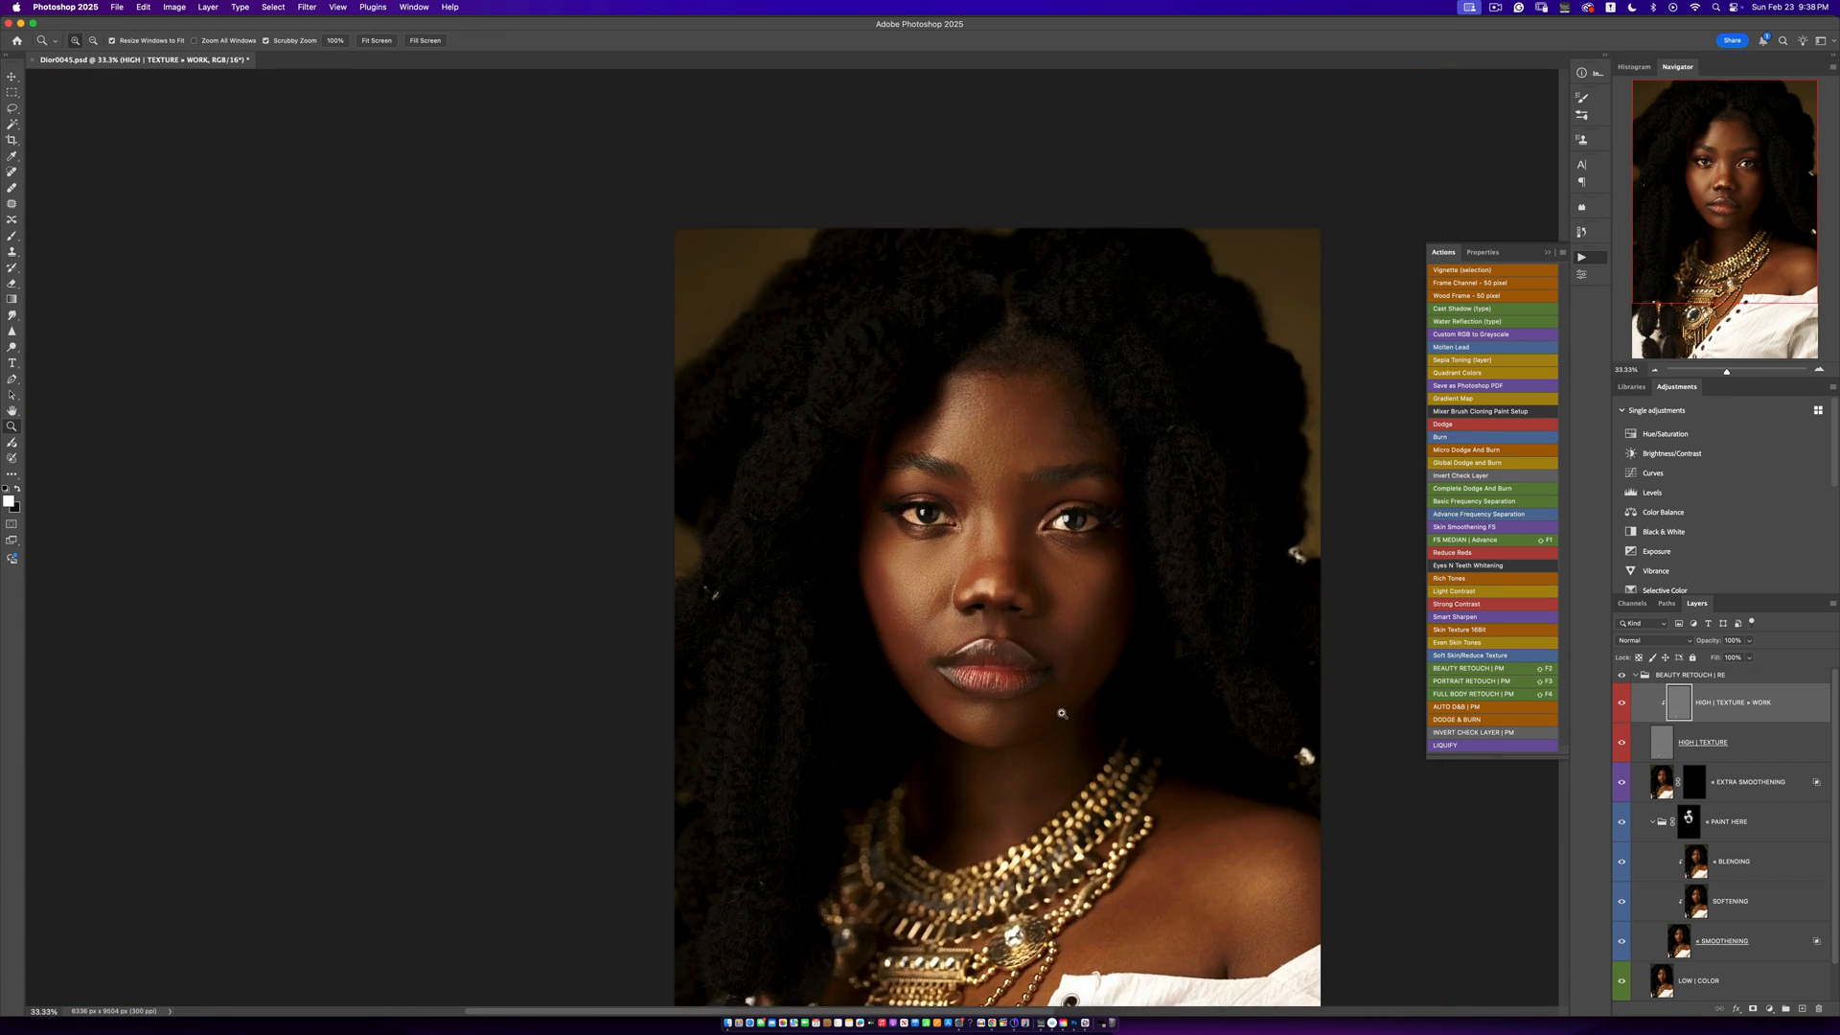
left_click(1062, 713)
left_click_drag(1070, 719, 1048, 674)
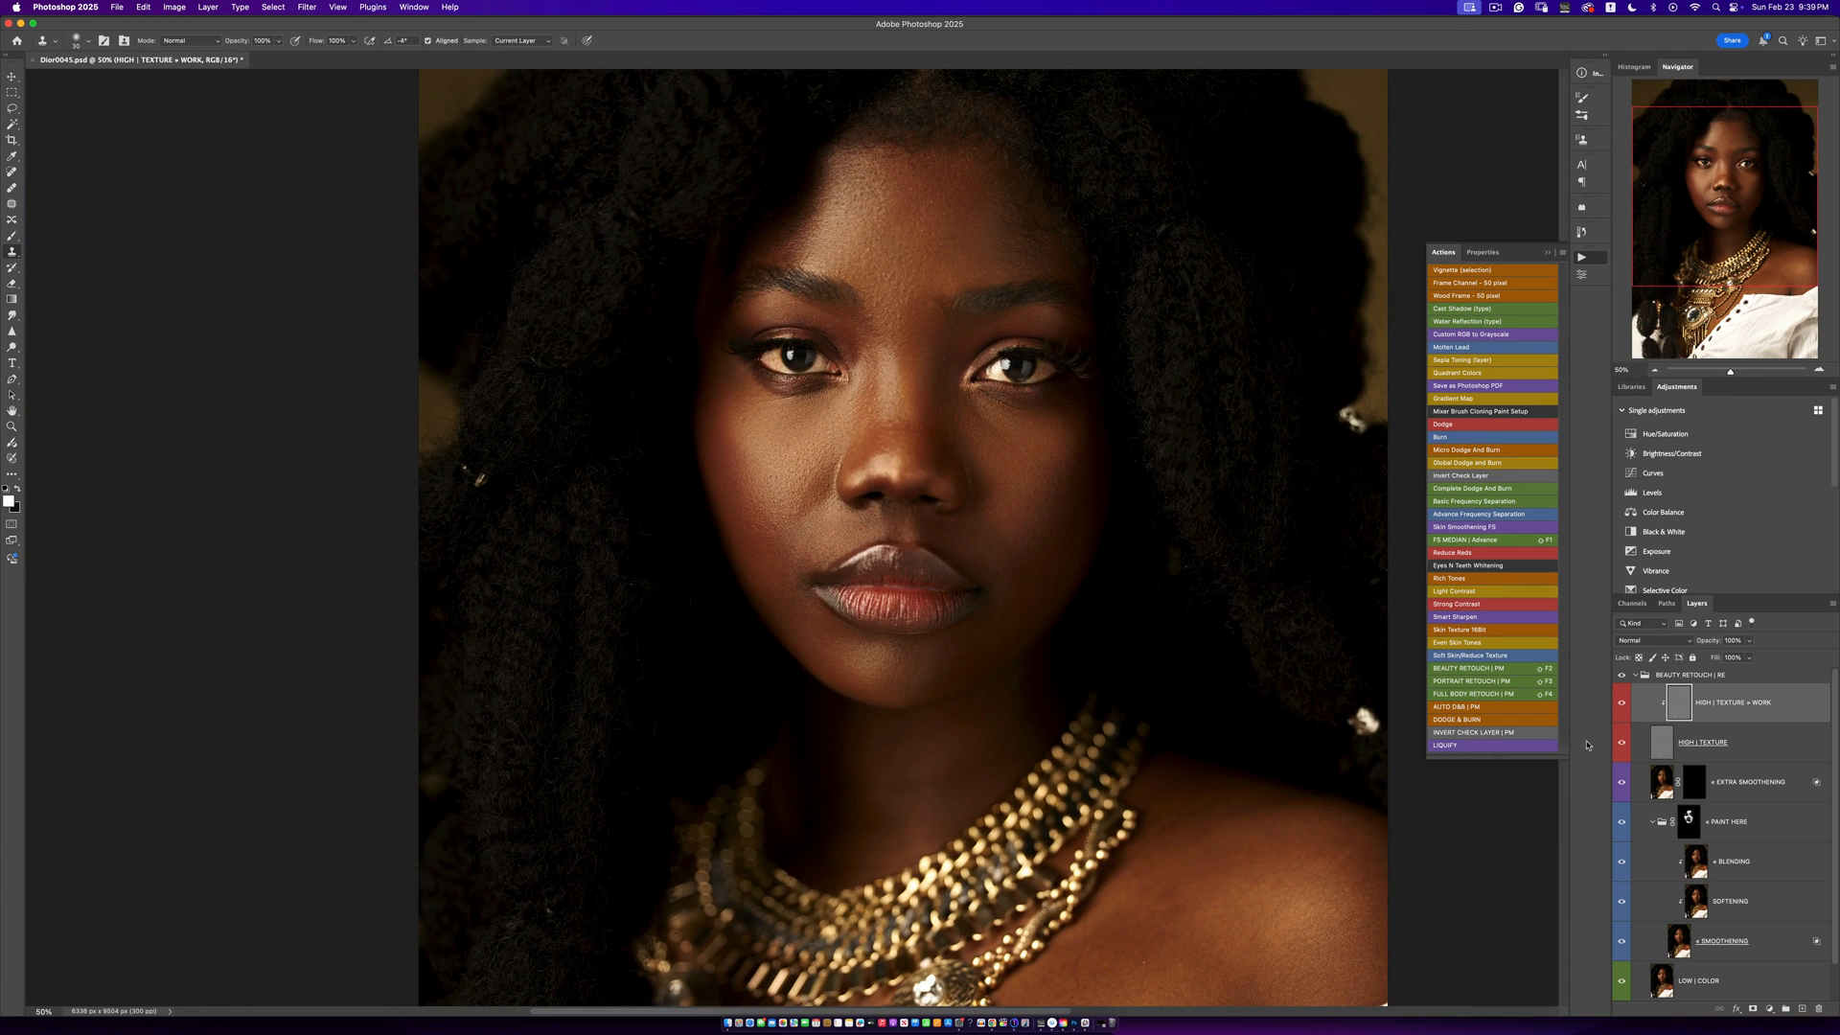
left_click(1631, 677)
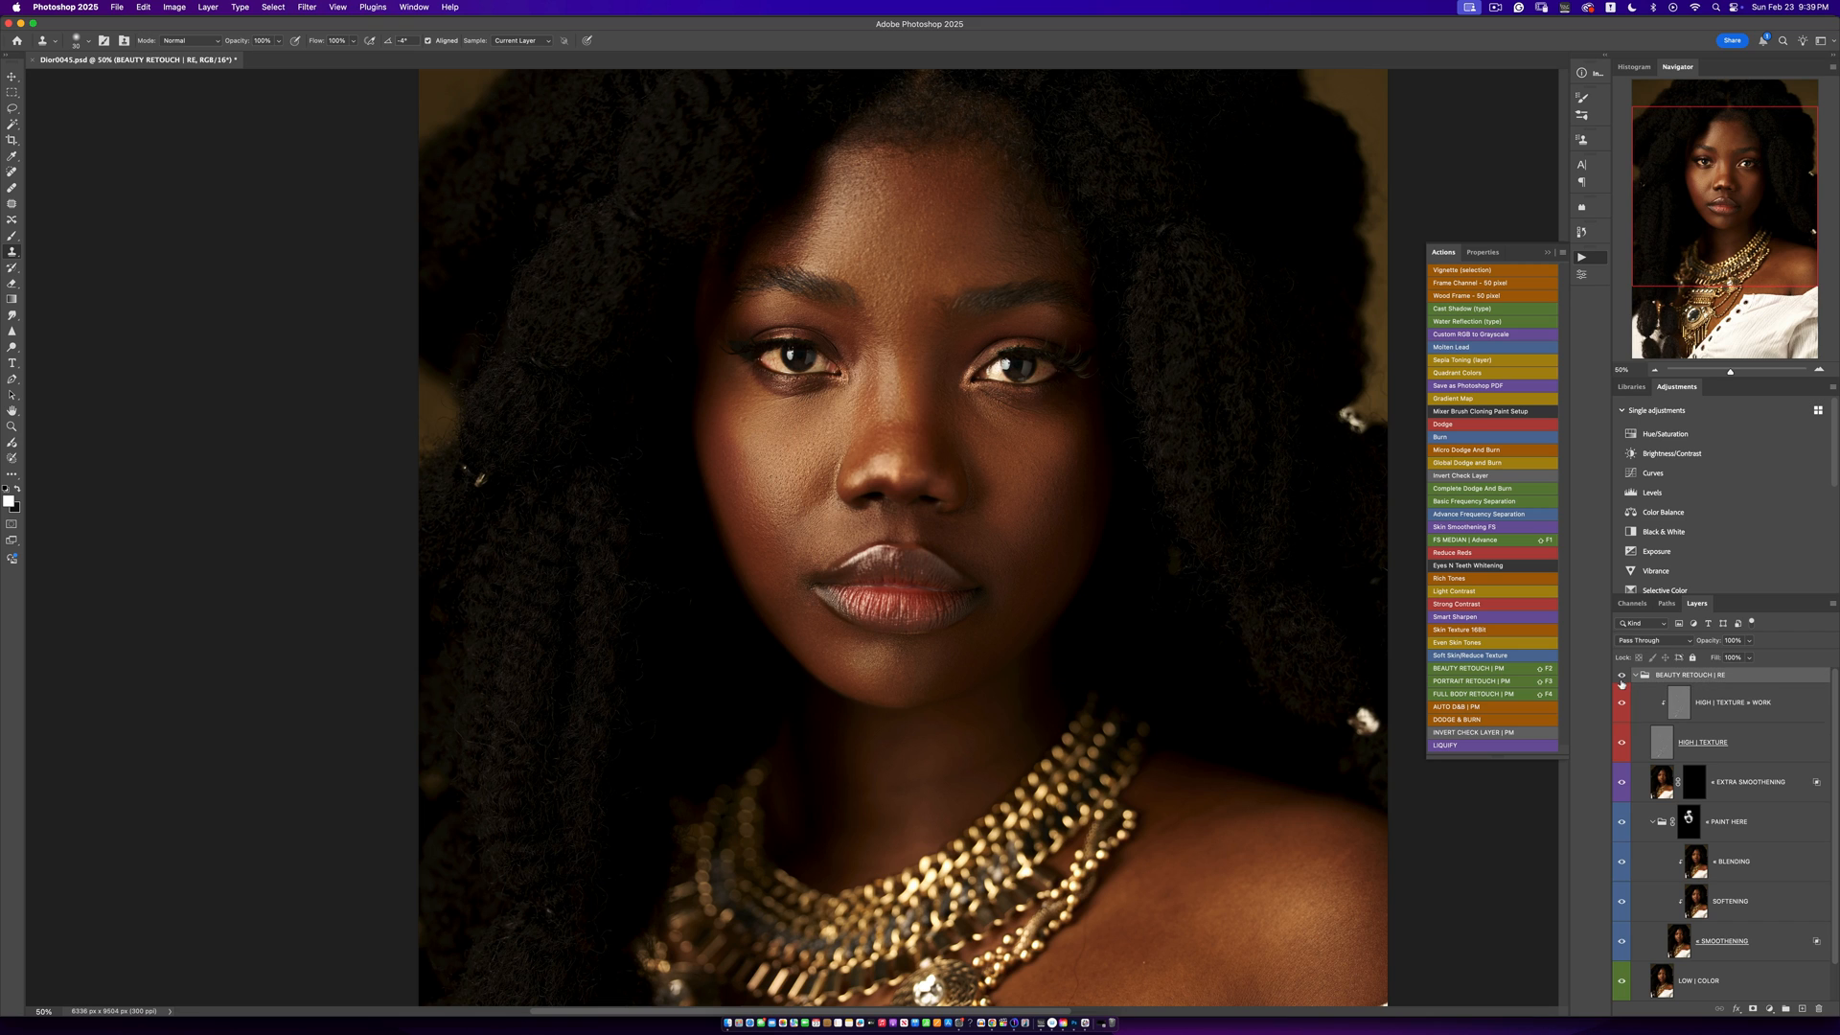
left_click(1622, 676)
left_click(1621, 677)
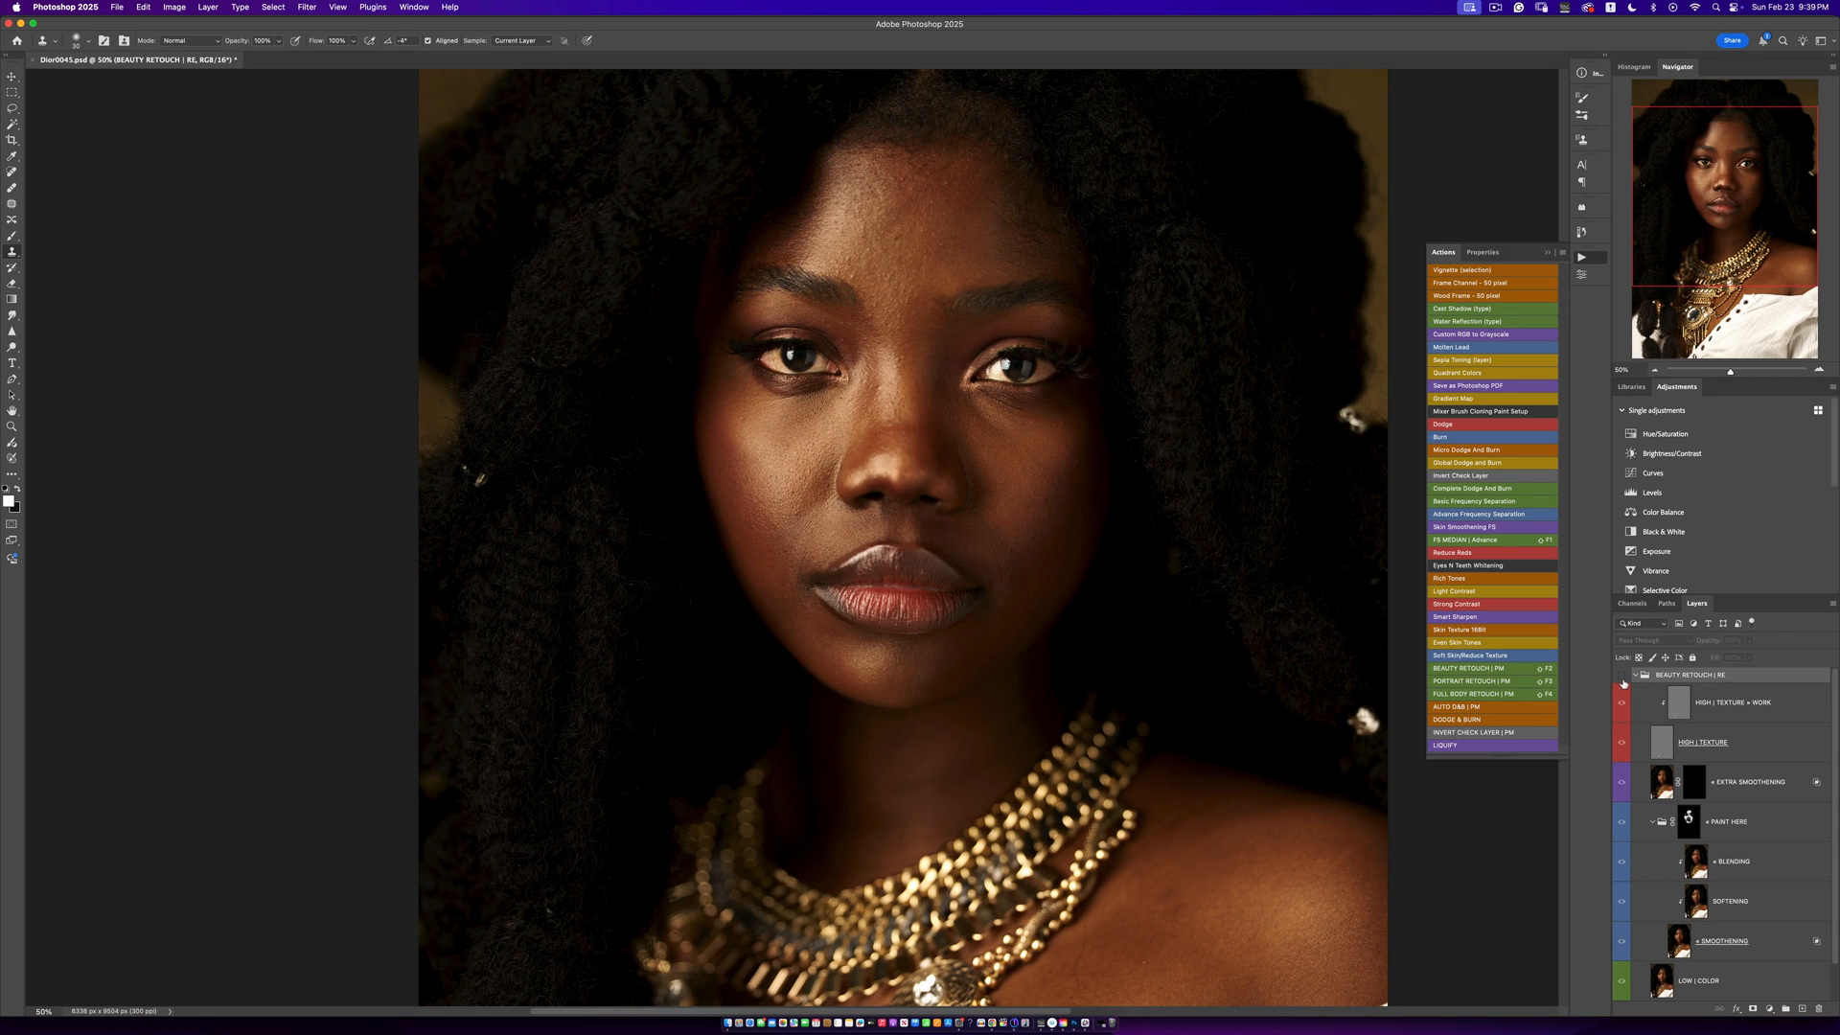
left_click(1621, 677)
Select the PAINT HERE group's mask and set the Brush tool's flow to 8%
key("z")
left_click(934, 613, "alt")
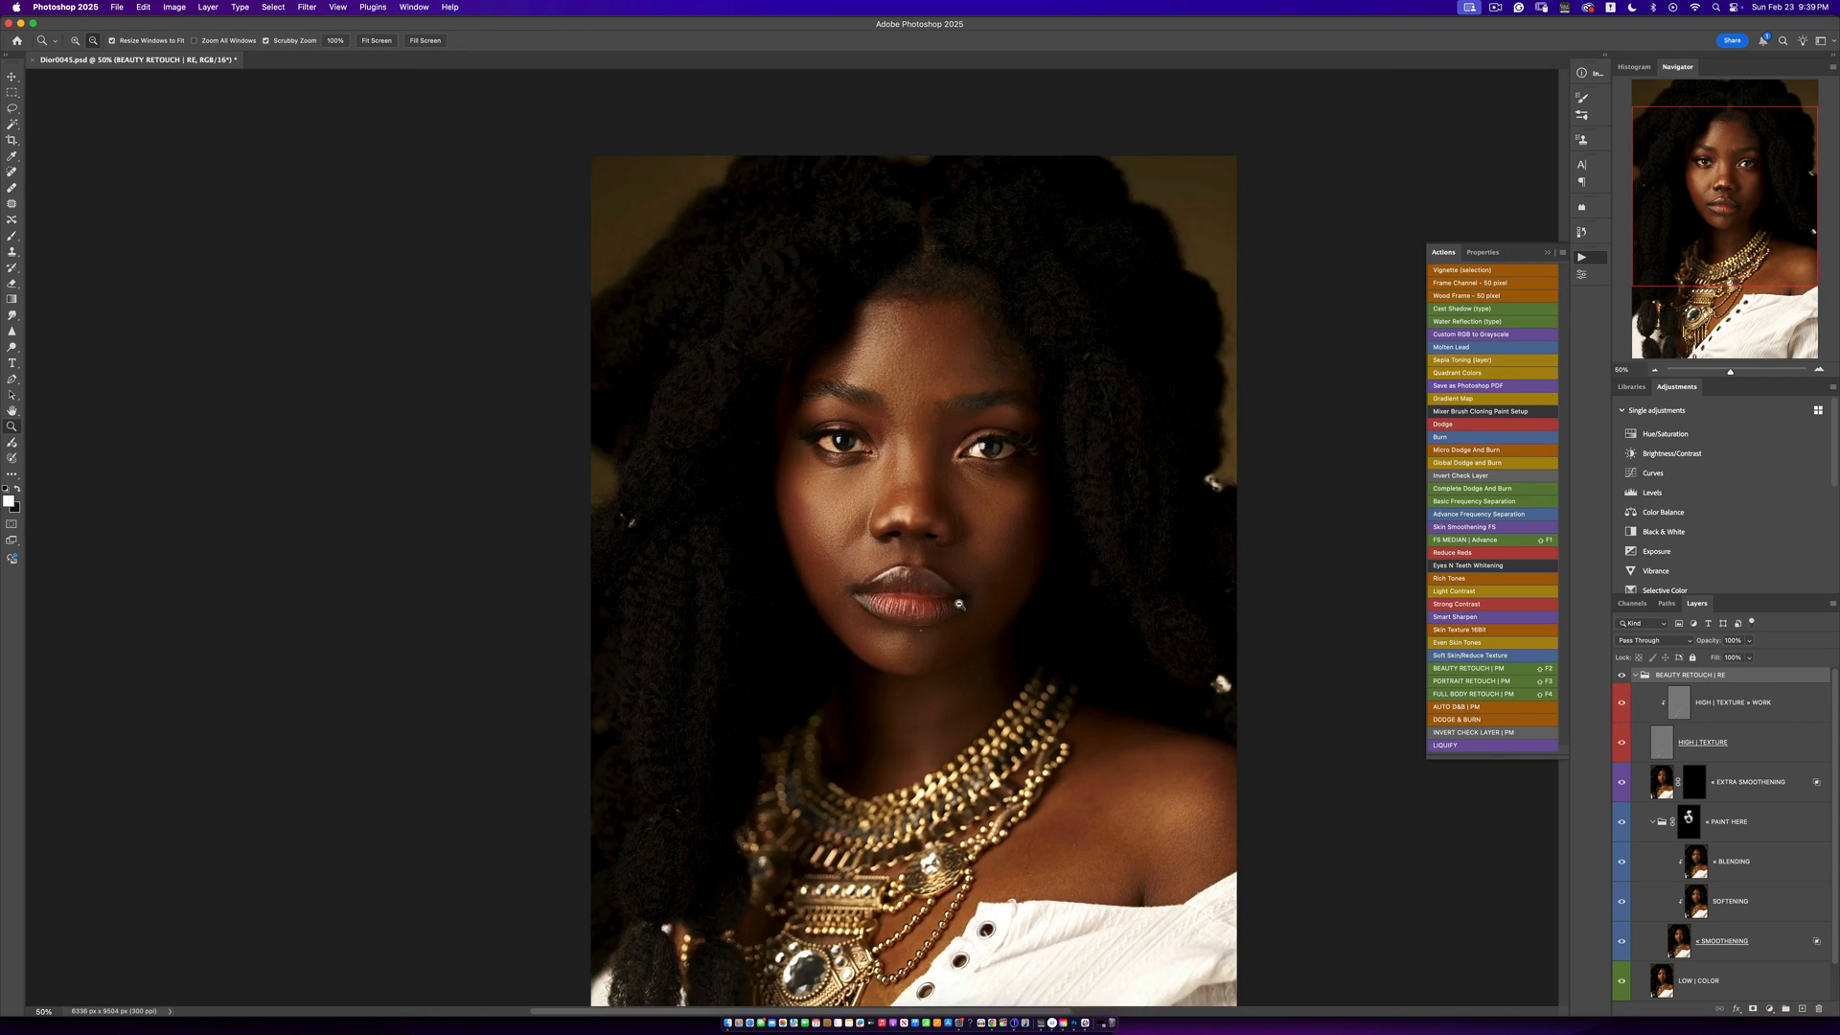
left_click(934, 614, "alt")
left_click(997, 565)
key("s")
scroll(937, 556, "down", 3)
scroll(937, 556, "right", 2)
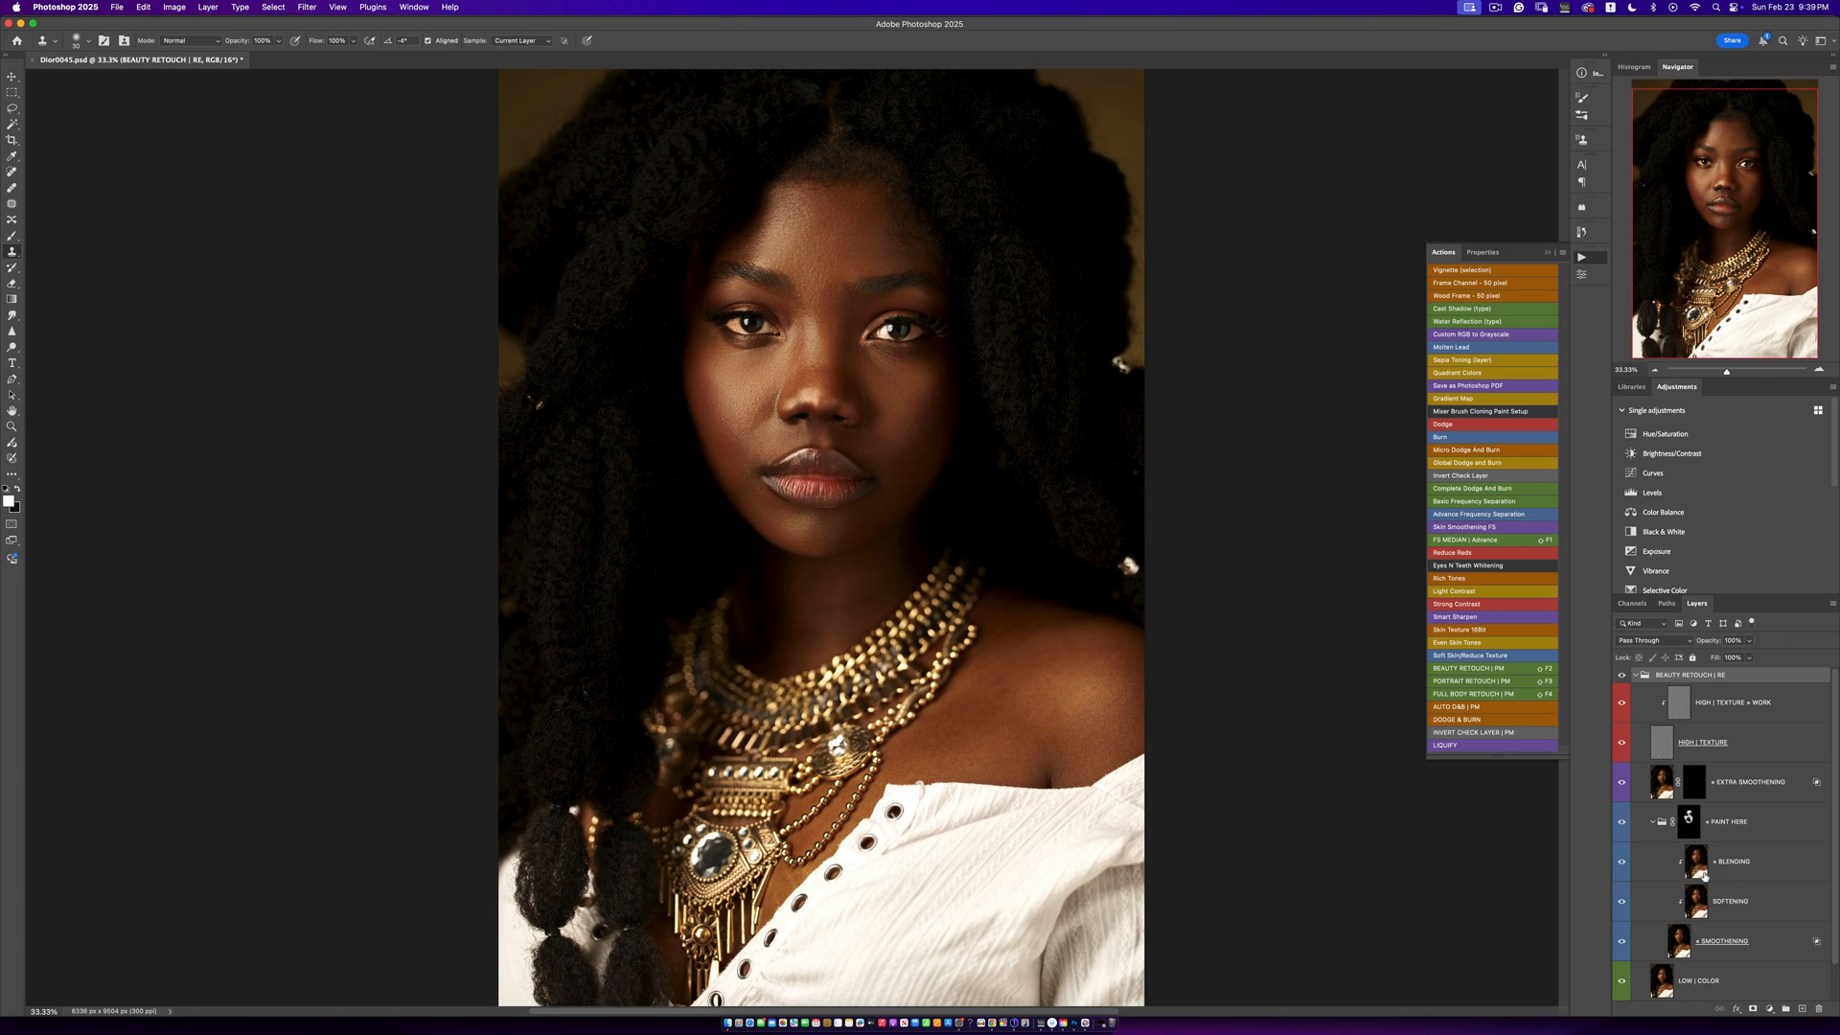
left_click(1690, 817)
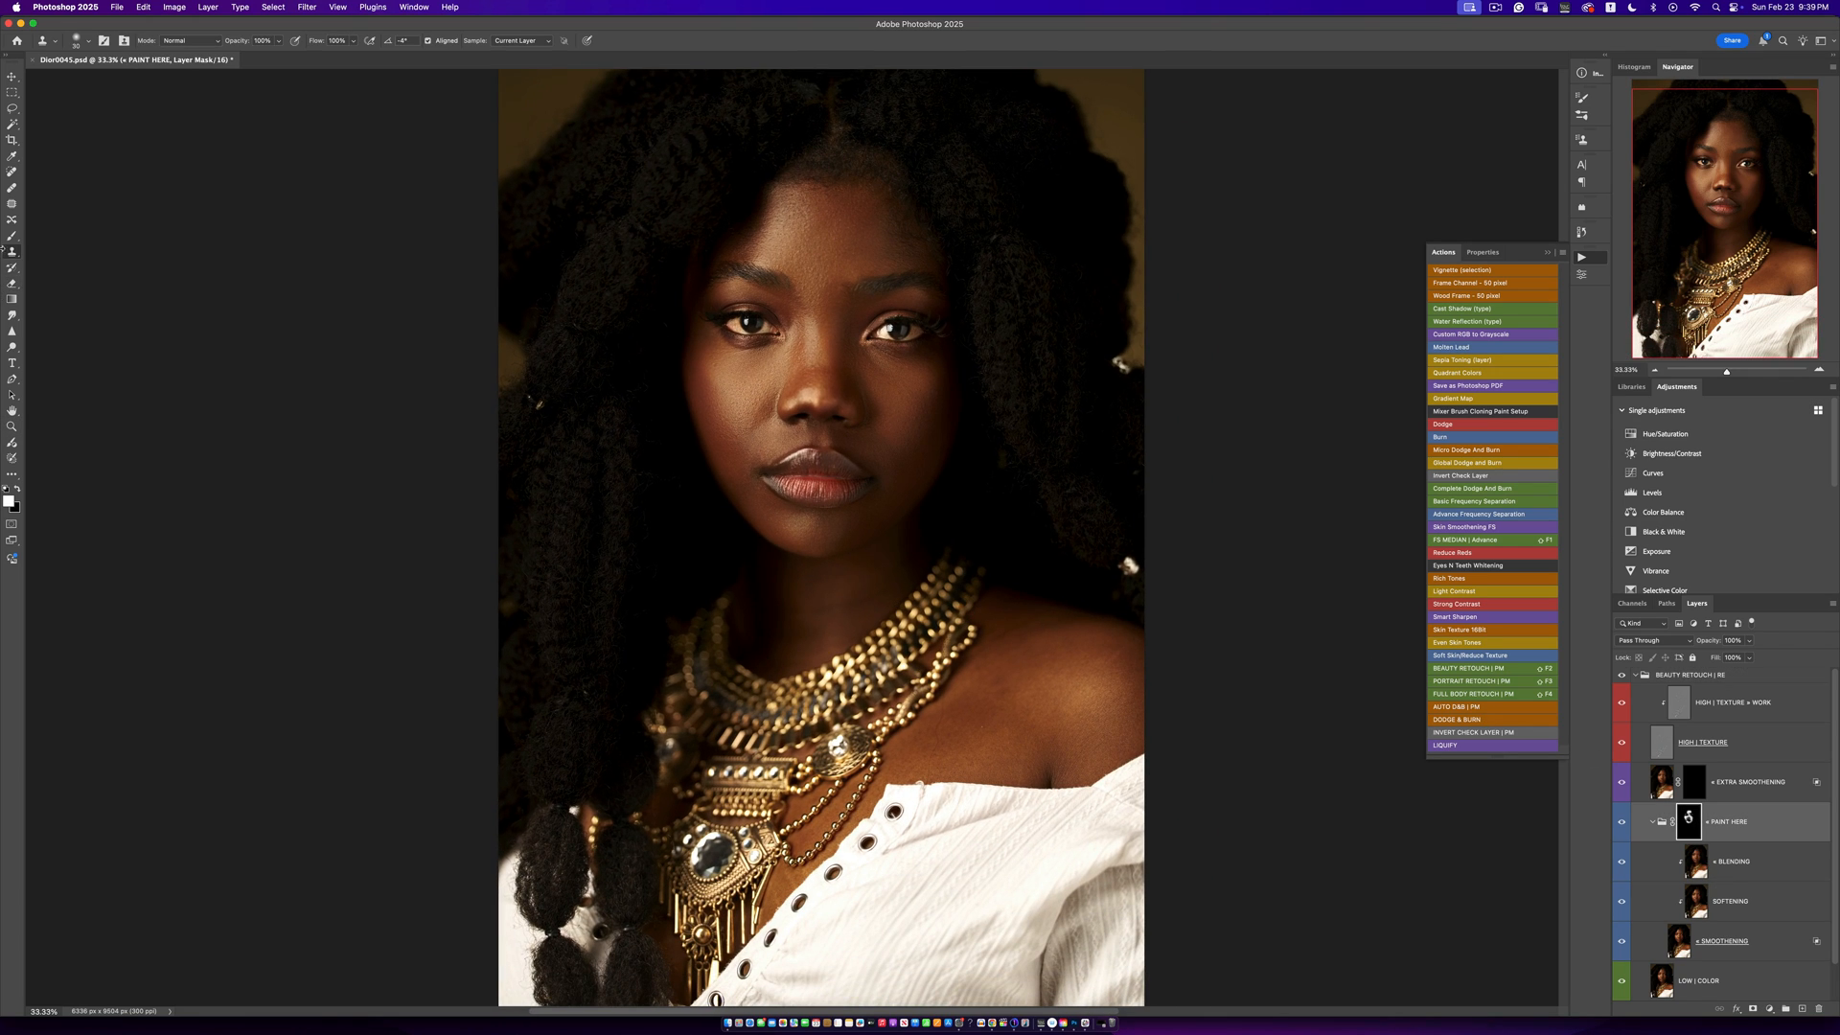
key("b")
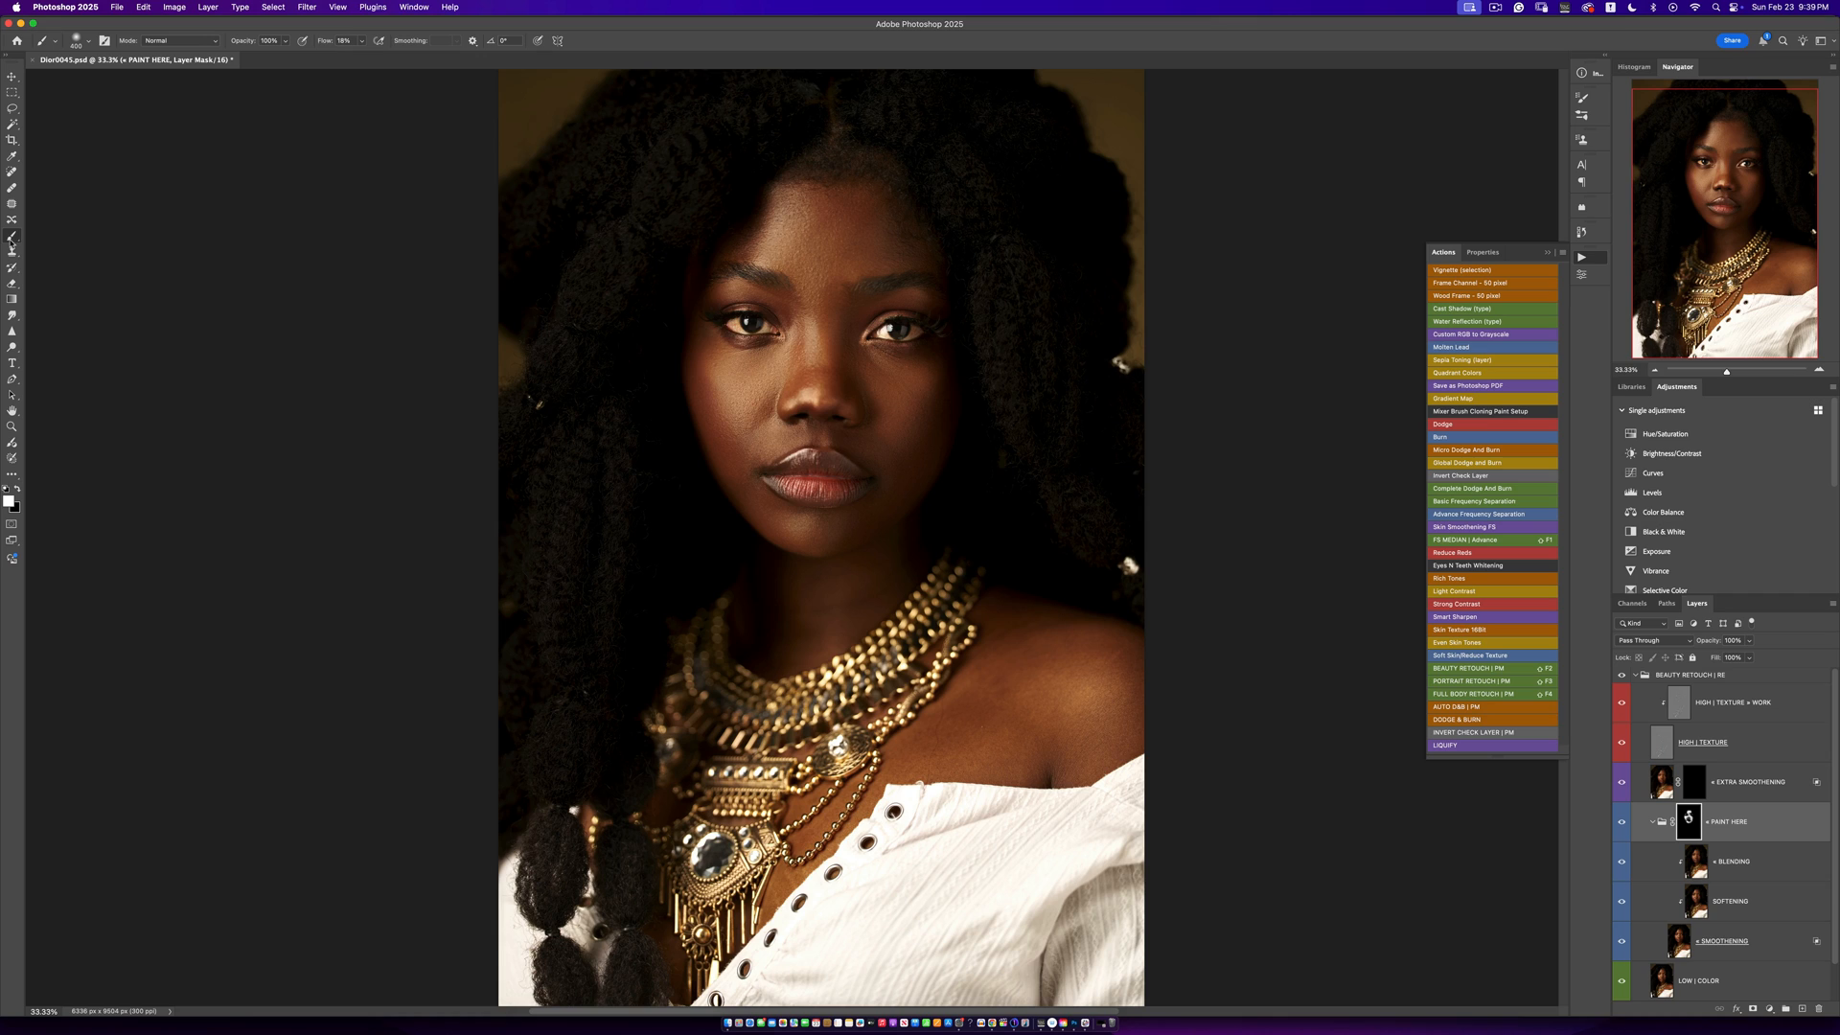
left_click(361, 41)
left_click(361, 42)
left_click(361, 41)
left_click_drag(362, 55, 354, 57)
left_click(712, 45)
Brush white over the neck and shoulder skin on the PAINT HERE mask, adjusting the brush size to each area
key("bracketright")
key("bracketright")
key("bracketright")
key("bracketright")
key("bracketright")
key("bracketleft")
key("bracketleft")
key("bracketleft")
key("bracketleft")
key("bracketleft")
key("bracketright")
key("bracketright")
key("bracketright")
Compare the face and full portrait before and after the BEAUTY RETOUCH | RE group's changes
left_click(1621, 679)
left_click(1623, 676)
key("z")
left_click(819, 303)
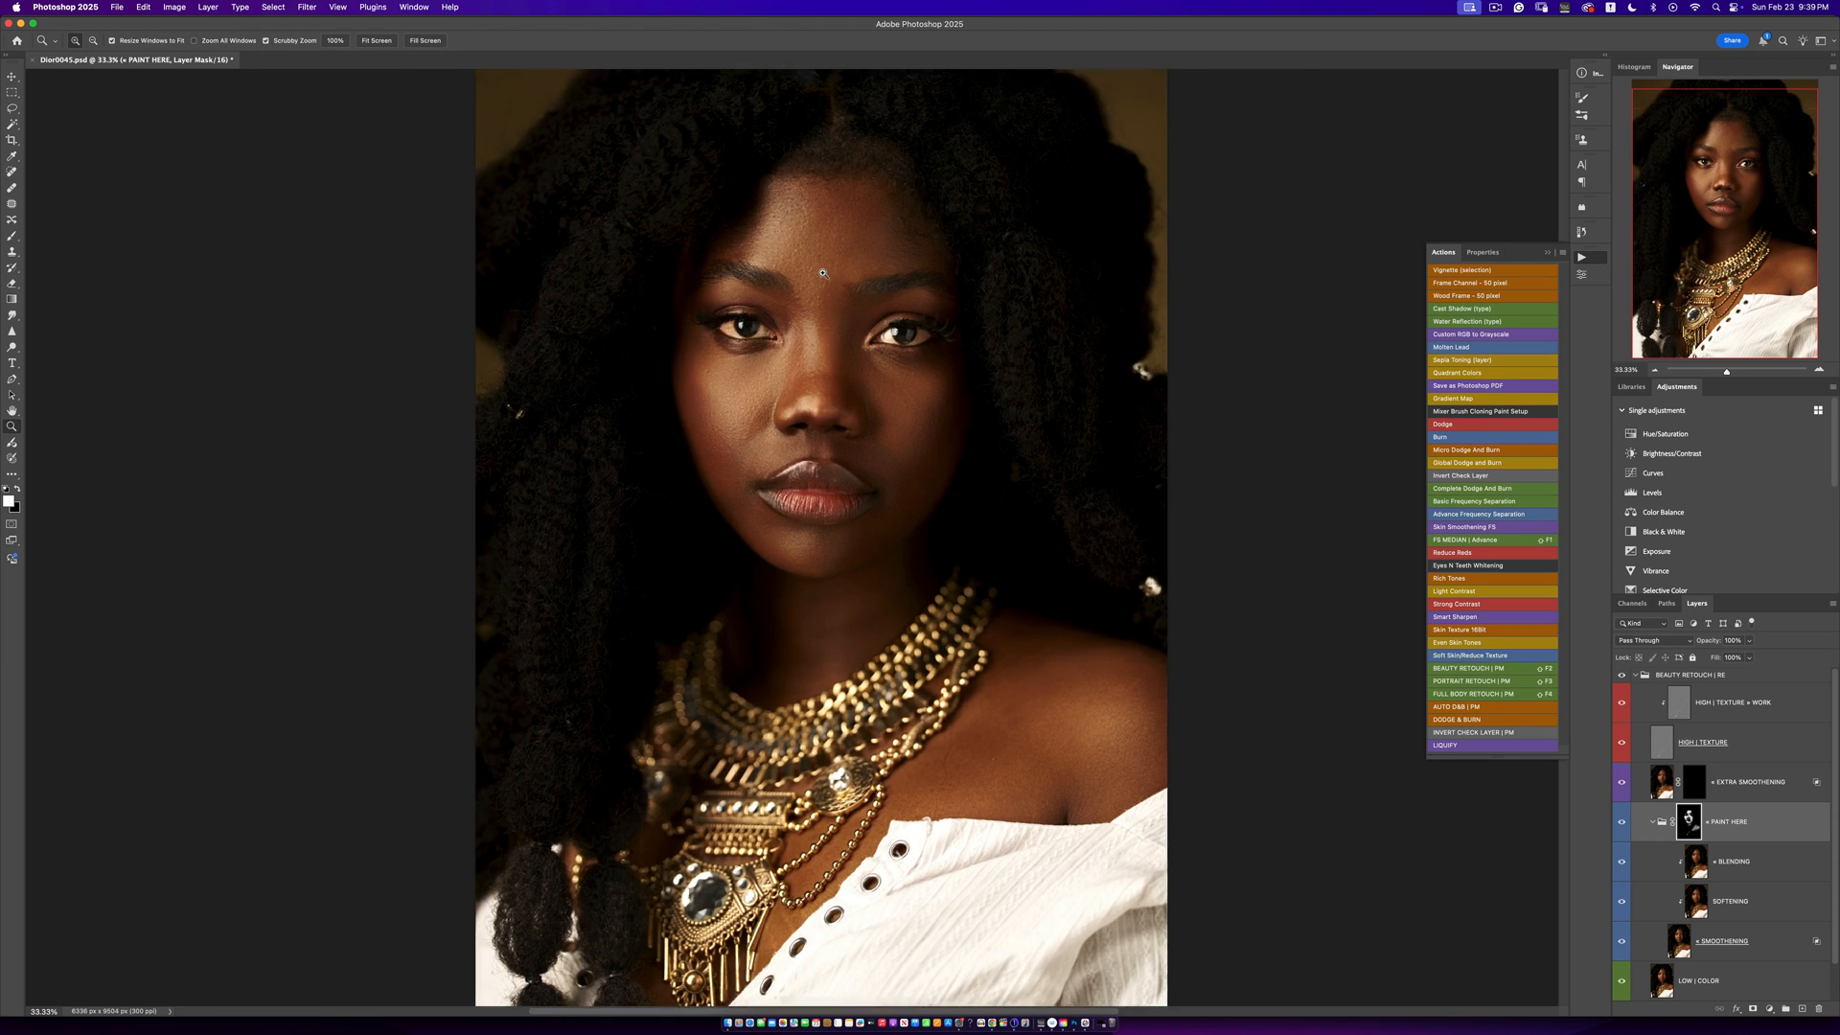
key("b")
left_click(1623, 677)
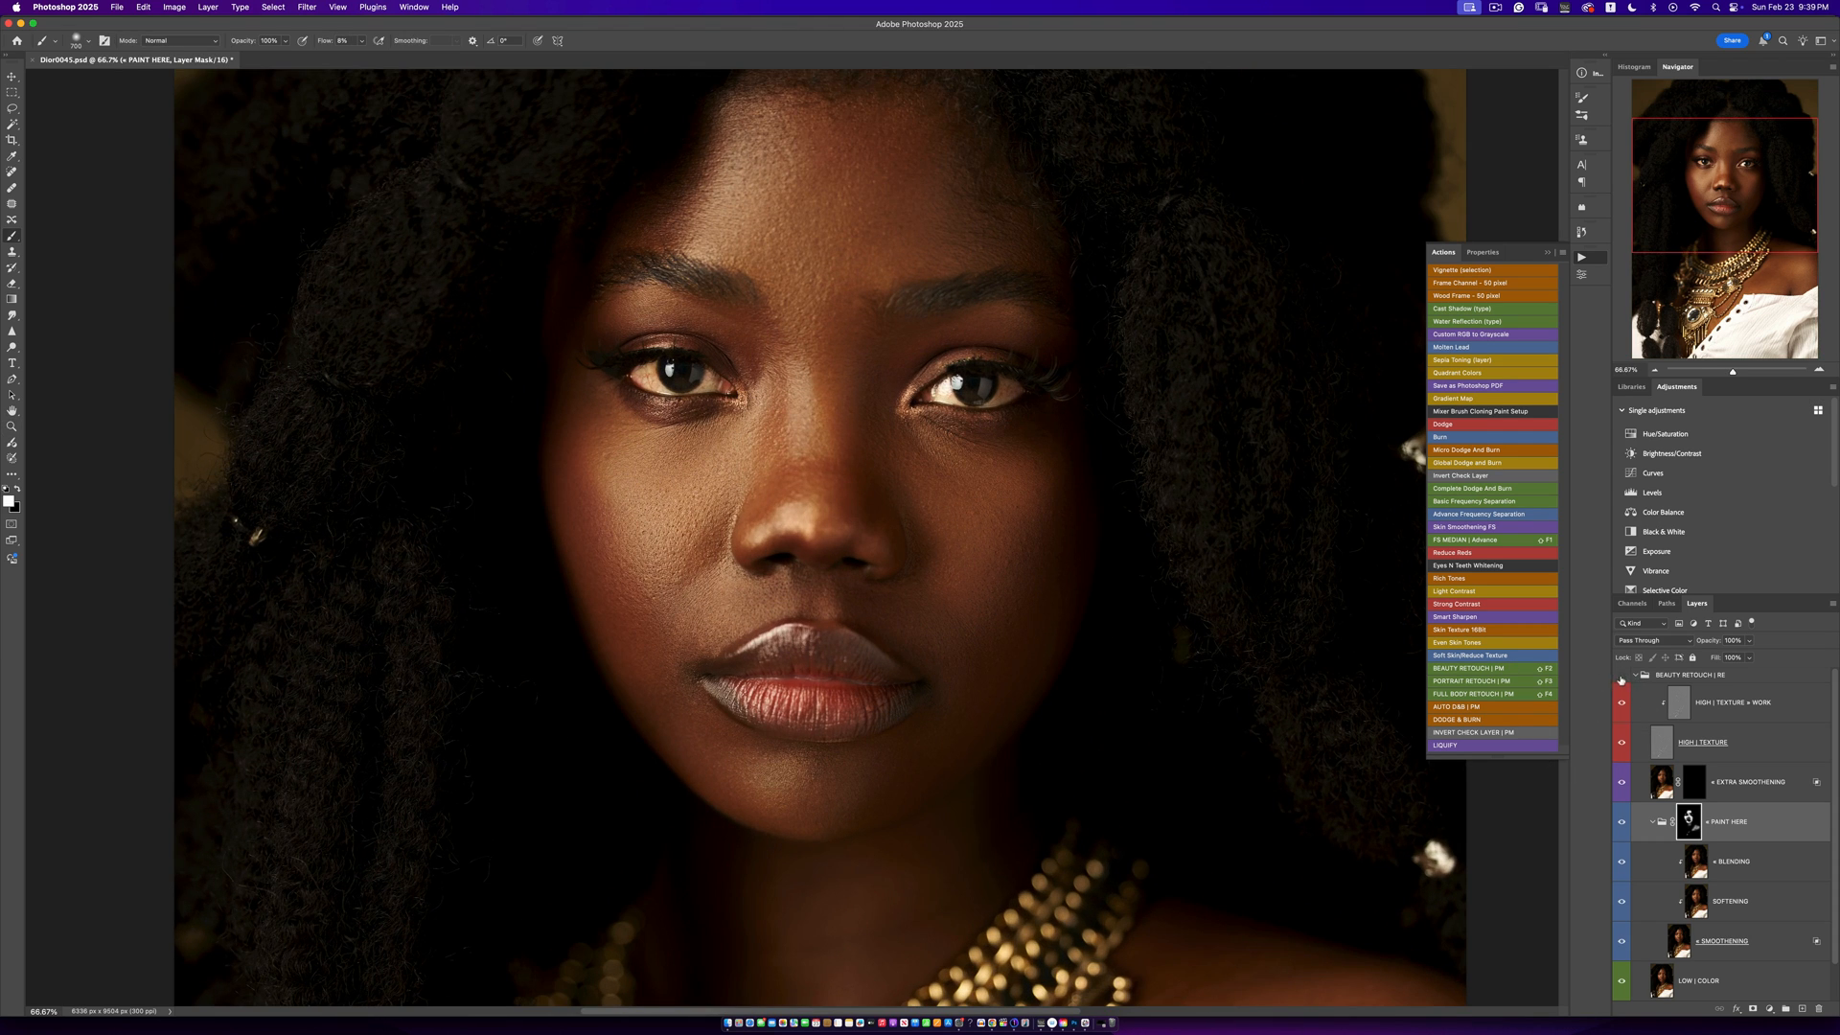
left_click(1622, 677)
key("z")
left_click(1089, 645, "alt")
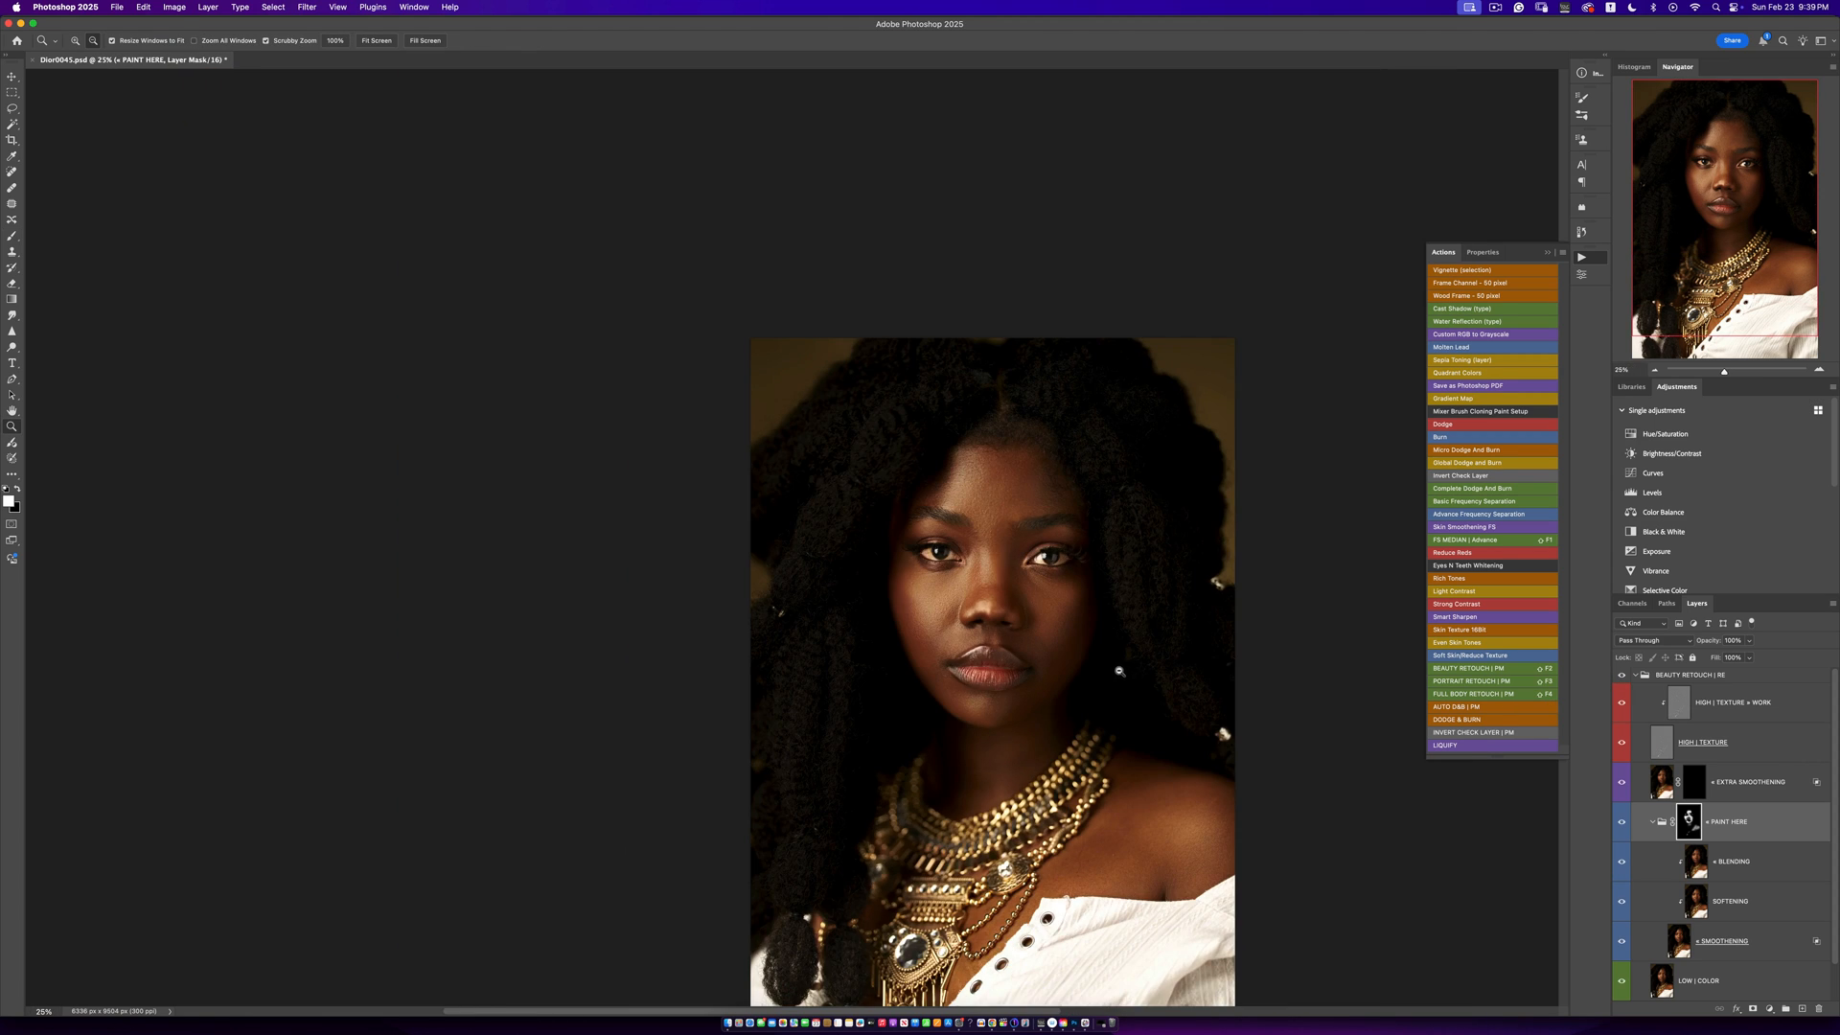
key("b")
left_click_drag(993, 621, 921, 642)
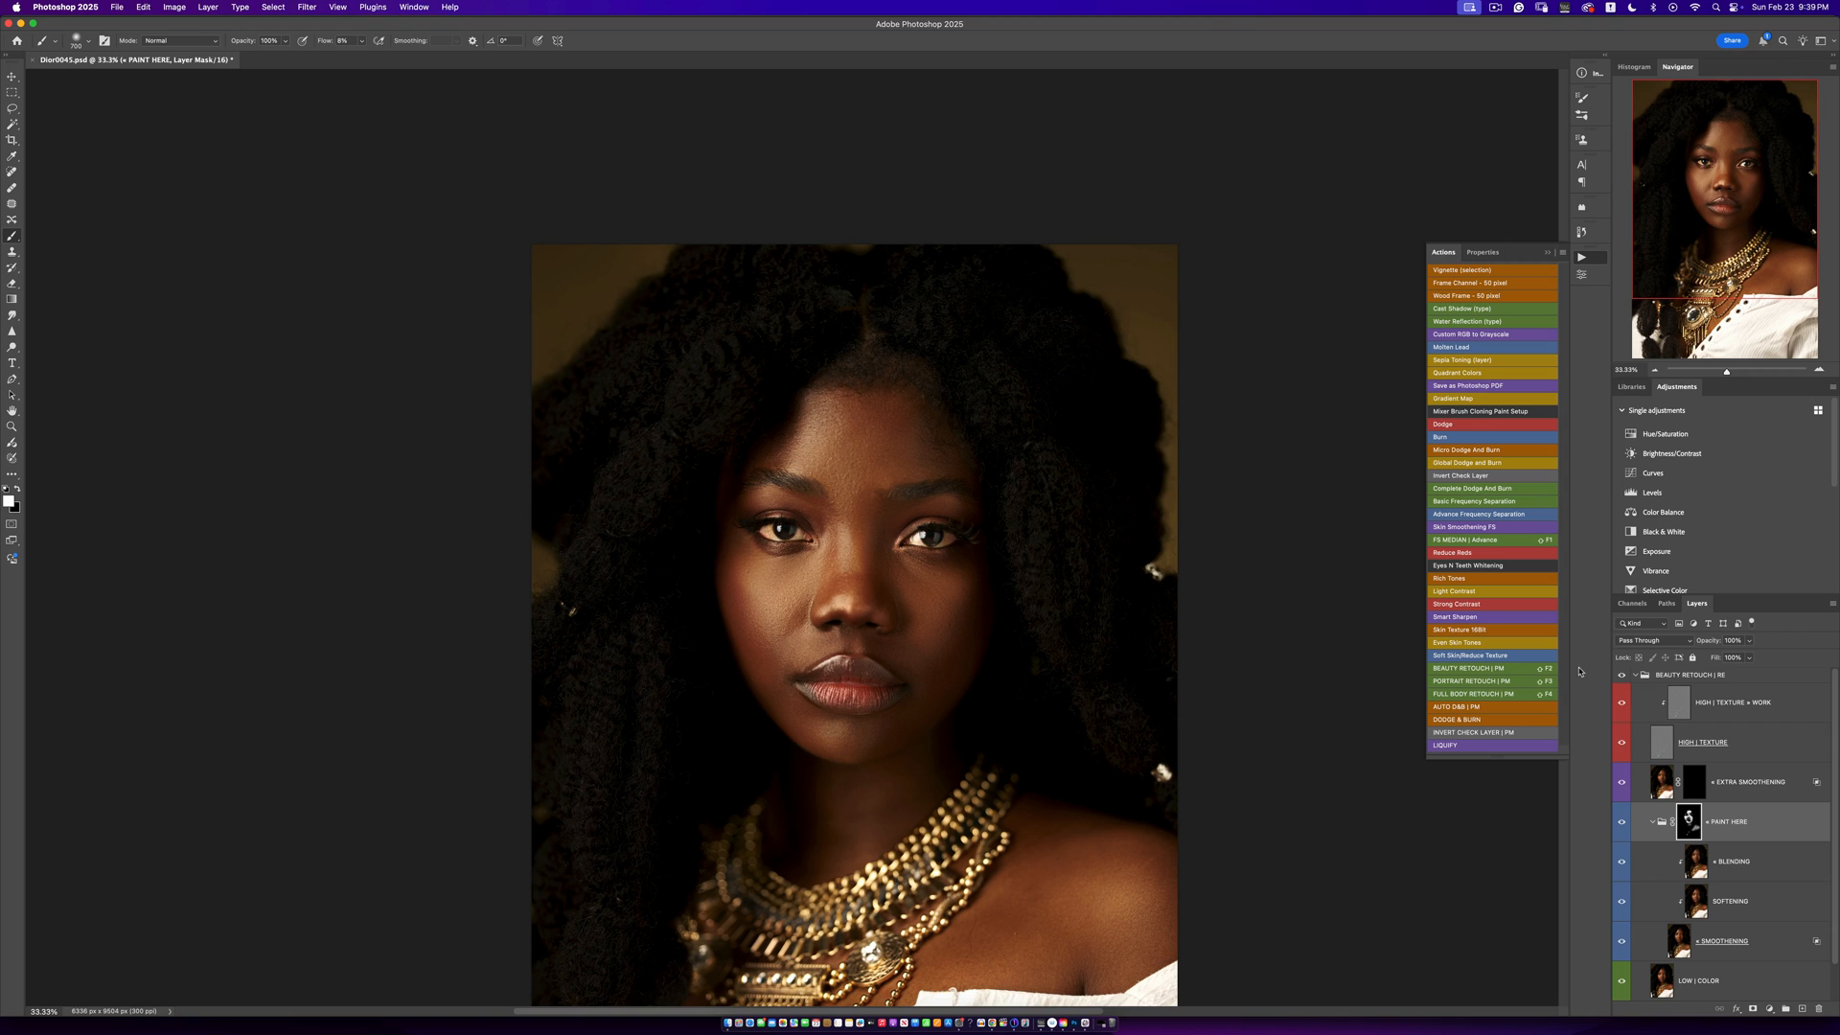
Collapse the BEAUTY RETOUCH | RE group and run the Complete Dodge And Burn action
left_click(1630, 680)
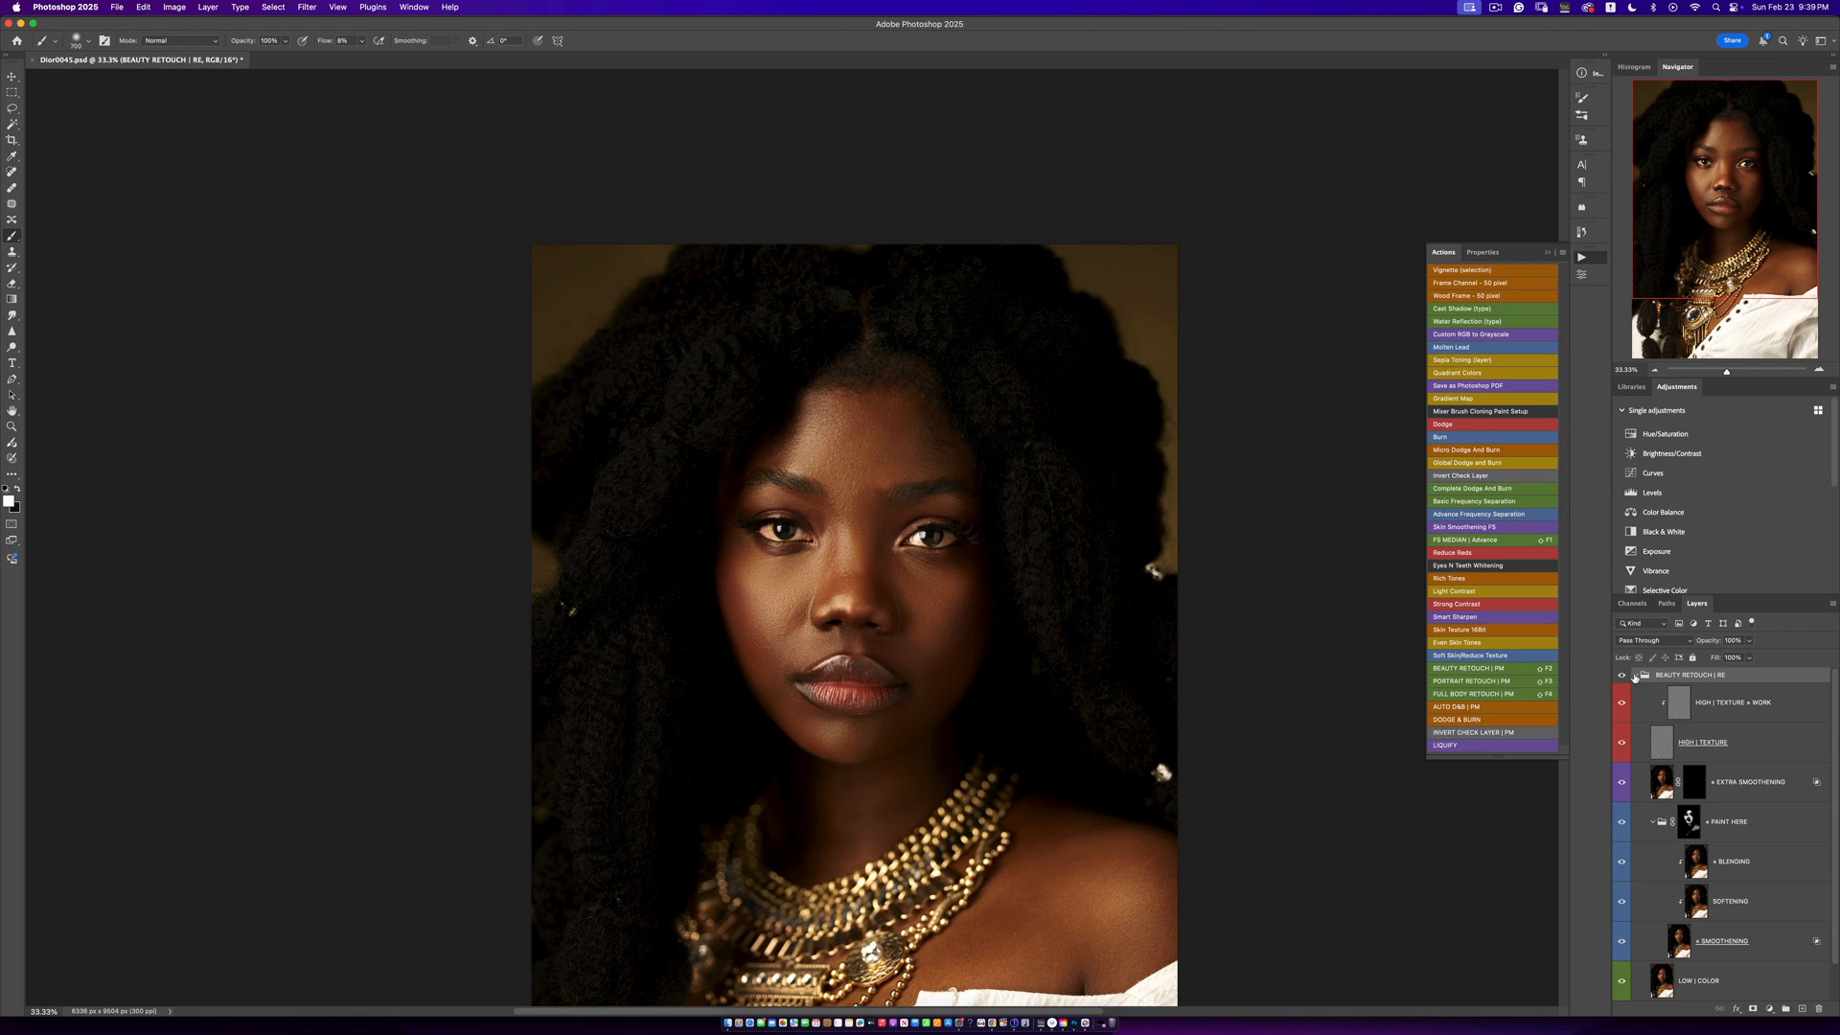
left_click(1635, 676)
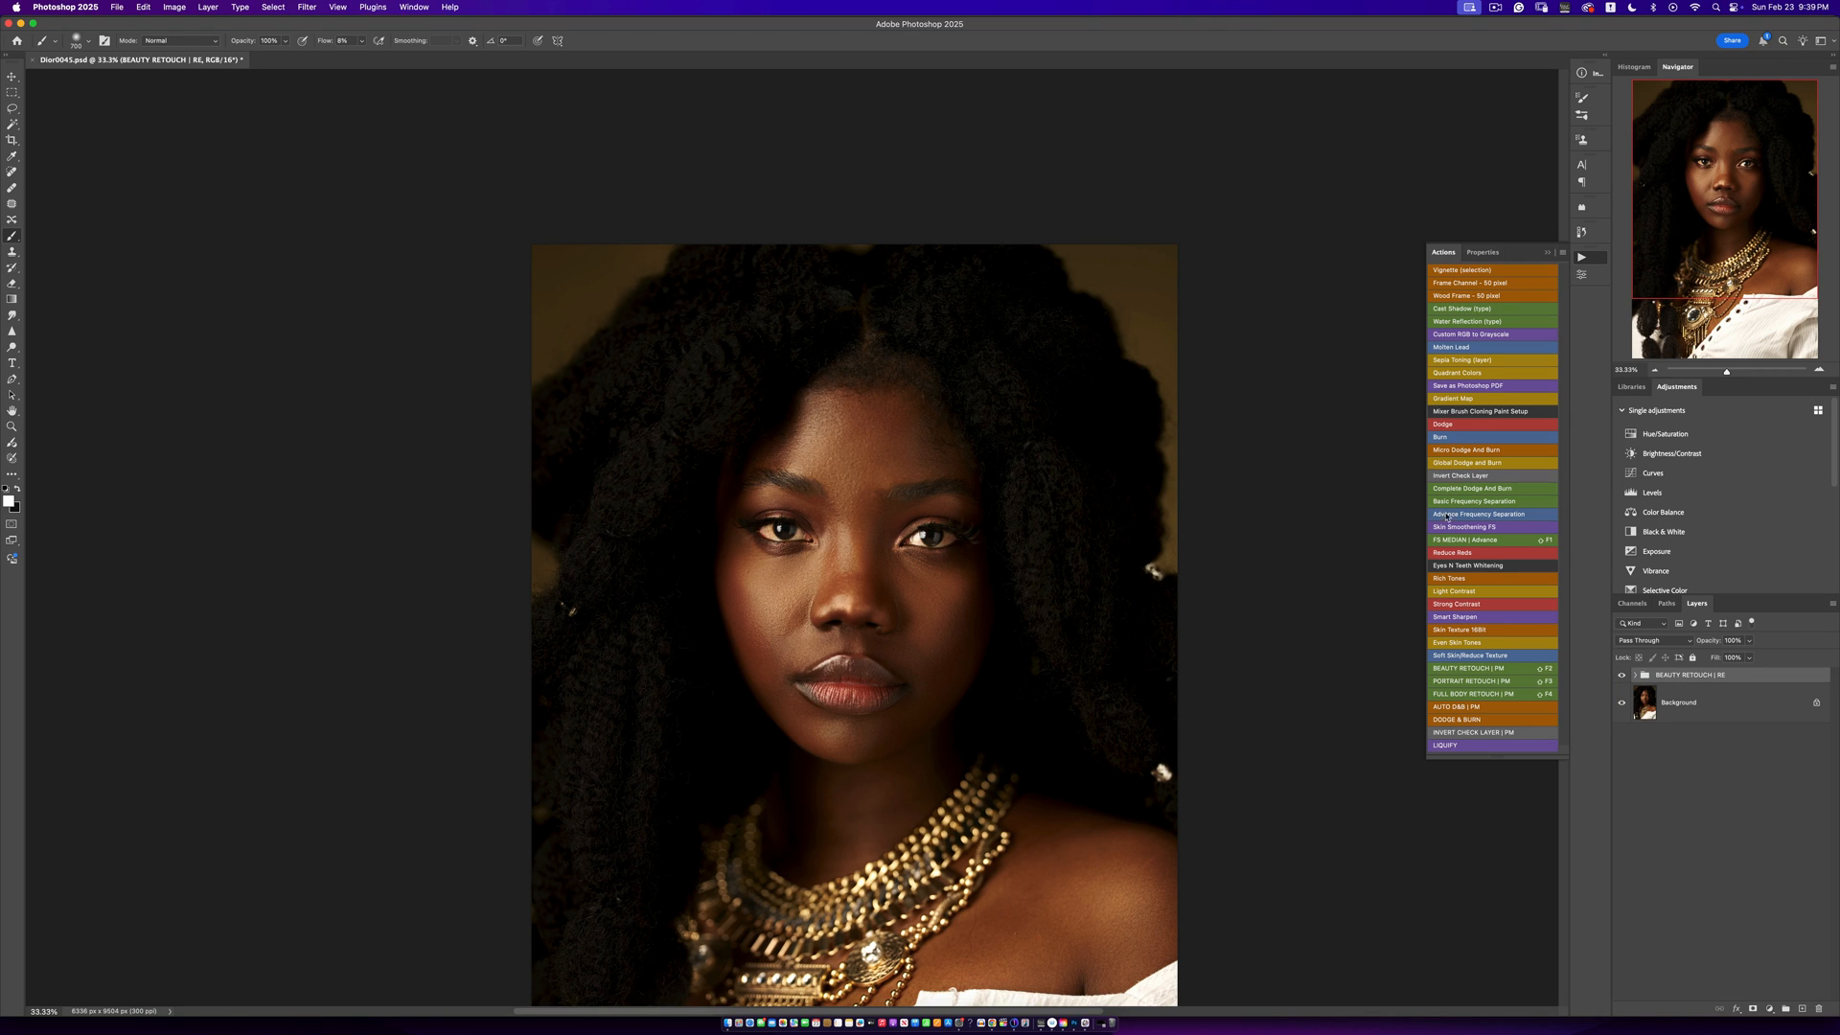
left_click(1461, 488)
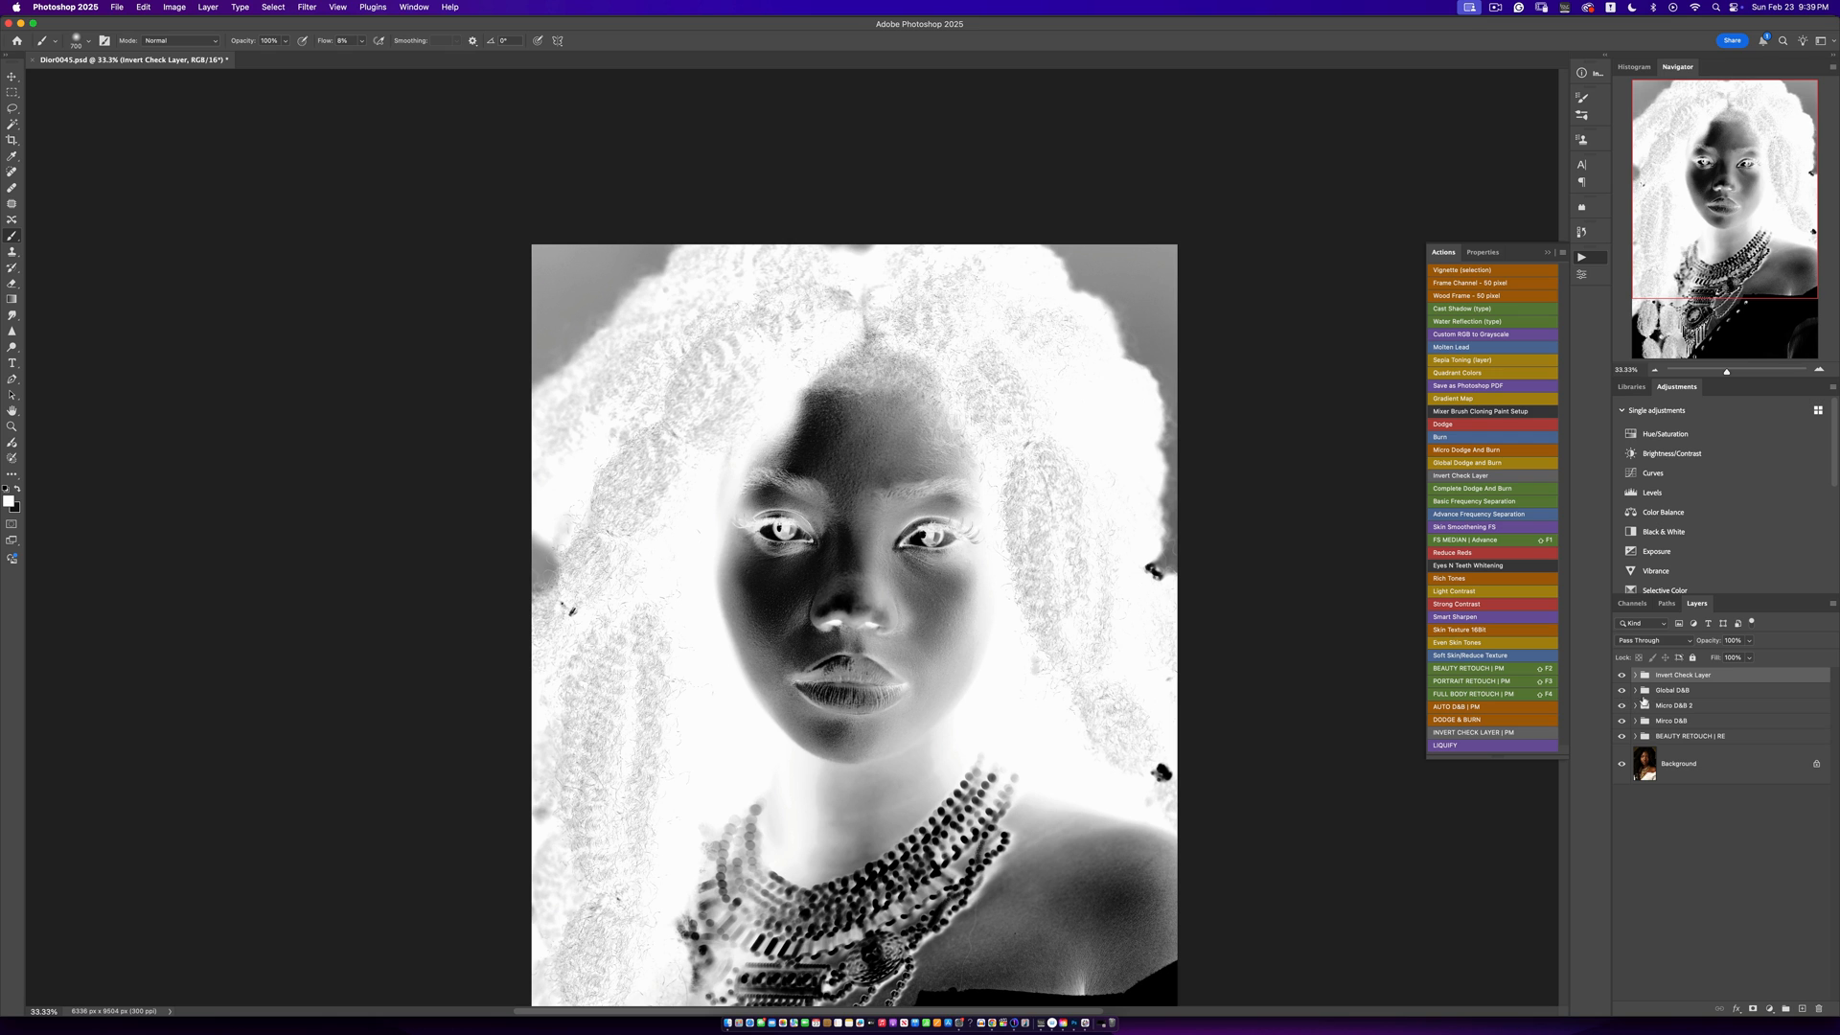
Expand the Invert Check Layer group, darken its Levels 1 midtone to 0.21 and preview the portrait without the group
left_click(1636, 675)
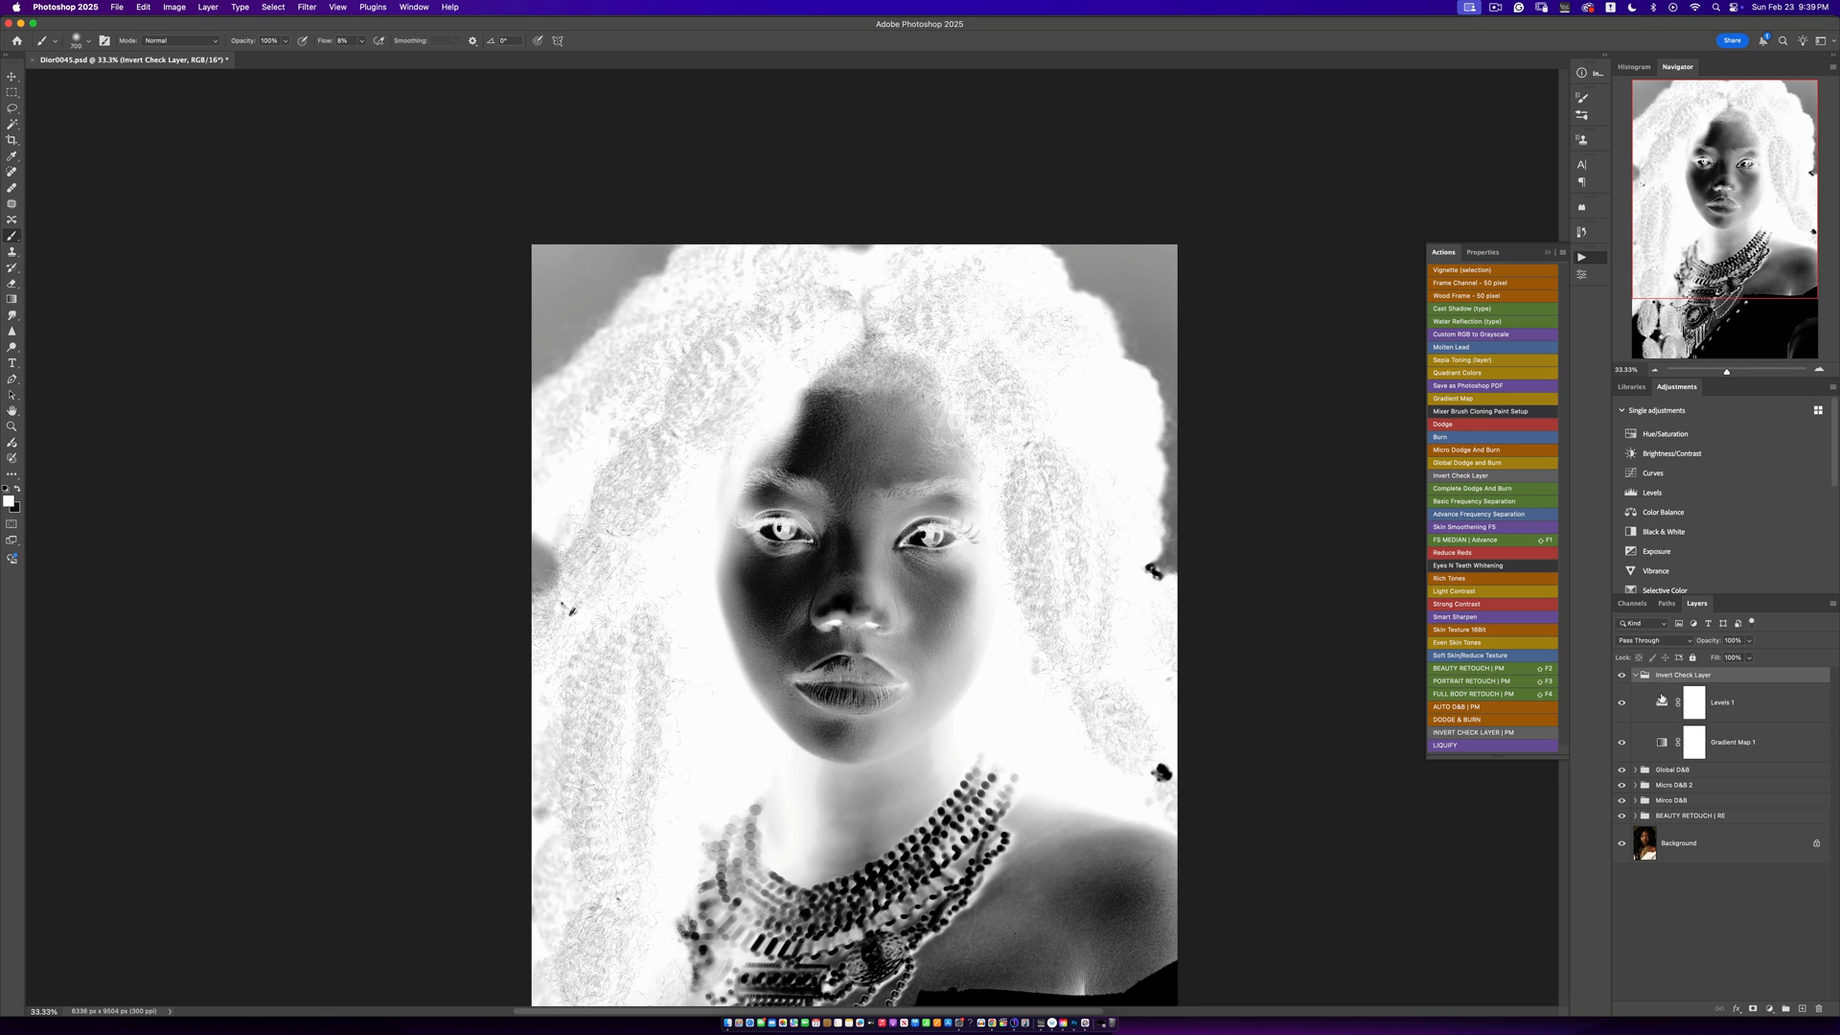
left_click_drag(1527, 387, 1532, 385)
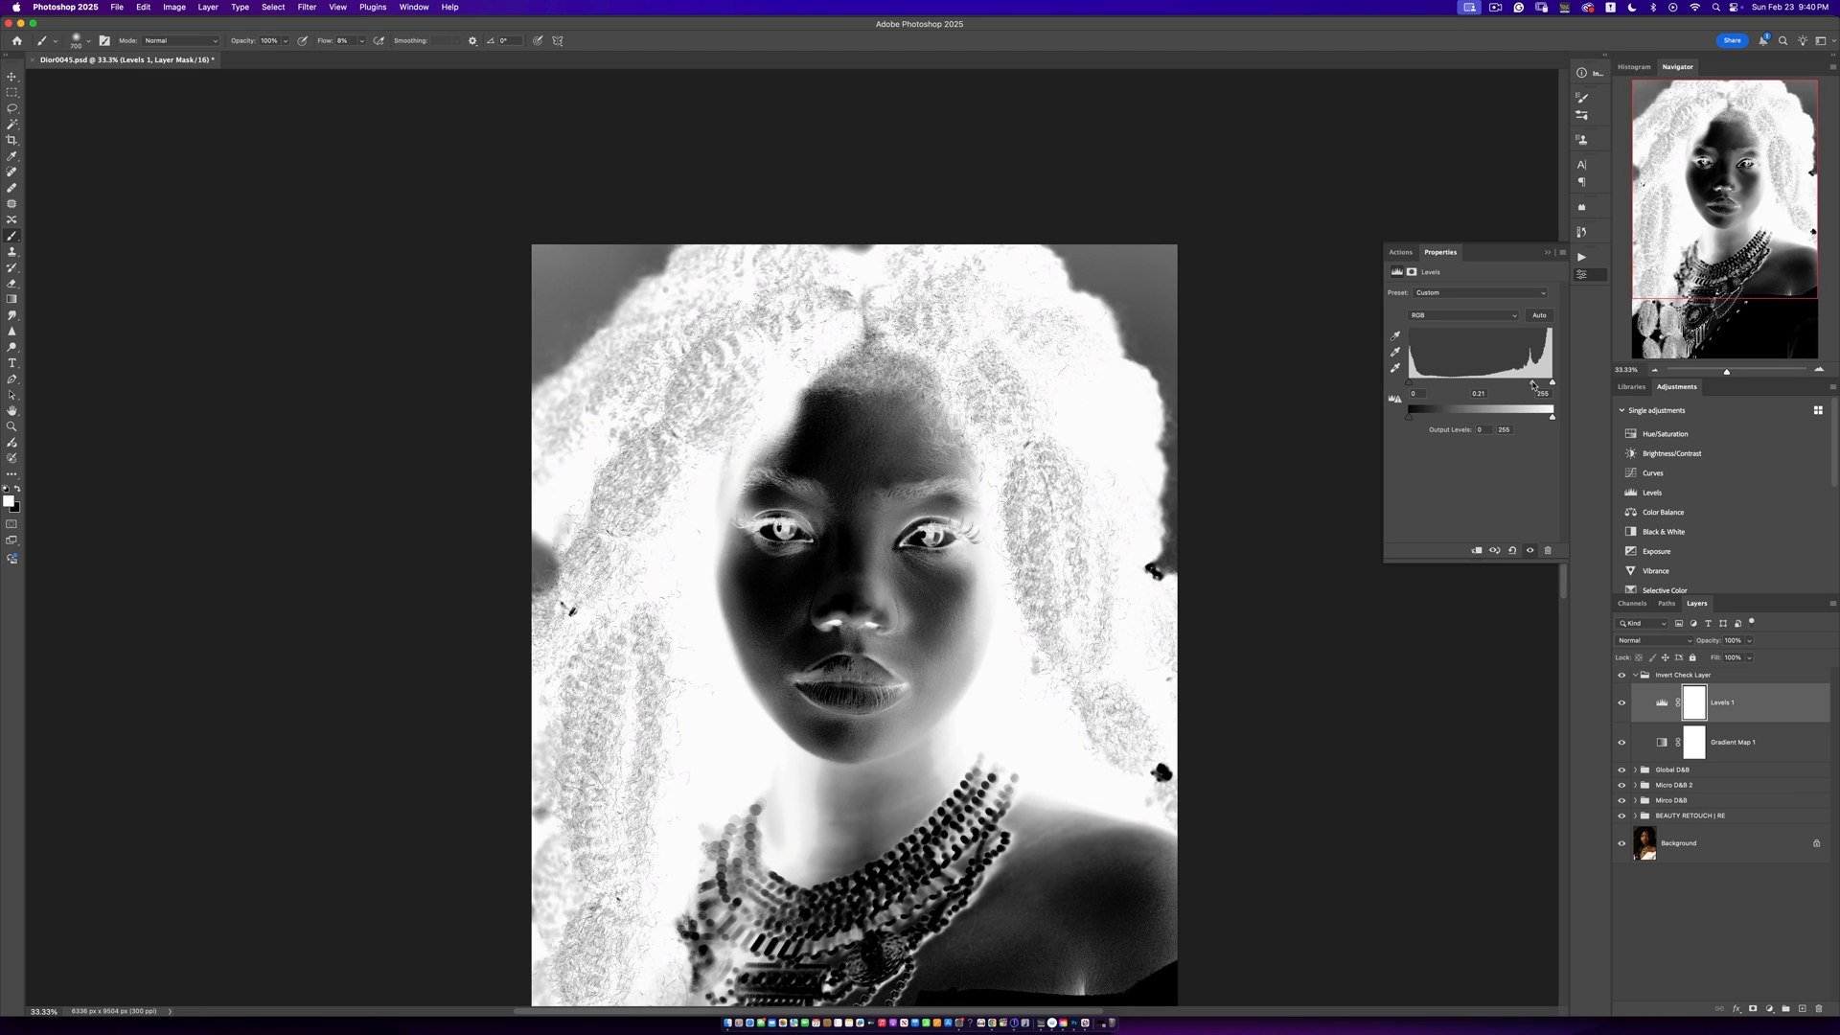
left_click(1623, 676)
left_click(1623, 677)
Expand the Mirco D&B group, set the Brush tool's flow to 1% and select the Dodge layer's mask
left_click(1637, 803)
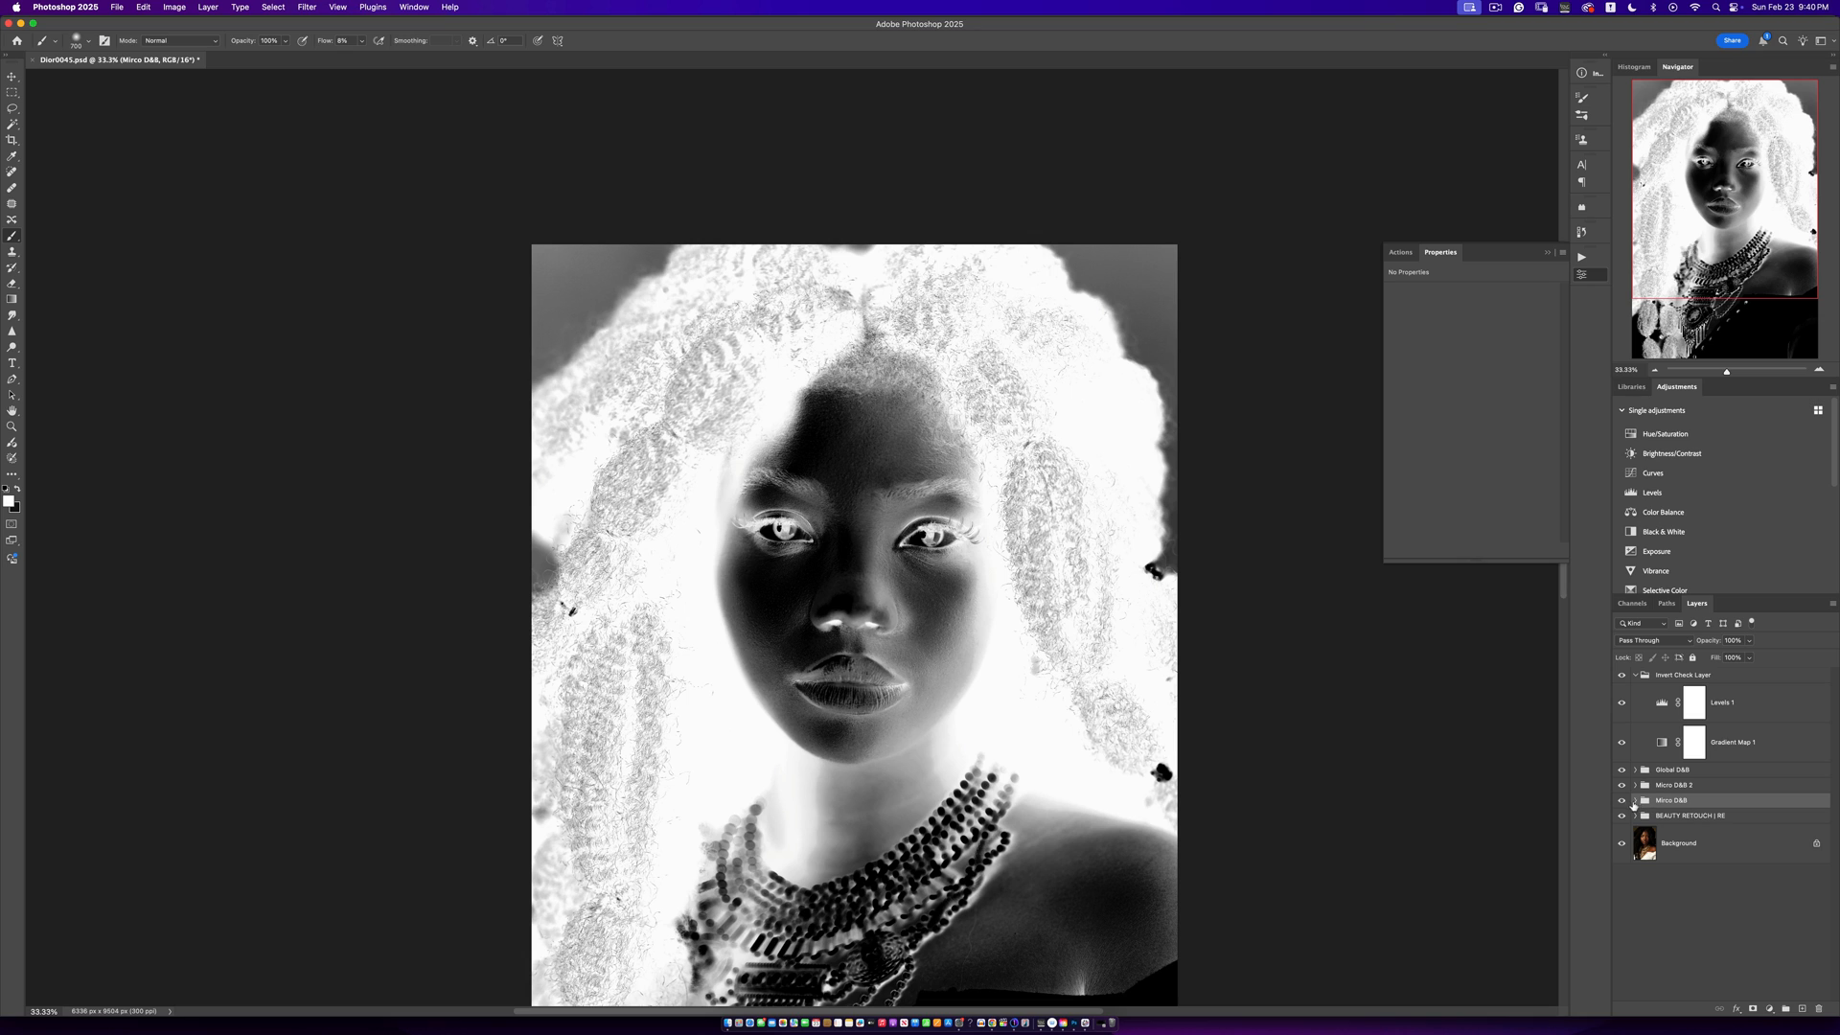
left_click(1636, 802)
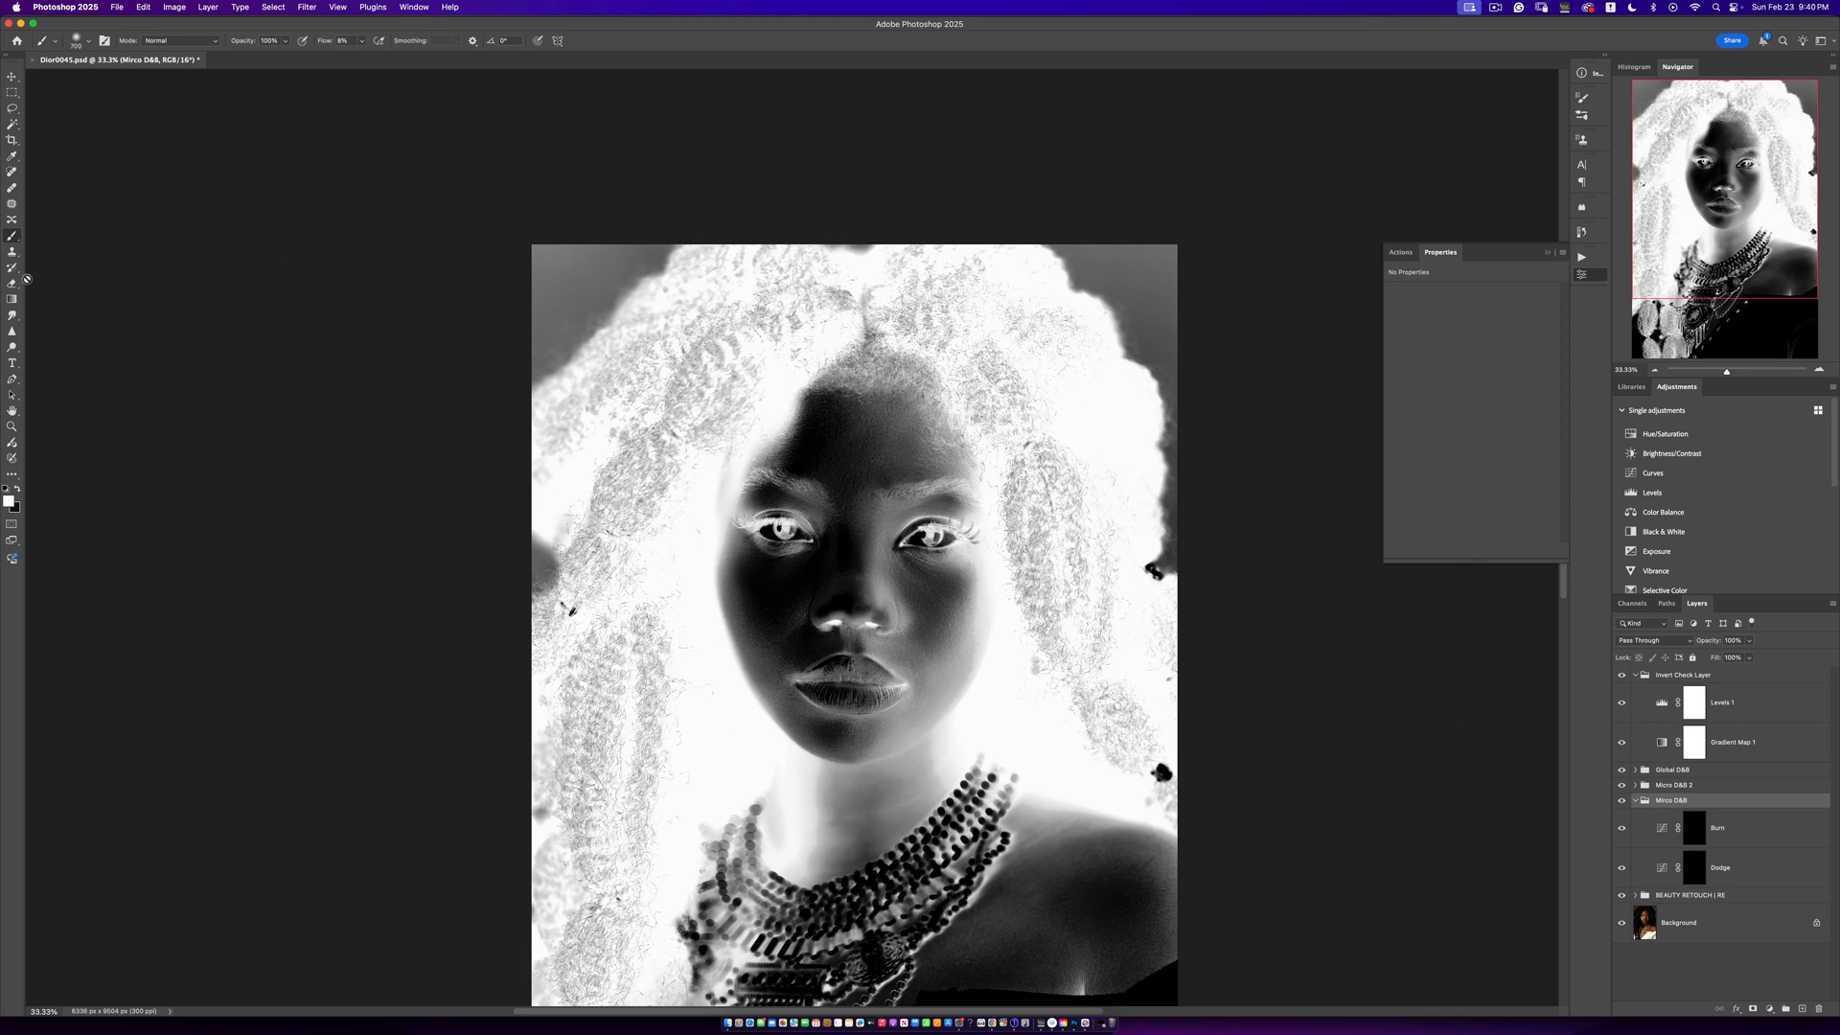
left_click(12, 236)
left_click(40, 235)
left_click(363, 41)
left_click(580, 55)
left_click(1697, 865)
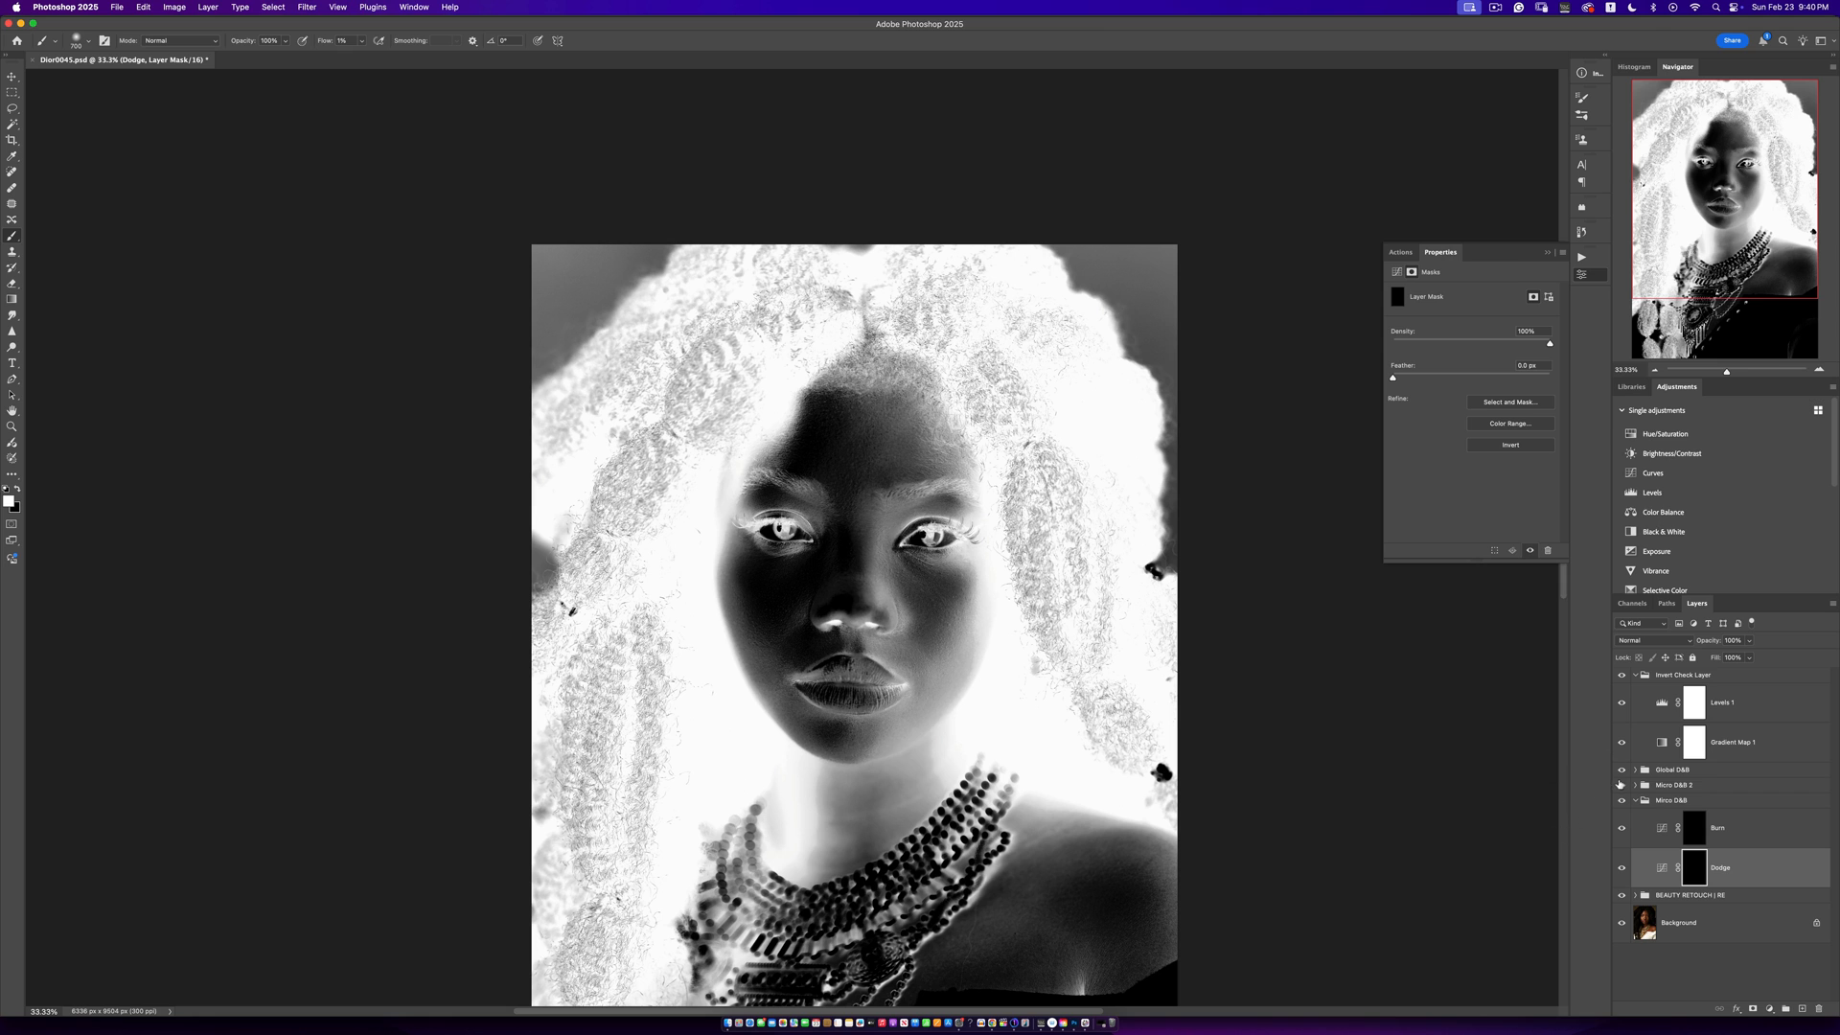
Hide the Invert Check Layer group, frame the face and shrink the brush for fine dodging
left_click(1621, 675)
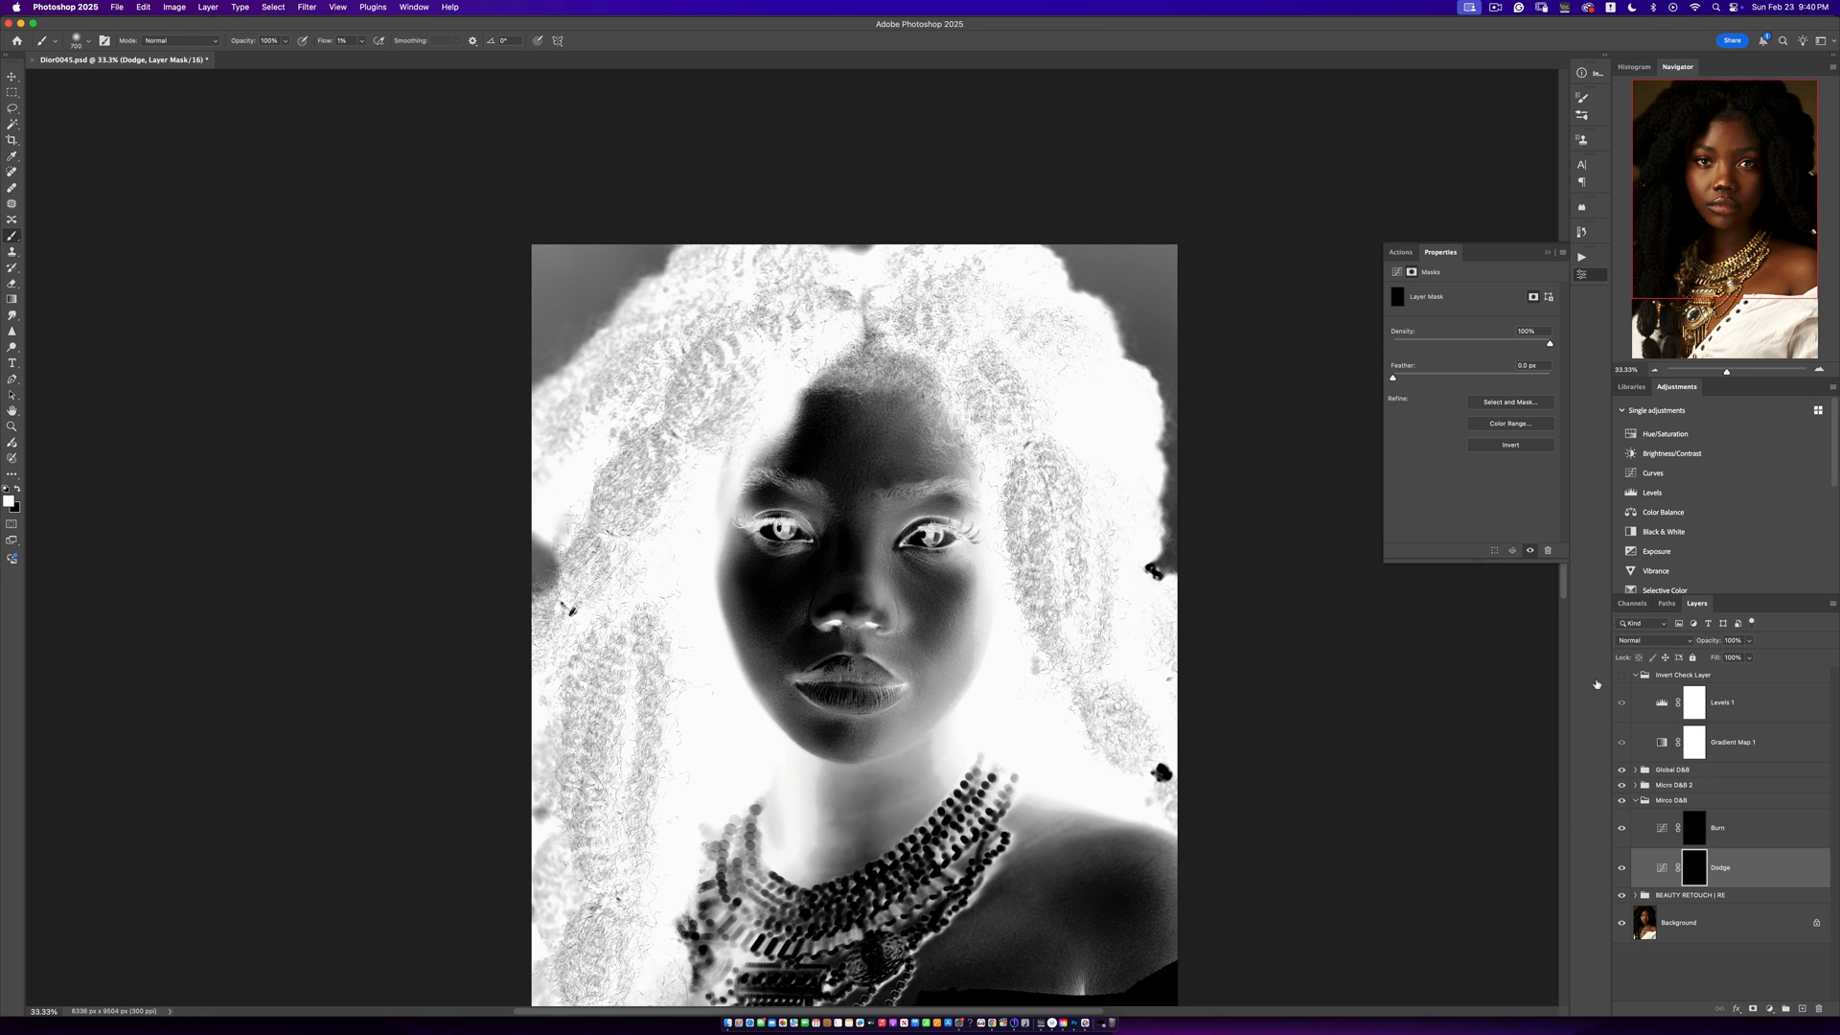
left_click(923, 599, "super")
left_click_drag(912, 606, 868, 495)
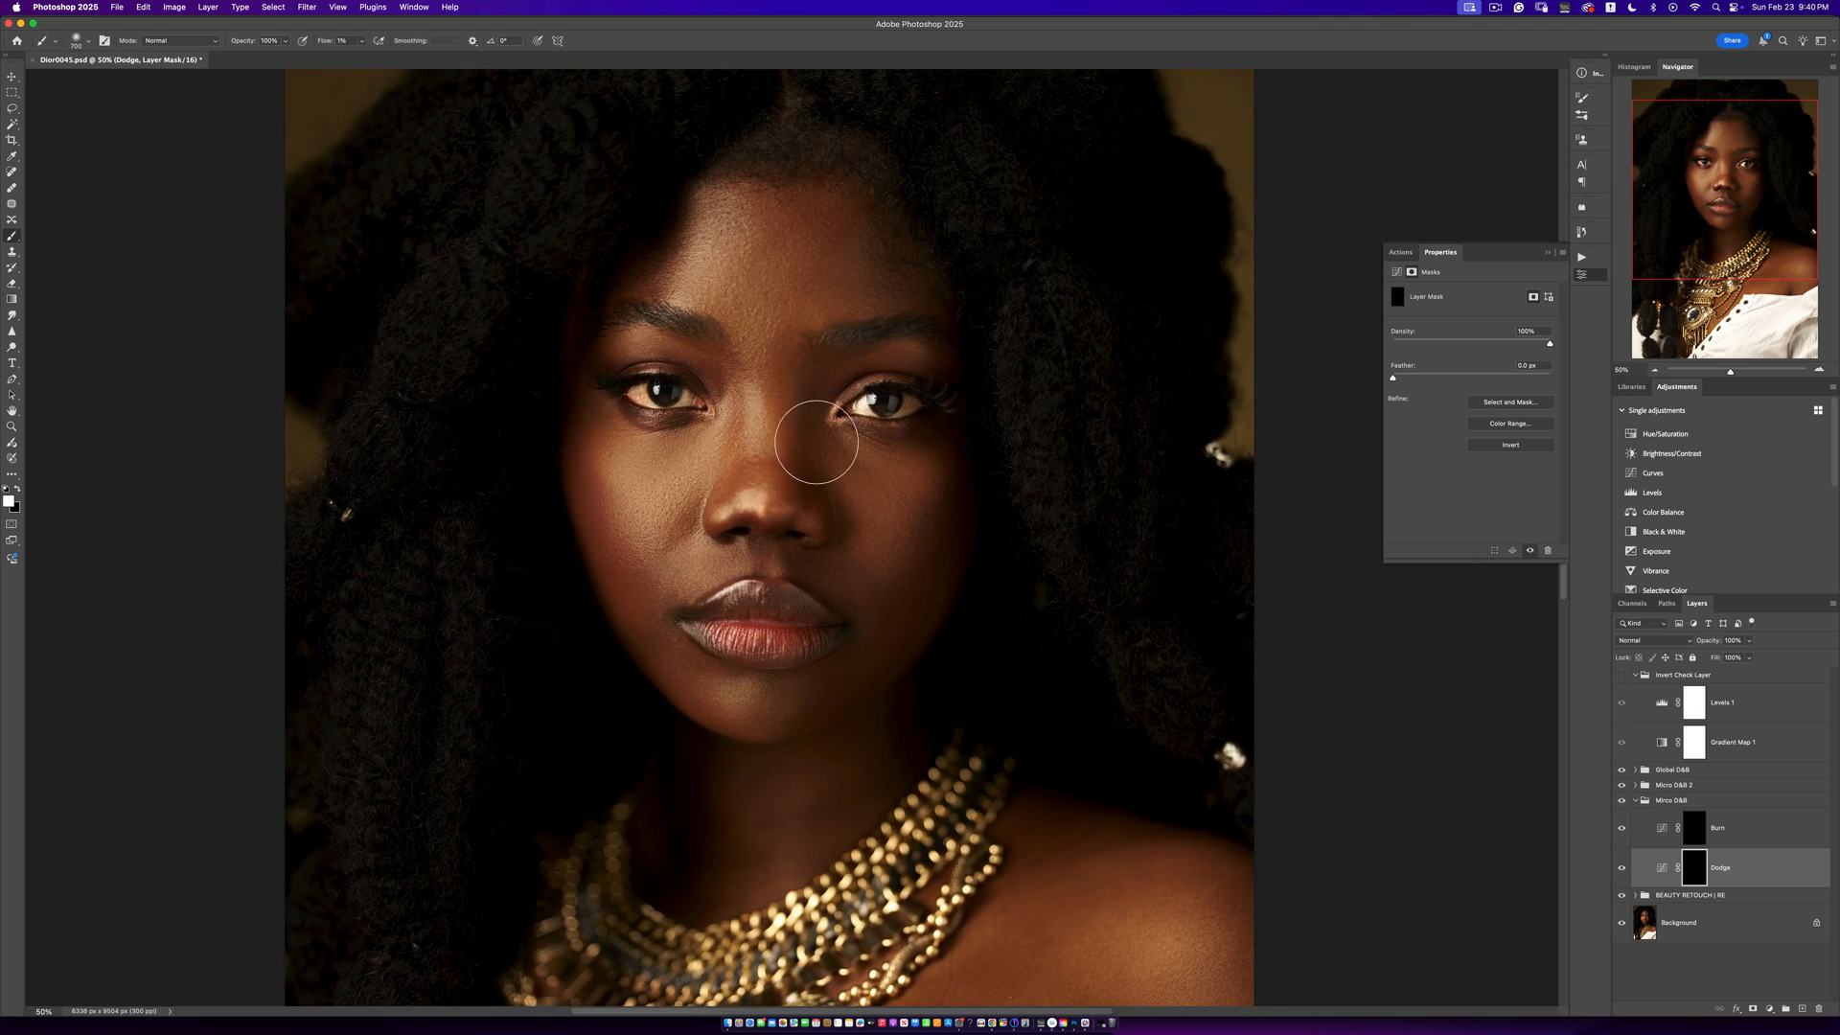
key("bracketleft")
key("bracketleft")
key("bracketleft")
key("bracketleft")
key("bracketleft")
key("bracketleft")
key("bracketleft")
key("bracketleft")
key("bracketleft")
key("bracketleft")
key("bracketleft")
key("bracketleft")
key("bracketleft")
key("bracketleft")
key("bracketleft")
key("bracketleft")
key("bracketleft")
key("bracketleft")
key("bracketleft")
key("bracketleft")
Show the Invert Check Layer group and brush white over uneven facial skin on the Dodge mask, adjusting the brush size
left_click(1622, 674)
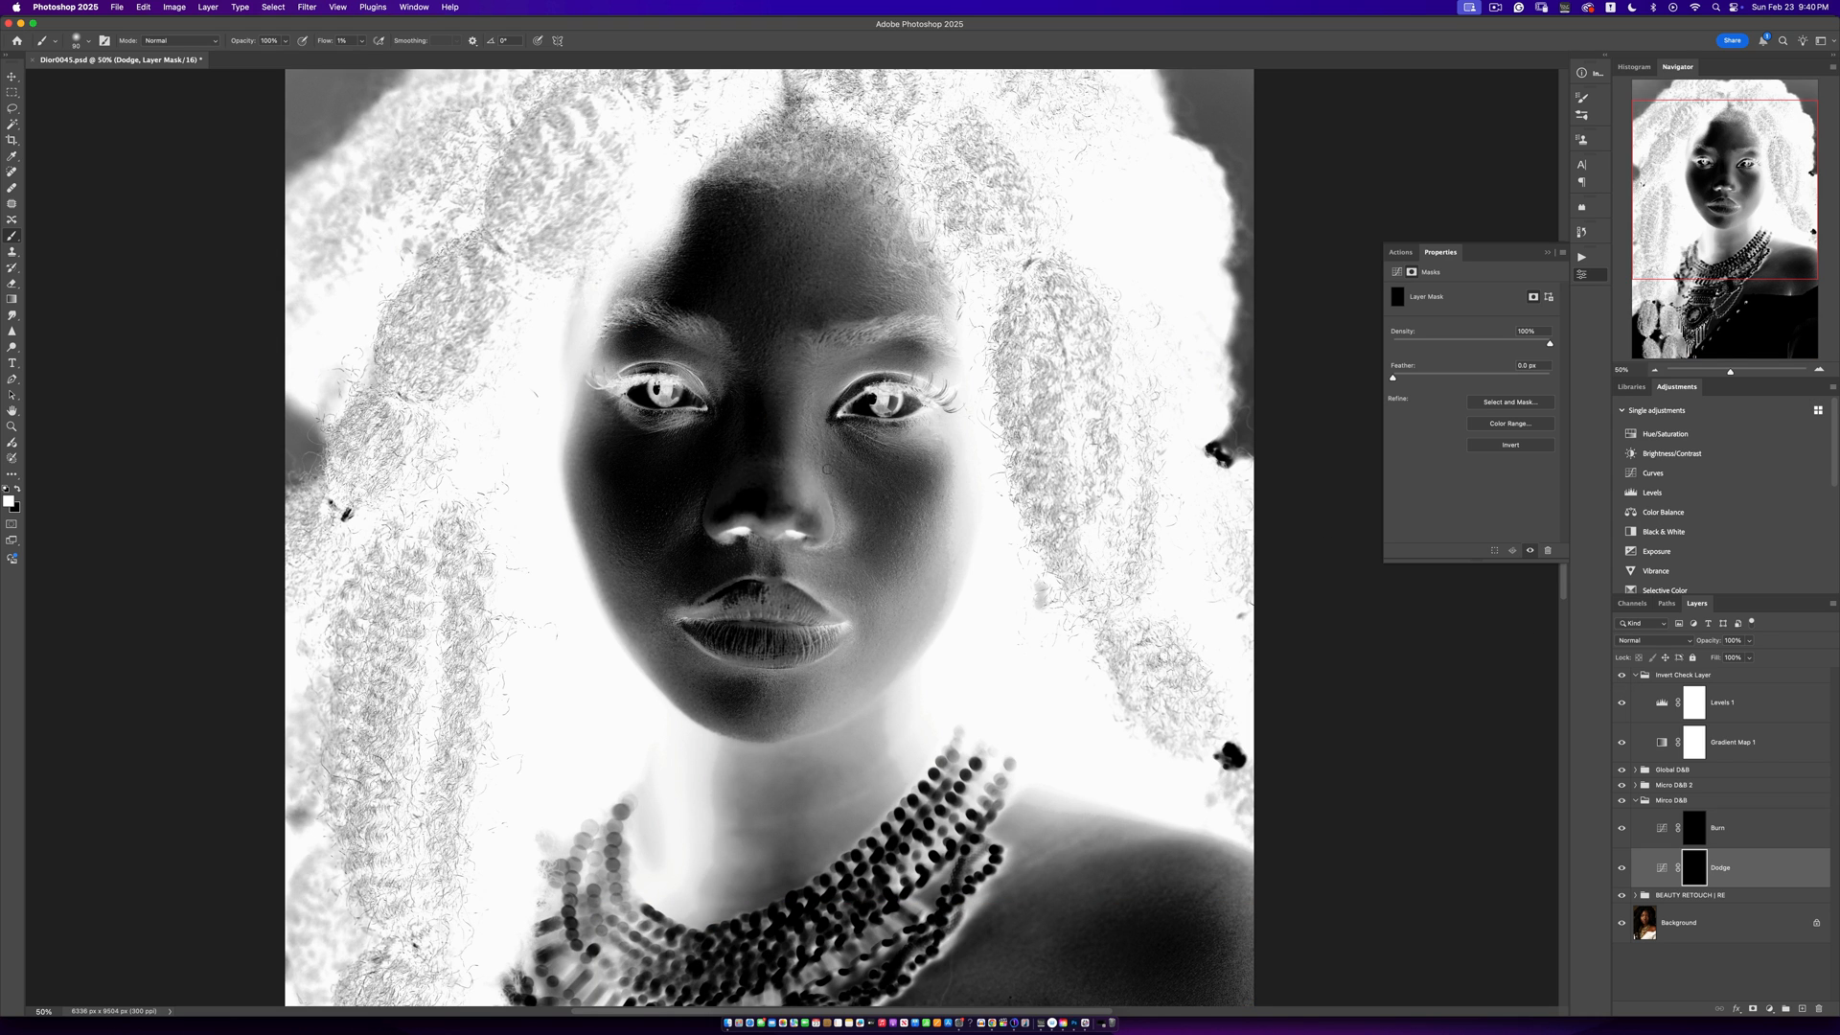
left_click(1621, 675)
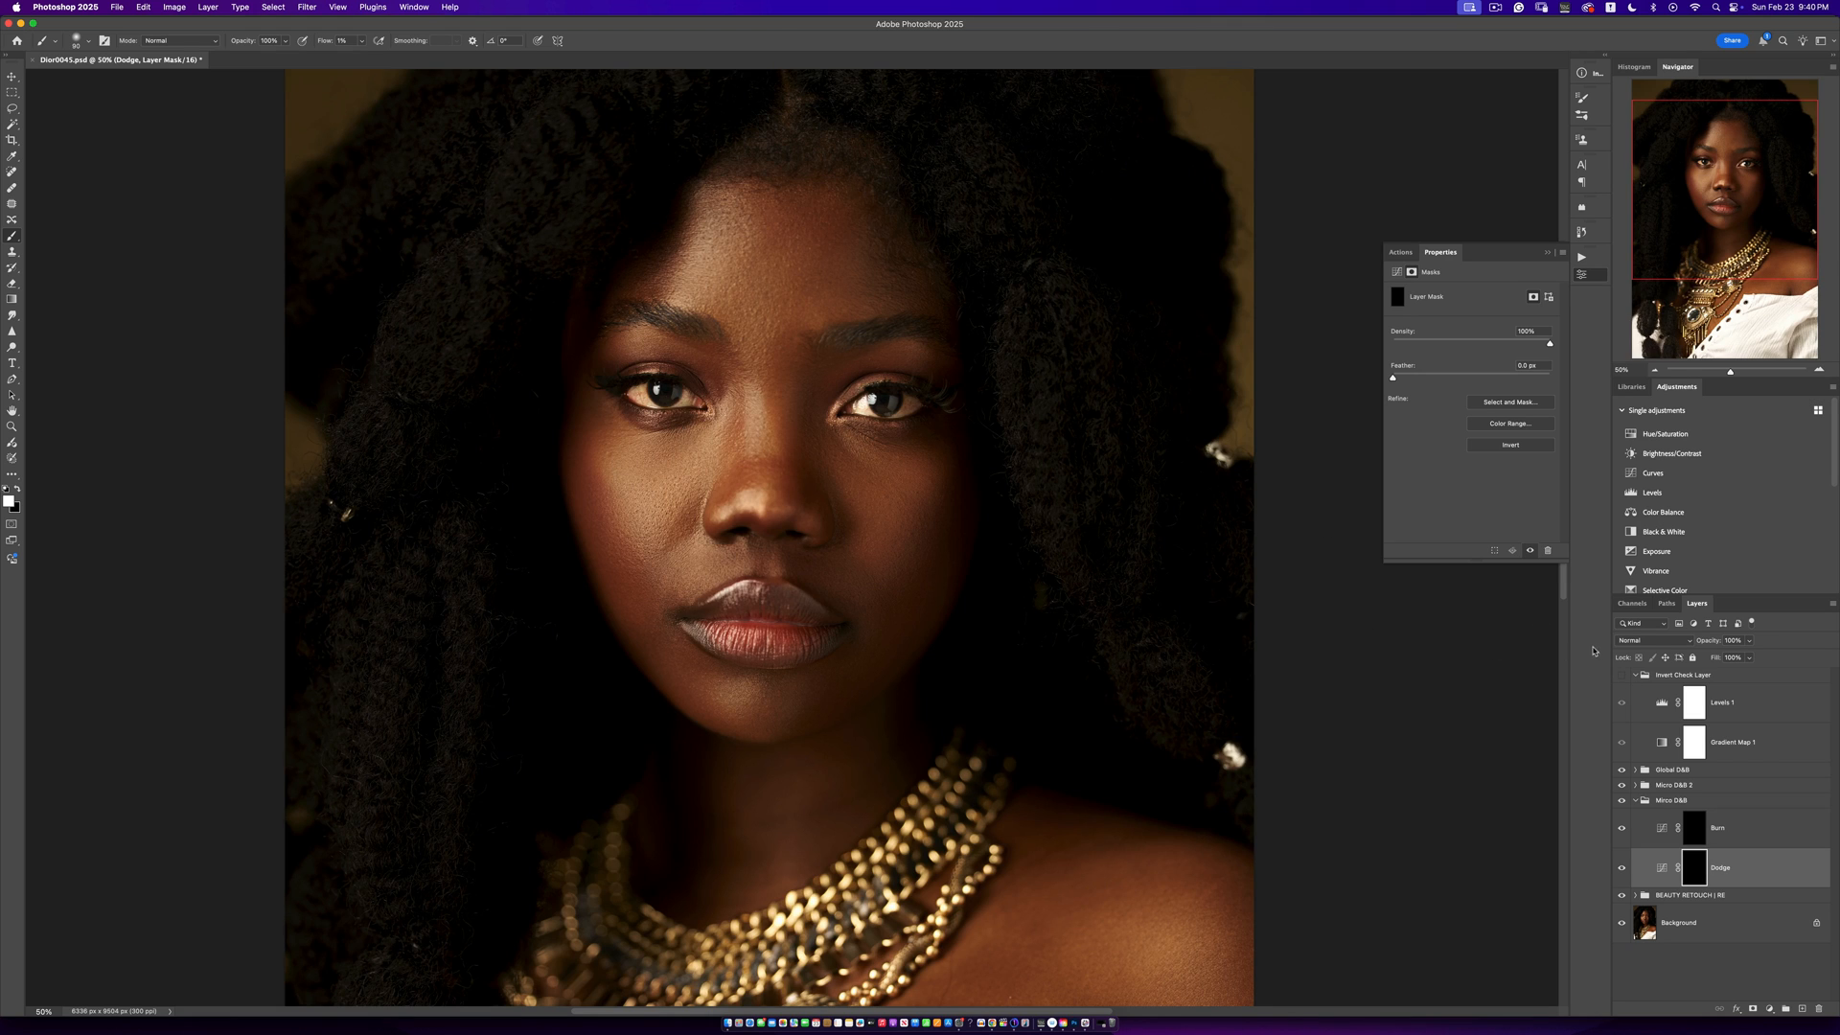
left_click(1620, 676)
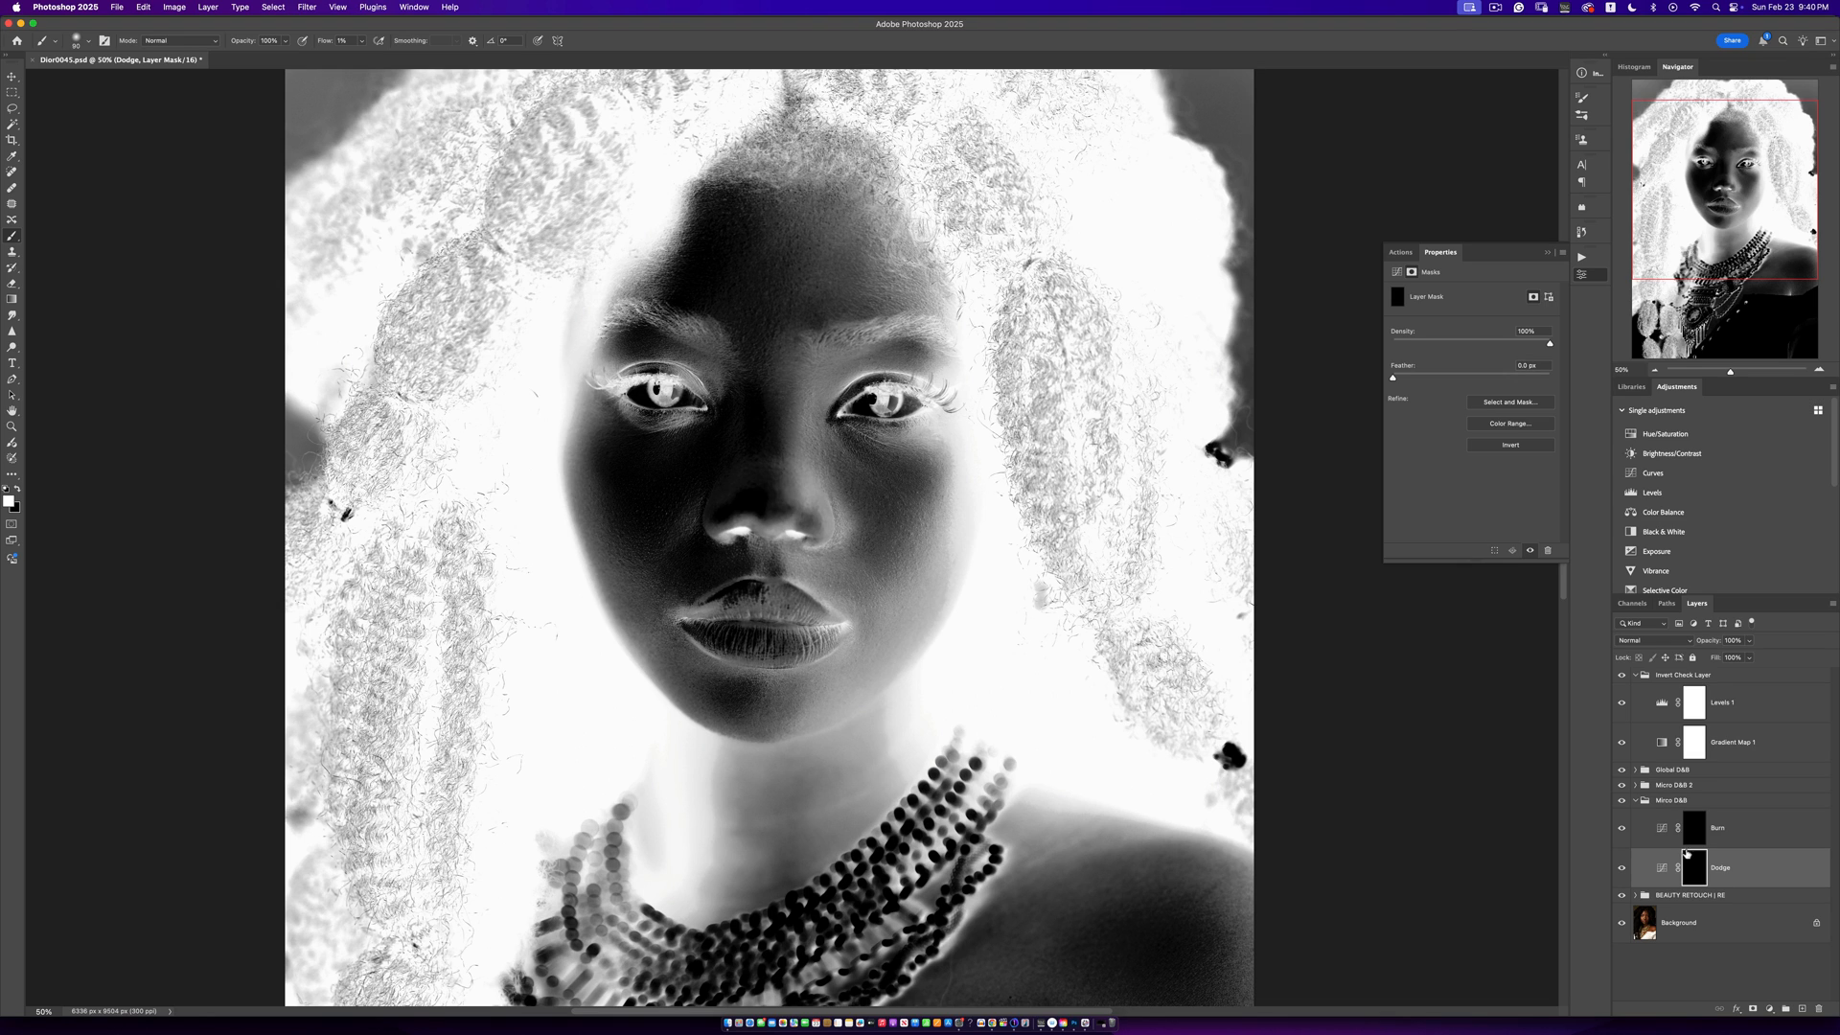
key("bracketright")
key("bracketright")
key("bracketleft")
key("bracketleft")
Compare the face in normal colour with and without the Dodge layer, restoring the Invert Check Layer view
left_click(1622, 675)
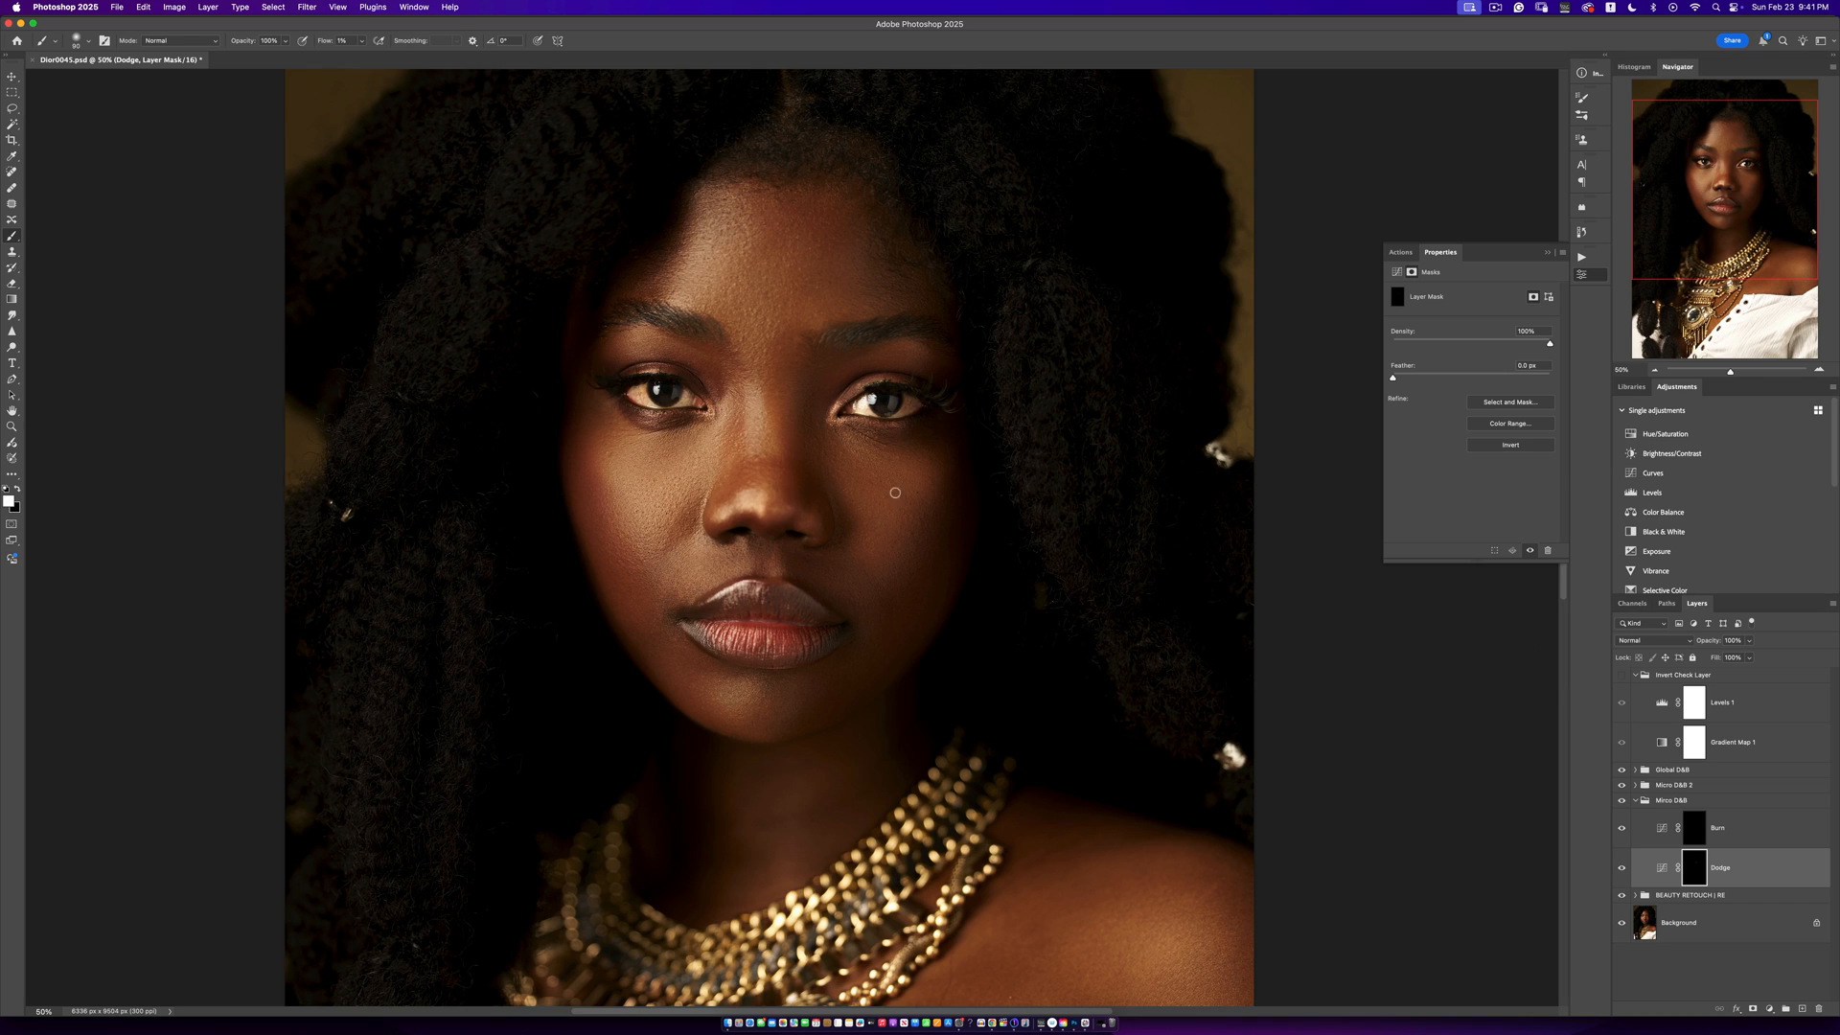
left_click(1623, 869)
left_click(1623, 868)
left_click(1623, 676)
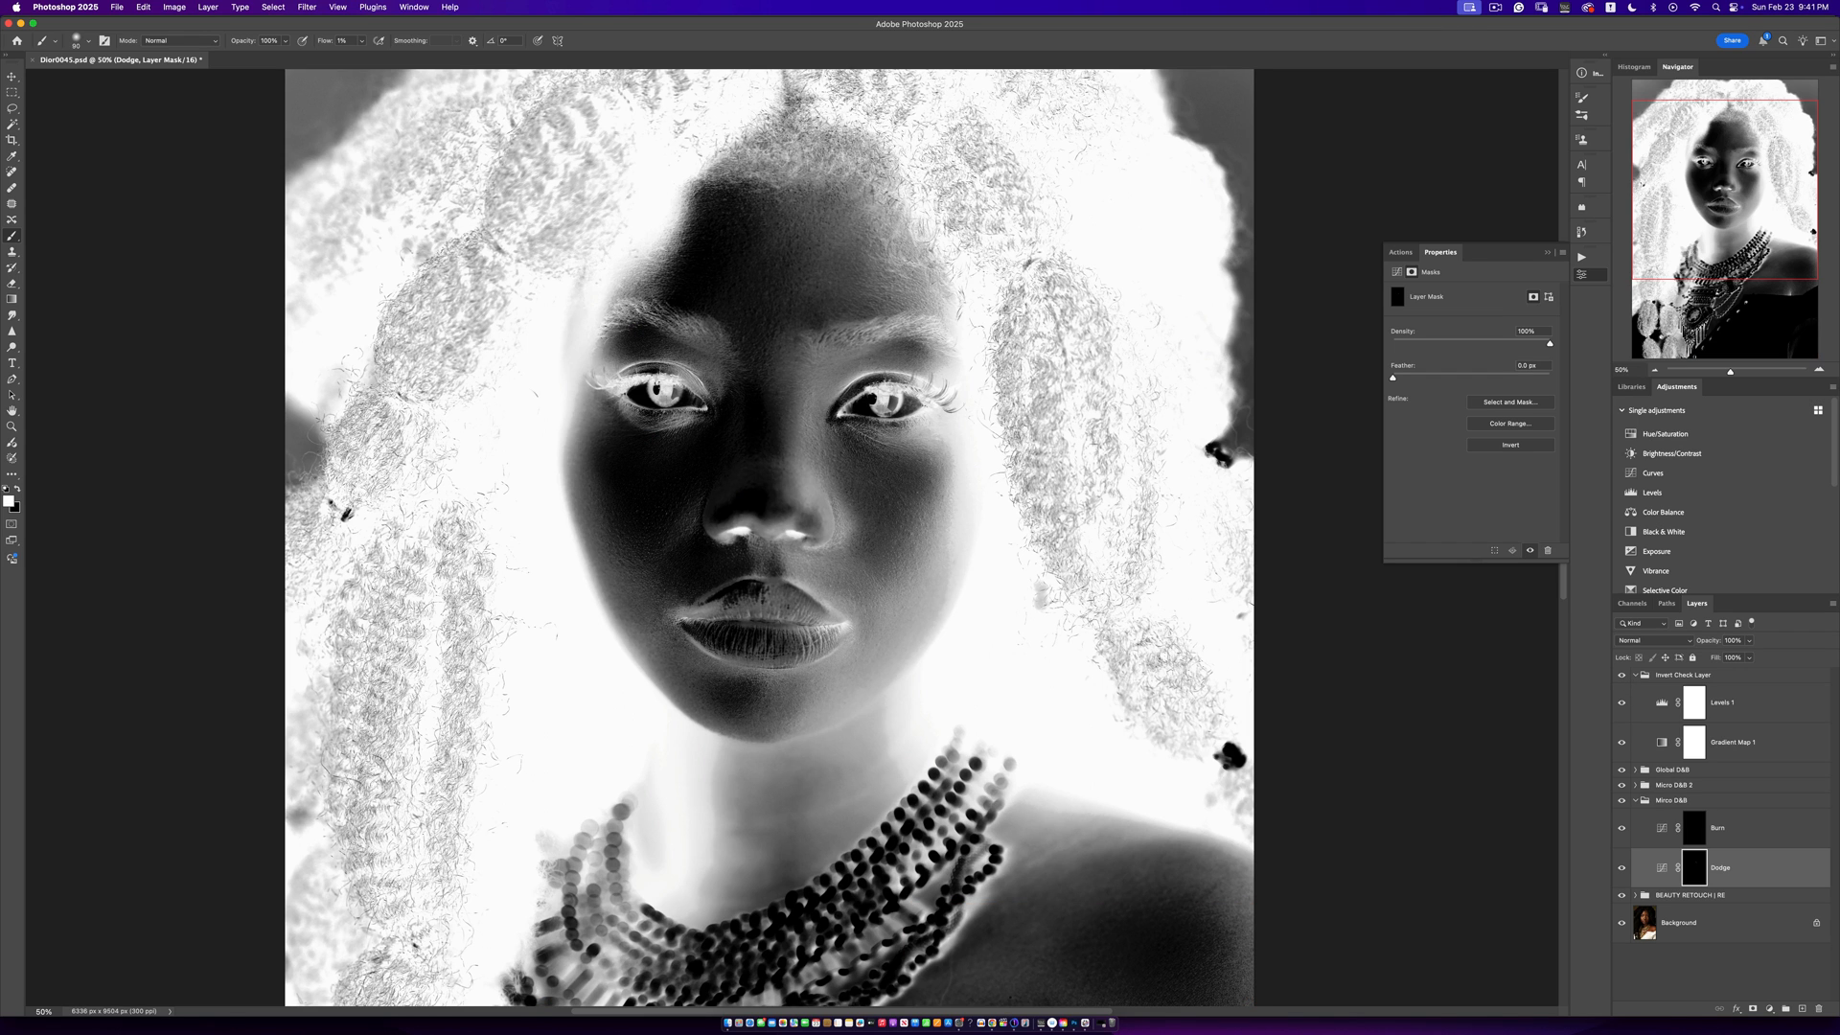
Even the tones around the nose, mouth and jaw, alternating between the Burn and Dodge masks and resizing the brush
left_click(1700, 840)
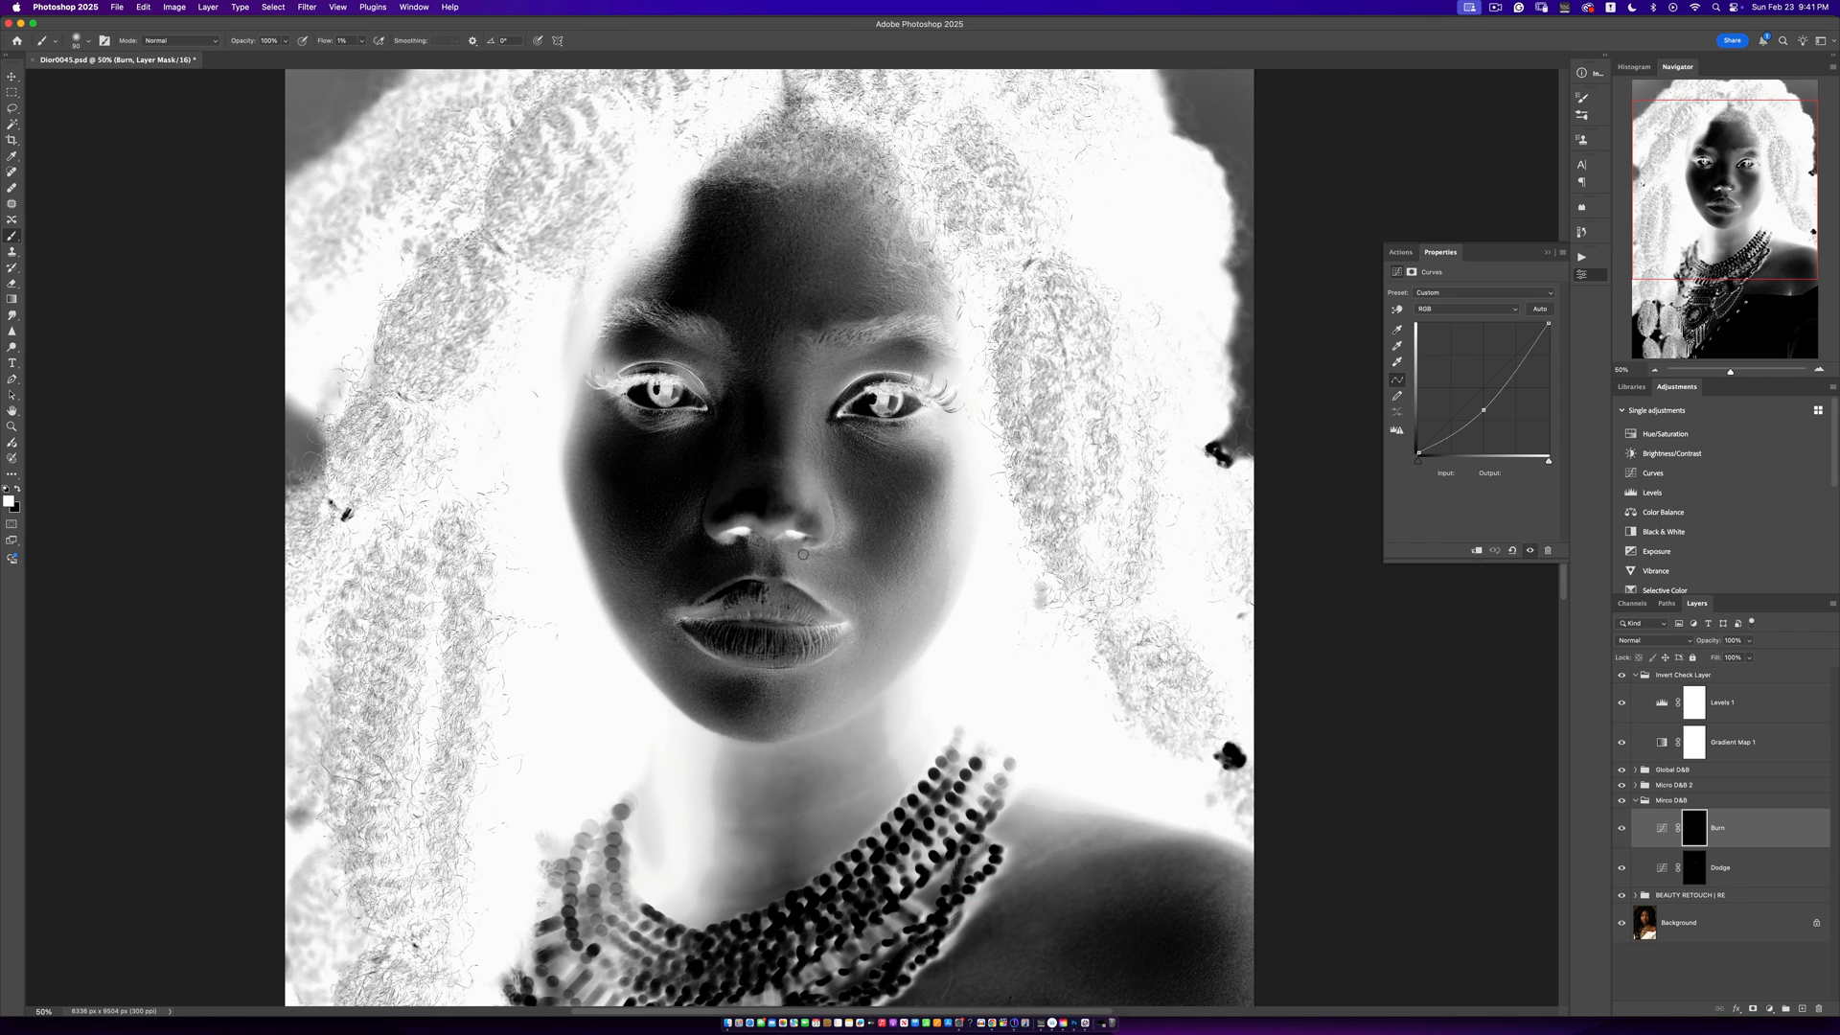
key("bracketright")
left_click(1693, 872)
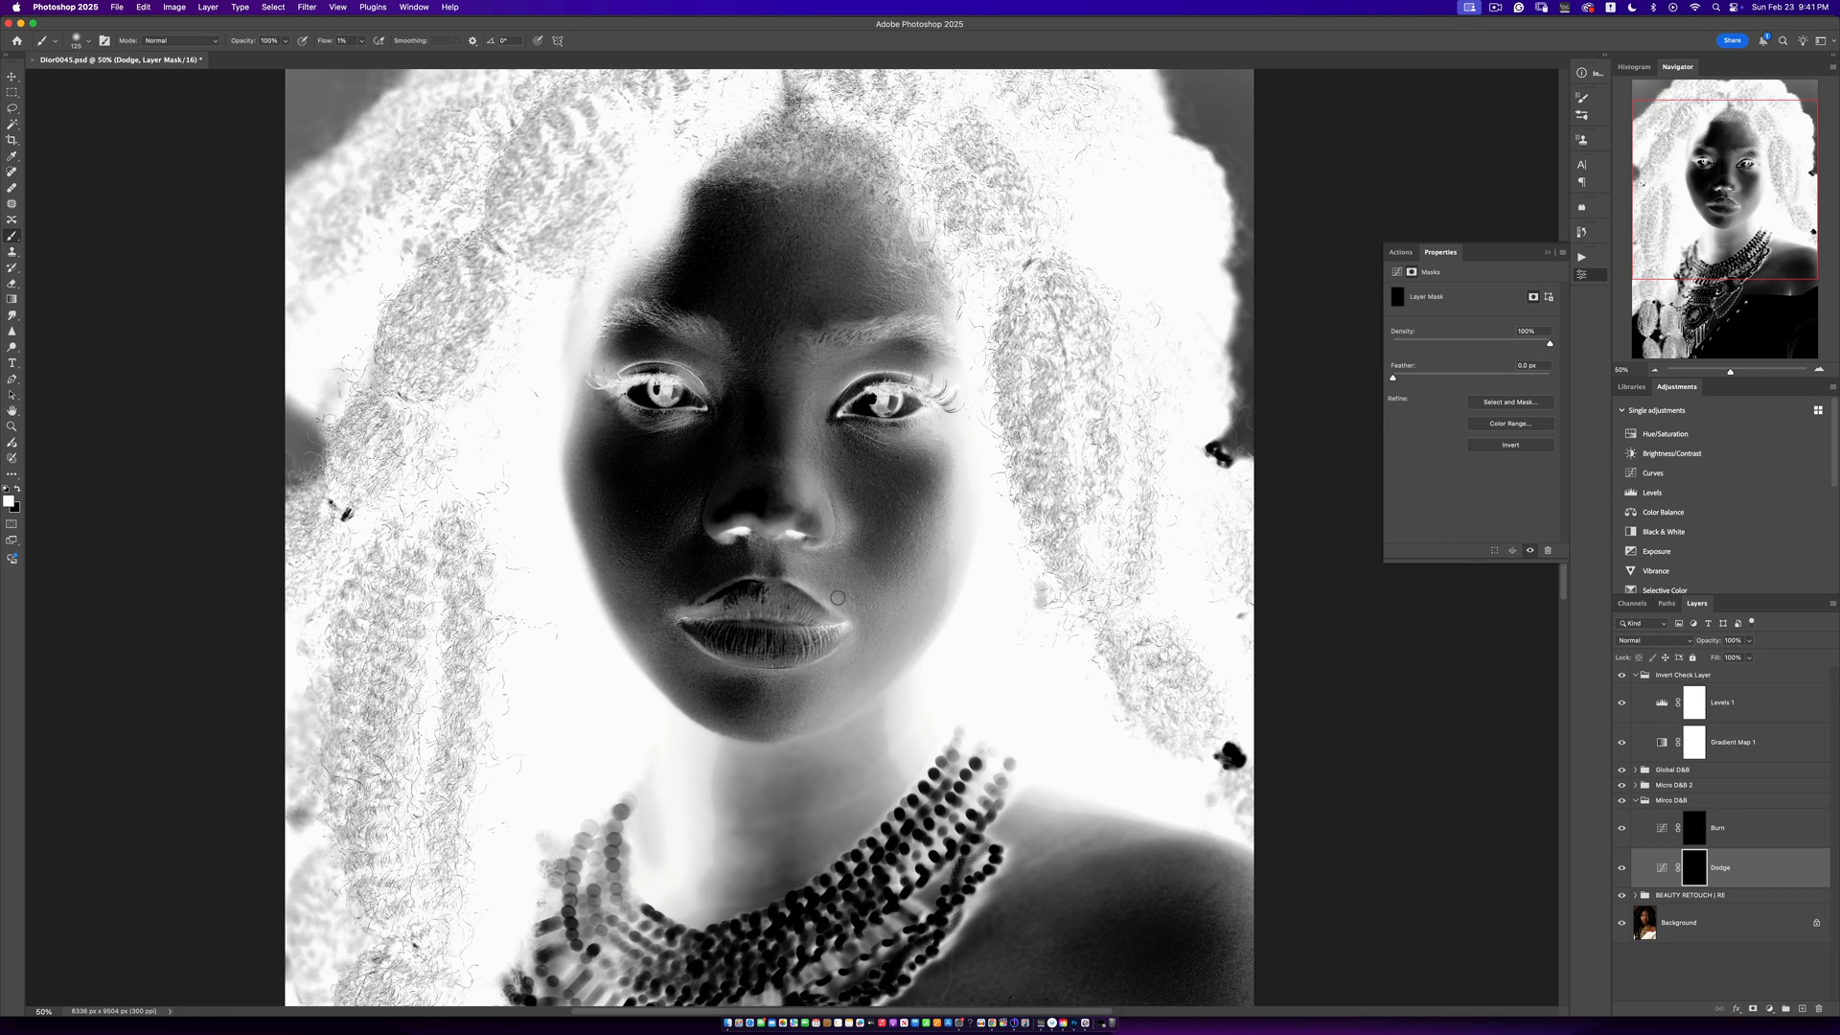
key("bracketleft")
key("alt+bracketright")
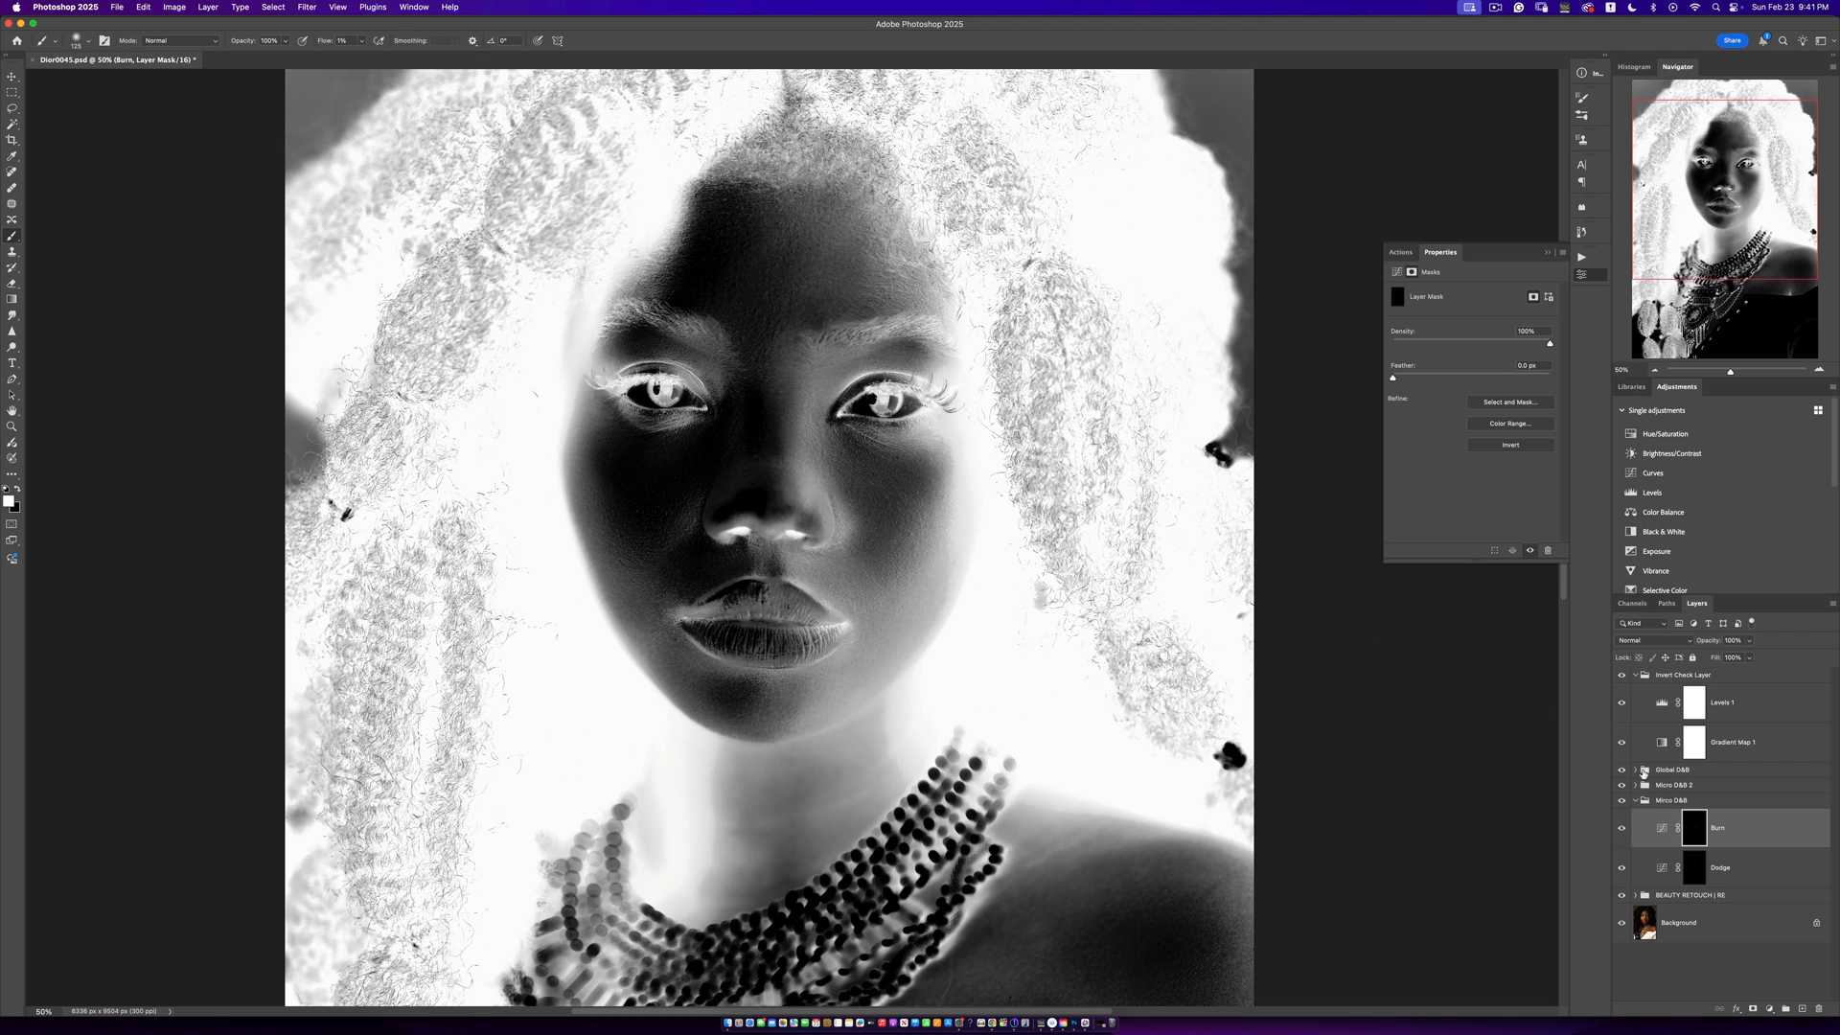
left_click(1620, 676)
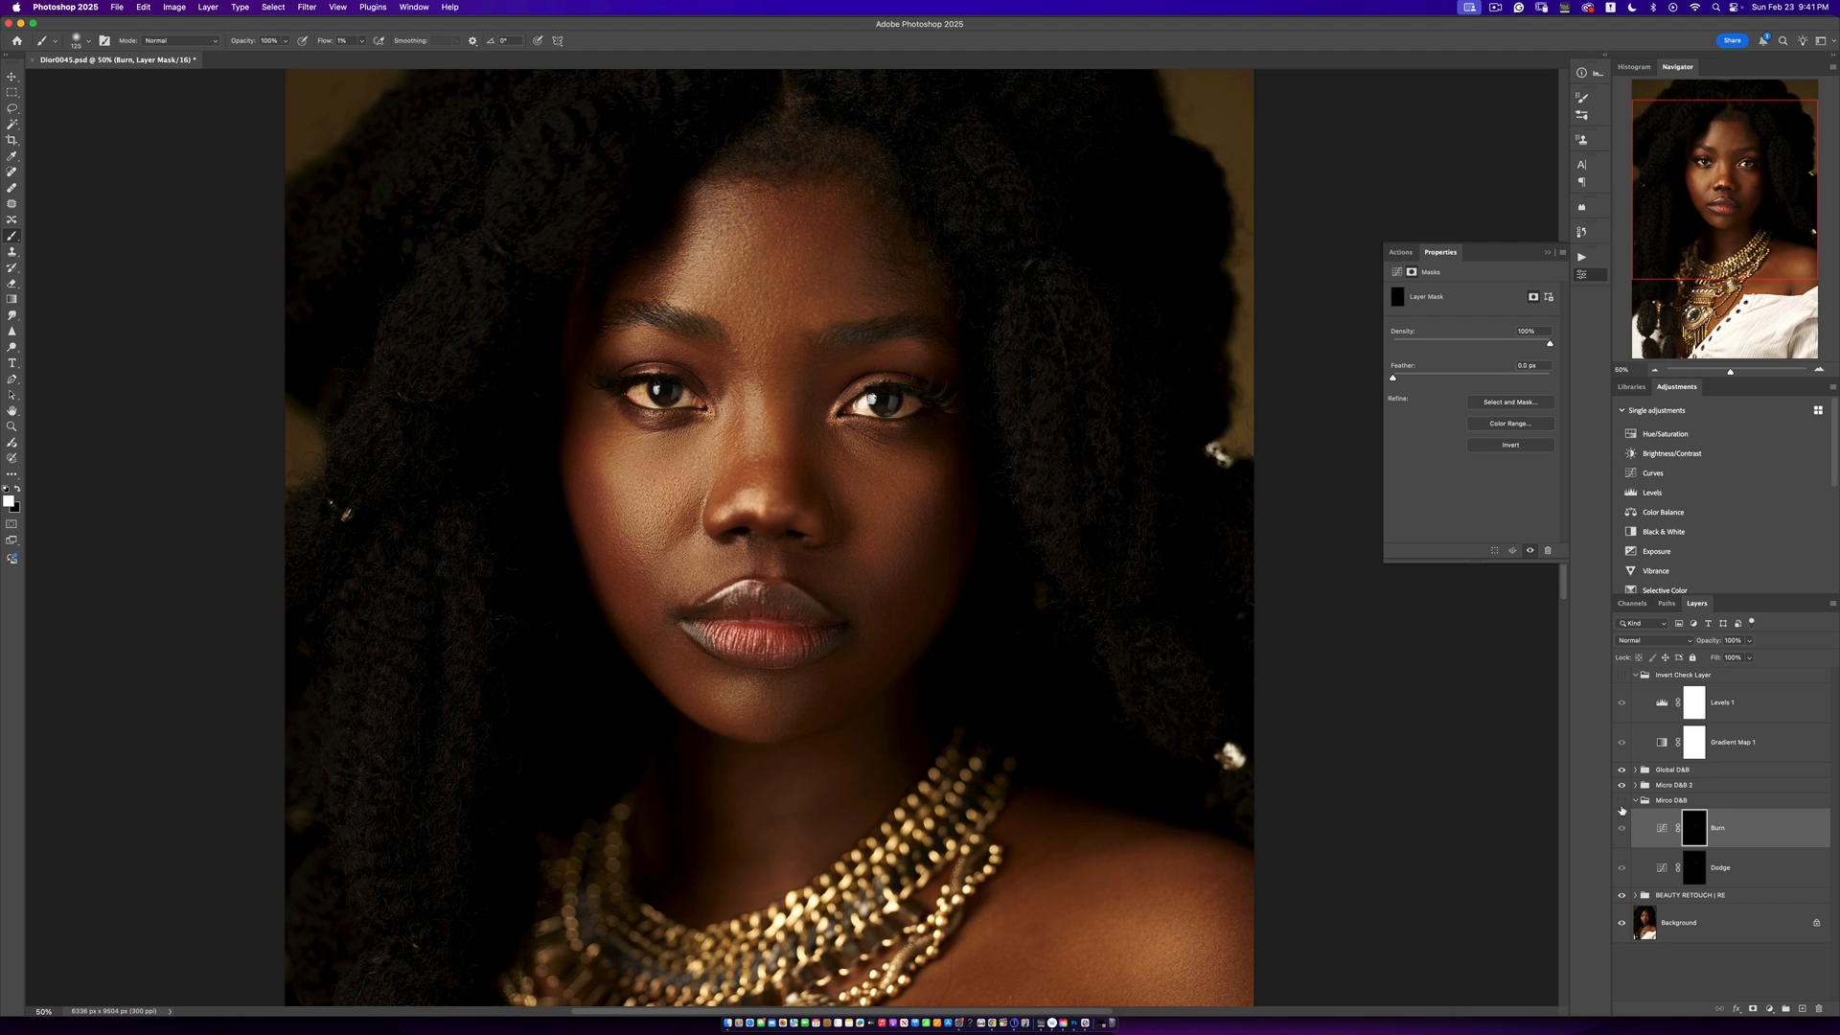
left_click(1621, 676)
key("bracketleft")
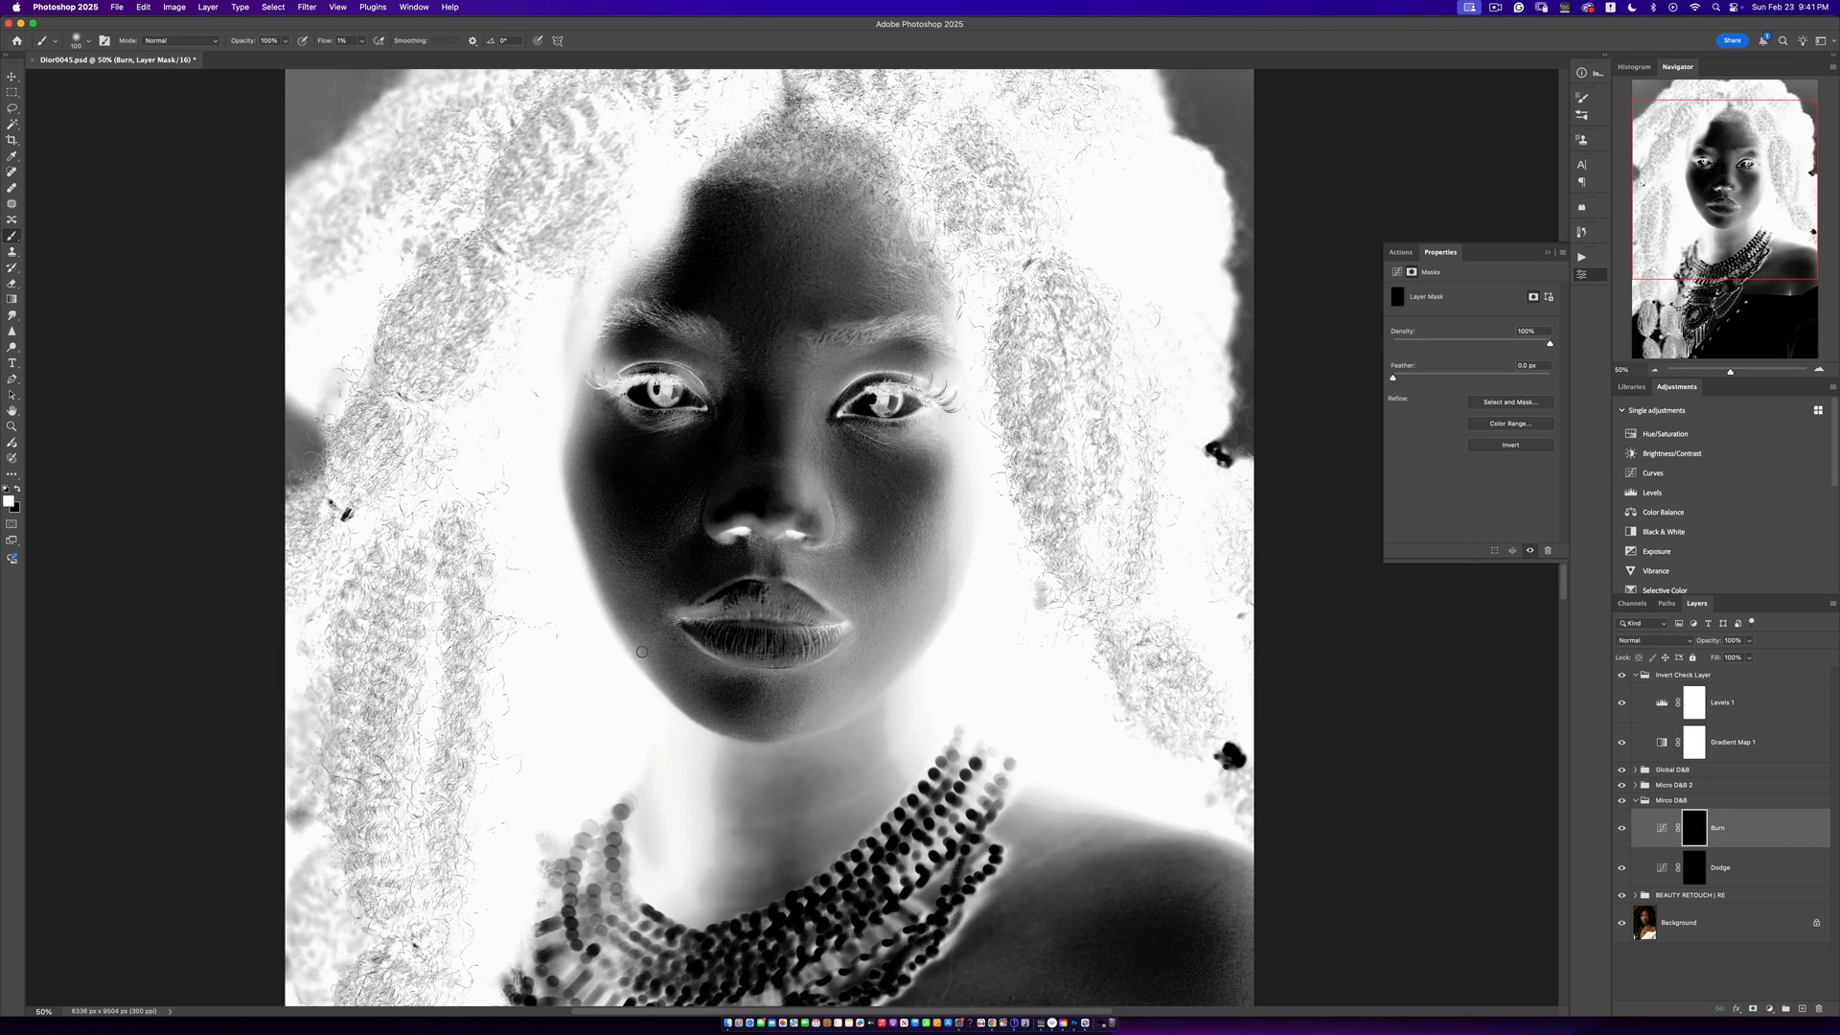
key("alt+bracketleft")
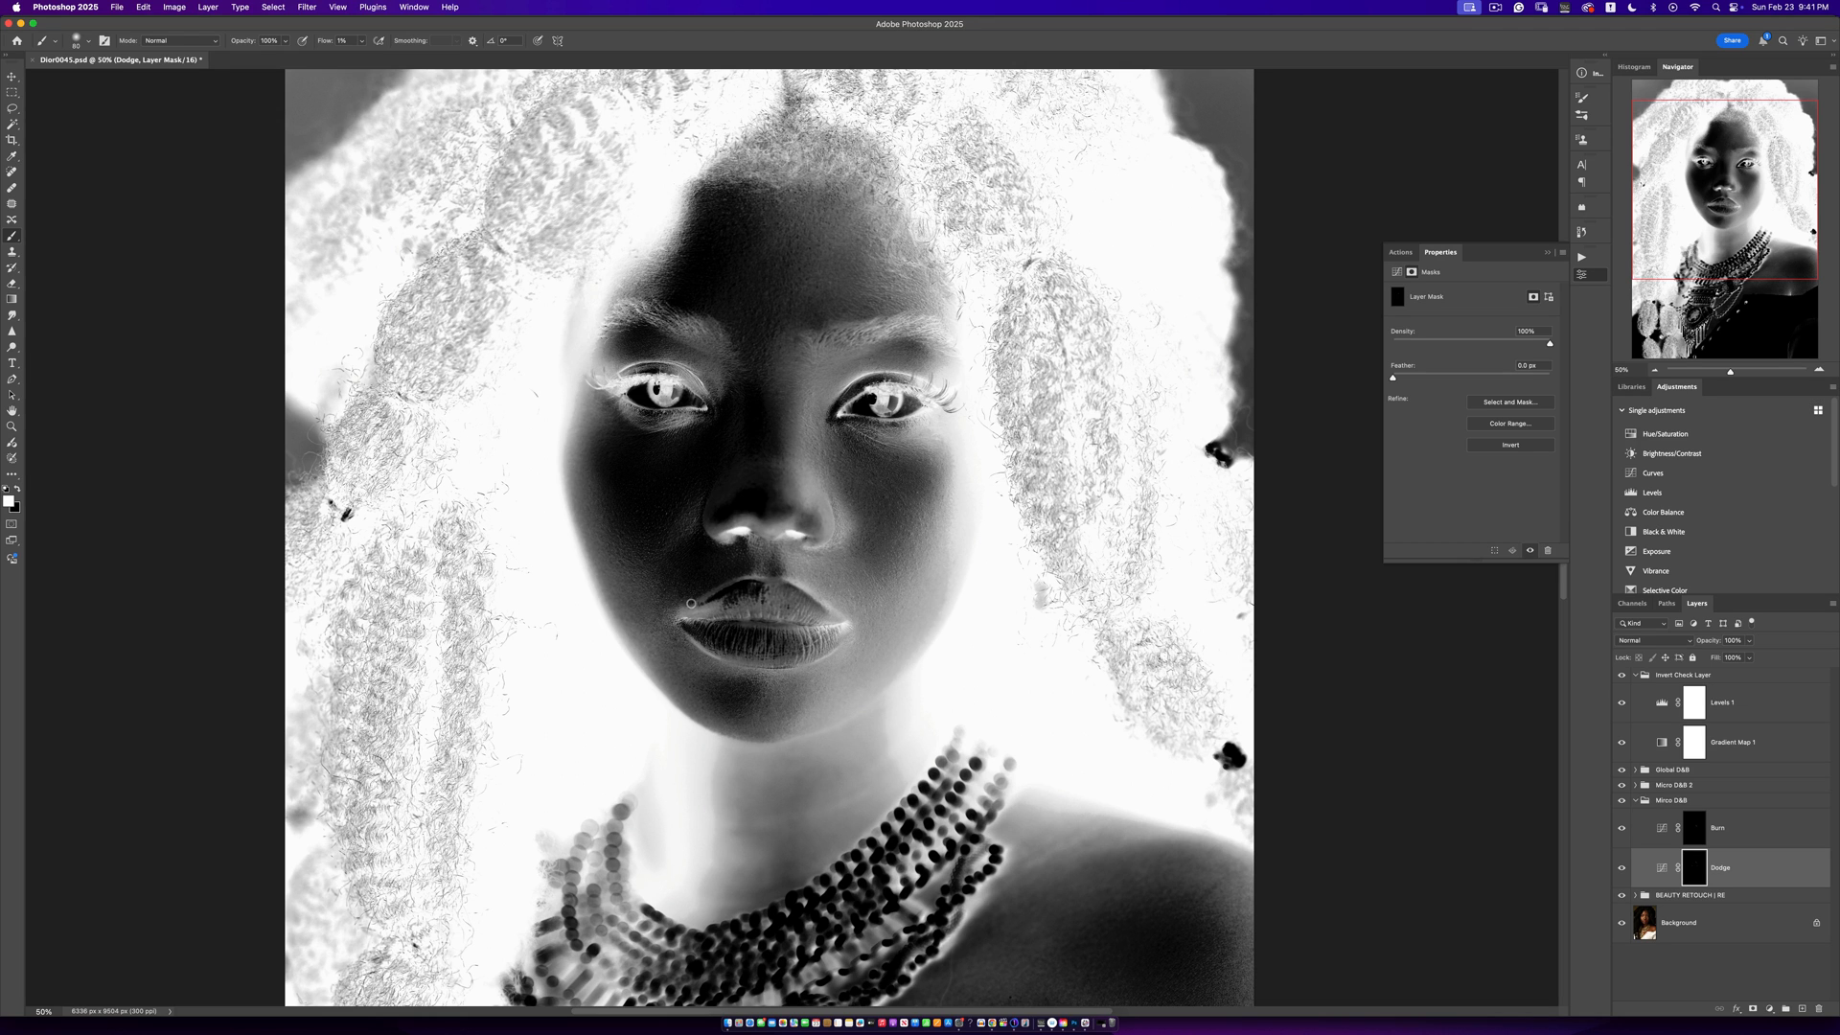
Hide the Invert Check Layer group and compare the face before and after the Dodge layer's corrections
left_click(1622, 675)
left_click(1619, 874)
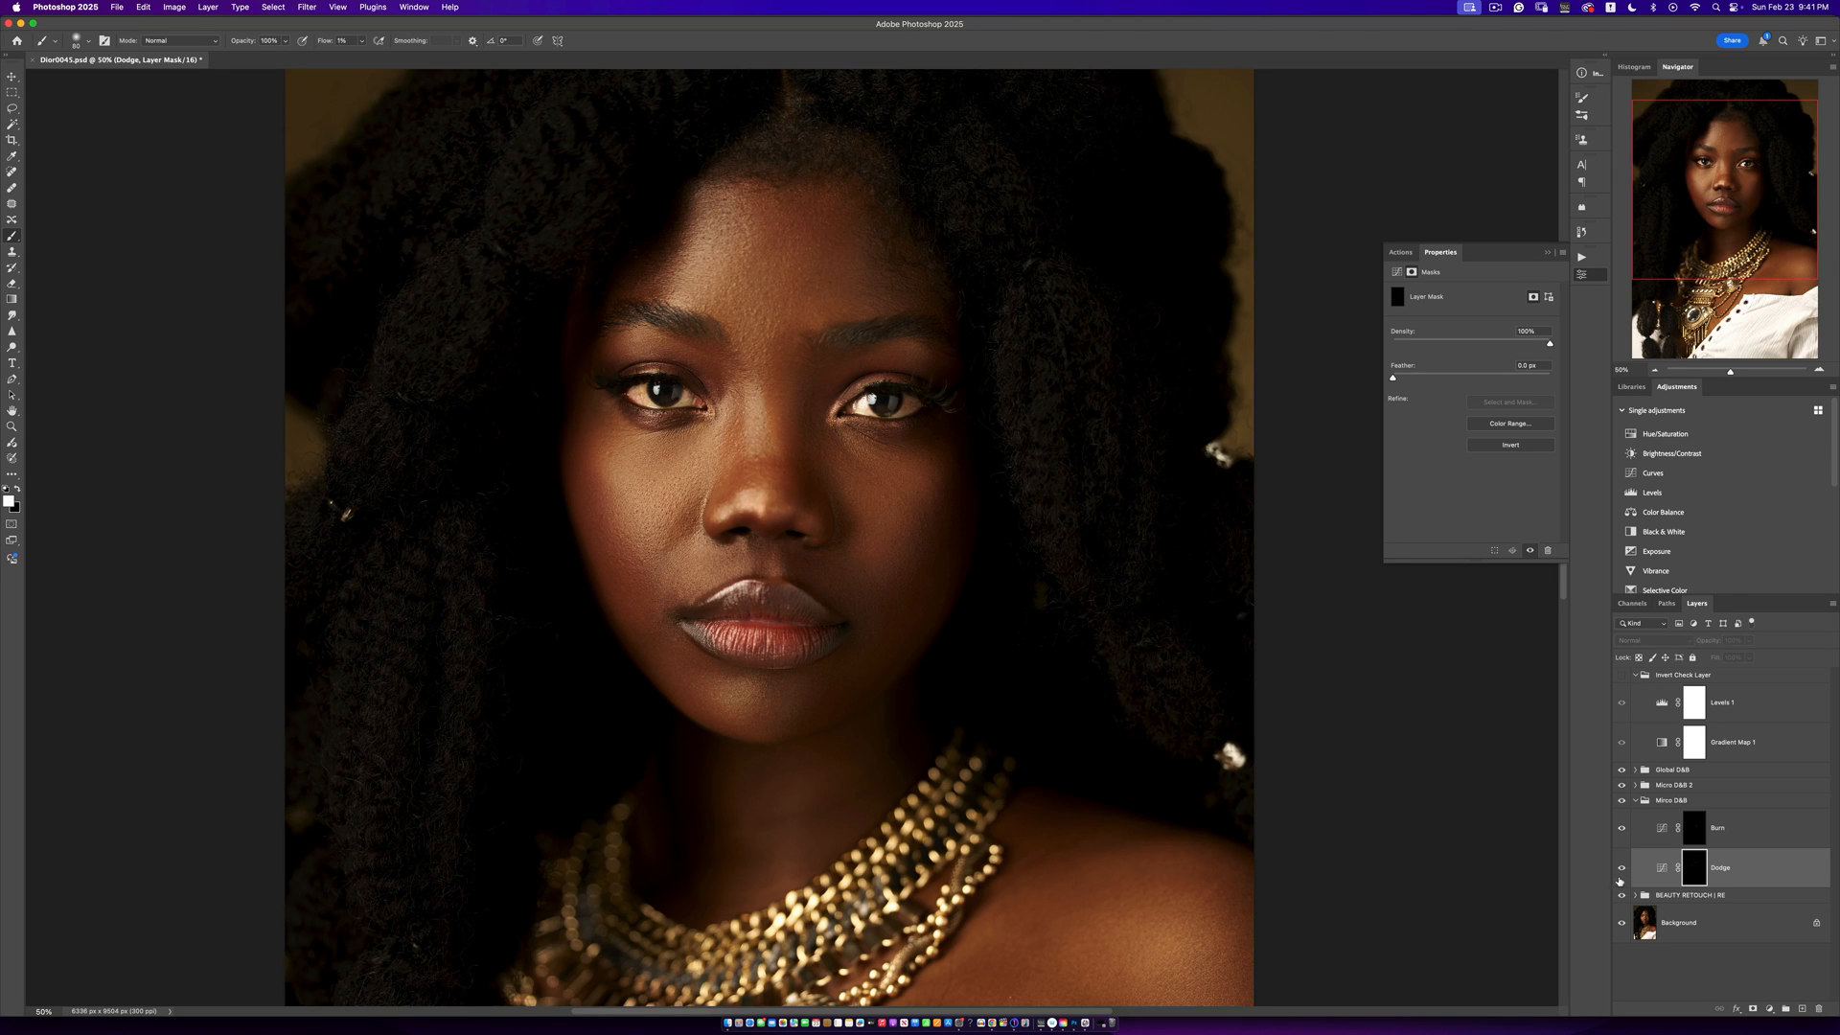
left_click(1622, 877)
left_click(1623, 874)
Show the Invert Check Layer group and lighten its Levels 1 midtone to reveal more facial tonal detail
left_click(1623, 676)
left_click(1658, 714)
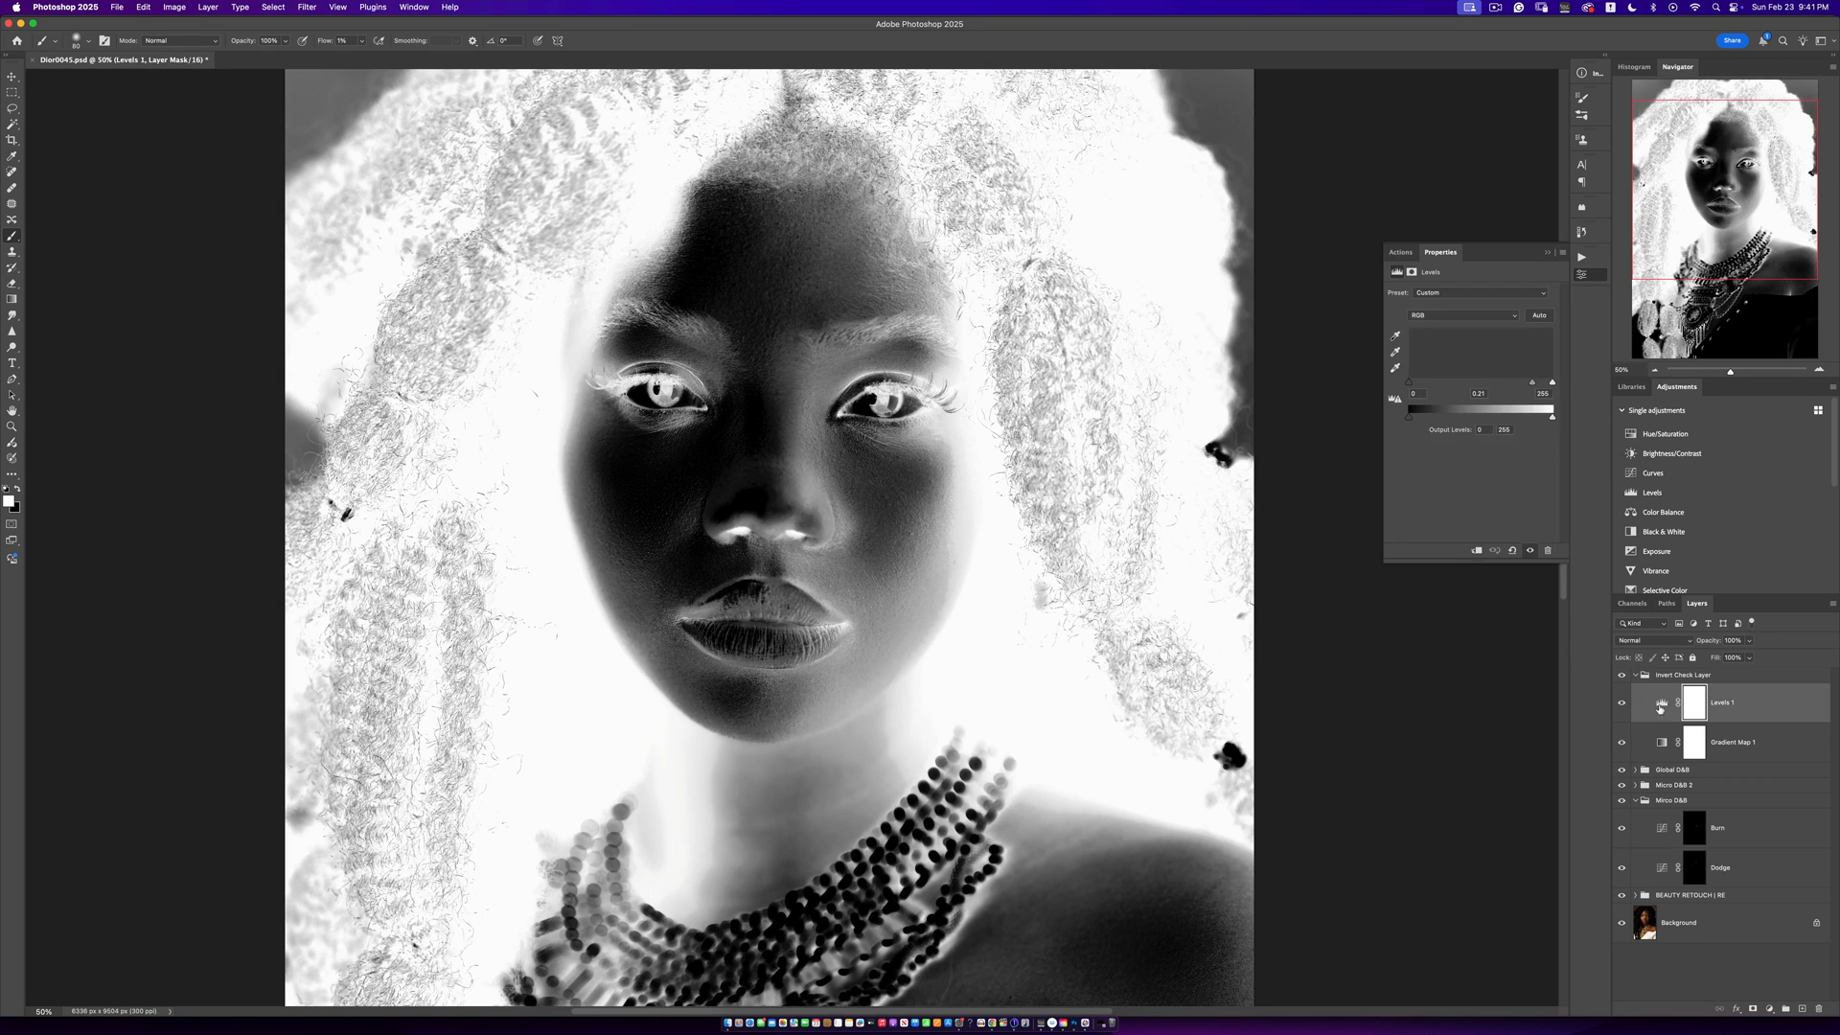
mouse_move(1533, 387)
left_mouse_down()
mouse_move(1490, 386)
mouse_move(1512, 387)
left_mouse_up()
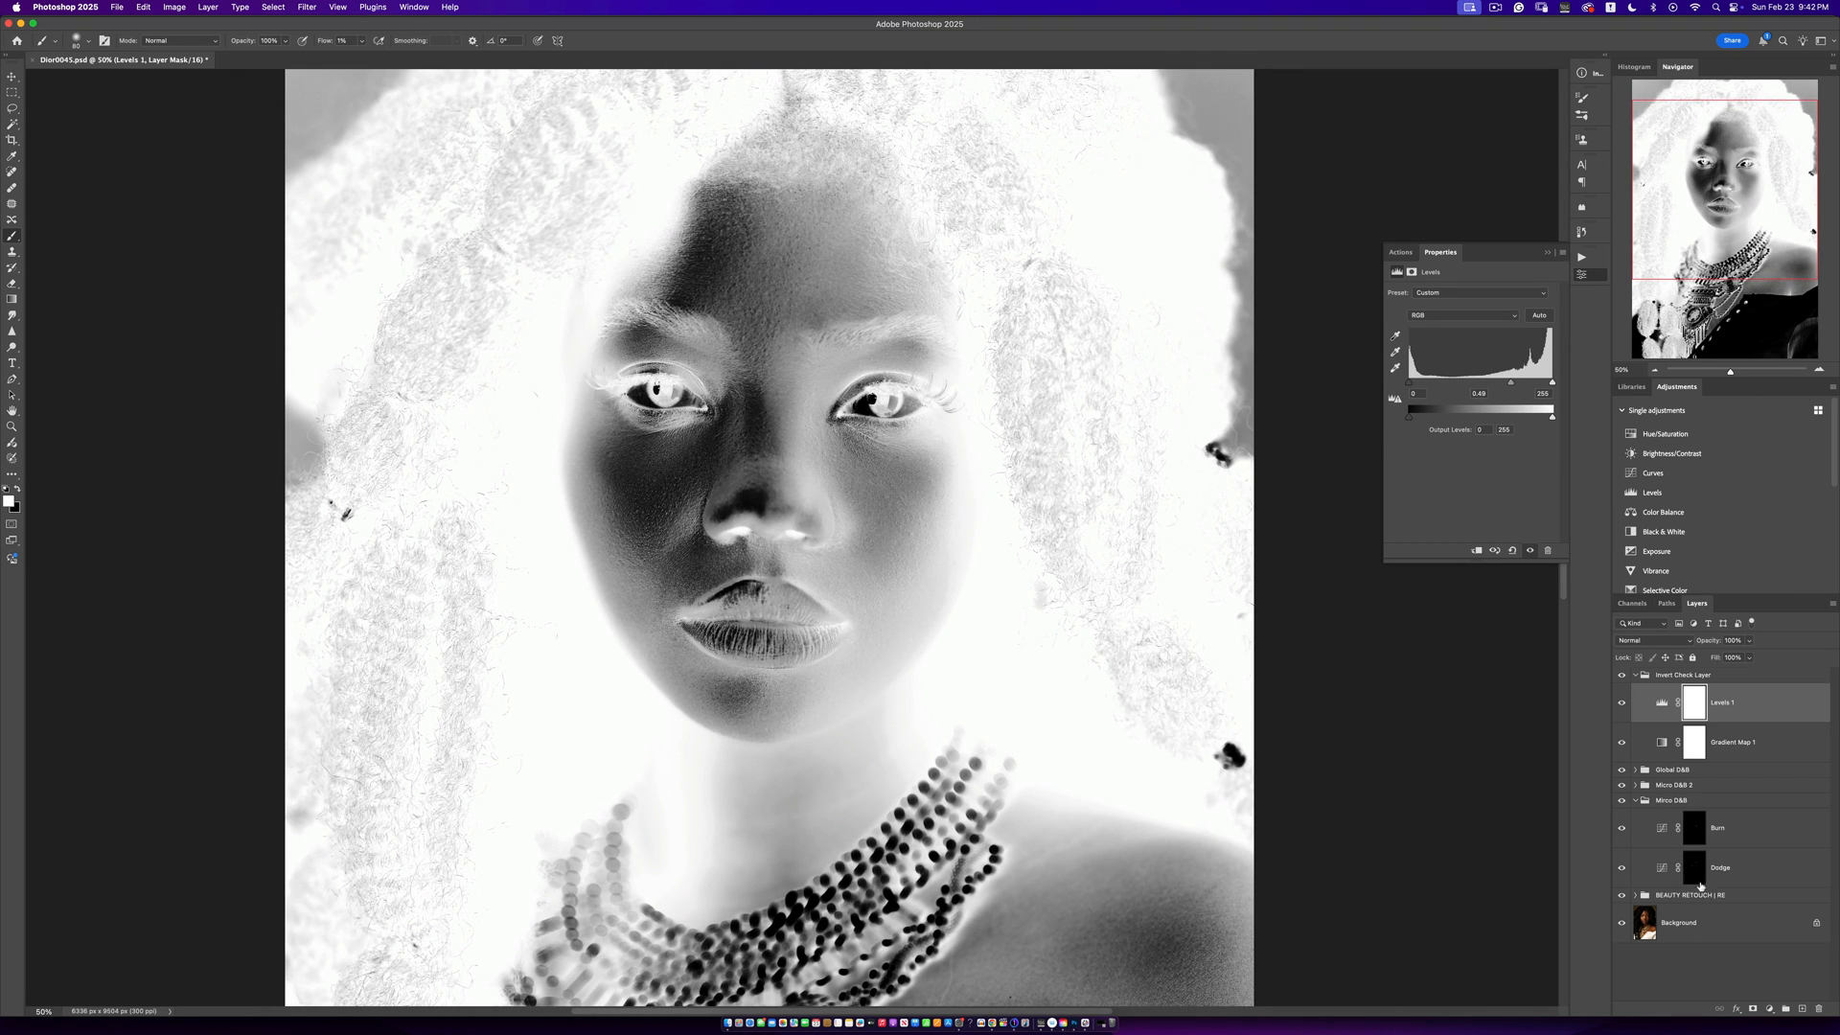
Switch to the Burn mask and work on the cheek beside the nose with a larger brush
left_click(1693, 869)
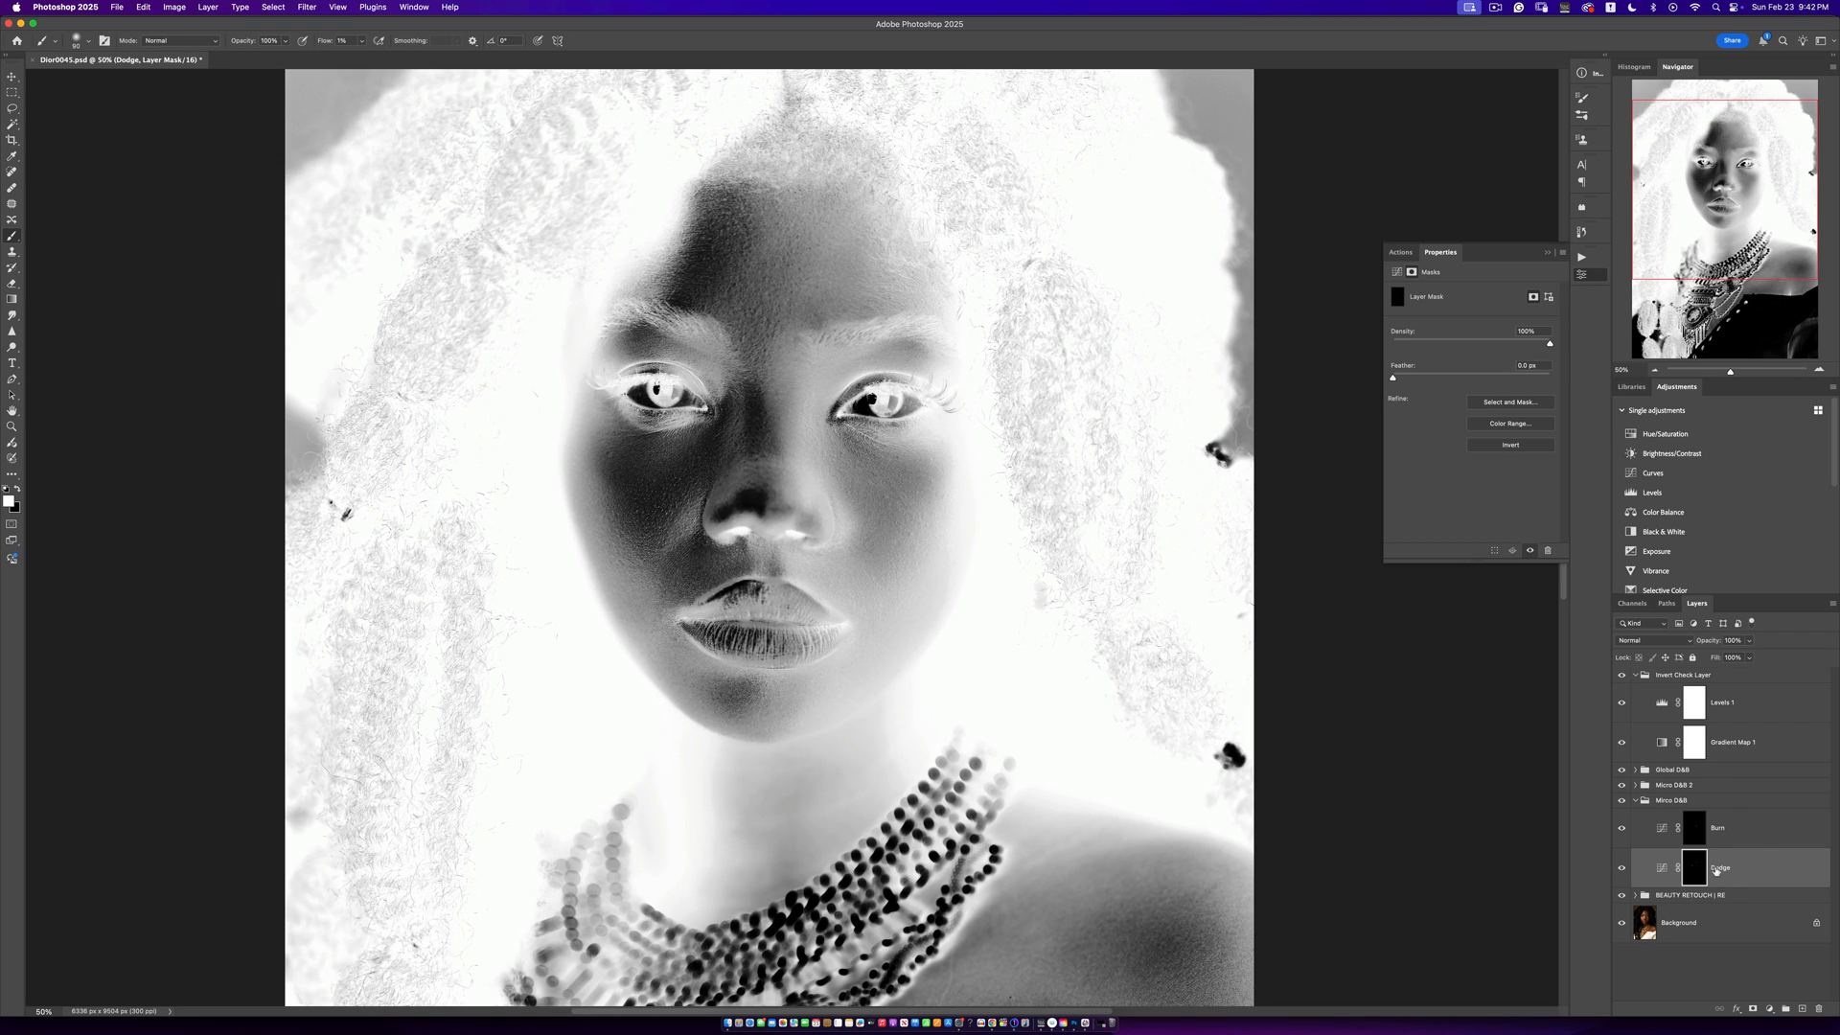
left_click(1718, 828)
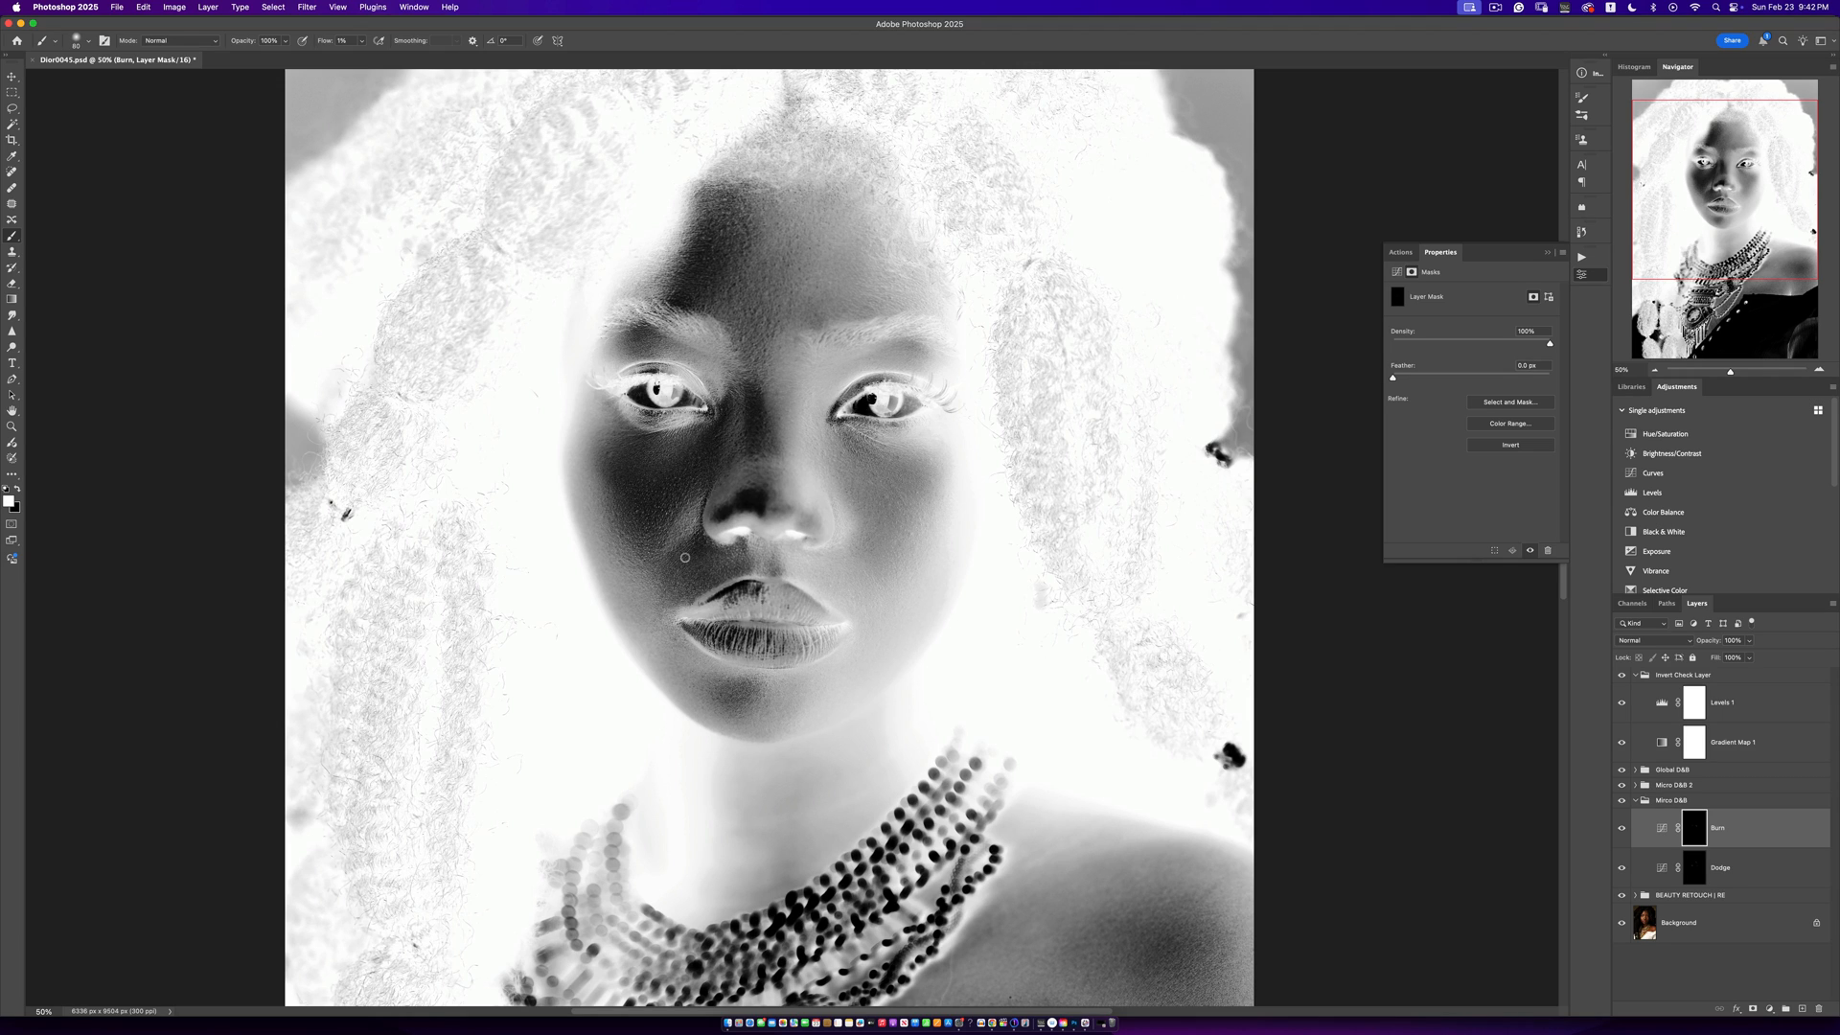
key("bracketright")
key("bracketright")
key("bracketright")
Brush white over the uneven patches of the face on the Dodge mask, resizing the brush and checking the normal colours
left_click(1692, 880)
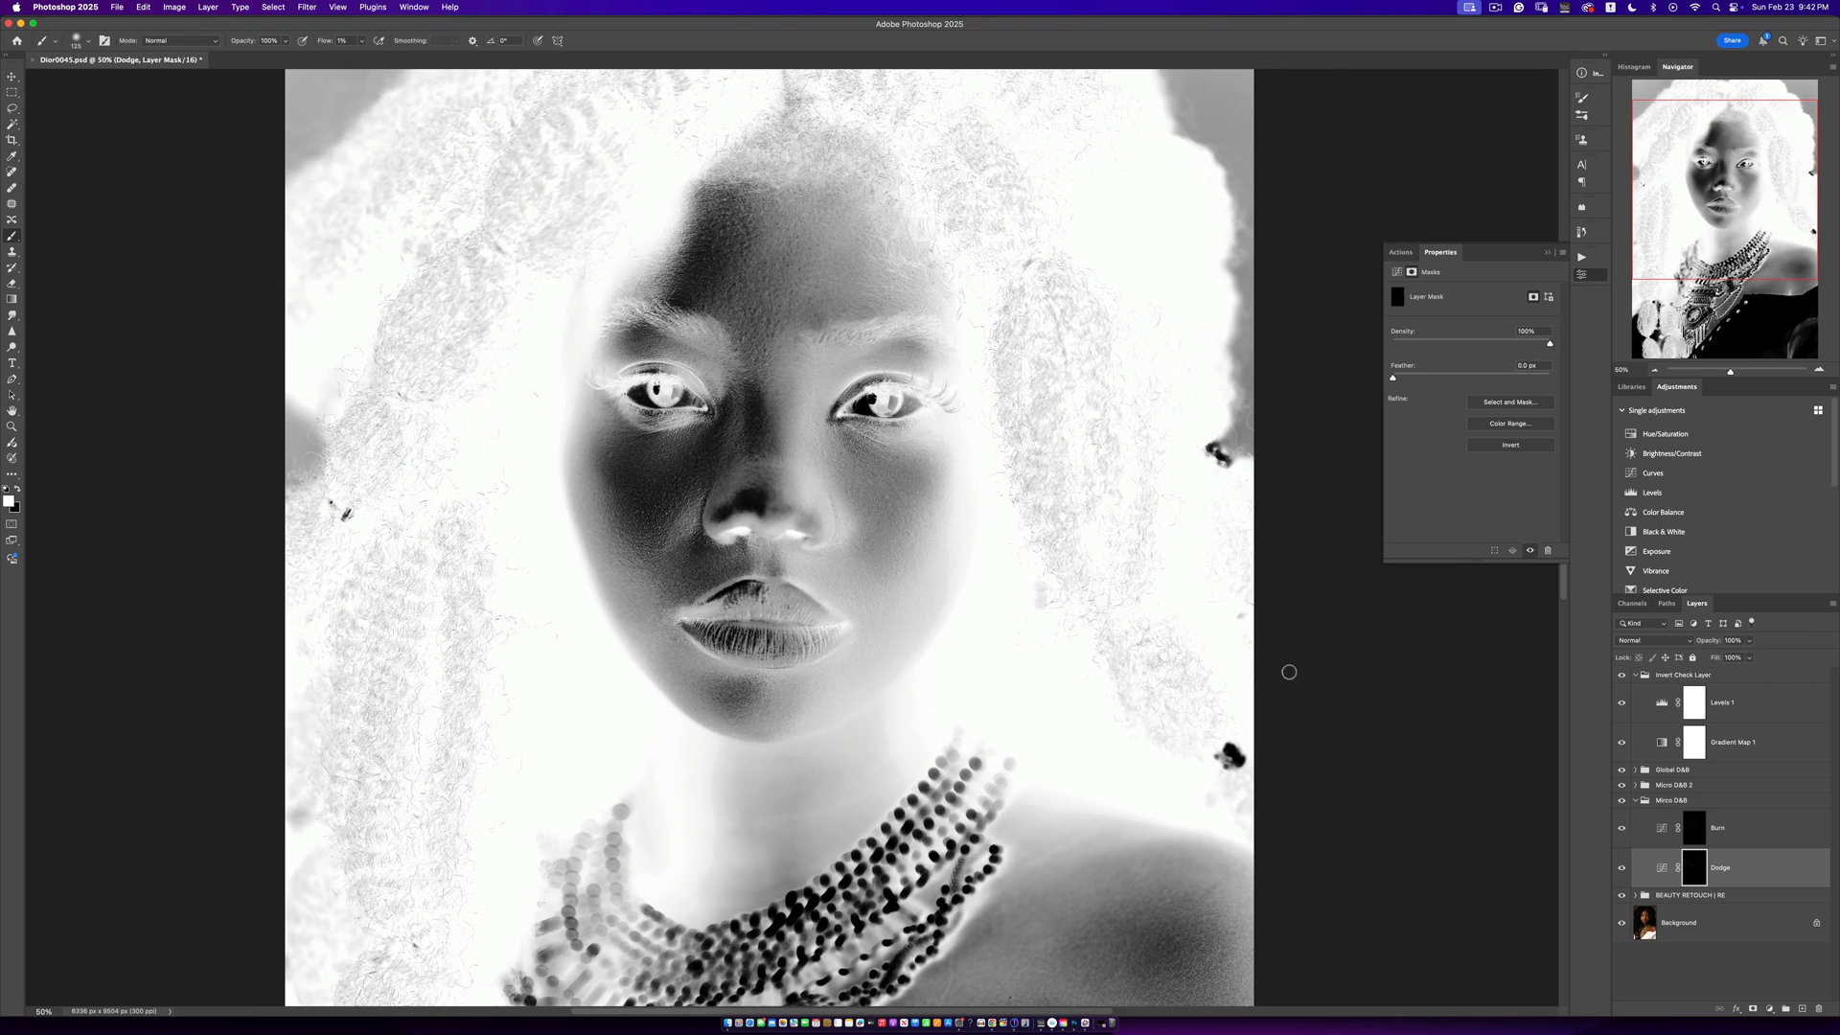
key("bracketright")
key("bracketleft")
key("bracketleft")
key("bracketleft")
key("bracketright")
key("bracketright")
key("bracketright")
key("bracketright")
left_click(1622, 674)
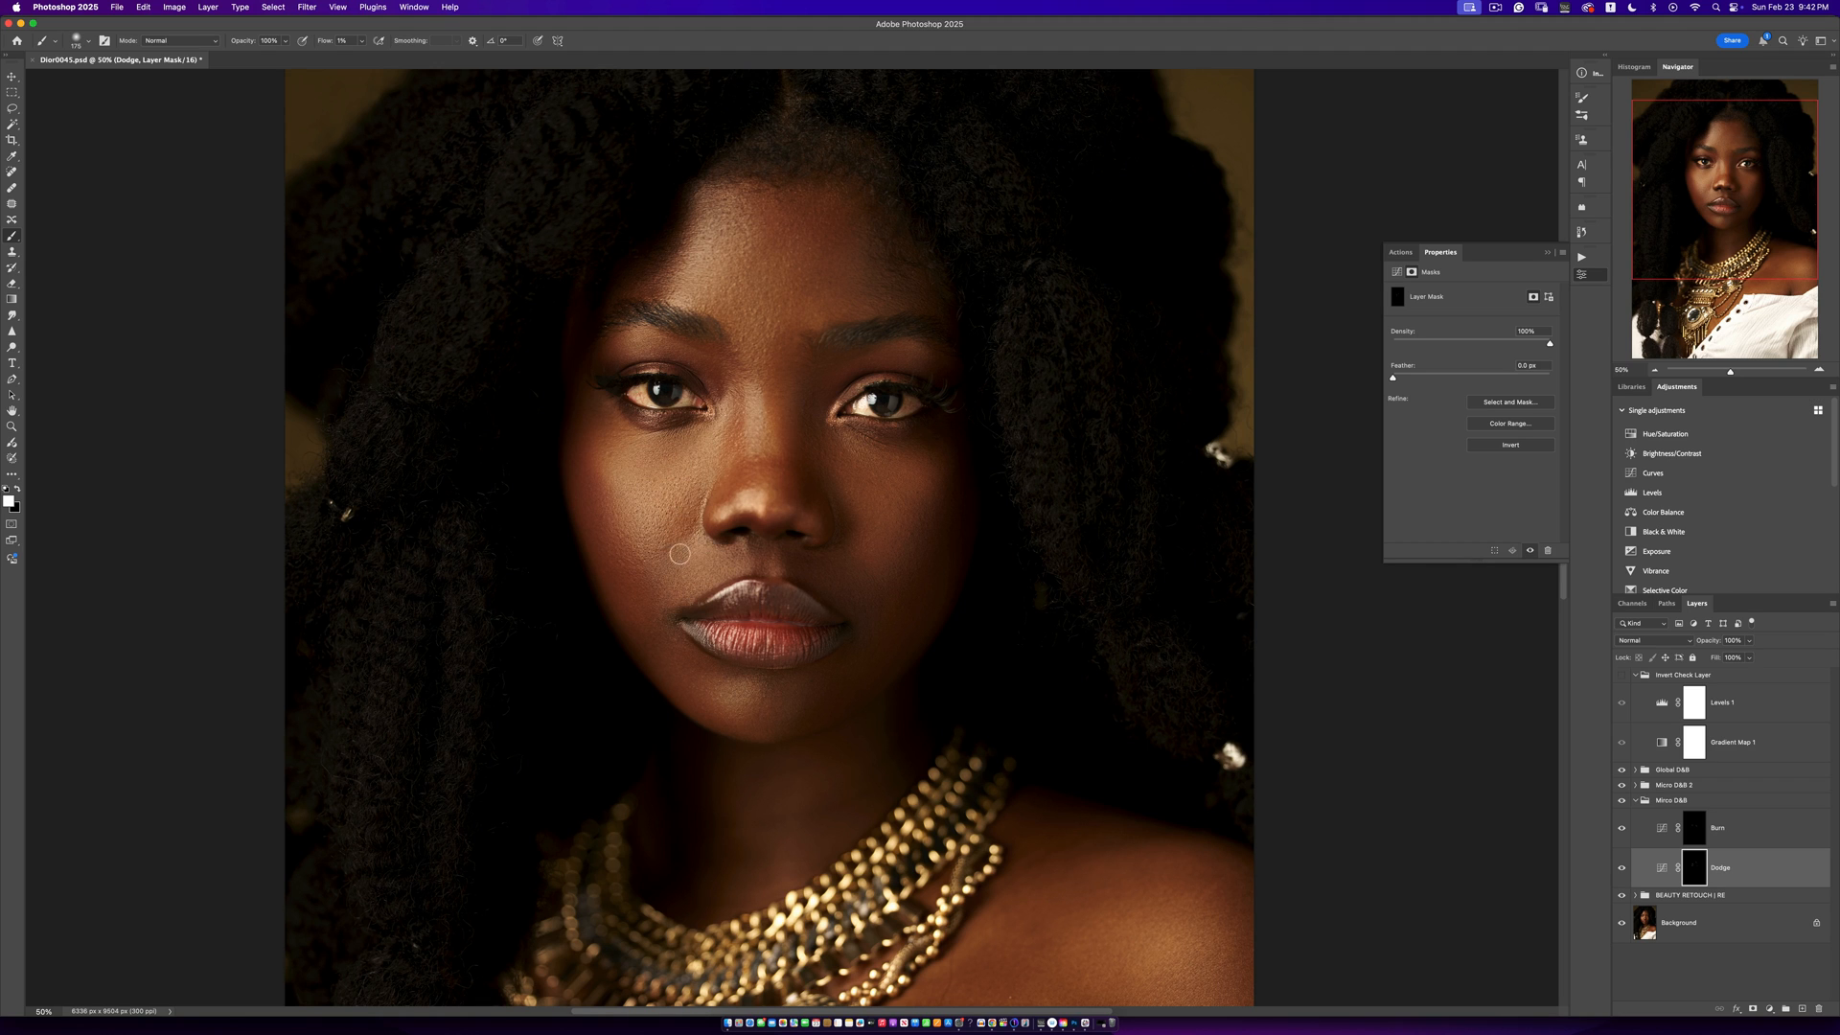
left_click(1622, 674)
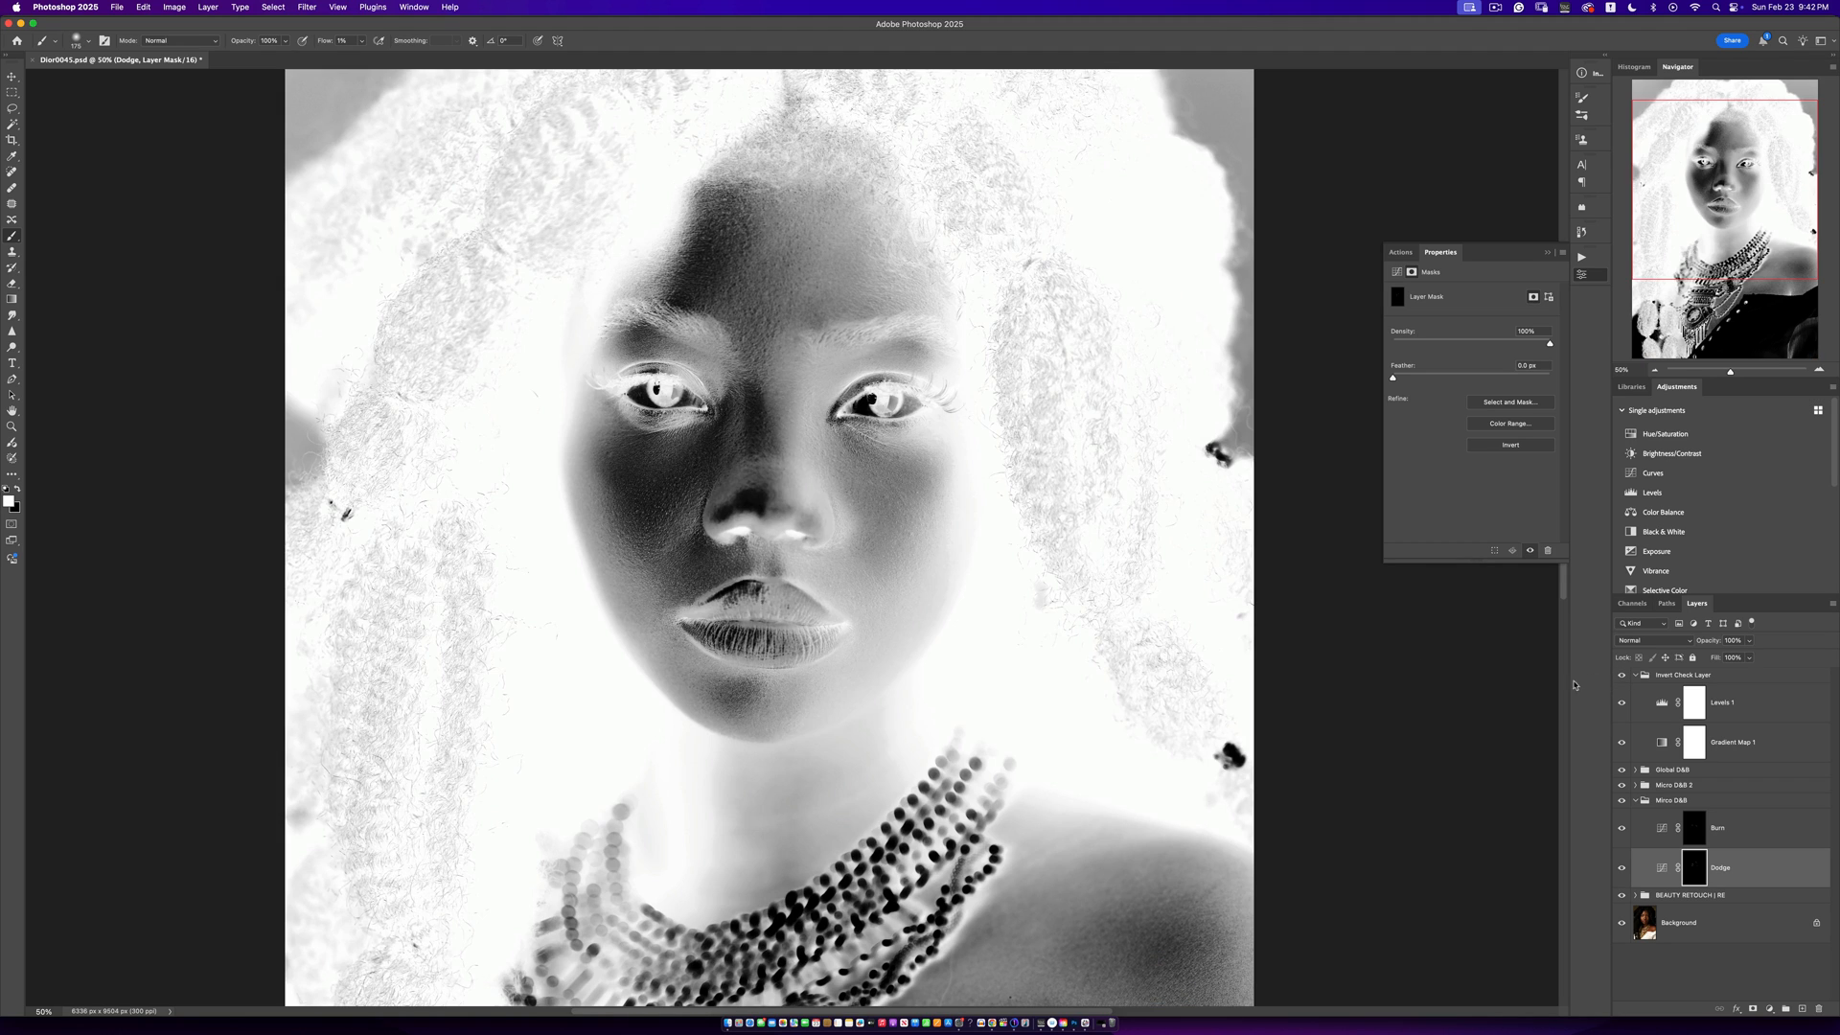
key("bracketleft")
key("bracketleft")
key("bracketleft")
key("bracketright")
key("bracketright")
Hide the Invert Check Layer group and compare the face before and after the Mirco D&B group
left_click(1620, 676)
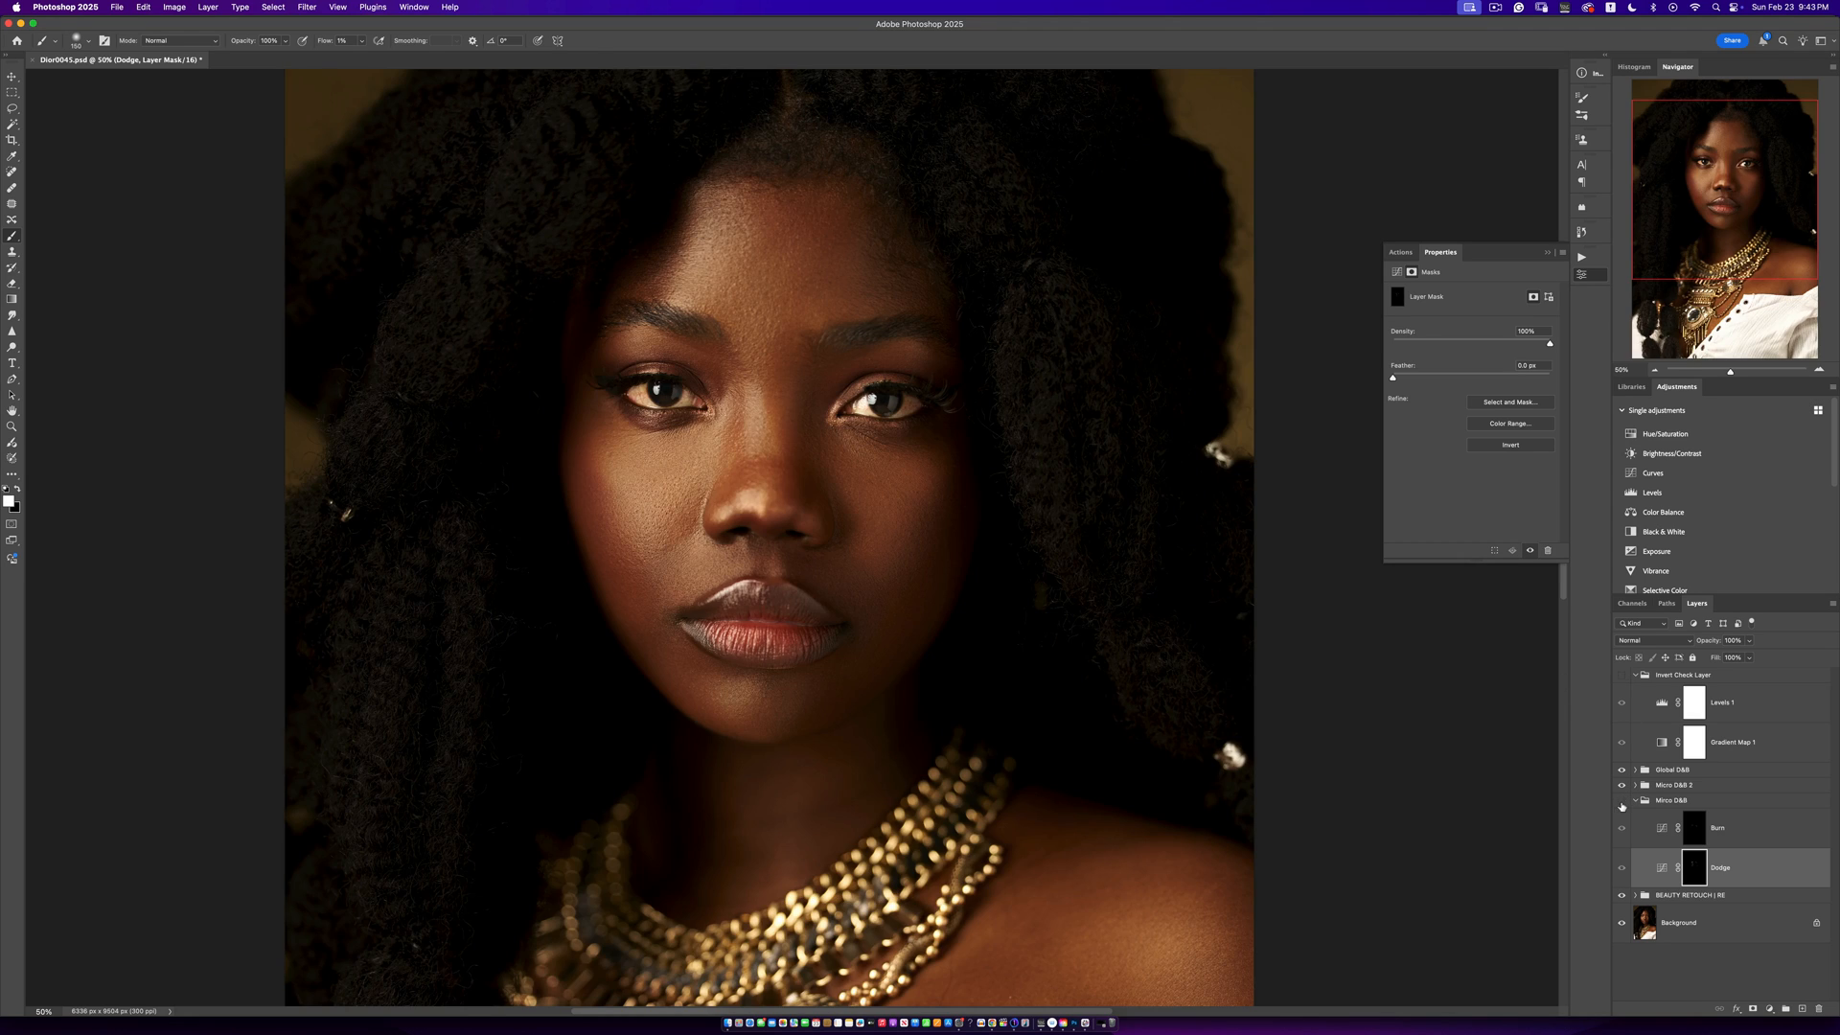
left_click(1622, 802)
left_click(1622, 802)
left_click(1622, 801)
left_click(1622, 802)
Compare the full portrait with and without the Mirco D&B group's changes
key("z")
left_click(830, 691, "alt")
left_click(849, 689, "alt")
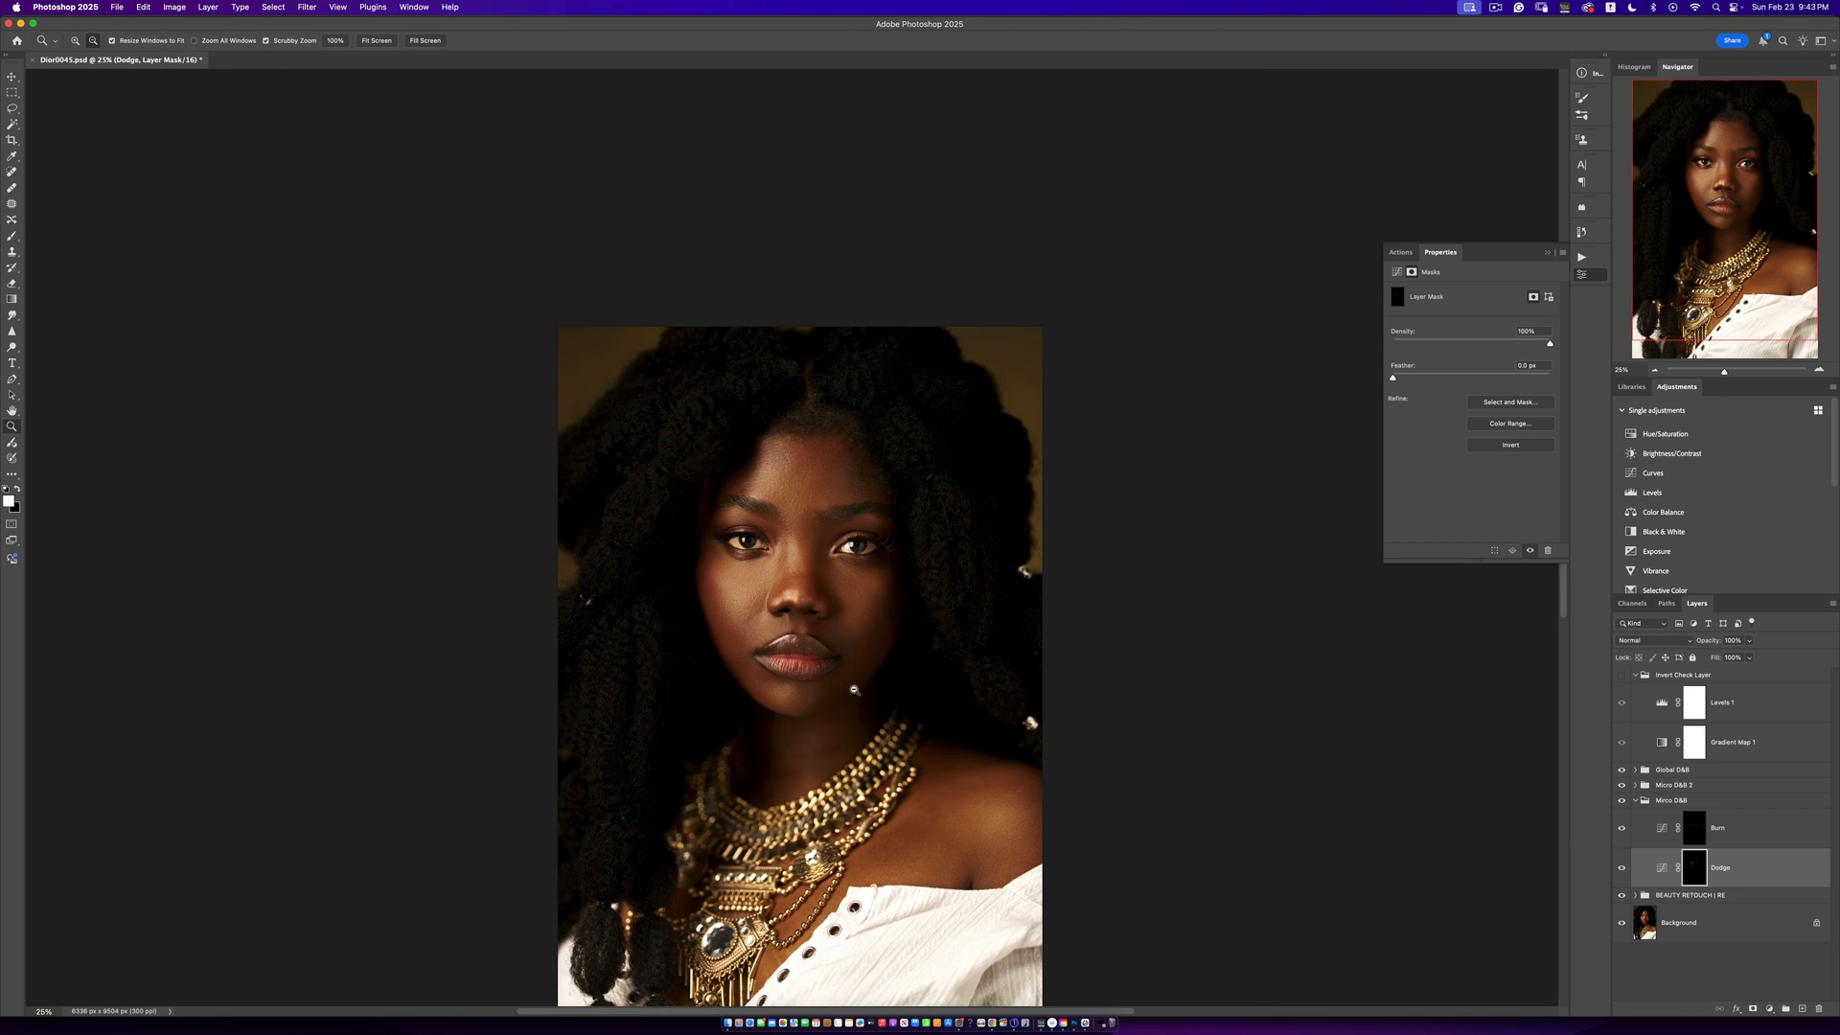
left_click(853, 694, "alt")
left_click(867, 717)
key("b")
left_click_drag(884, 719, 884, 679)
left_click(1622, 802)
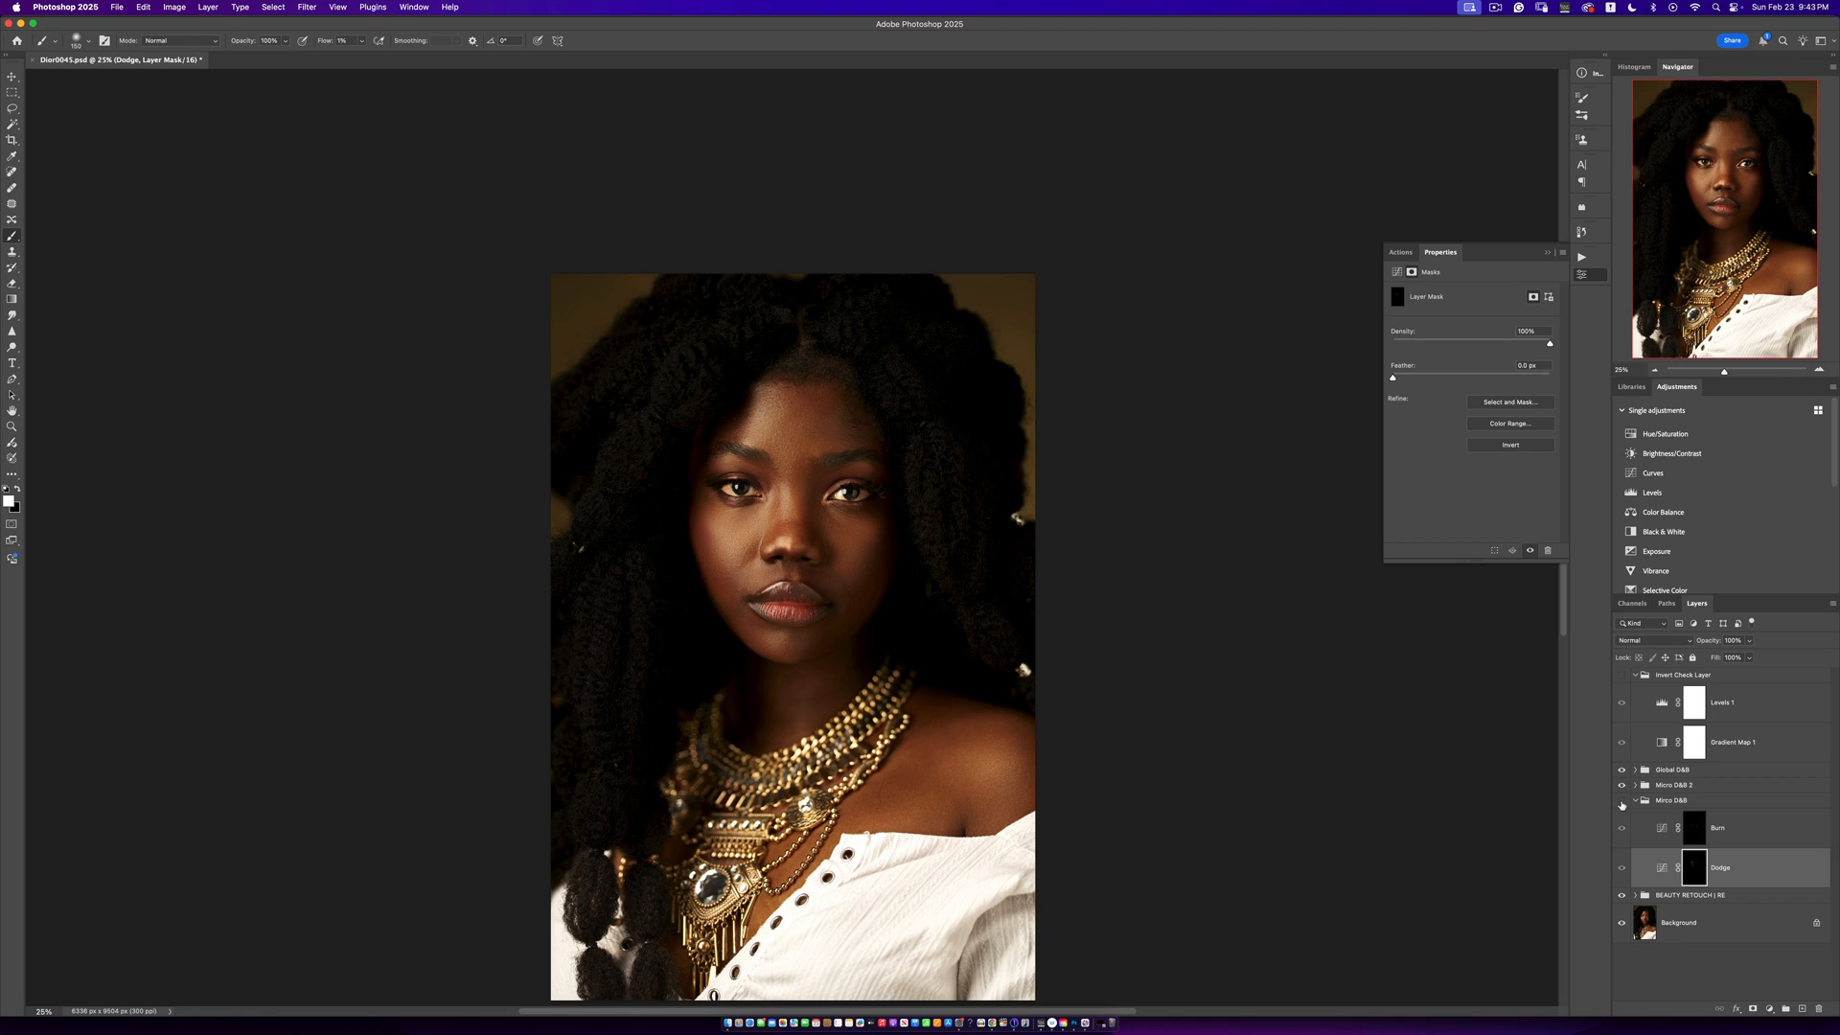
left_click(1622, 801)
Collapse the Mirco D&B group and hide all dodge-and-burn and BEAUTY RETOUCH | RE groups to inspect the original portrait
left_click(1636, 802)
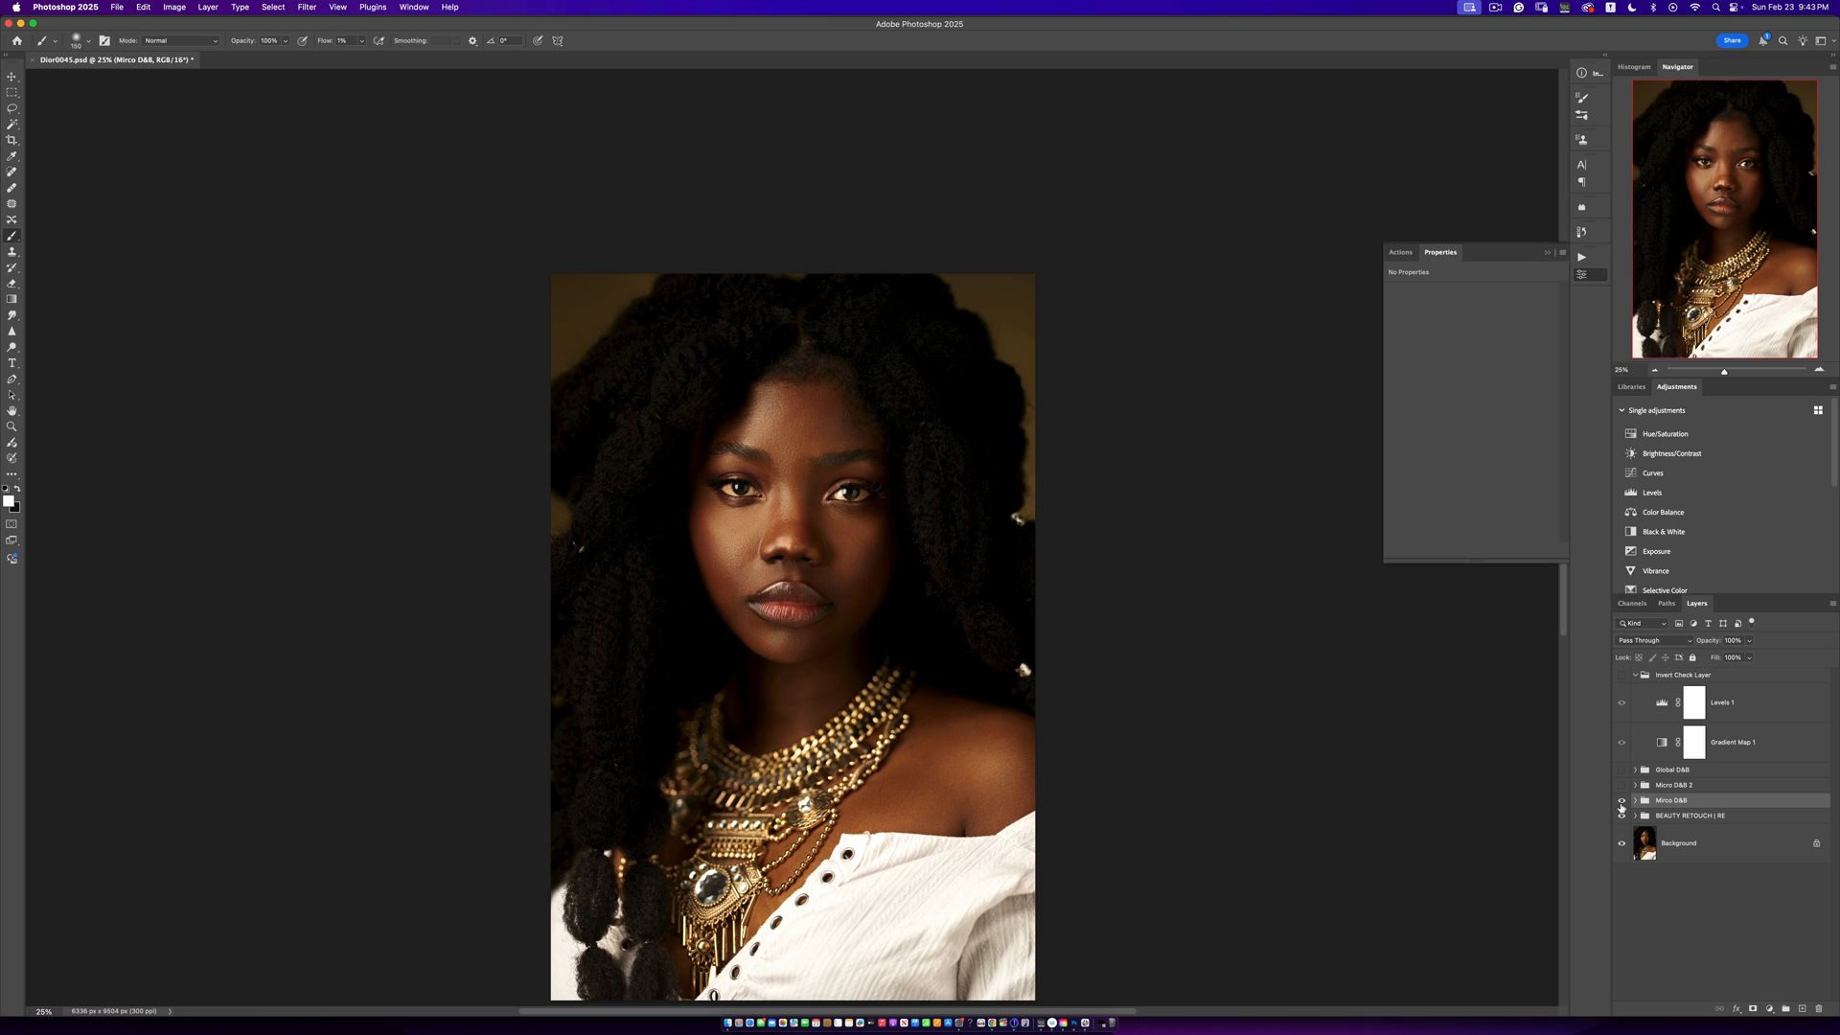
left_click(1622, 801)
left_click(1622, 816)
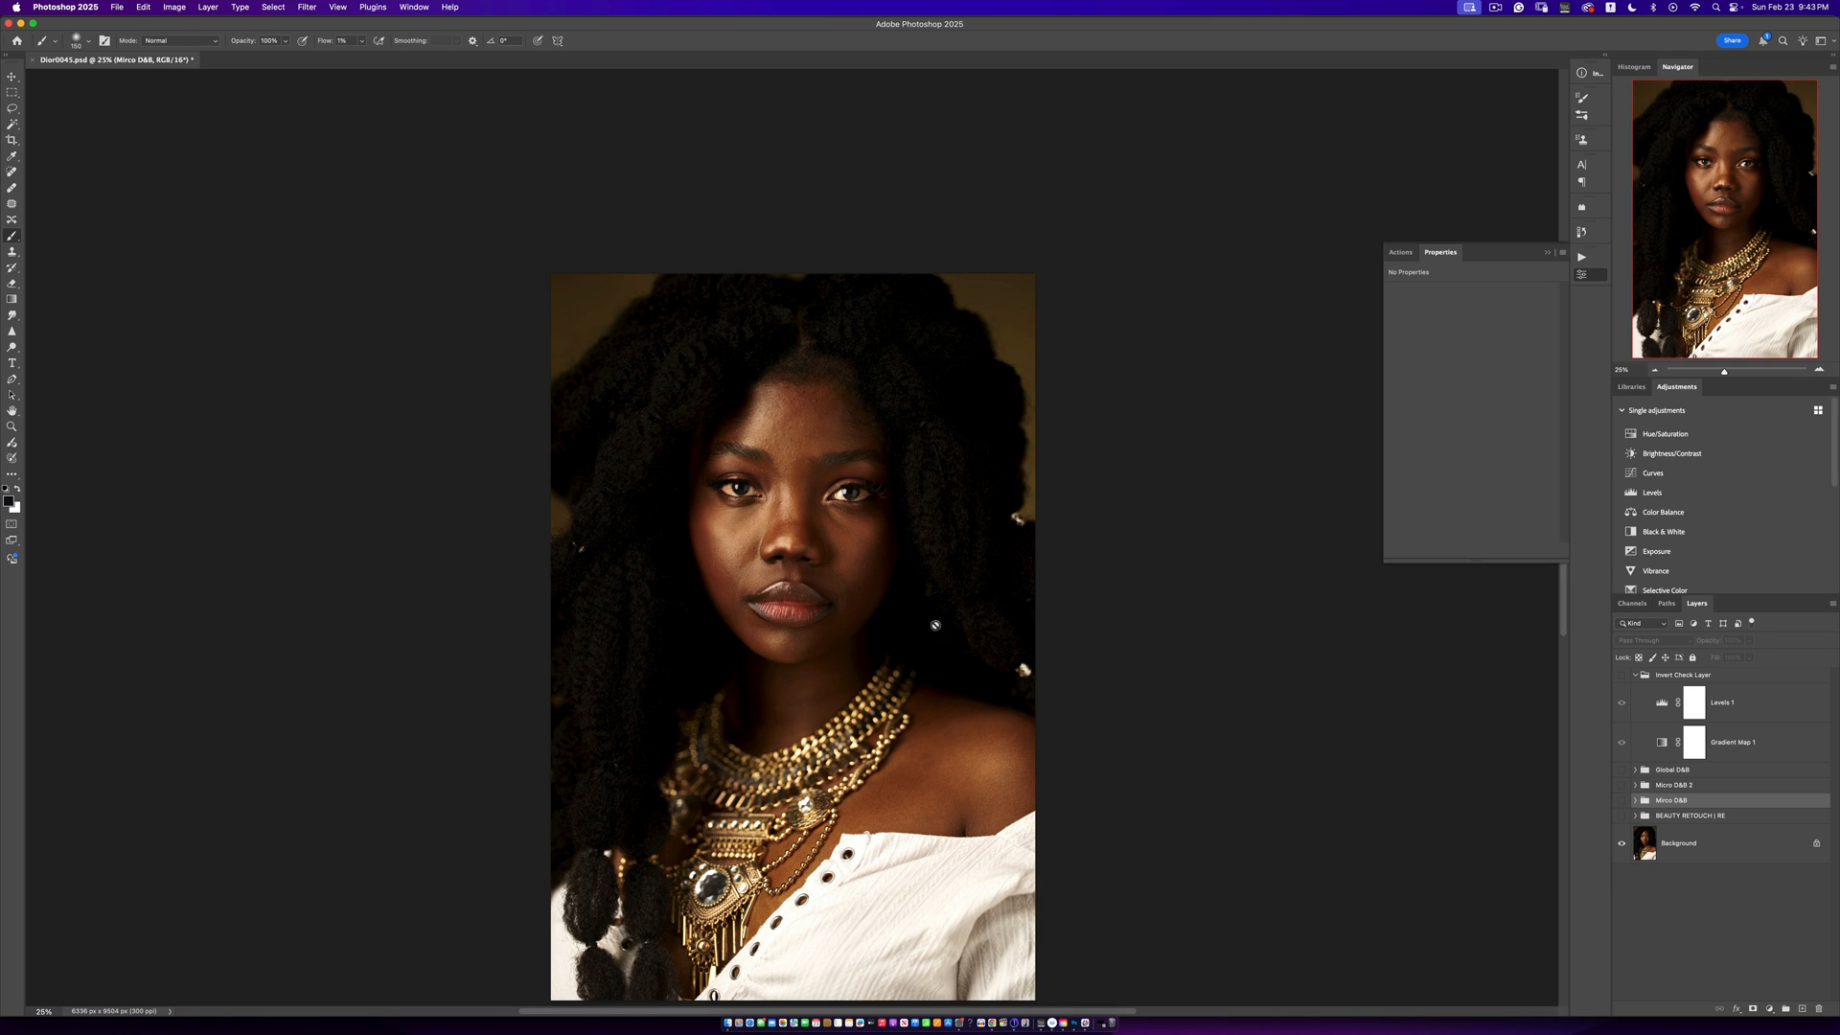
key("z")
left_click(829, 602)
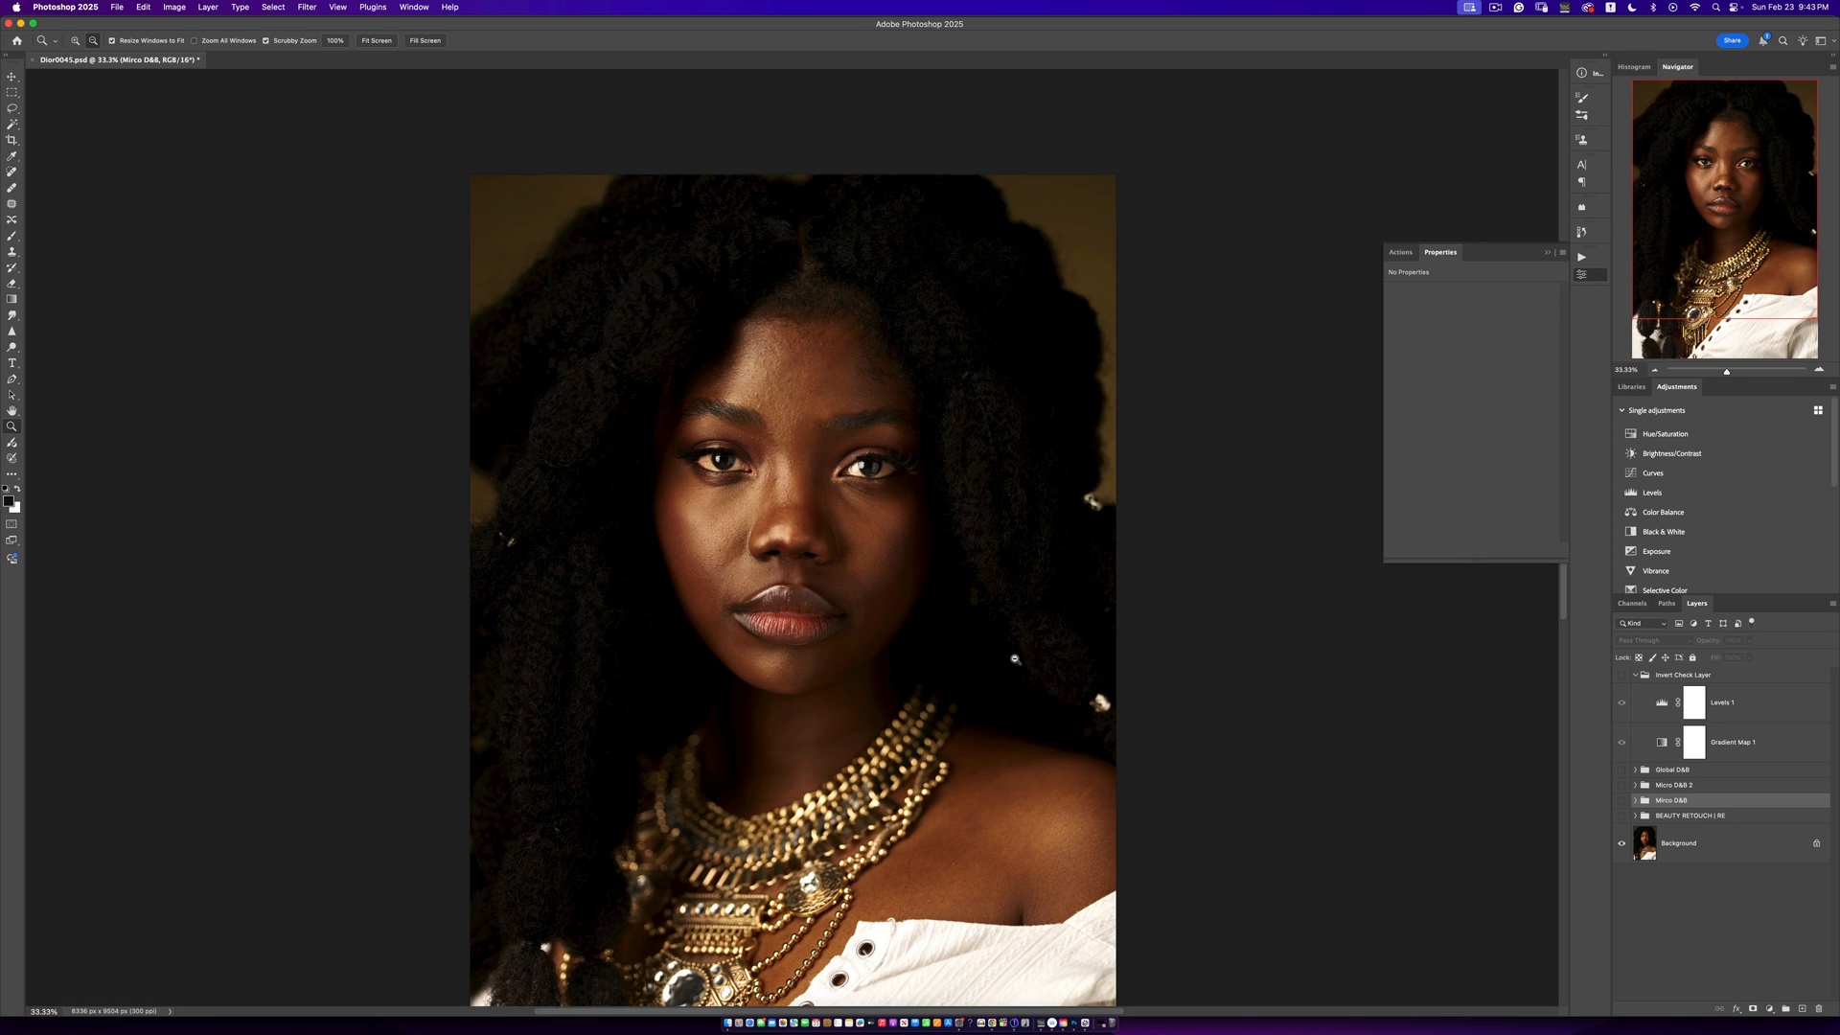
key("v")
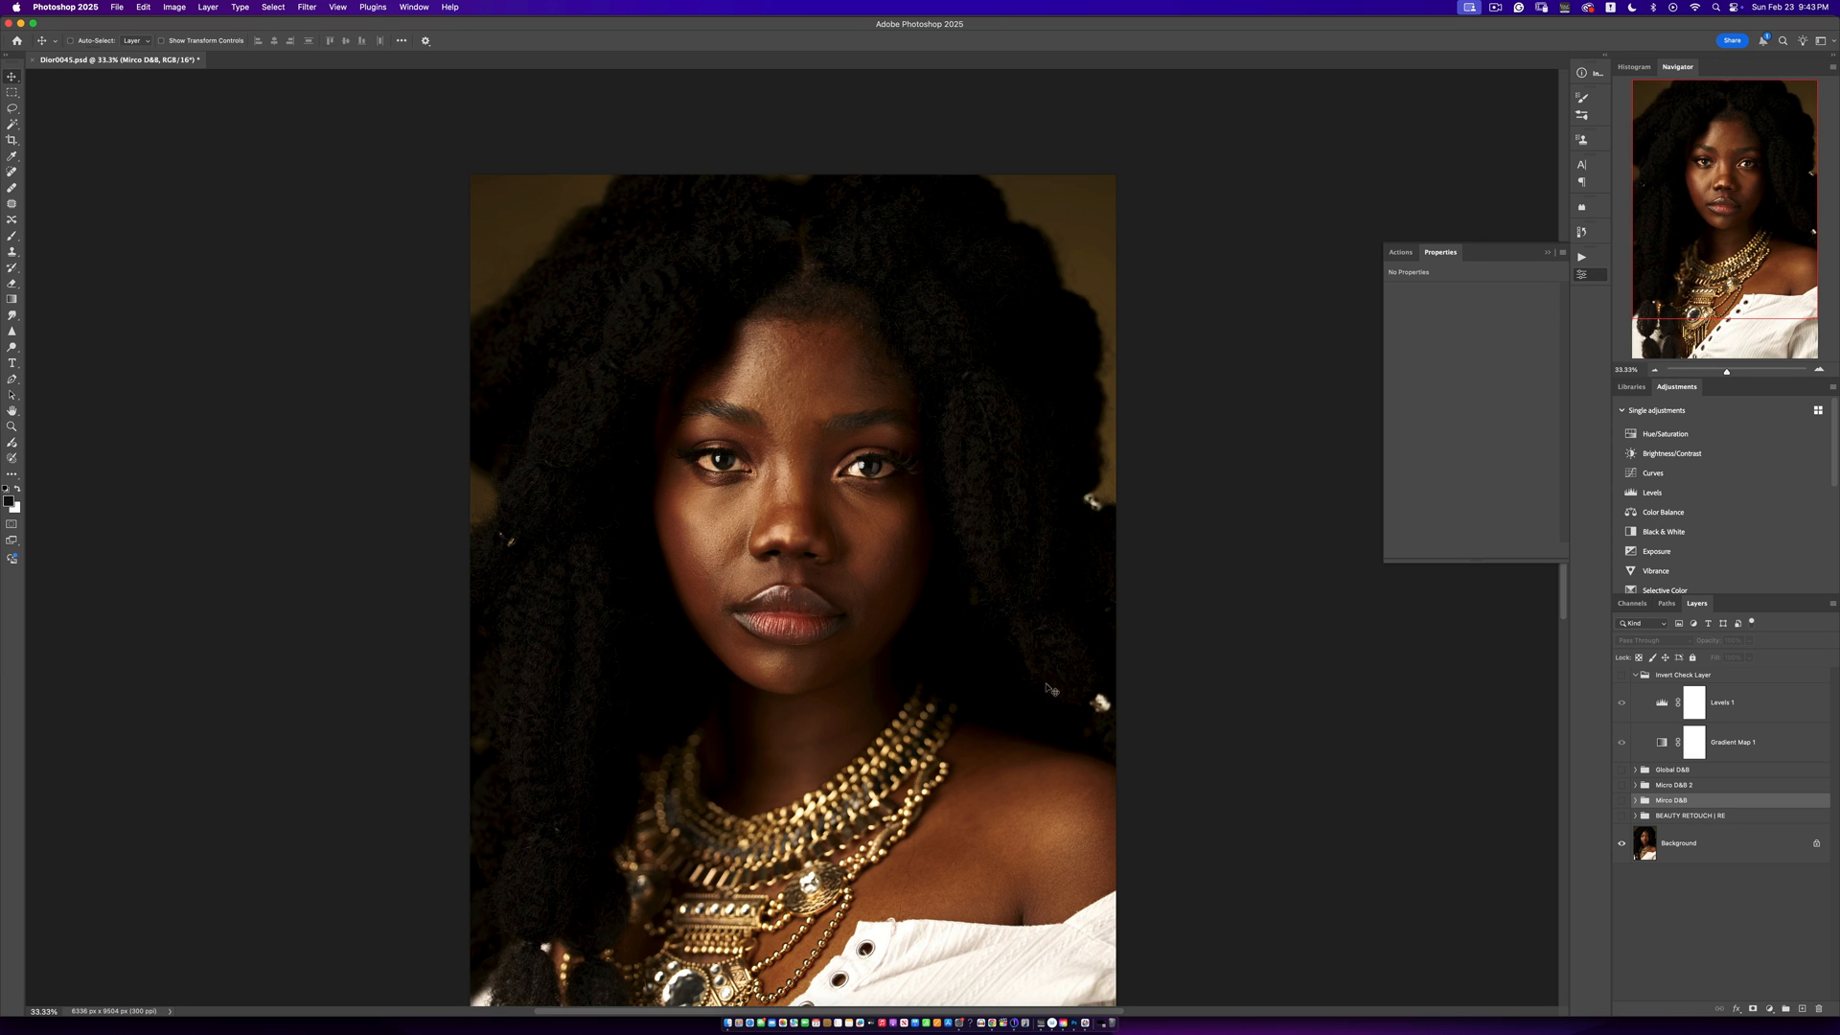
Restore the BEAUTY RETOUCH | RE and Mirco D&B groups in turn to compare each retouching stage
left_click(1624, 820)
left_click(1623, 801)
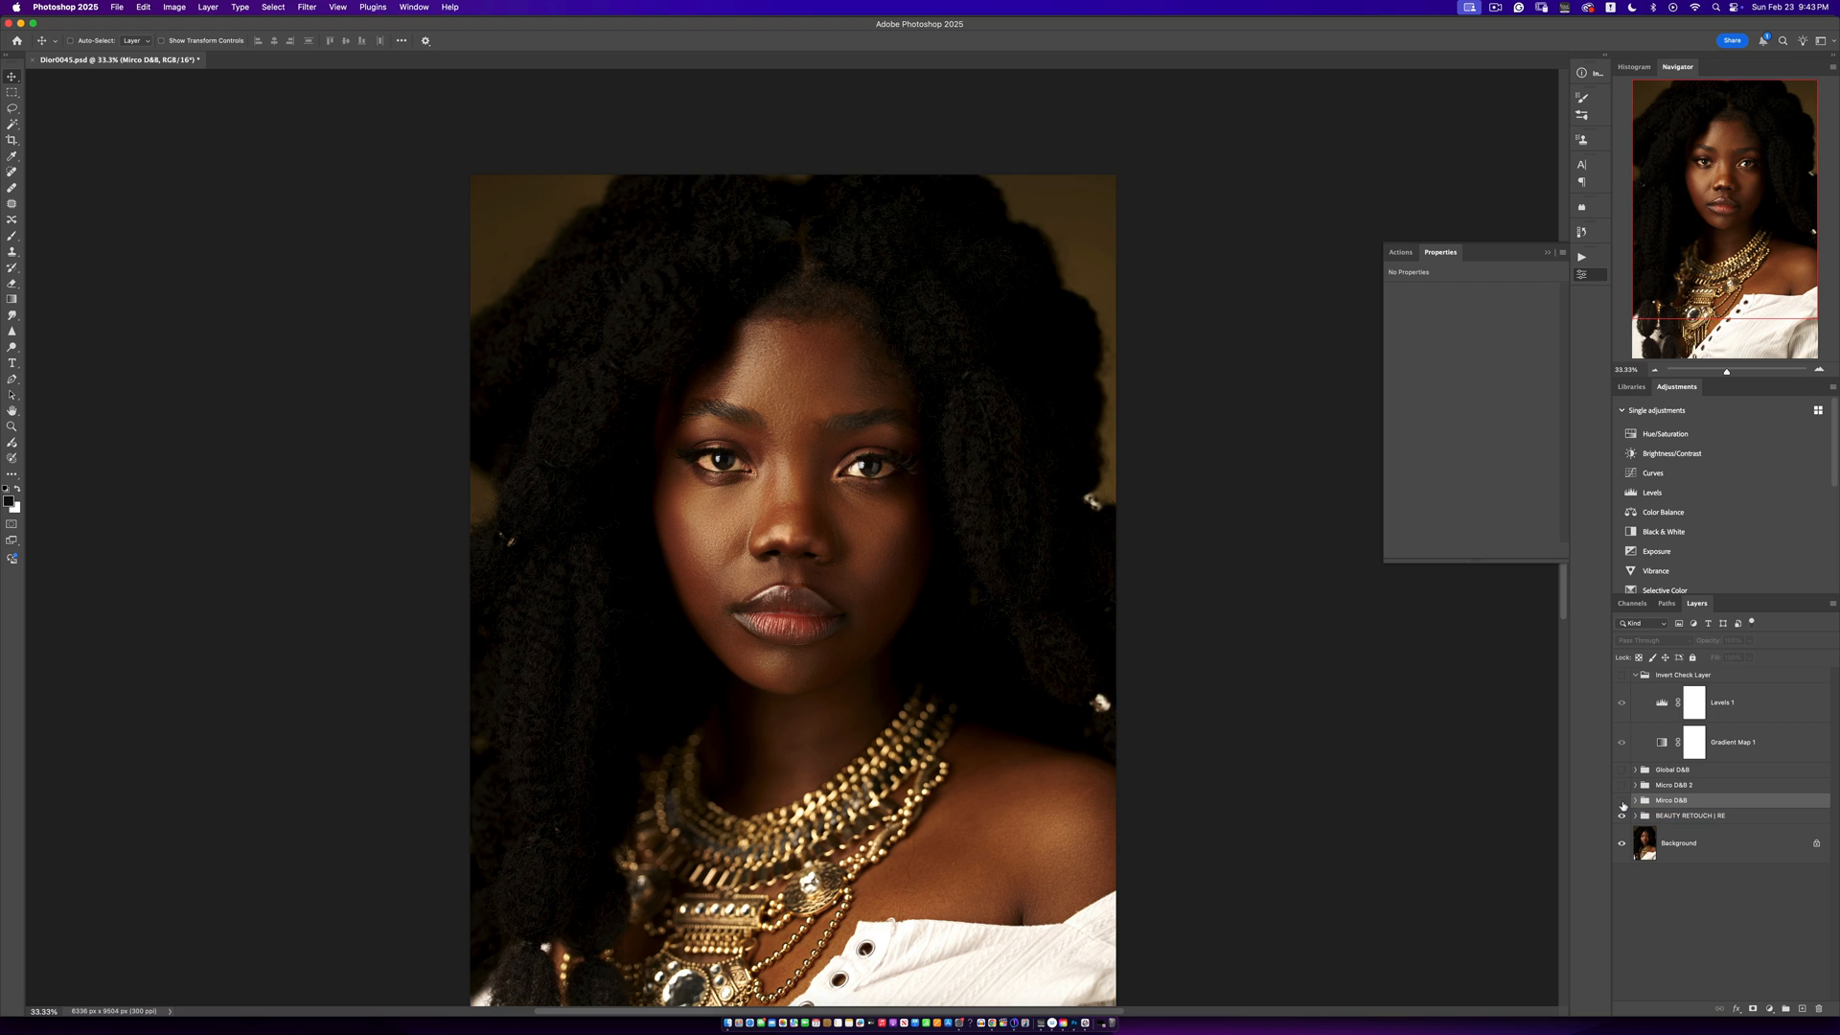
left_click(1623, 802)
left_click(1623, 802)
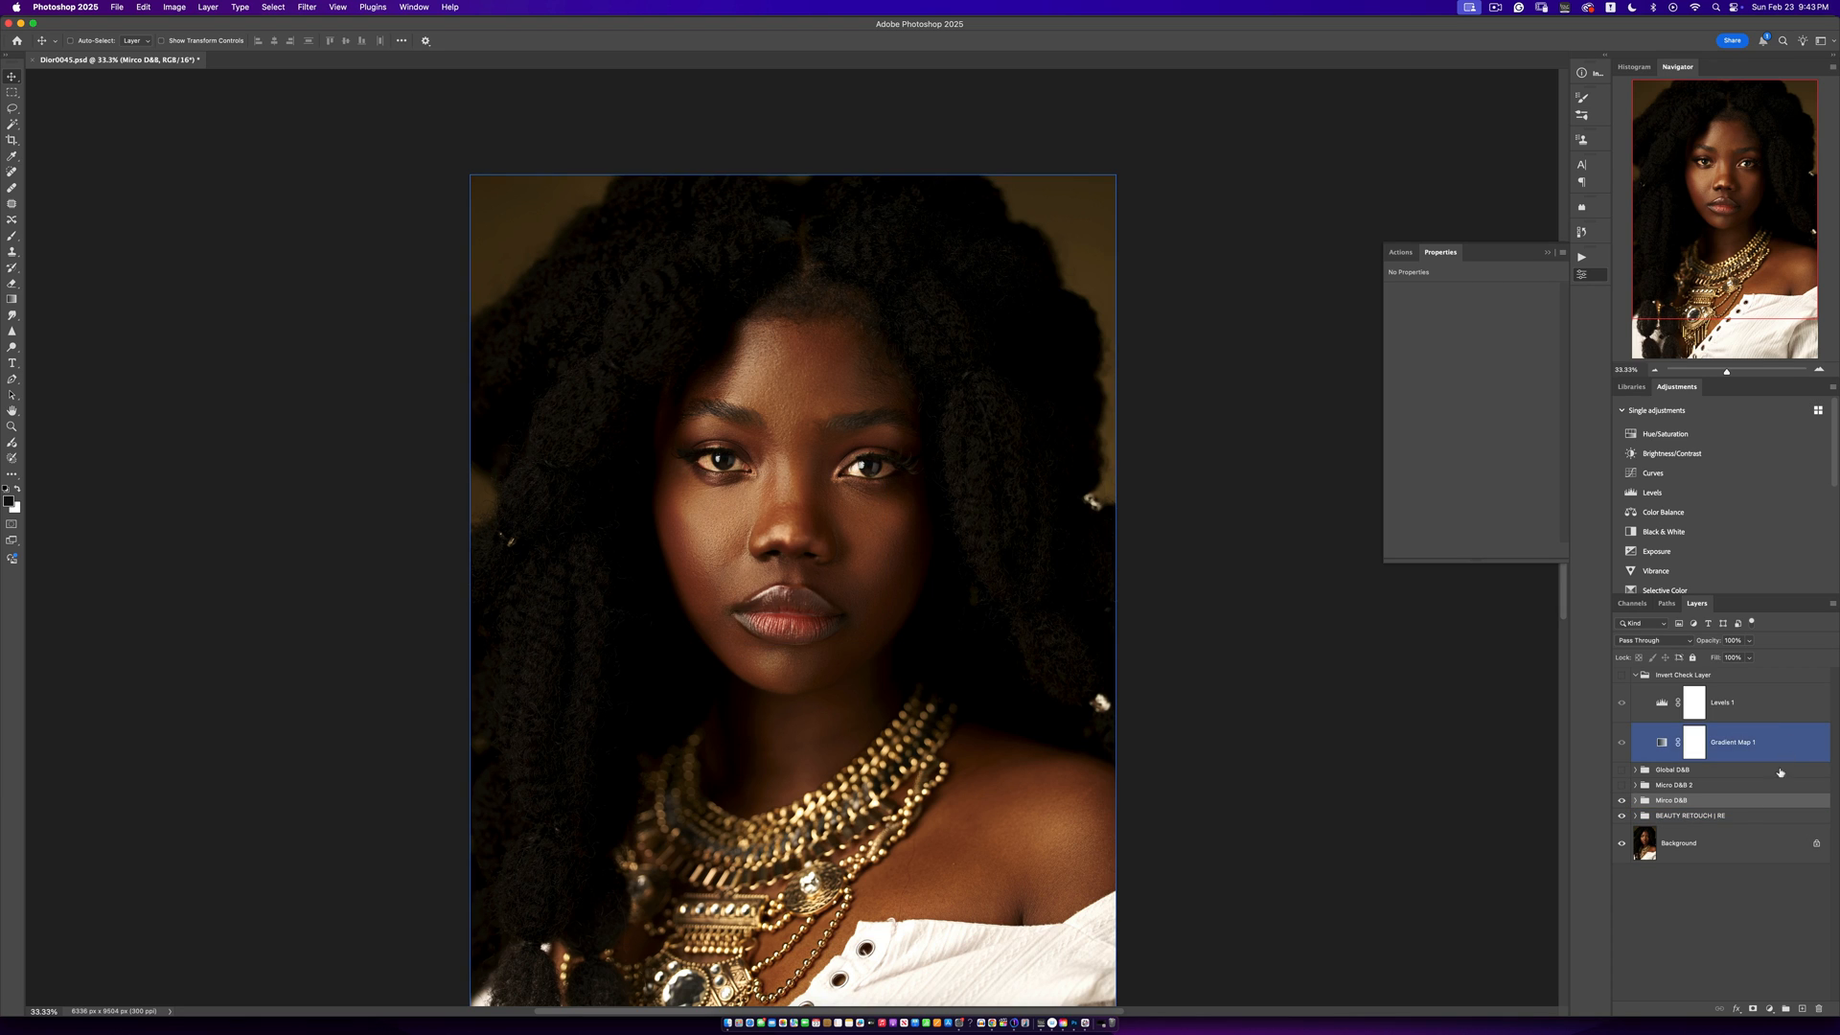
Hide and restore the Mirco D&B group to compare its effect, and inspect the whole portrait
left_click(1622, 815)
left_click(1622, 803)
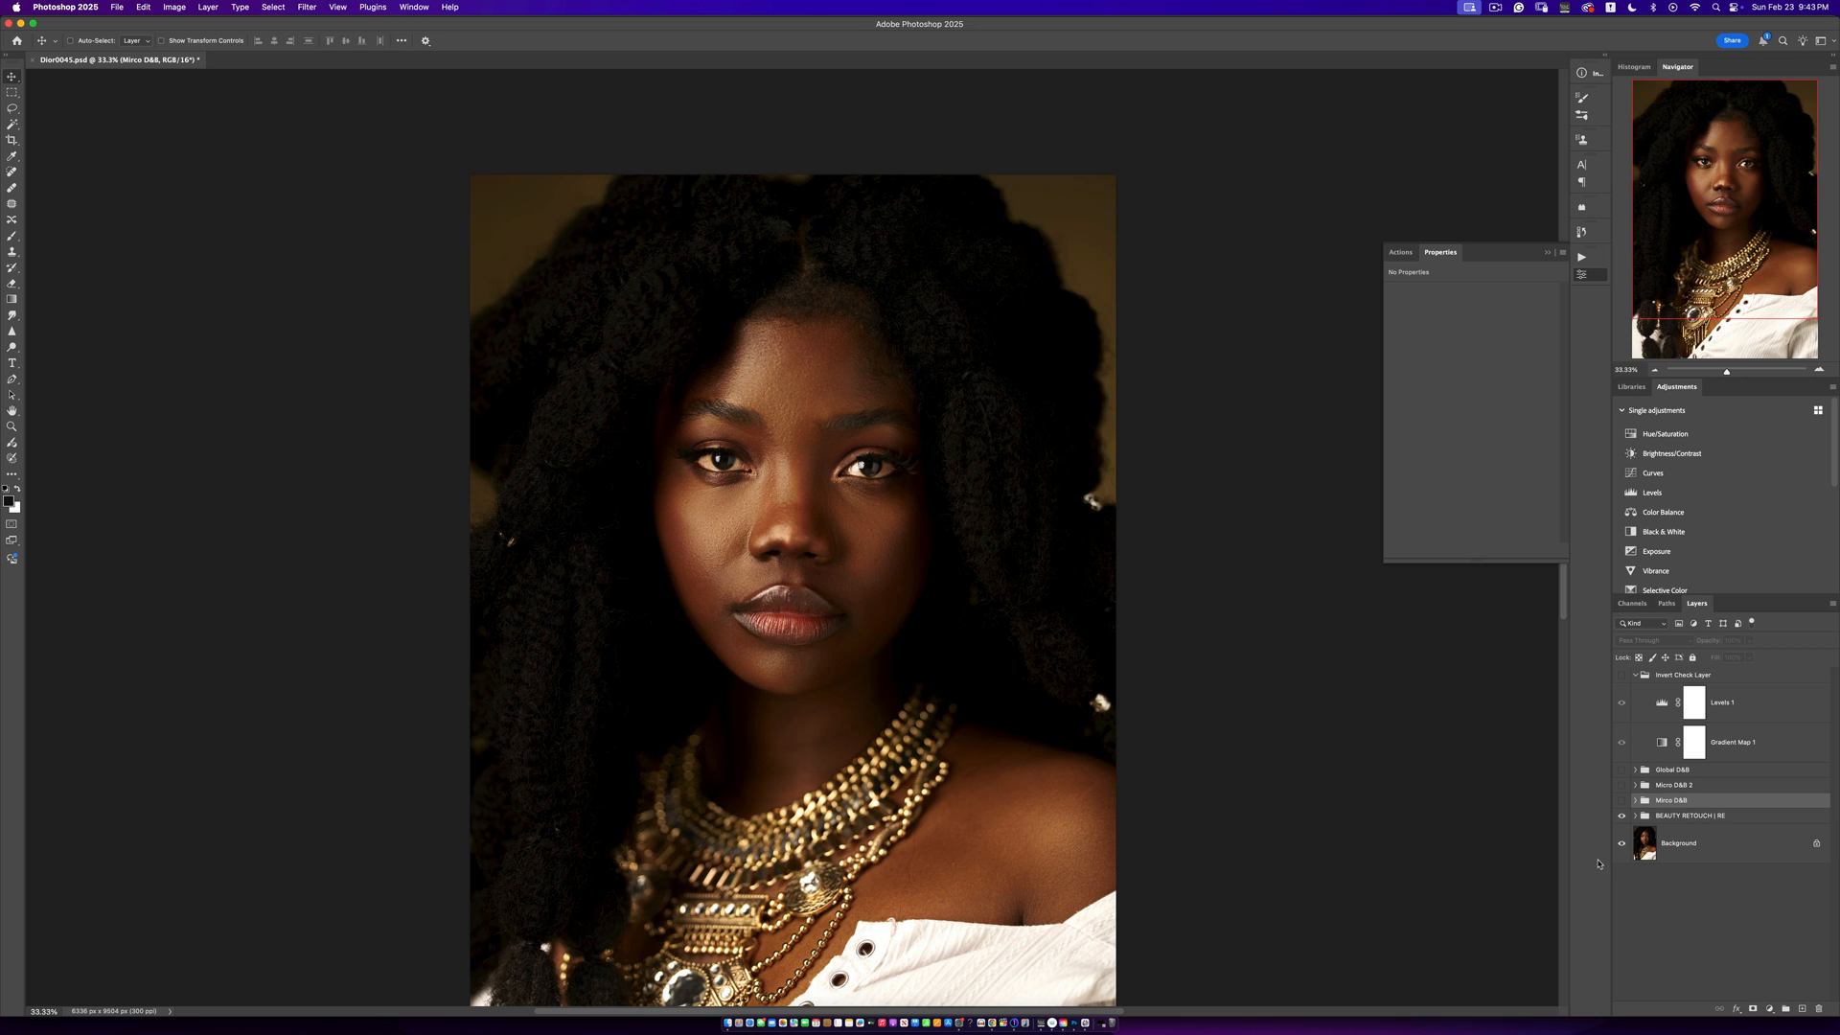
left_click(1622, 801)
key("z")
left_click(900, 715, "alt")
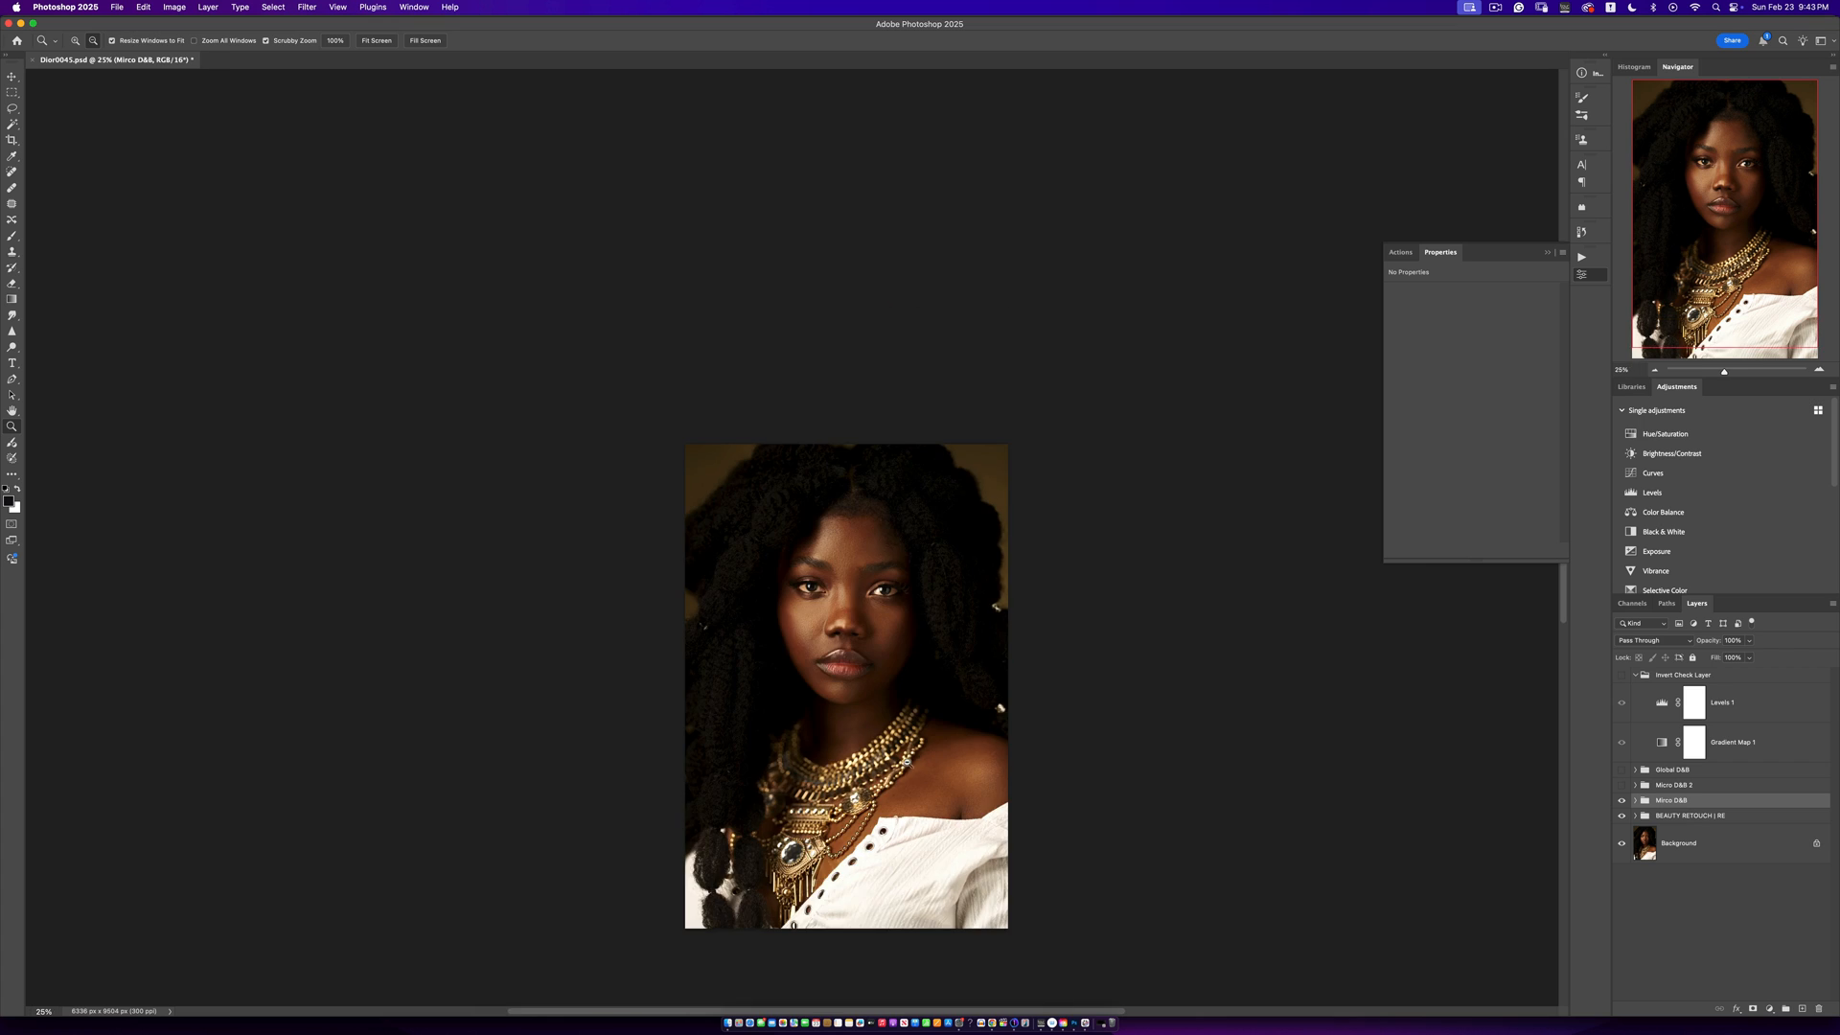
left_click(900, 747)
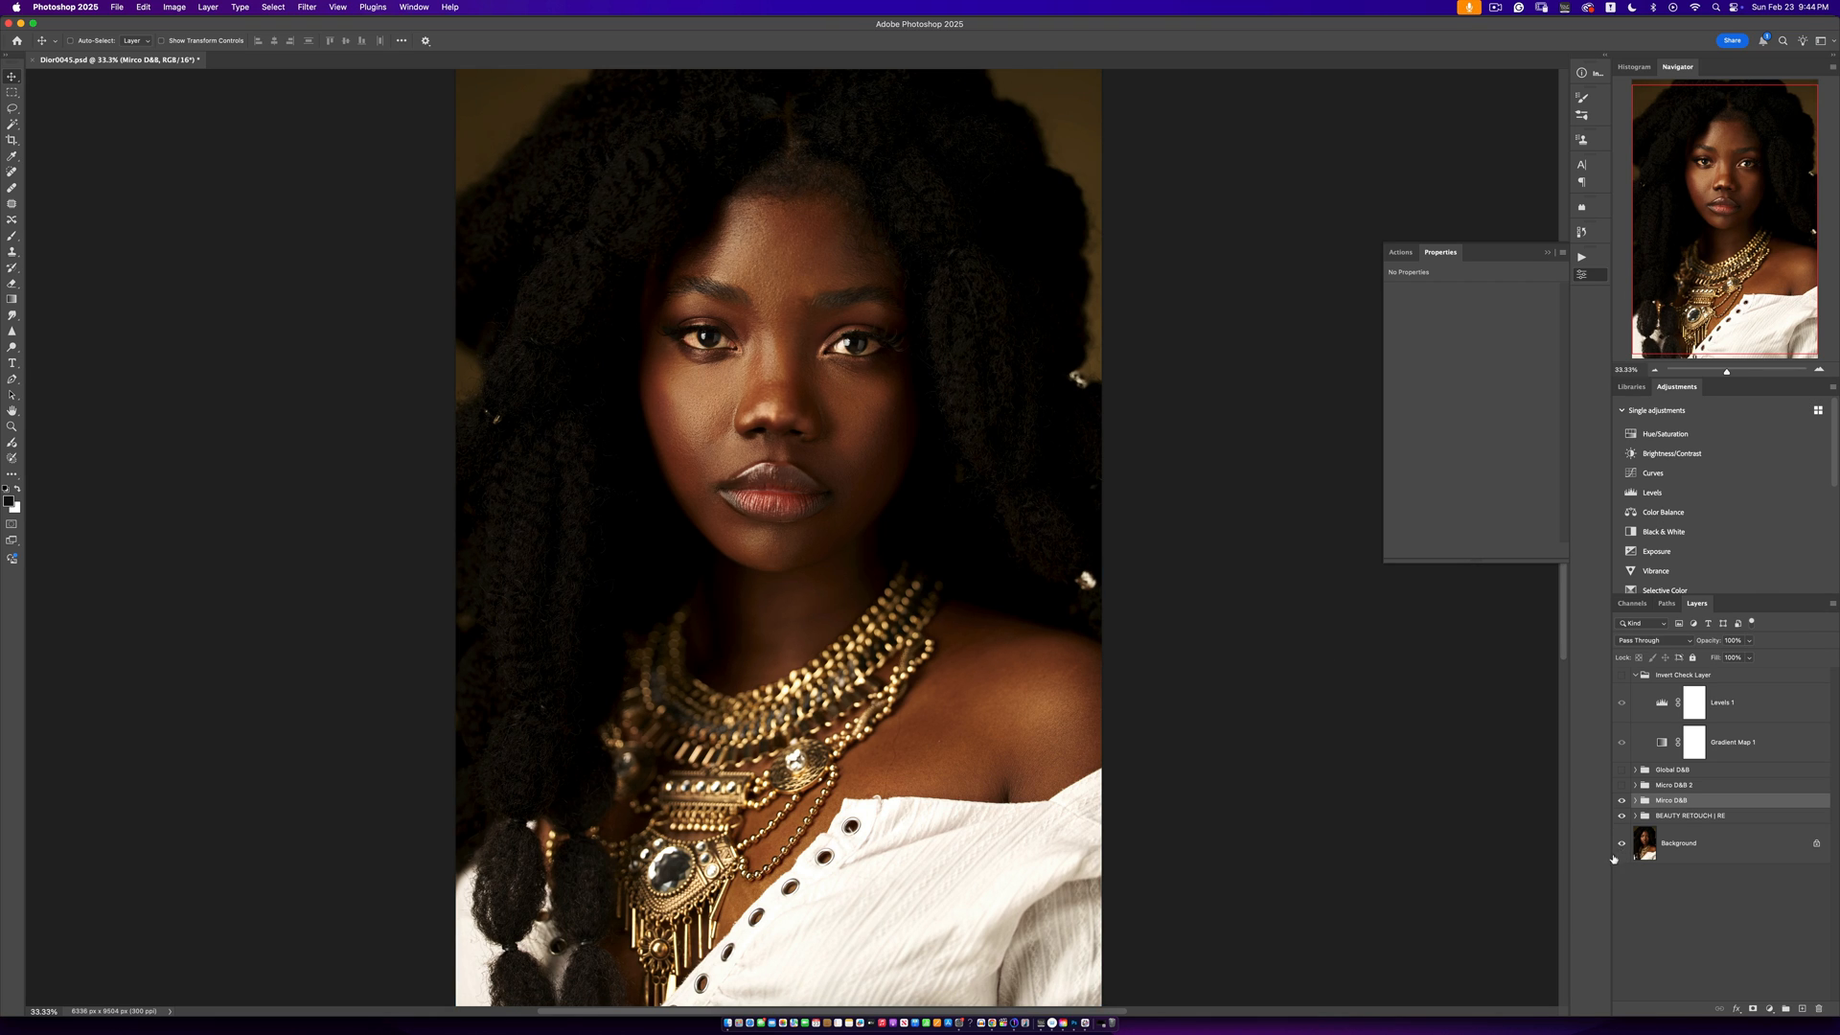
Show and expand the Global D&B group, and set up an enlarged brush with 3% flow
key("z")
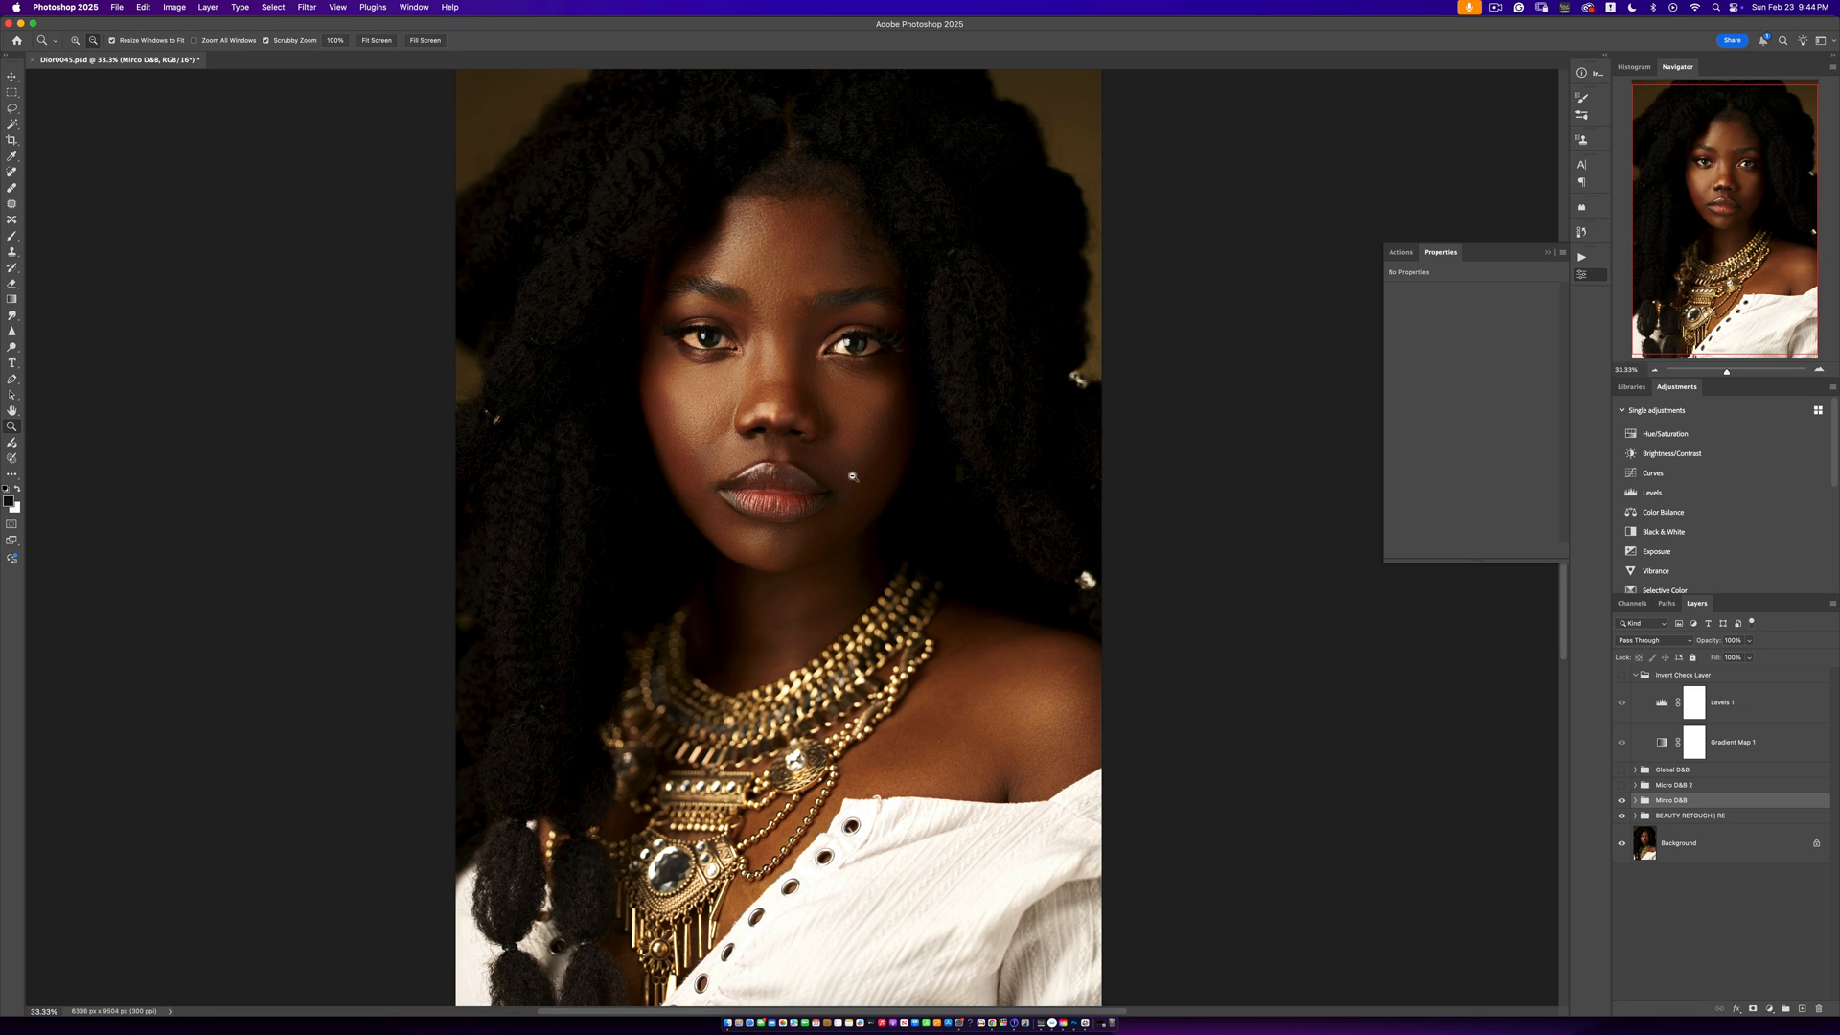
left_click(866, 462)
left_click(961, 582, "alt")
key("v")
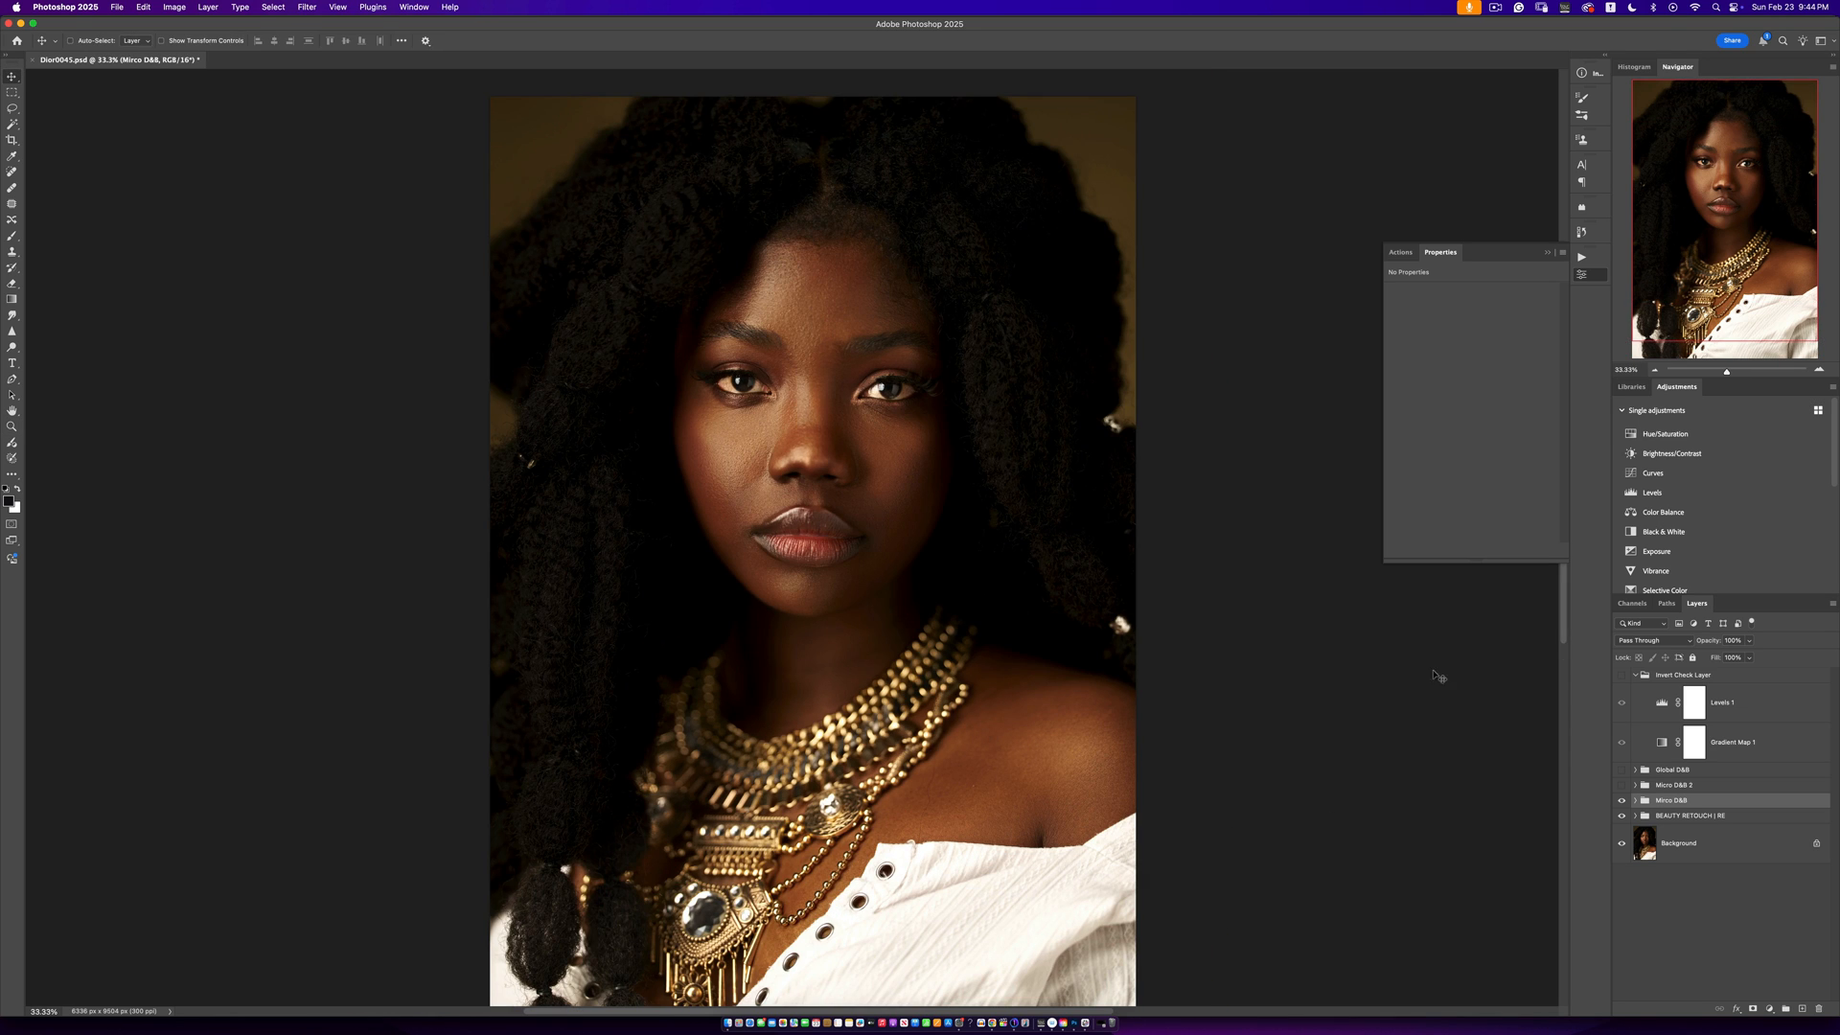
left_click(1622, 771)
left_click(1635, 770)
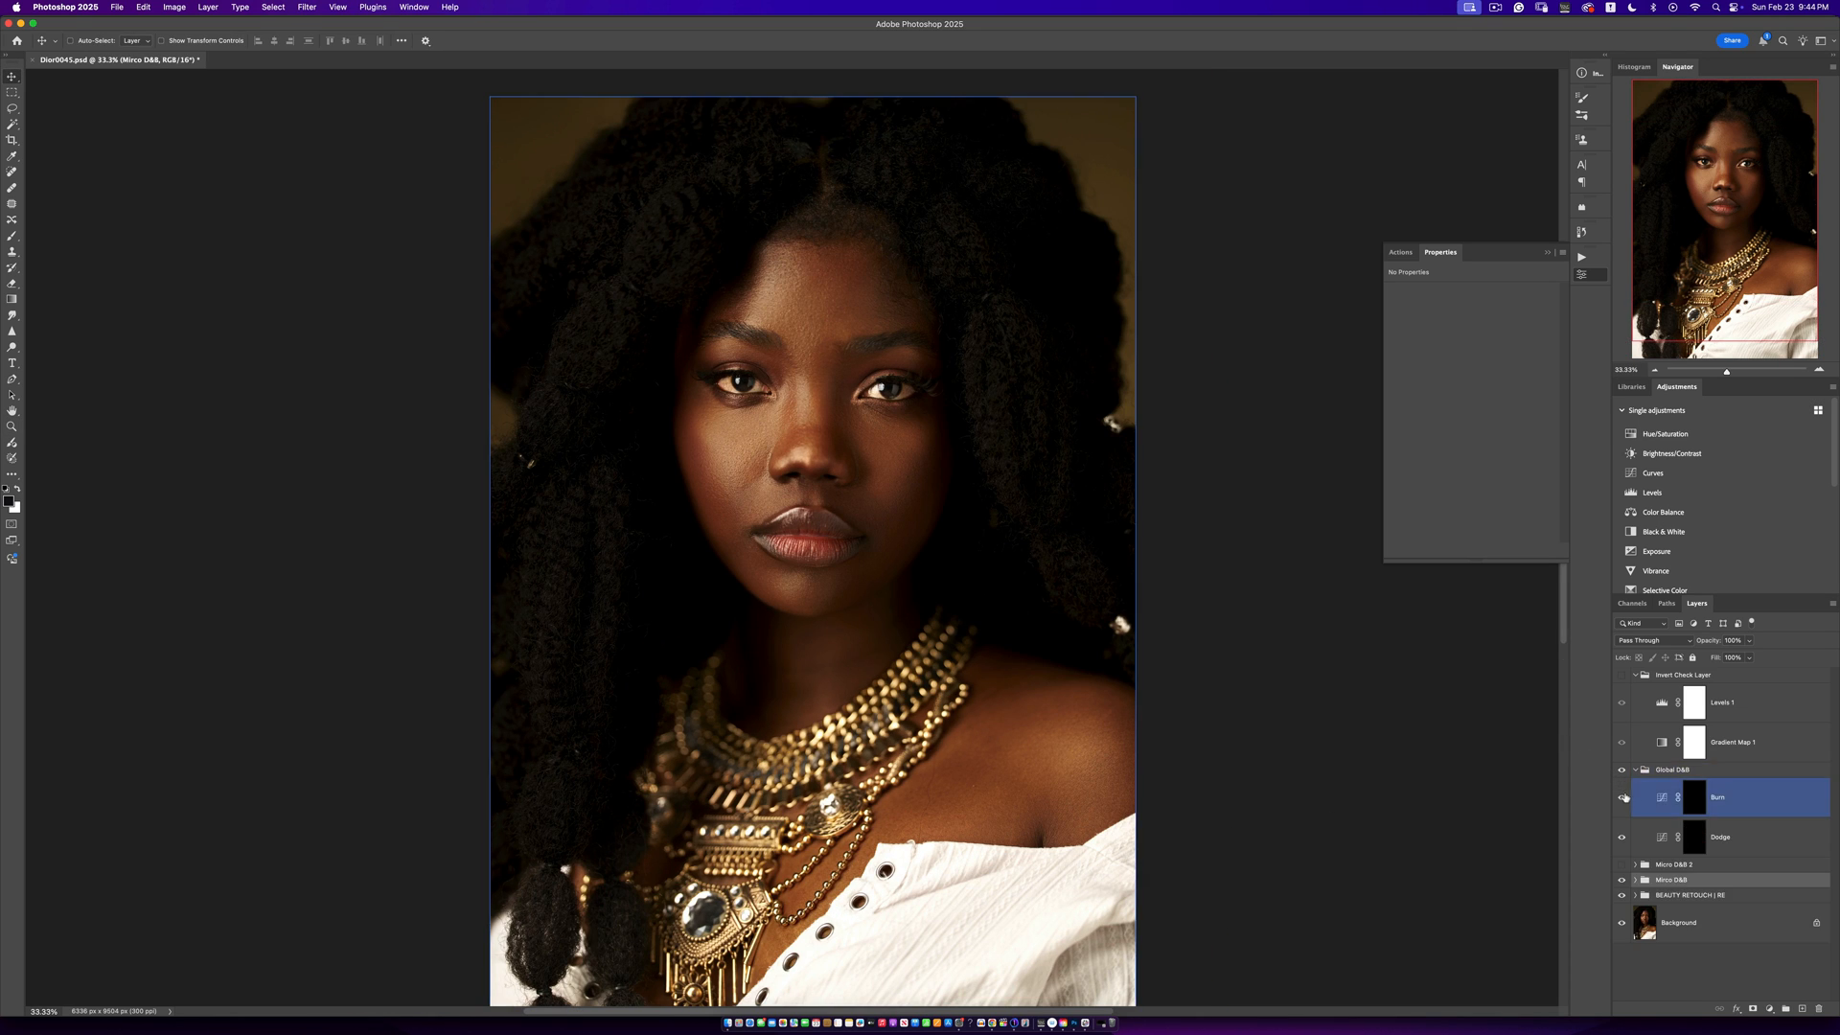
left_click(11, 236)
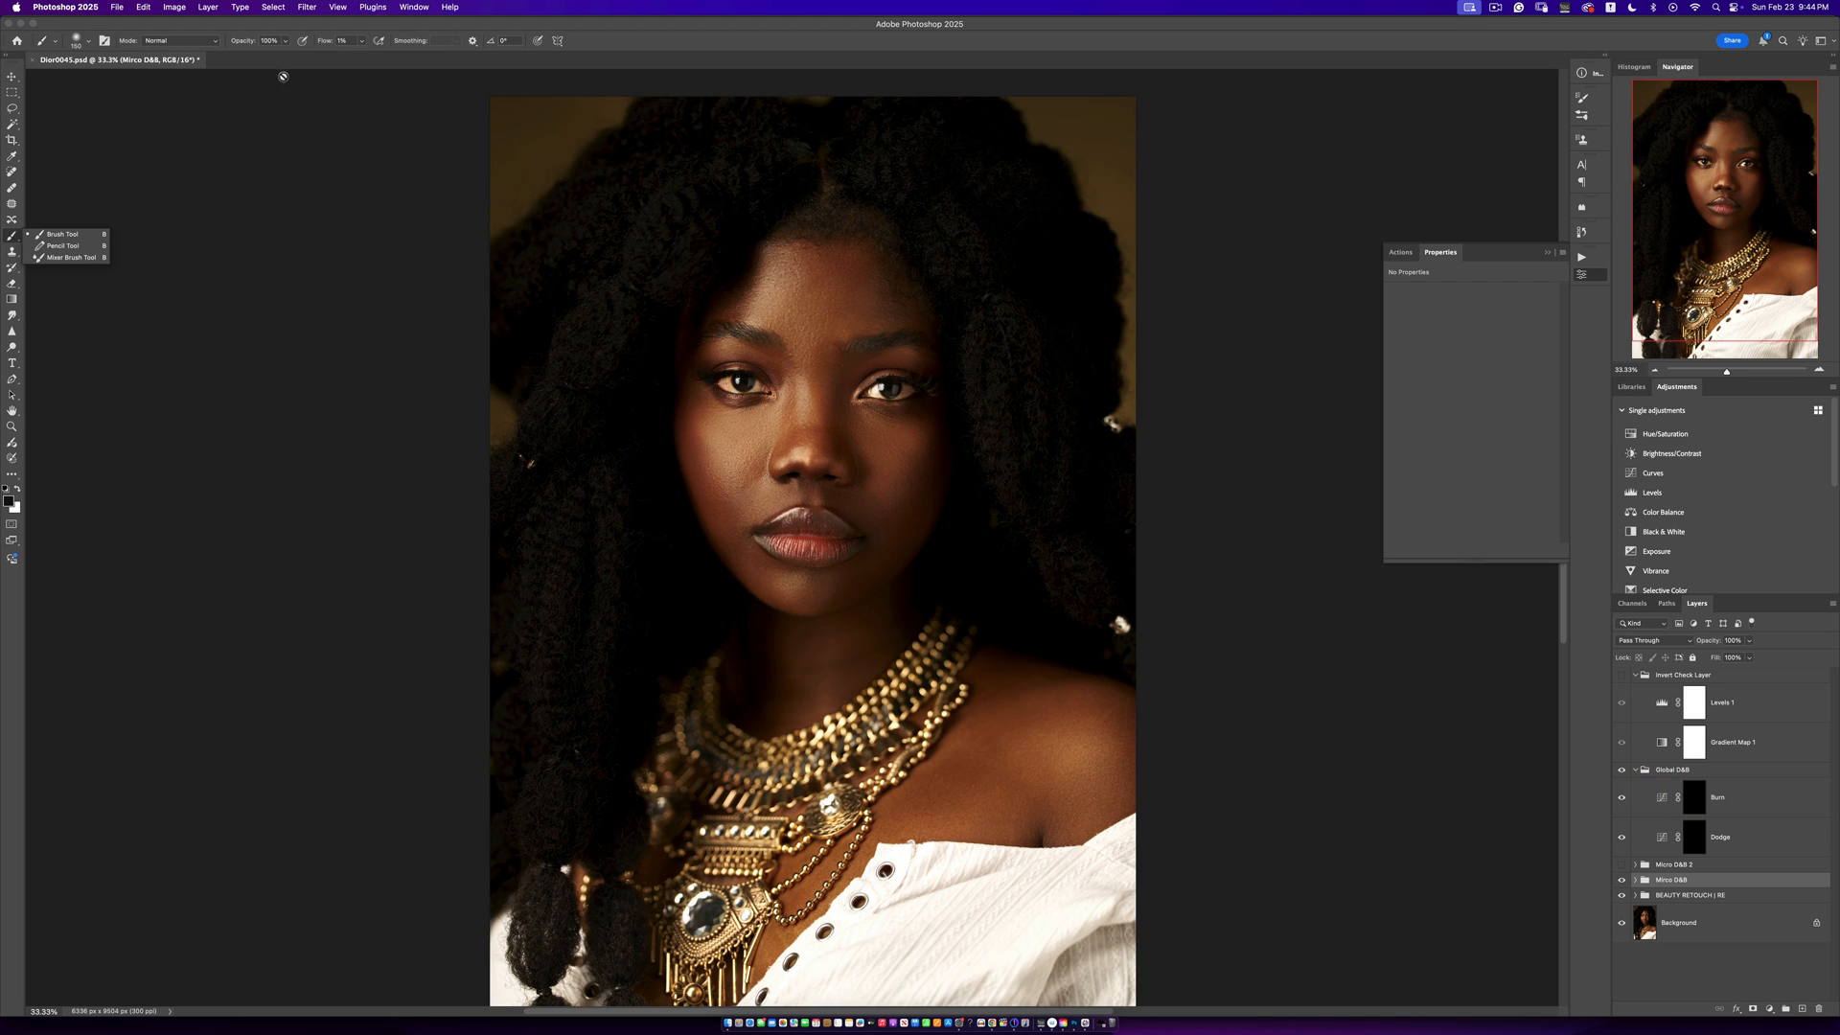
left_click(360, 42)
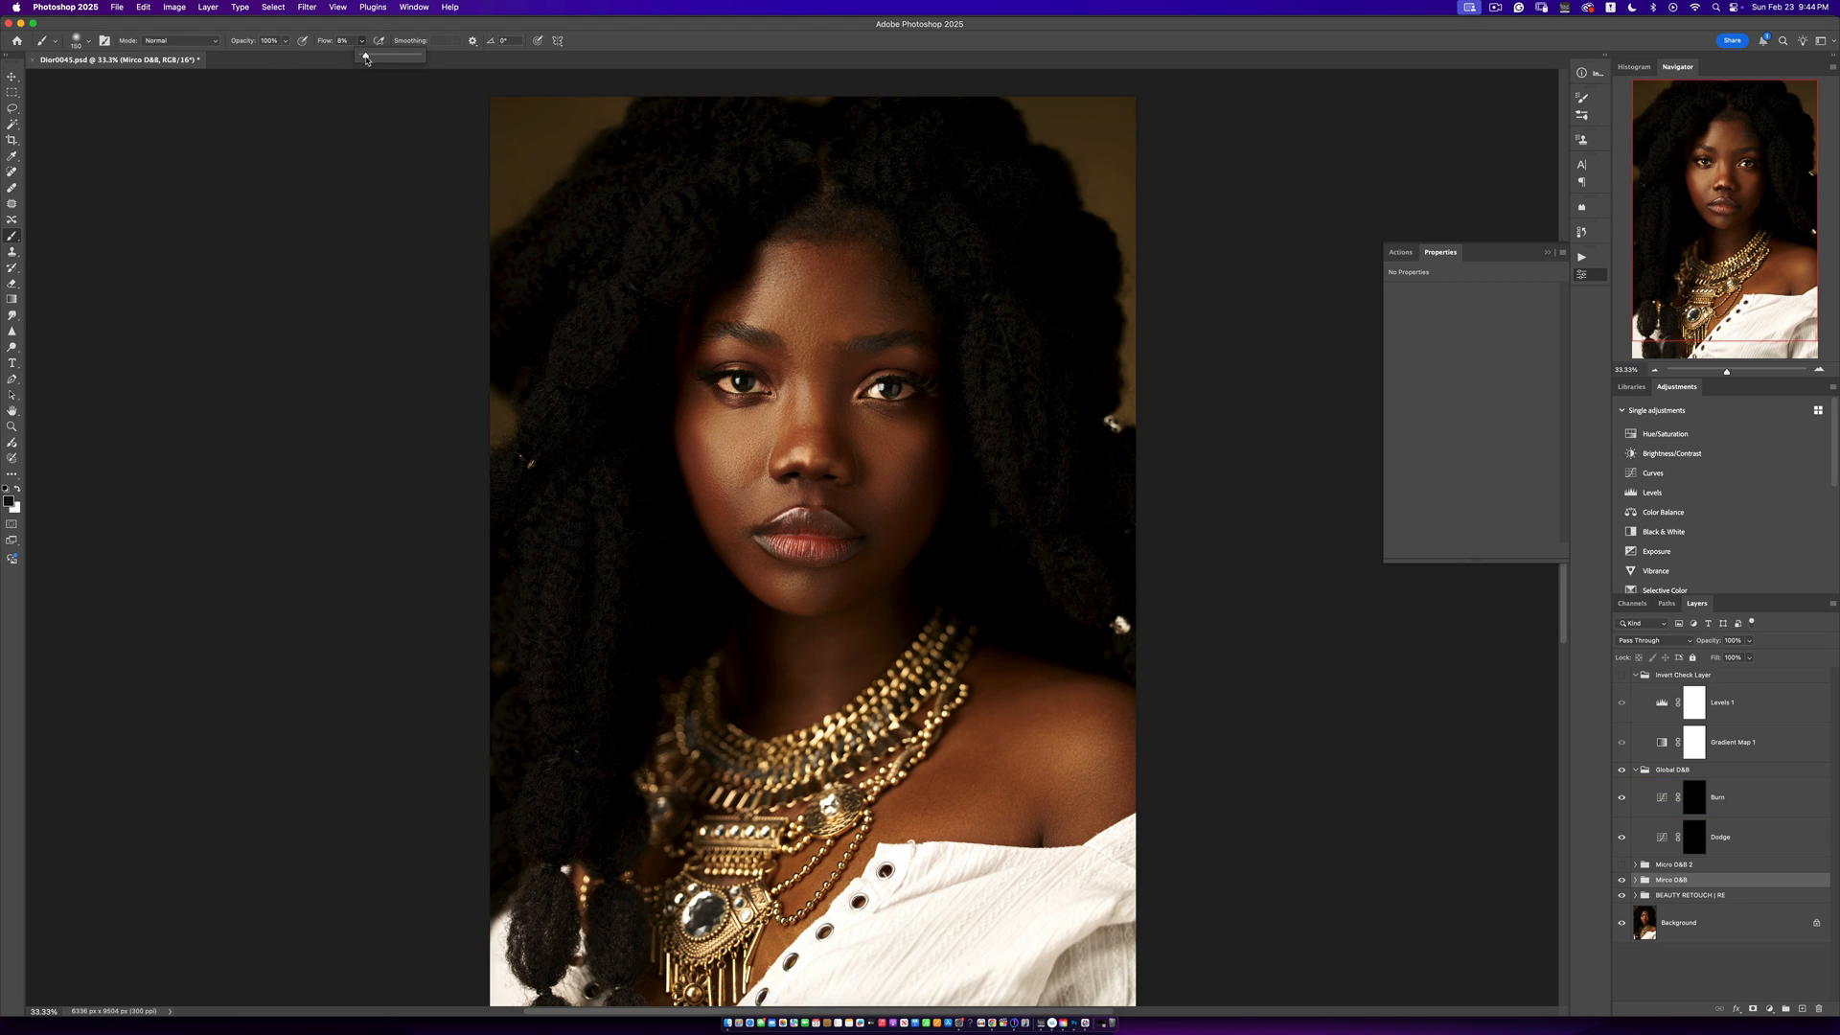
left_click(644, 47)
key("]")
Brighten the forehead highlight by painting white on the Dodge layer mask with a large soft brush
left_click(1684, 849)
key("x")
key("]")
key("]")
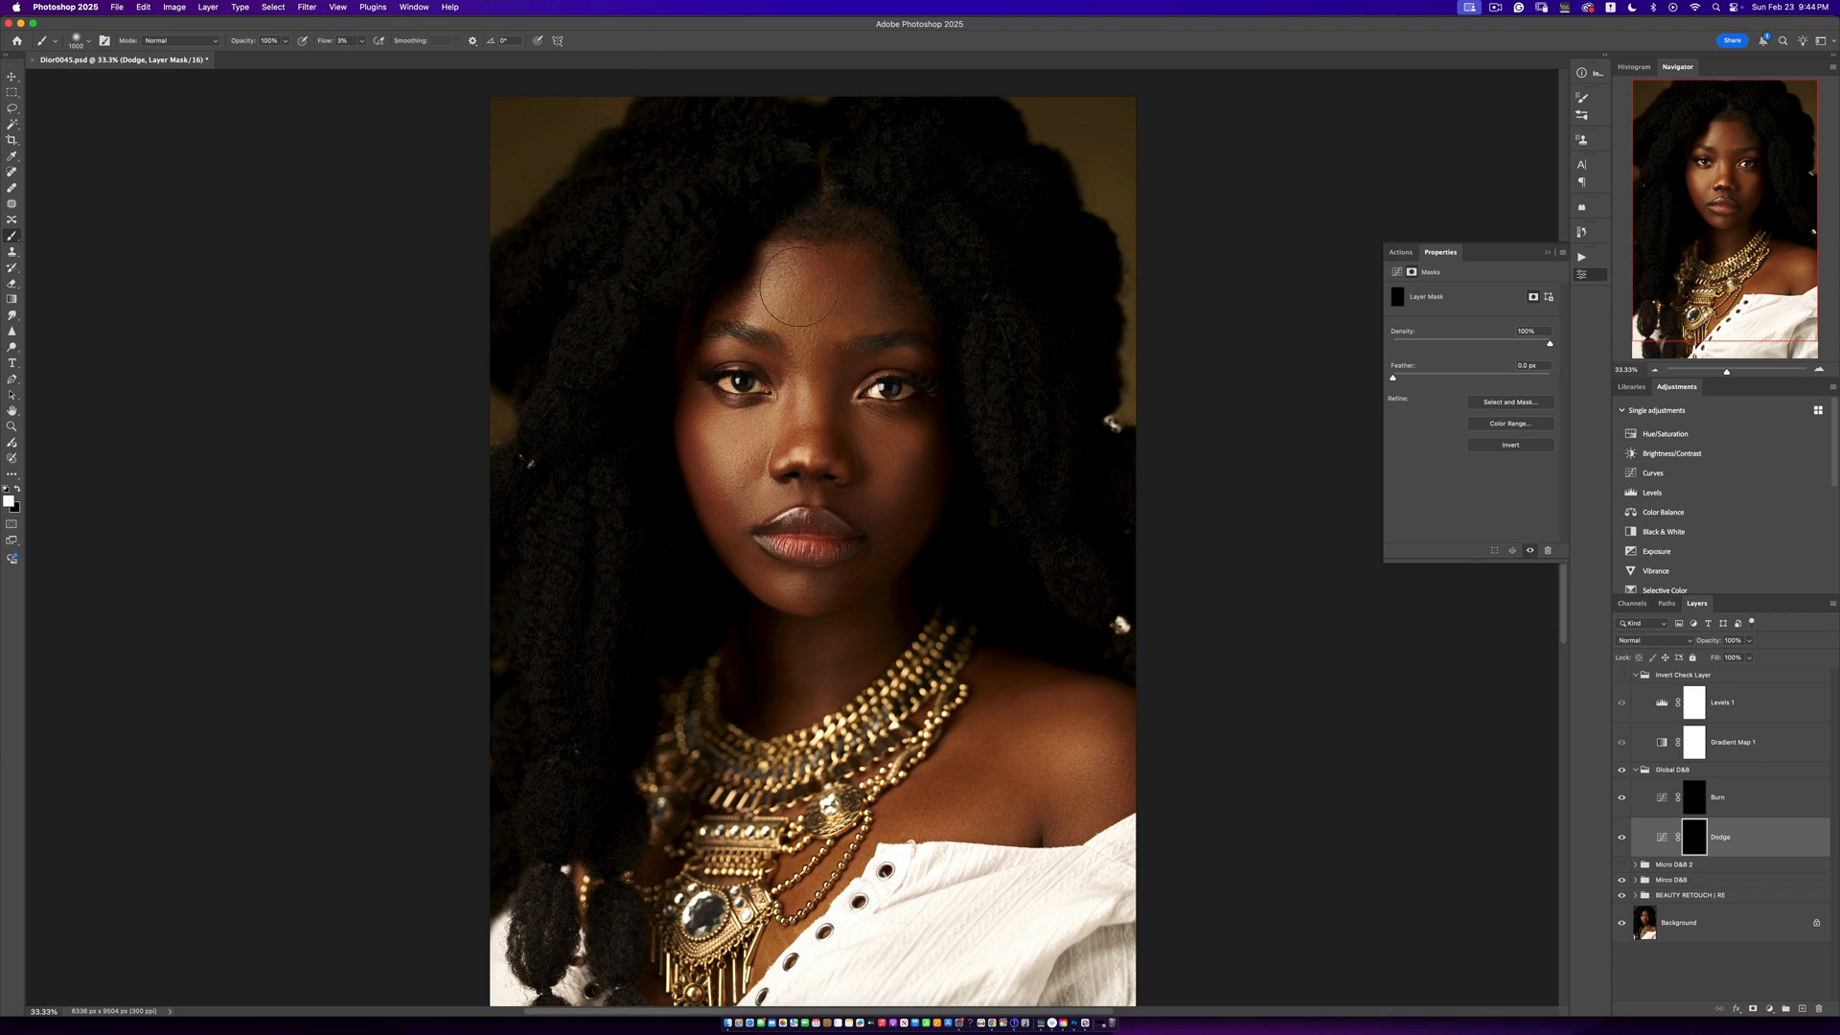
left_click_drag(800, 287, 794, 305)
key("[")
key("[")
key("[")
key("[")
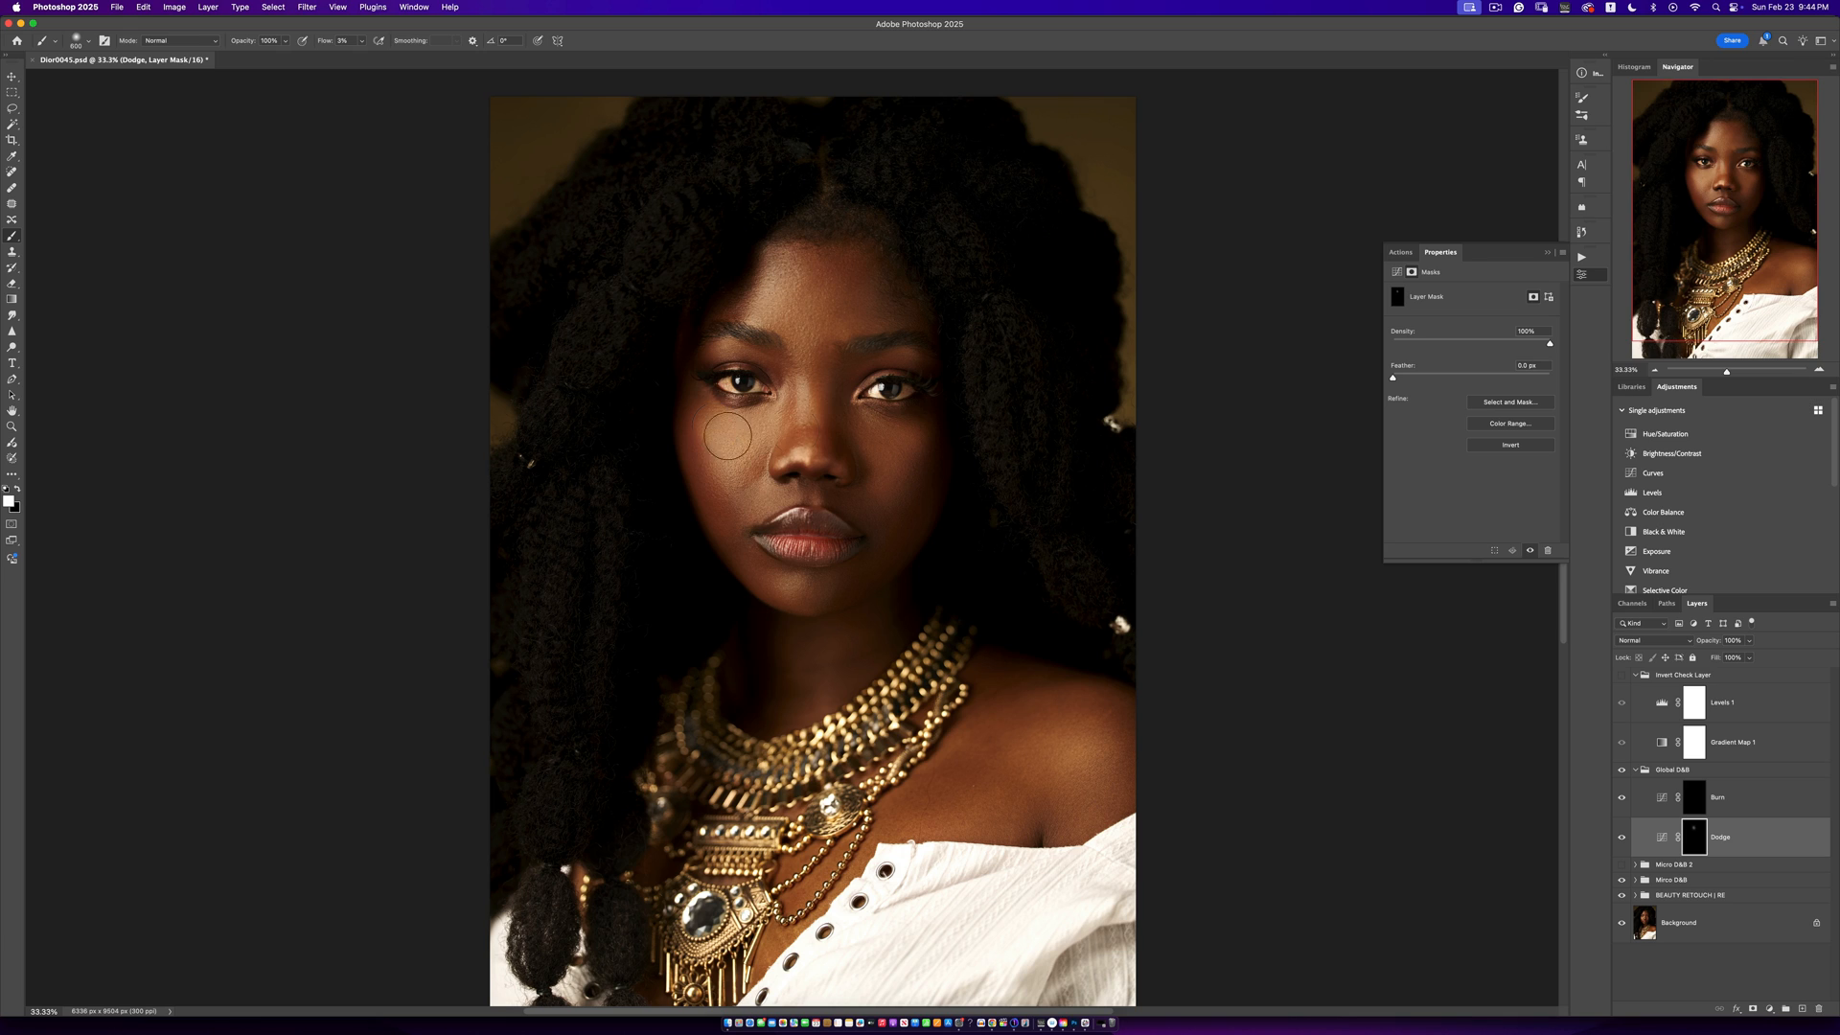
Paint white on the Dodge mask over the remaining face highlights, including cheek and forehead, varying the brush size to fit each area
key("[")
key("[")
key("[")
key("[")
key("bracketright")
key("bracketright")
key("bracketright")
key("bracketright")
key("bracketright")
key("bracketright")
key("bracketleft")
key("bracketright")
key("bracketright")
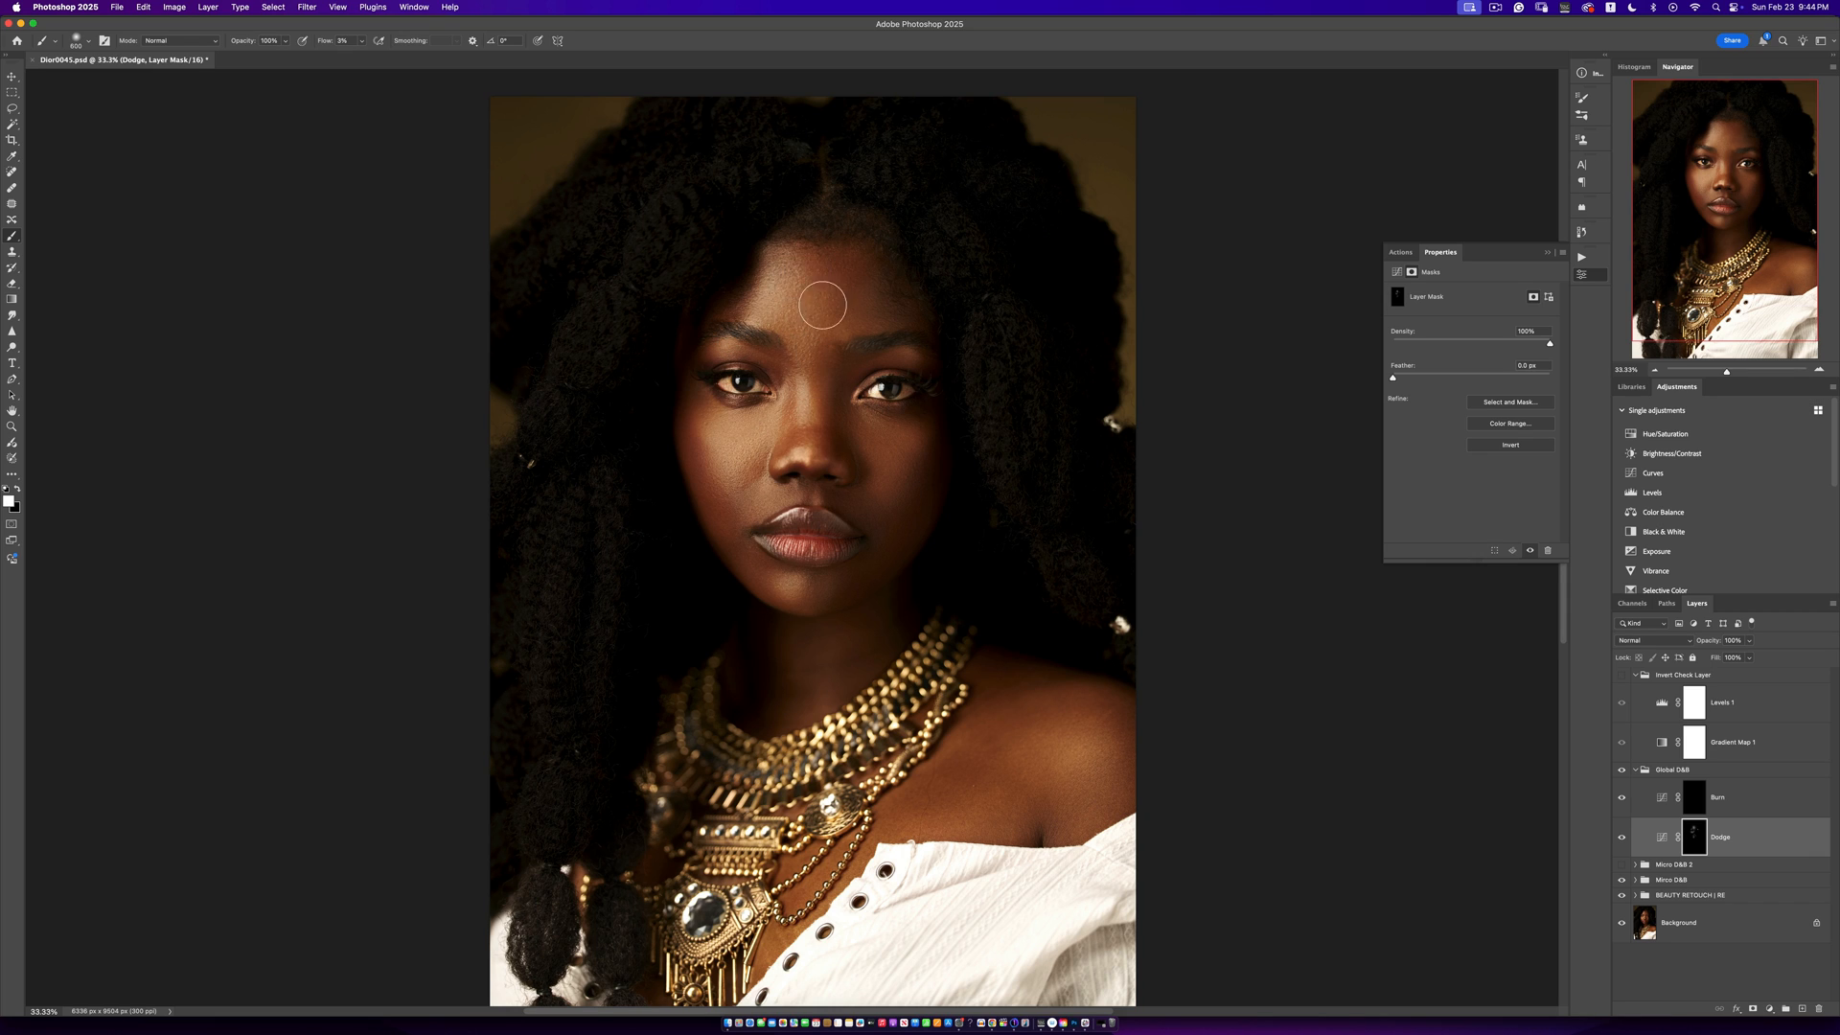
key("bracketright")
key("bracketright")
key("bracketright")
key("bracketright")
key("bracketleft")
key("bracketleft")
key("bracketleft")
key("bracketleft")
key("bracketleft")
key("bracketright")
key("bracketright")
key("bracketright")
Deepen the facial shadows by painting white on the Burn layer mask around the mouth, cheeks and temple with varied brush sizes
left_click(1698, 797)
key("bracketright")
key("bracketright")
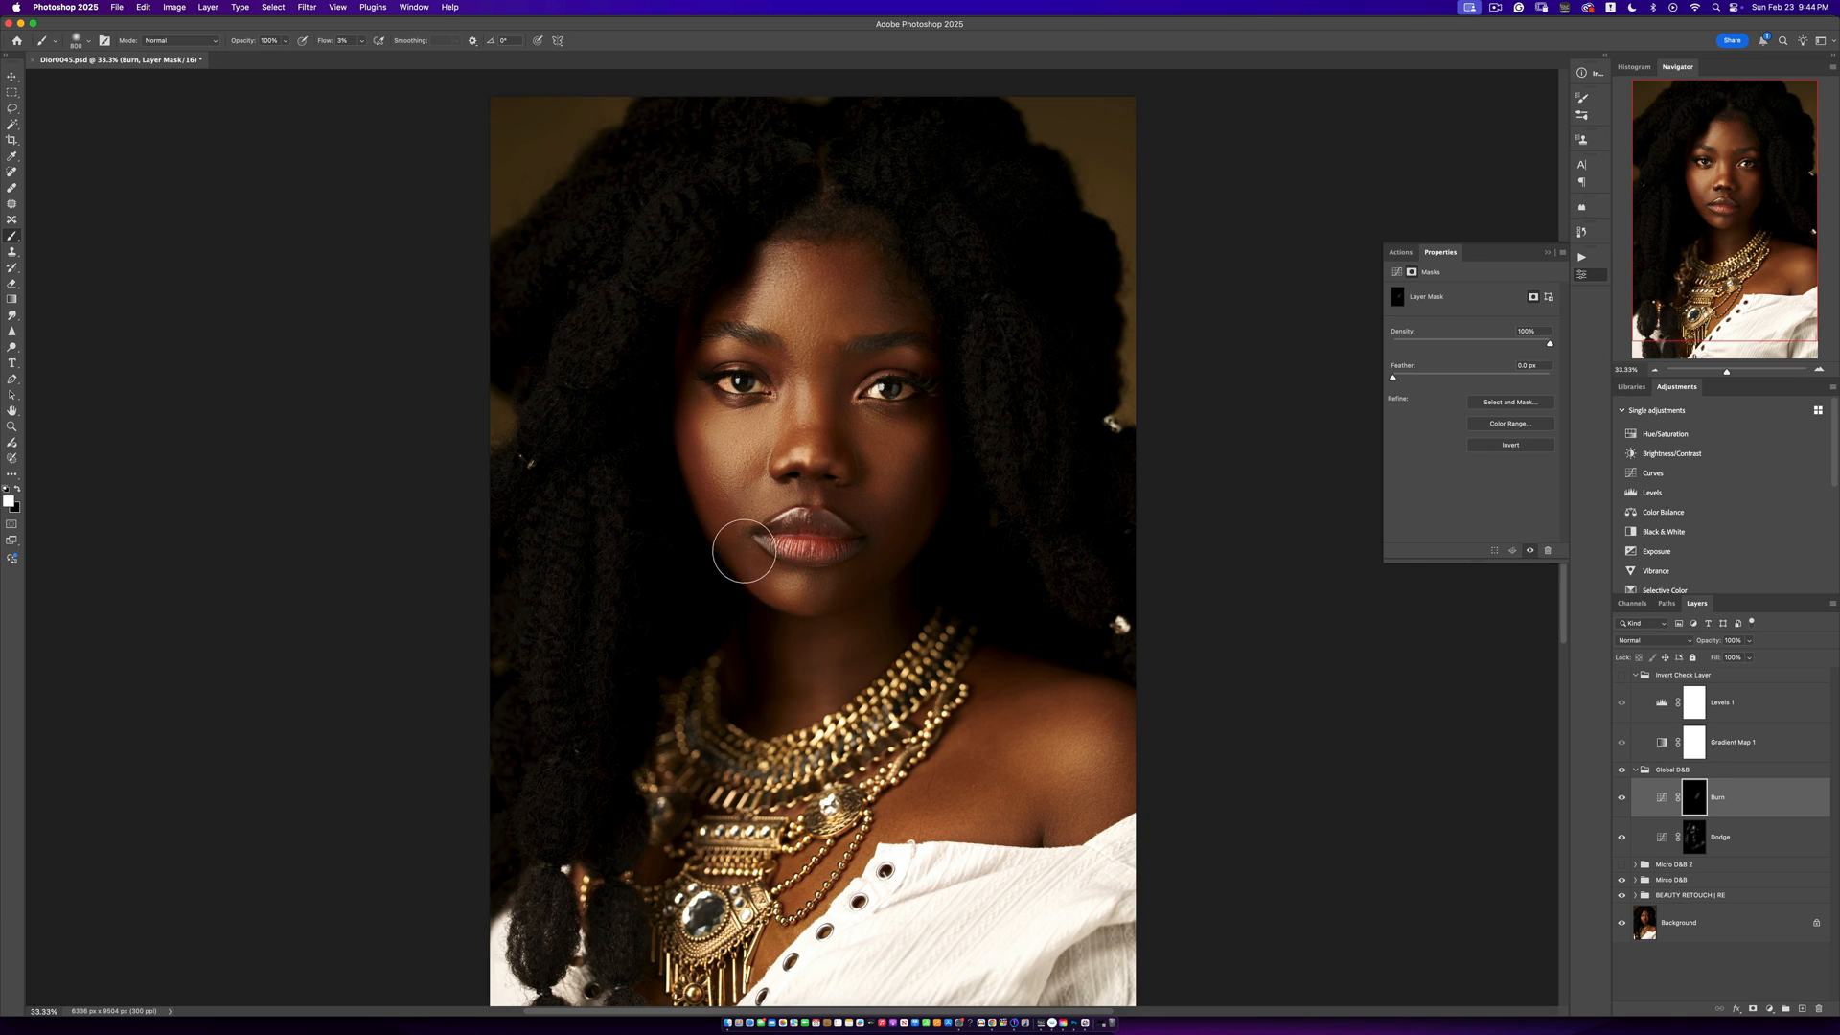
key("bracketleft")
key("bracketleft")
key("bracketleft")
key("bracketleft")
key("bracketright")
key("bracketright")
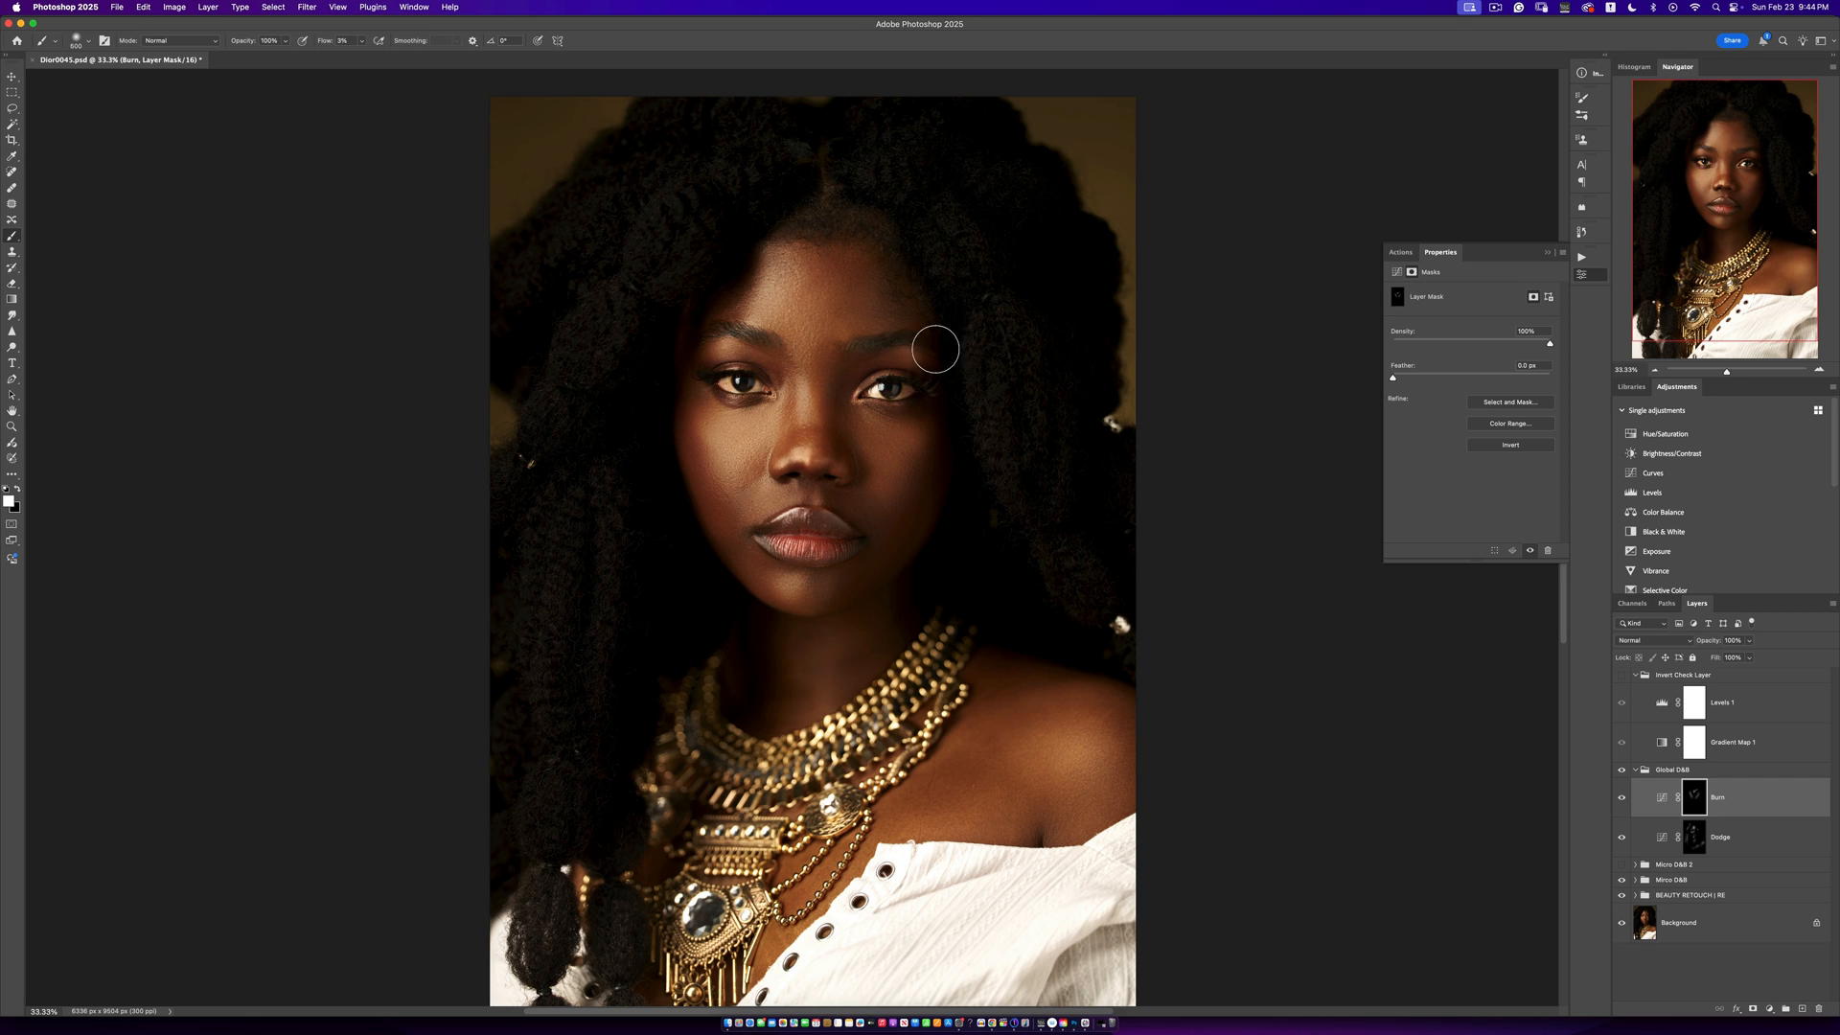
key("bracketright")
key("bracketright")
key("bracketleft")
key("bracketleft")
key("bracketleft")
key("bracketleft")
key("bracketleft")
key("bracketleft")
Compare the portrait with and without the Global D&B group, and collapse the group
left_click(1622, 772)
left_click(1621, 772)
left_click(1622, 772)
left_click(1622, 773)
left_click(1637, 772)
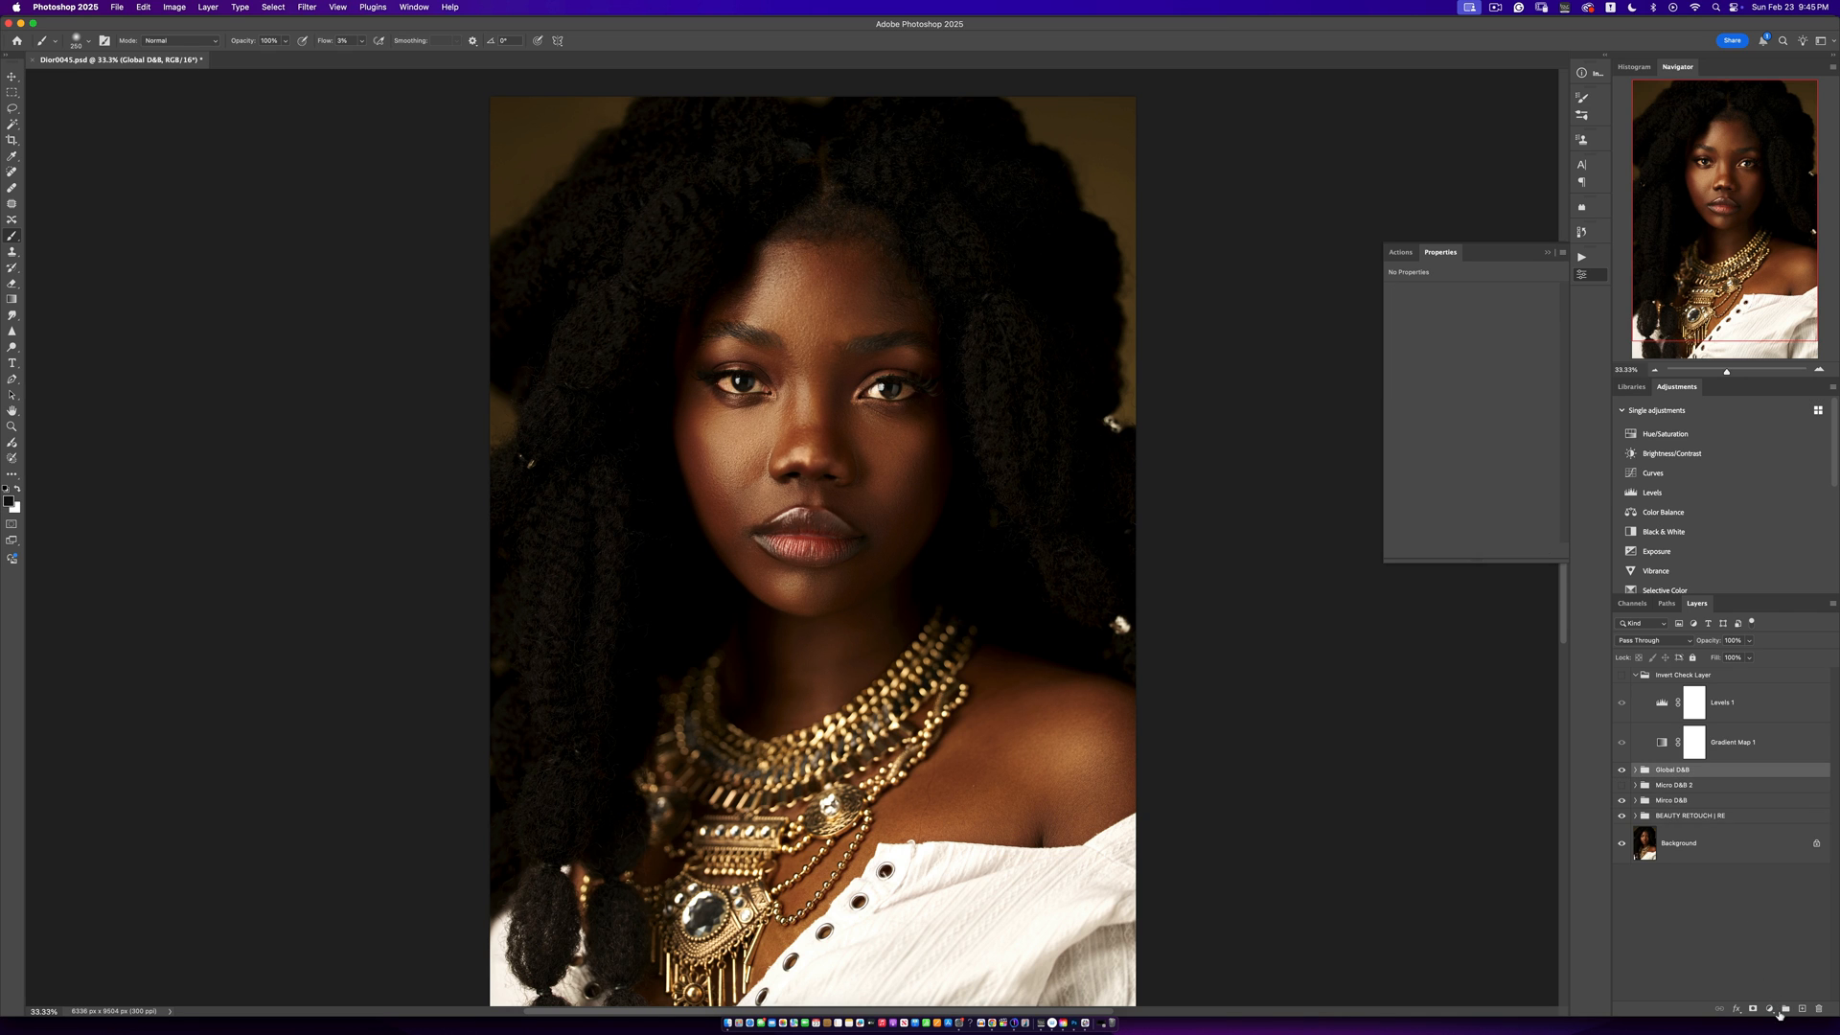
Add a Color Lookup adjustment layer above the Global D&B group and look through its 3D LUT presets
key("super+Tab")
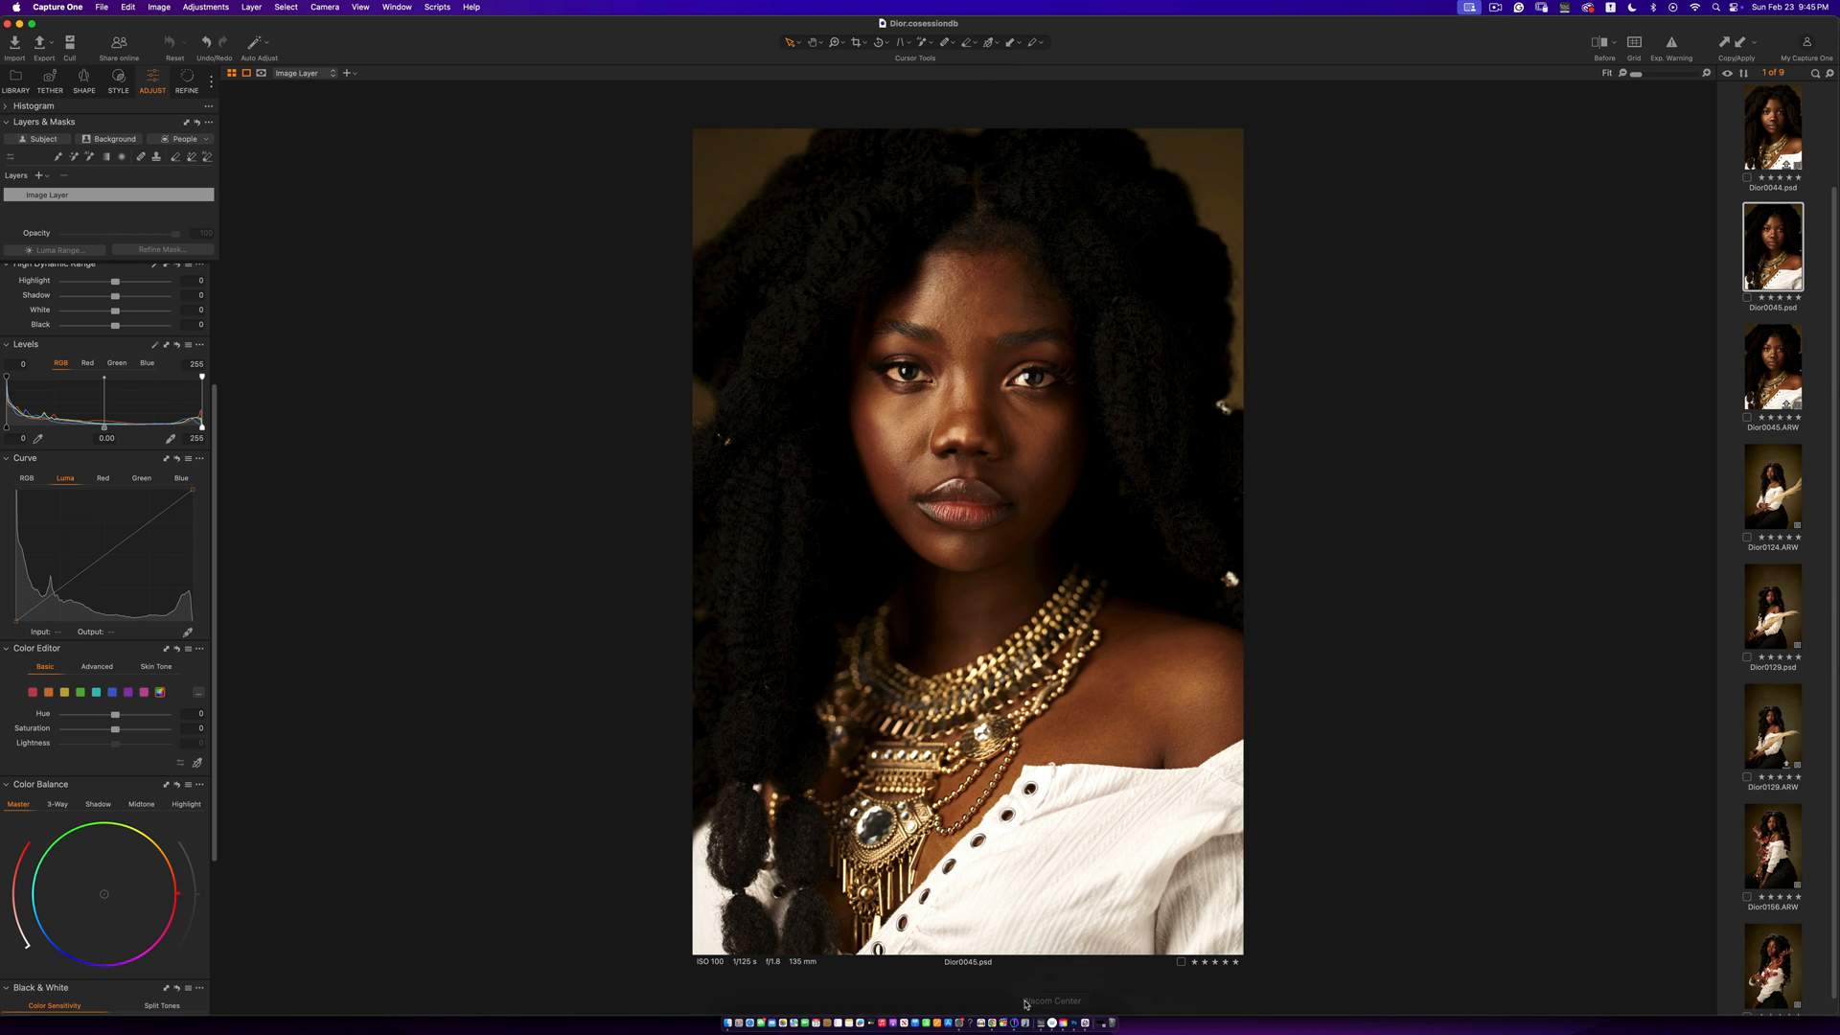
left_click(1072, 997)
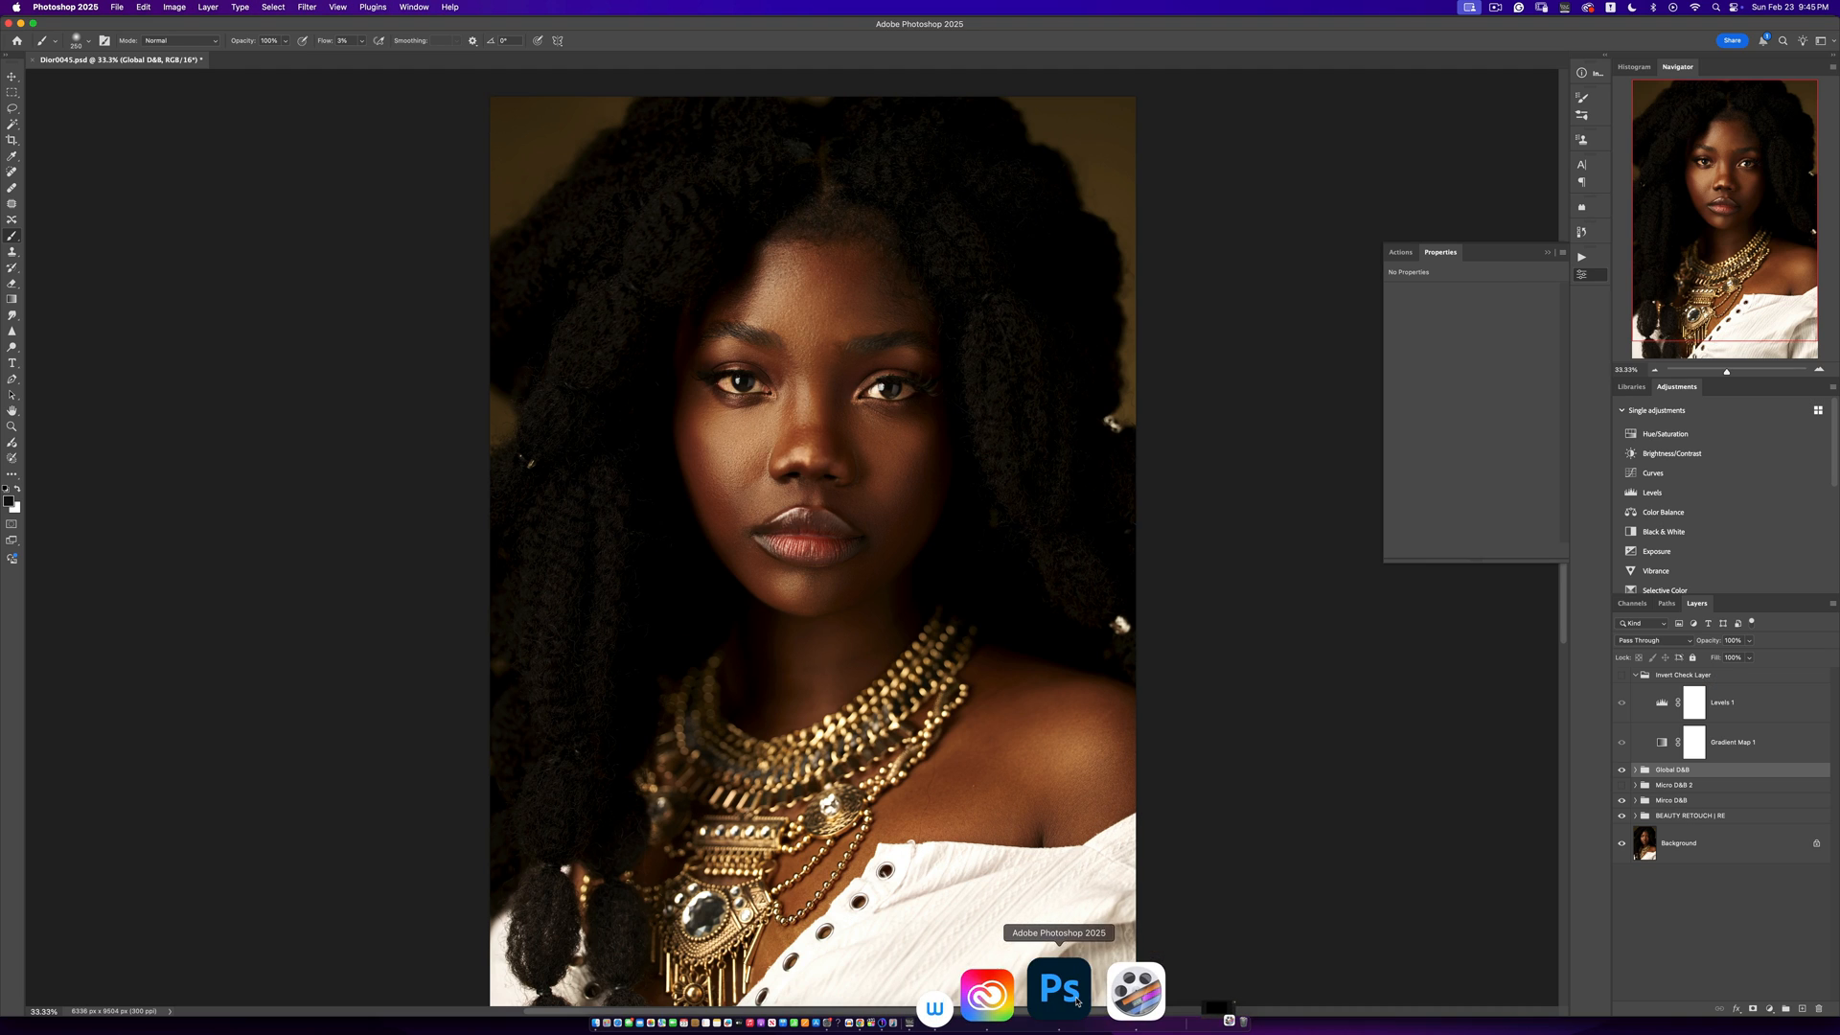
left_click(1764, 1005)
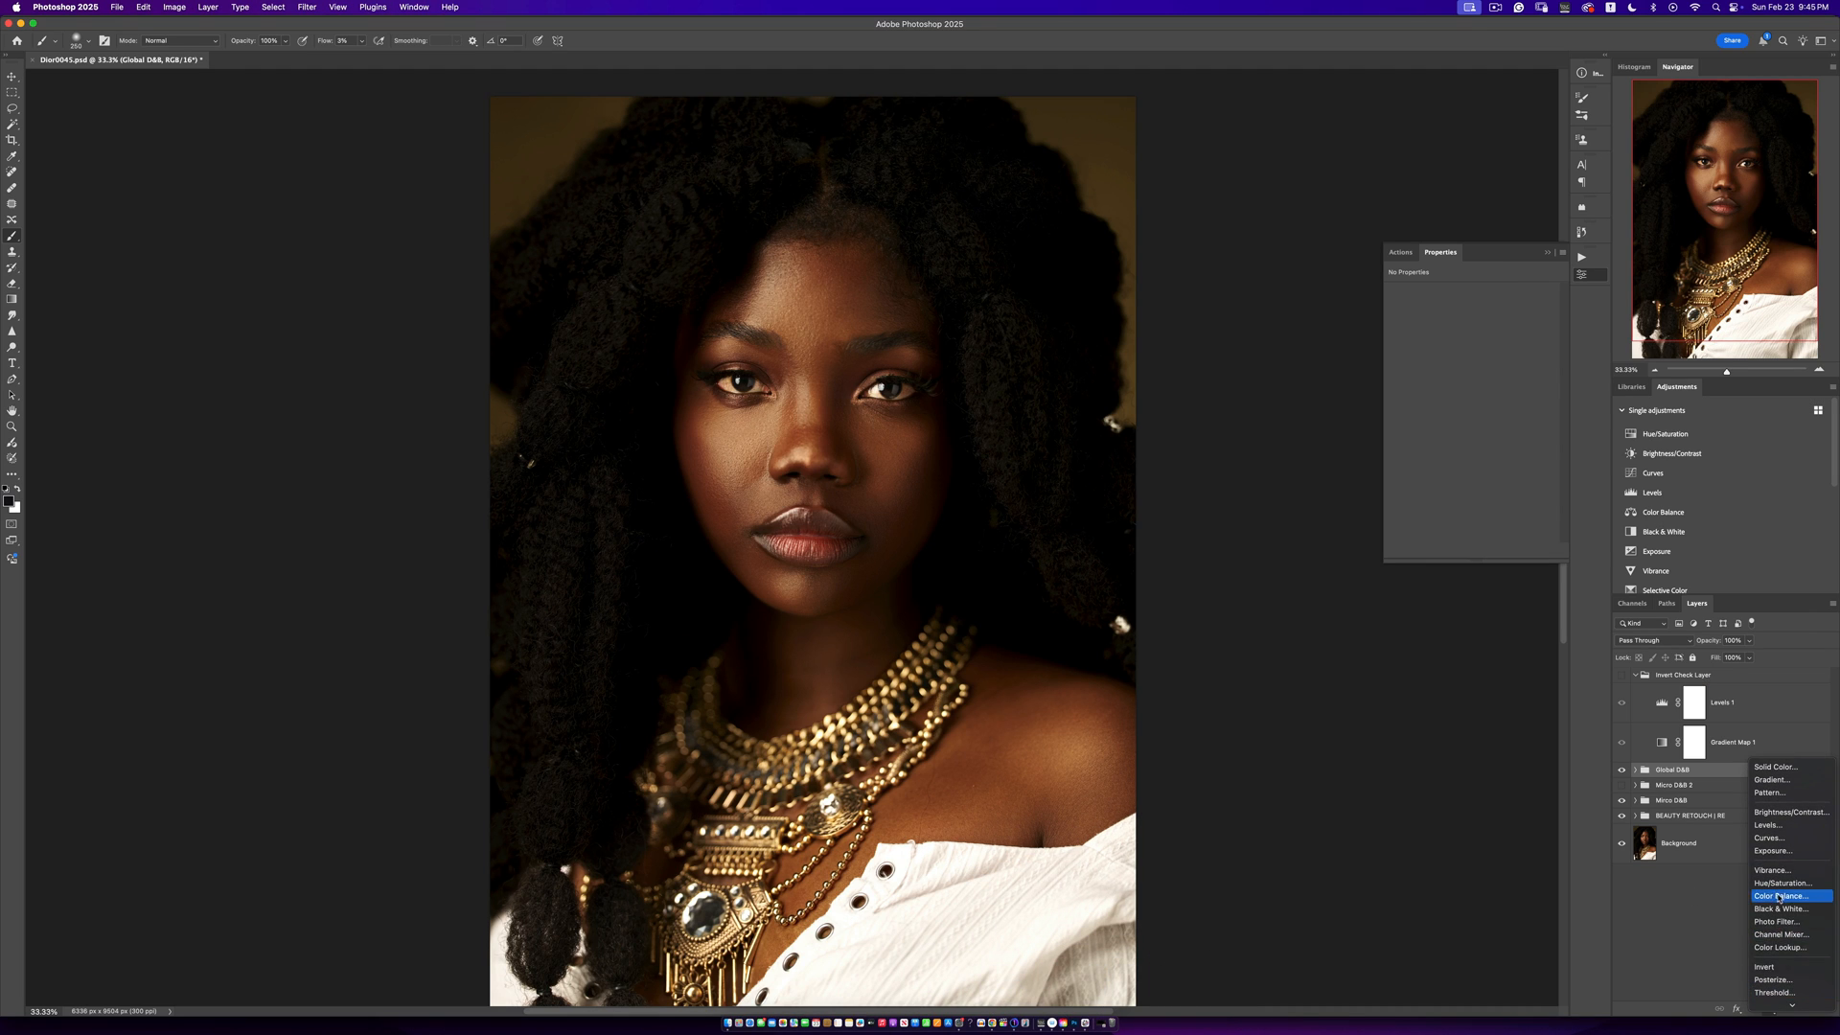
left_click(1785, 949)
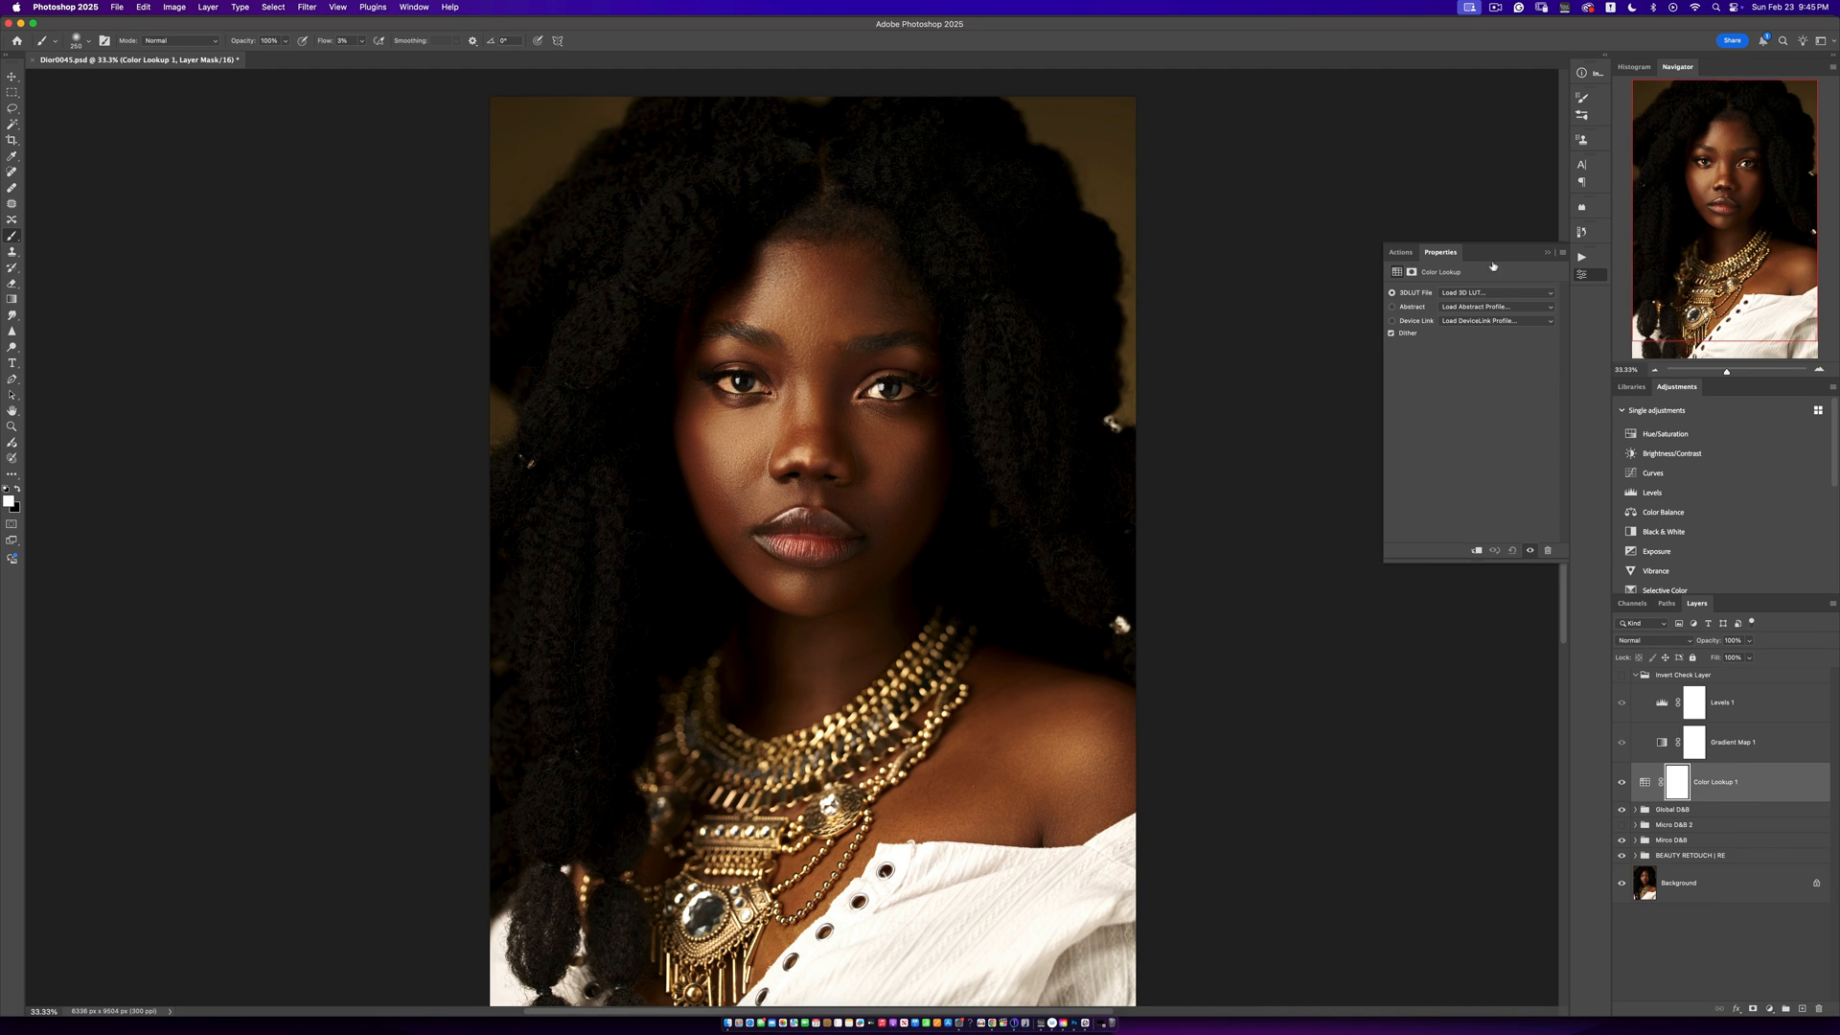
left_click(1496, 298)
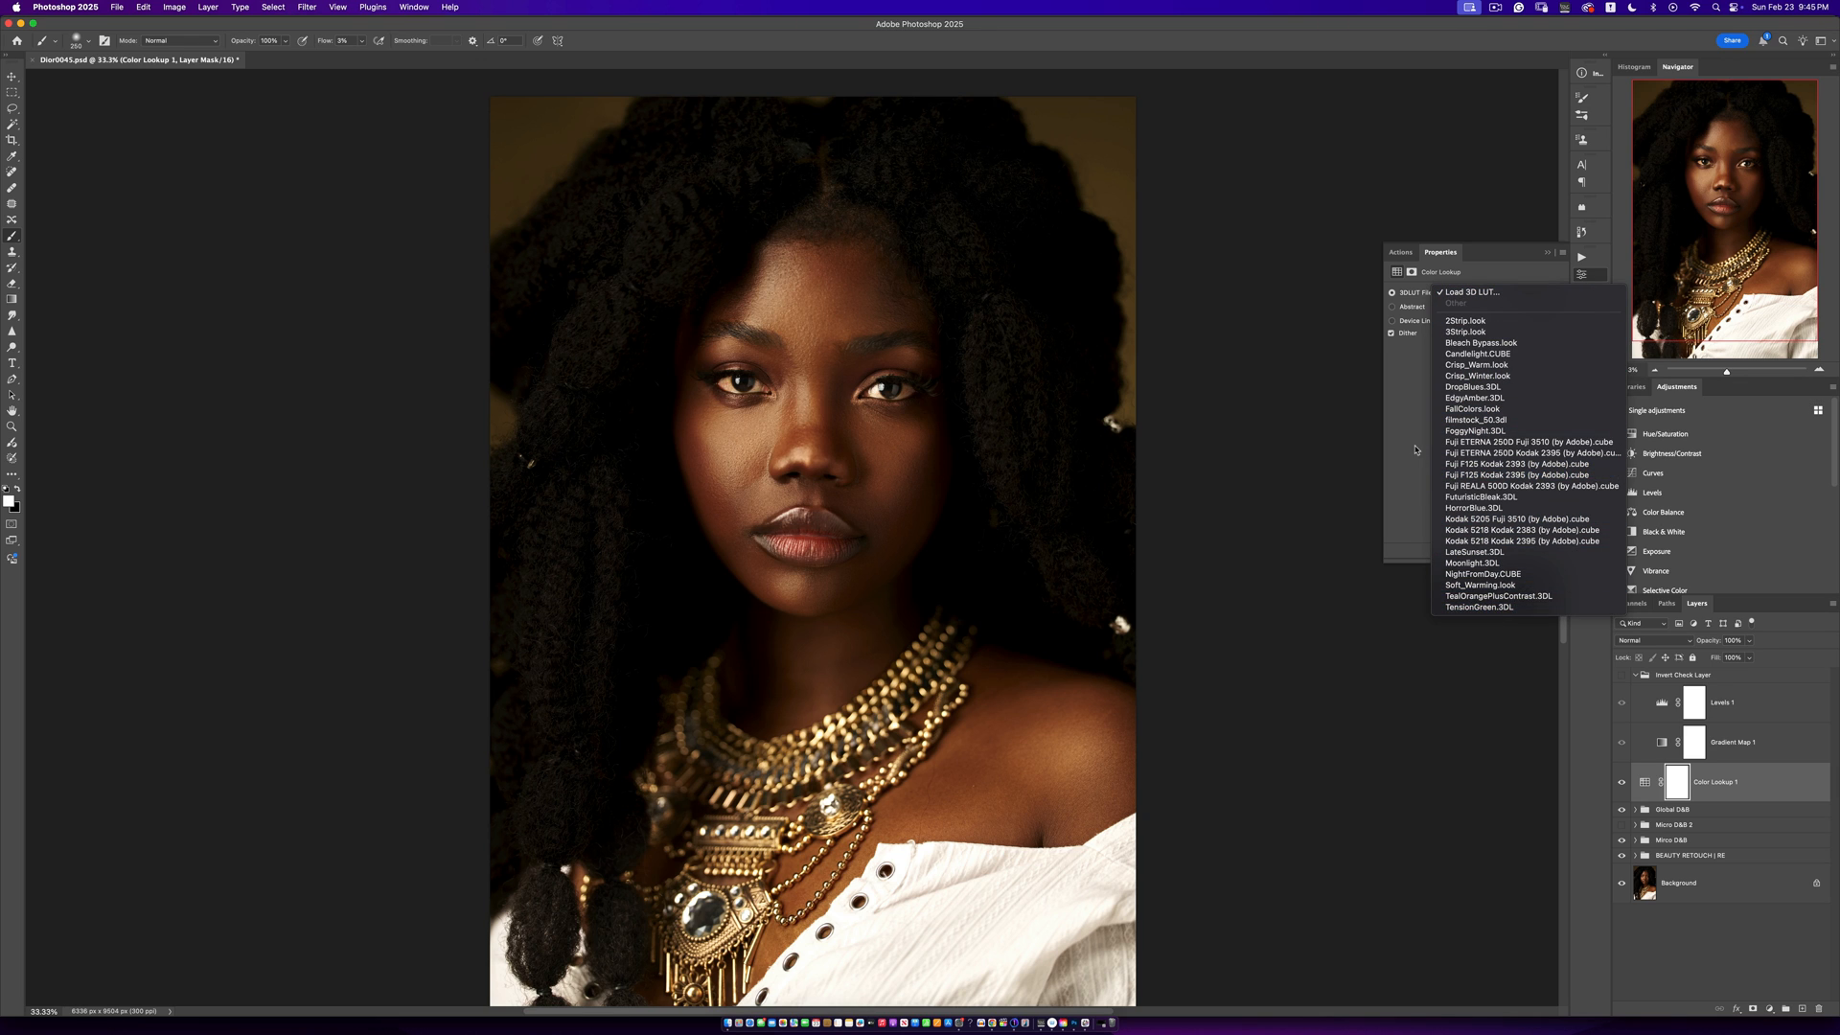
left_click(1441, 473)
left_click(1458, 298)
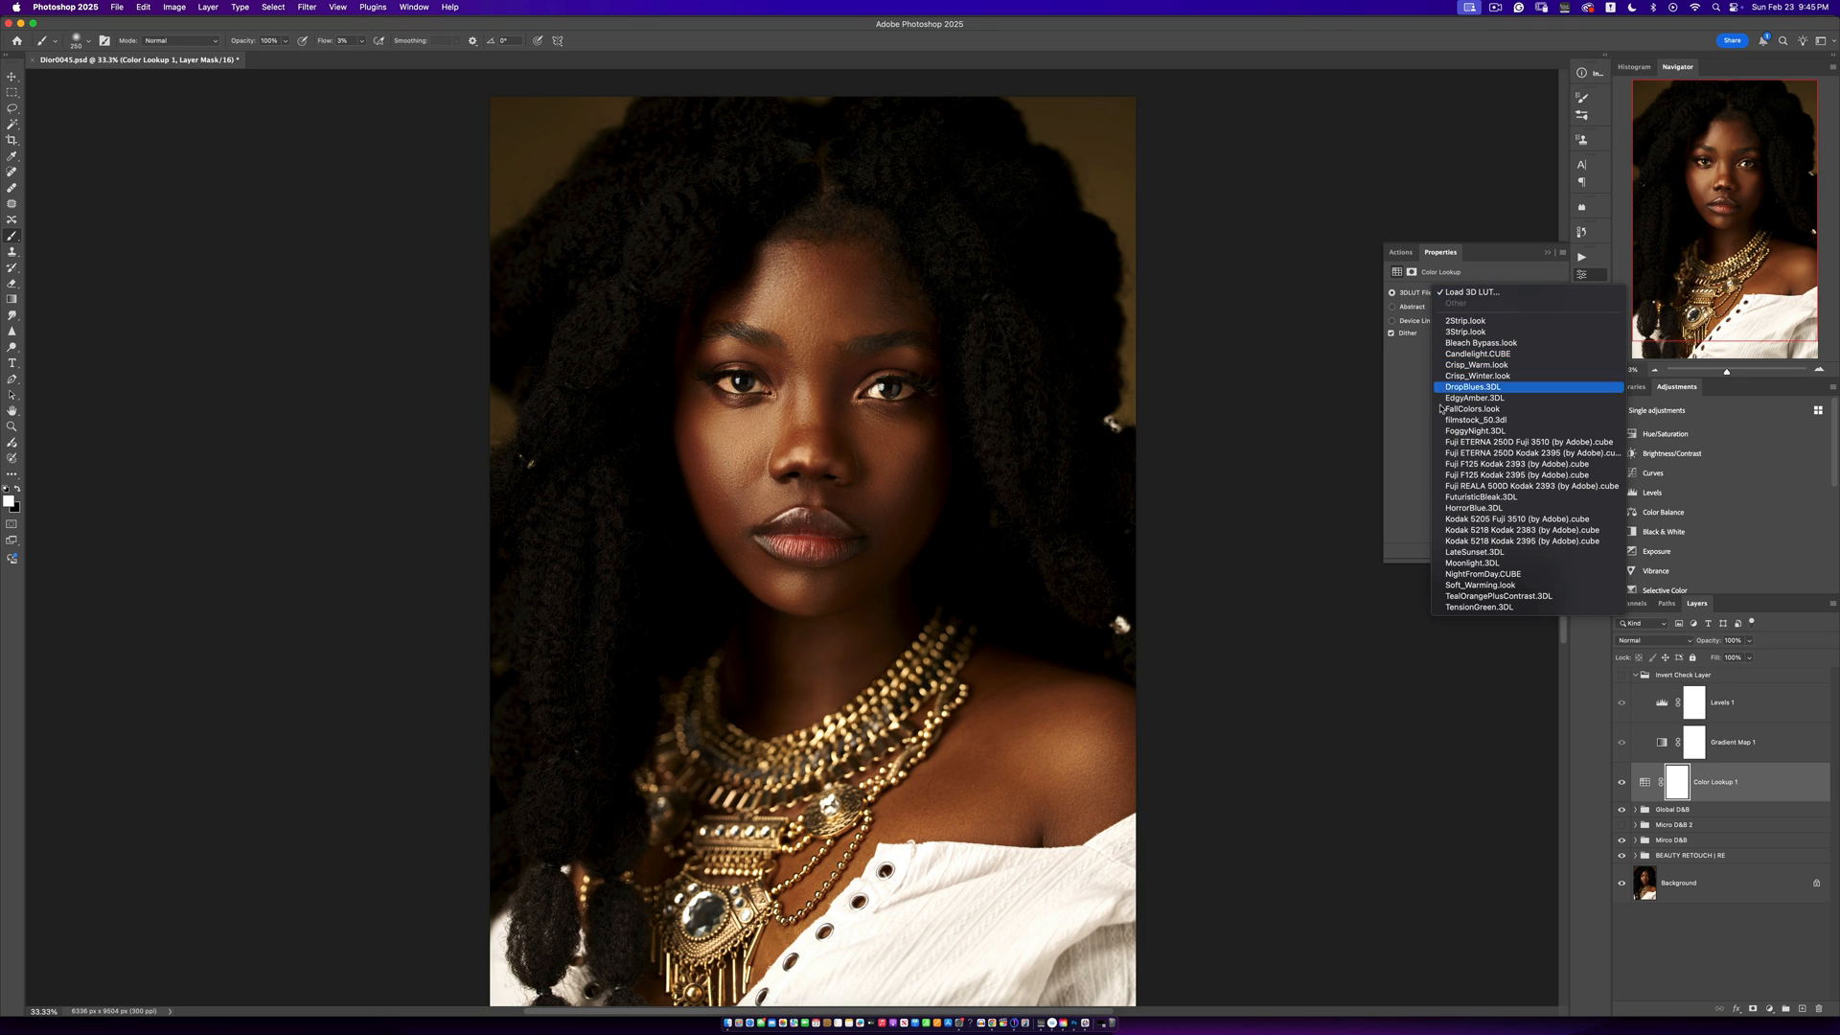
left_click(1439, 448)
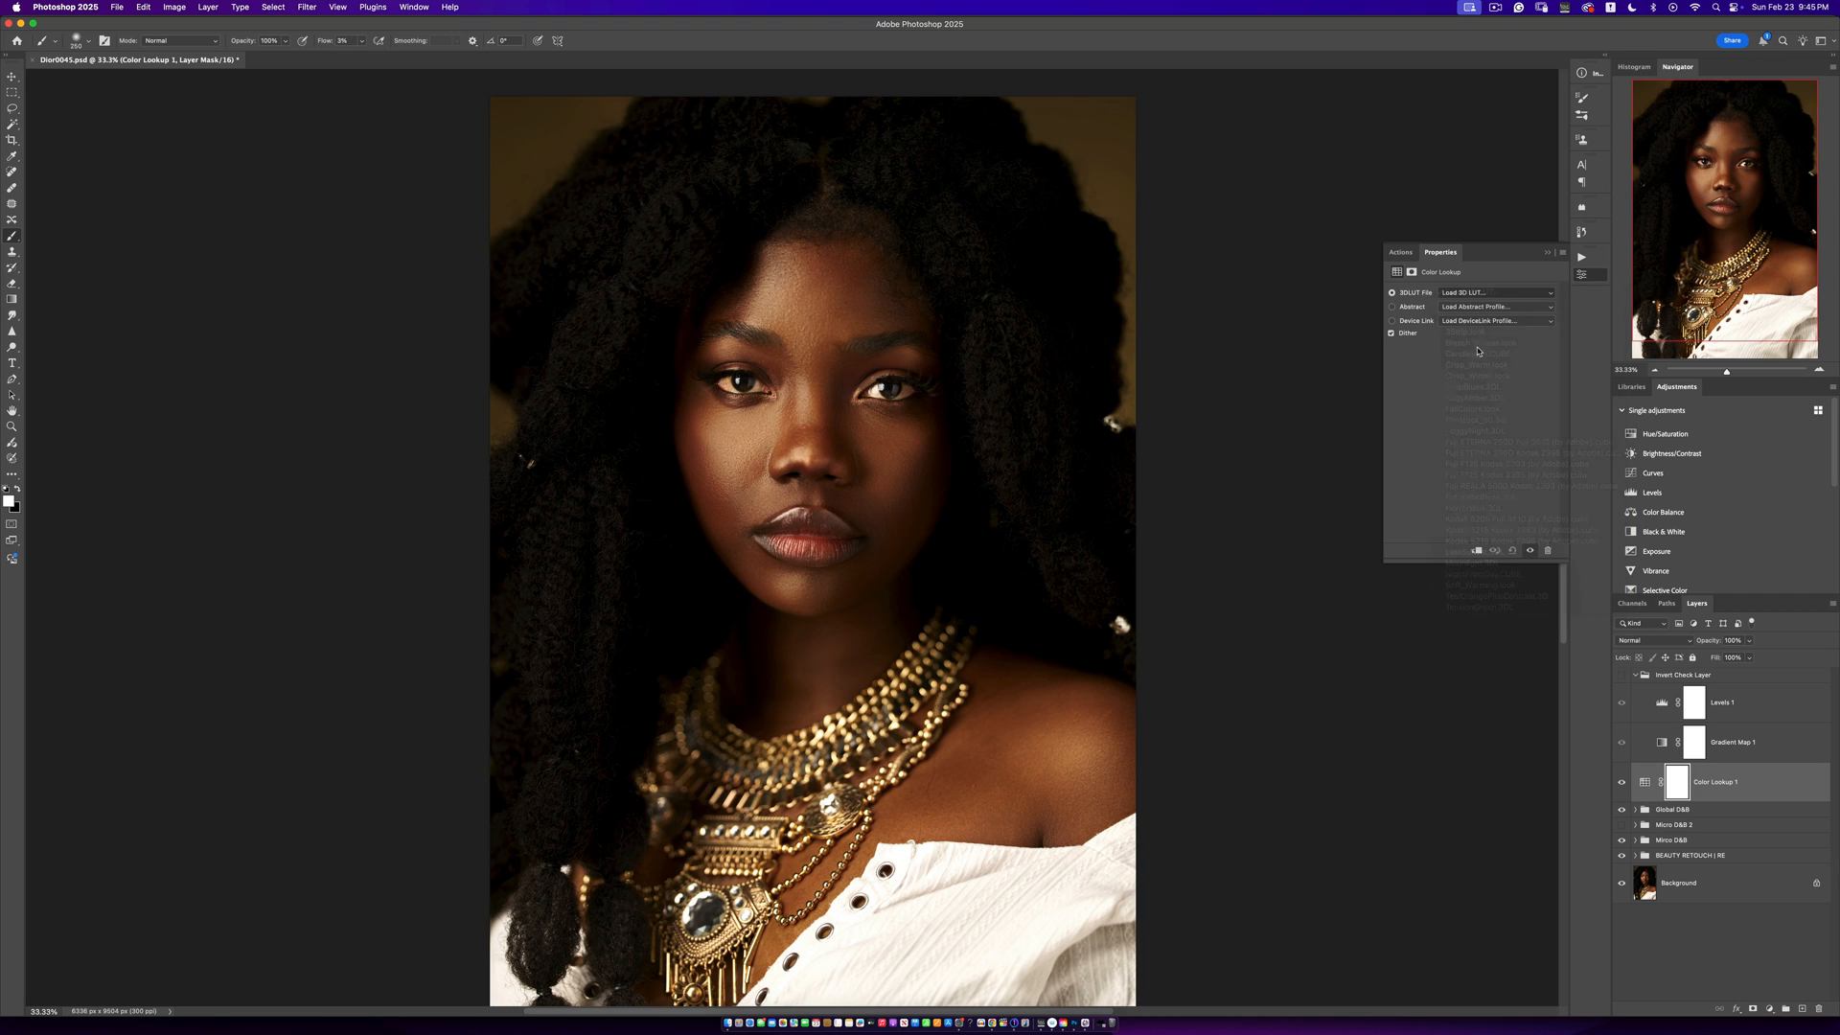
left_click(1547, 252)
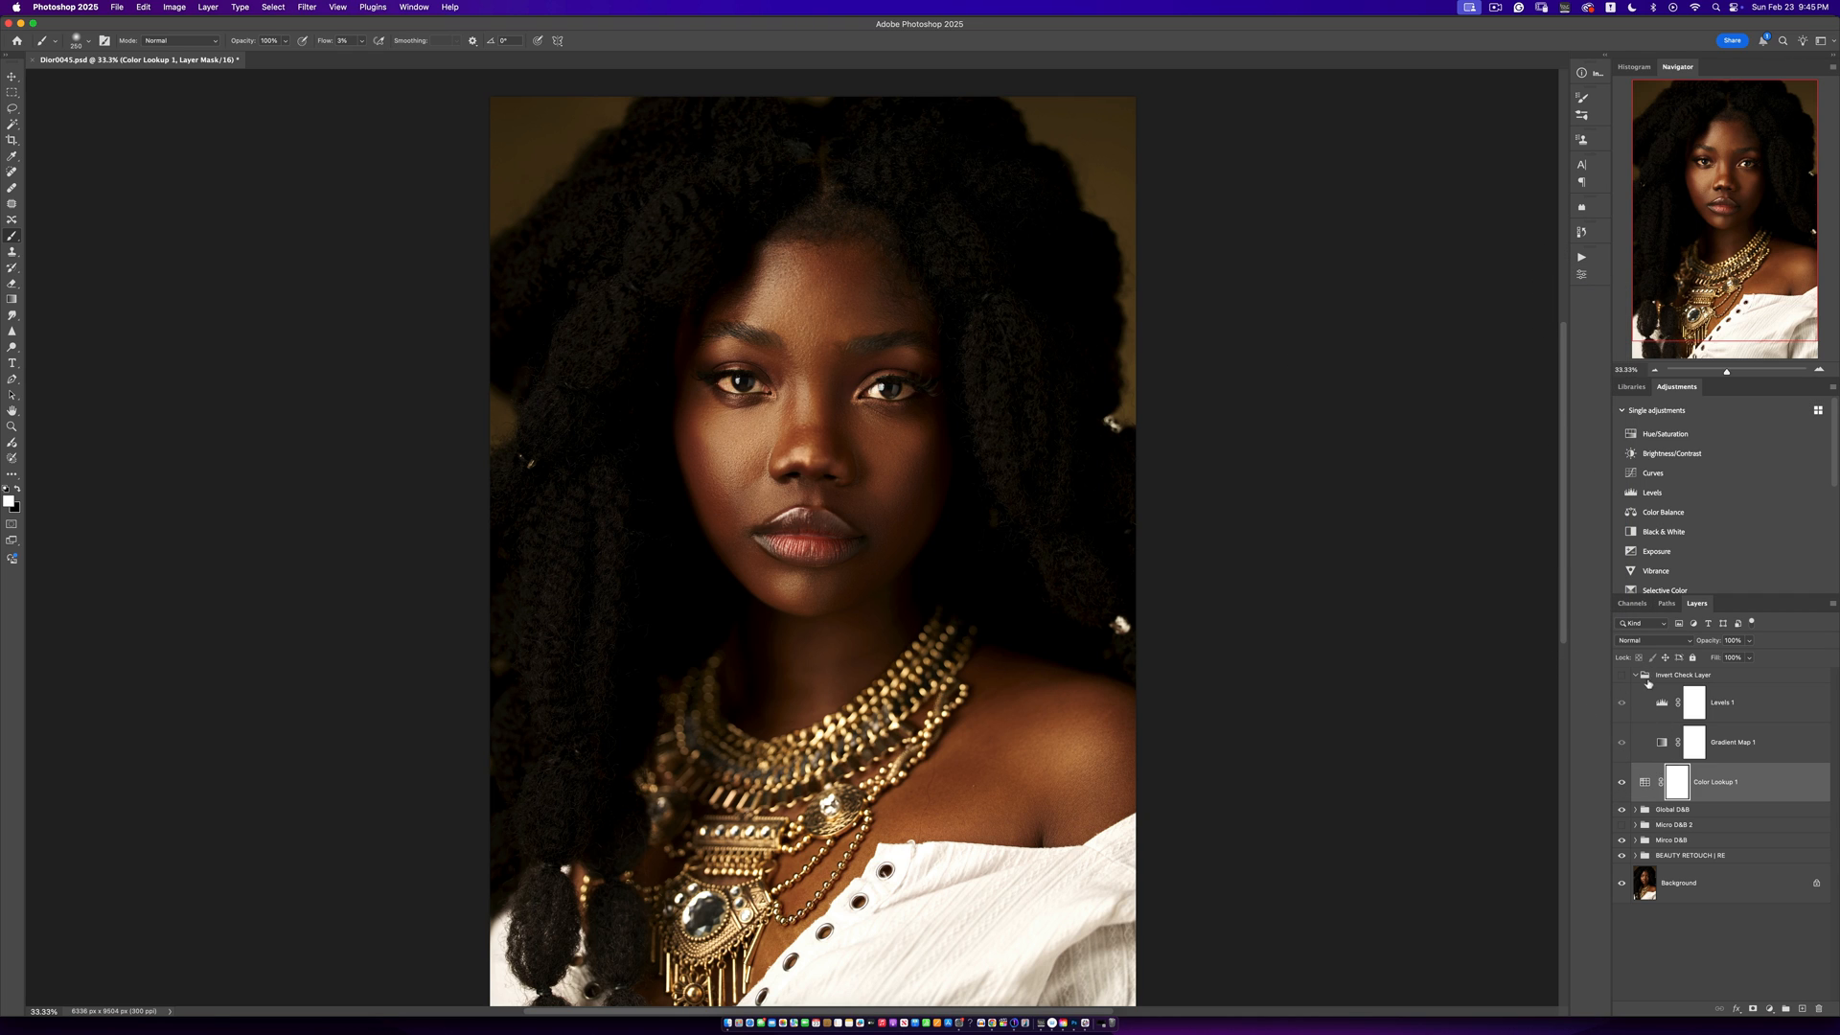
Run the Eyes N Teeth Whitening action, expand its group and select the Photo Filter 1 mask
left_click(1582, 257)
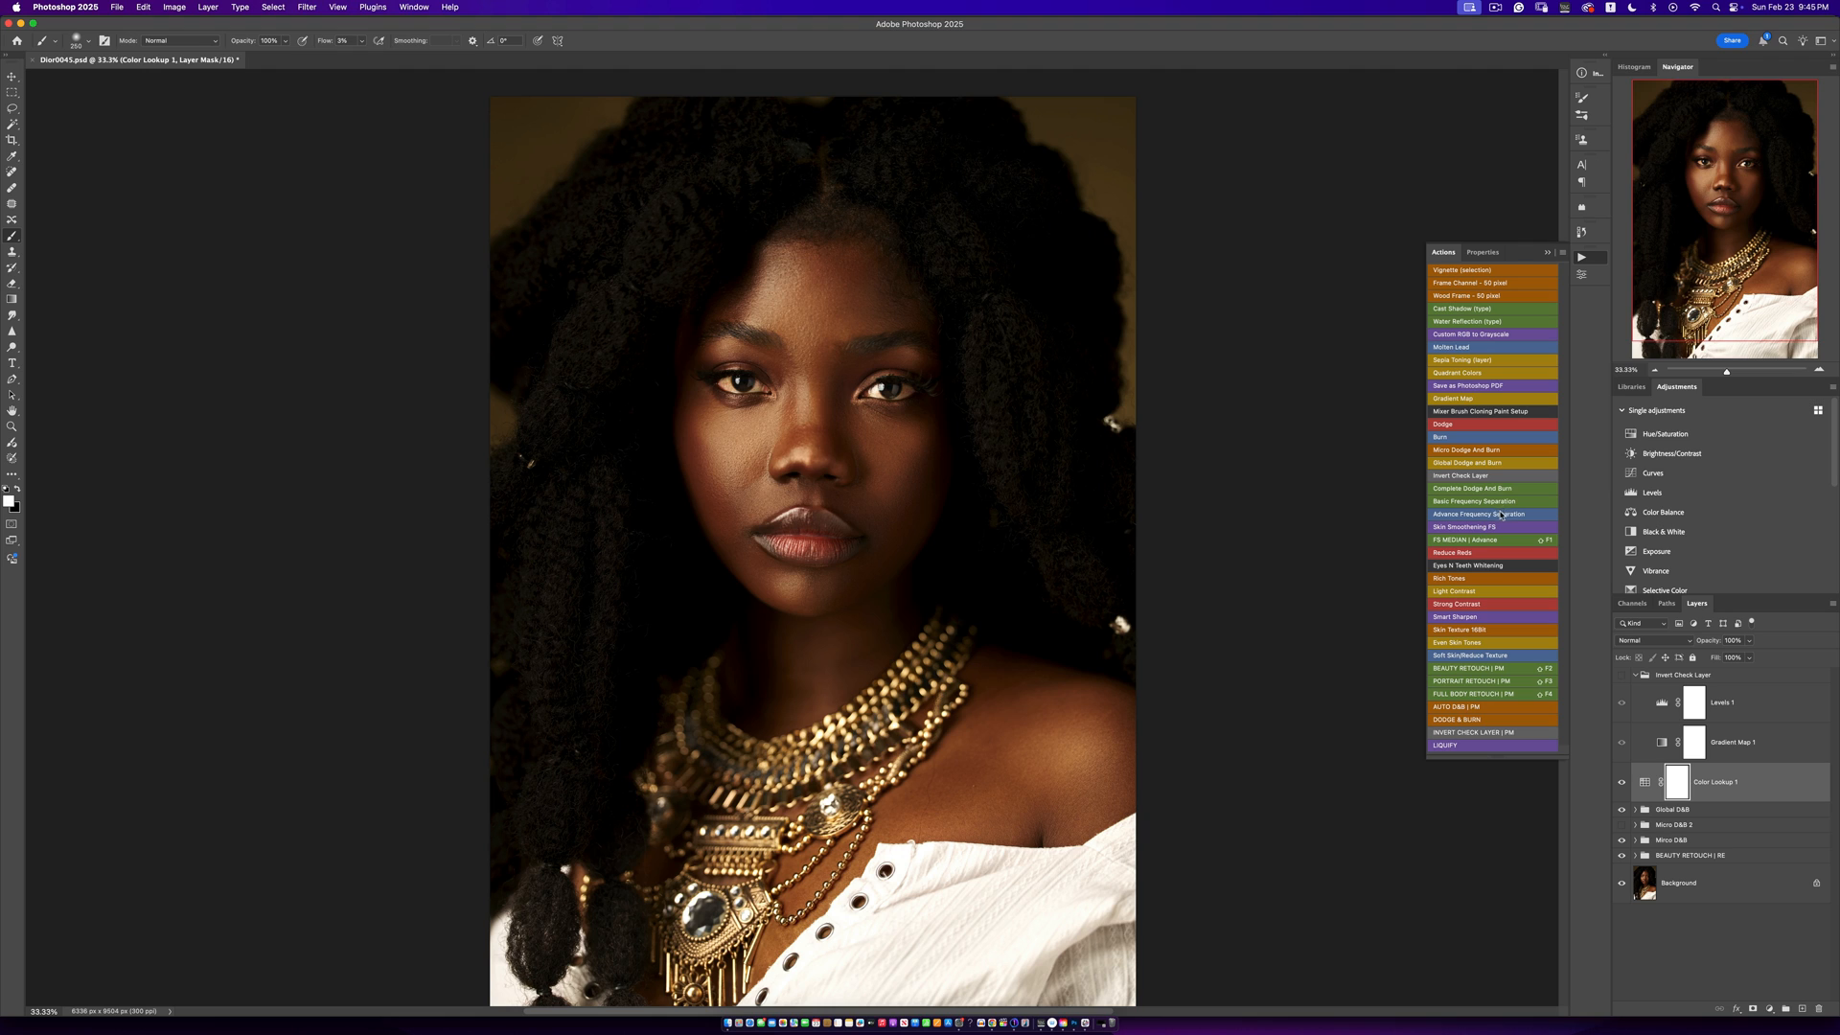
left_click(1450, 567)
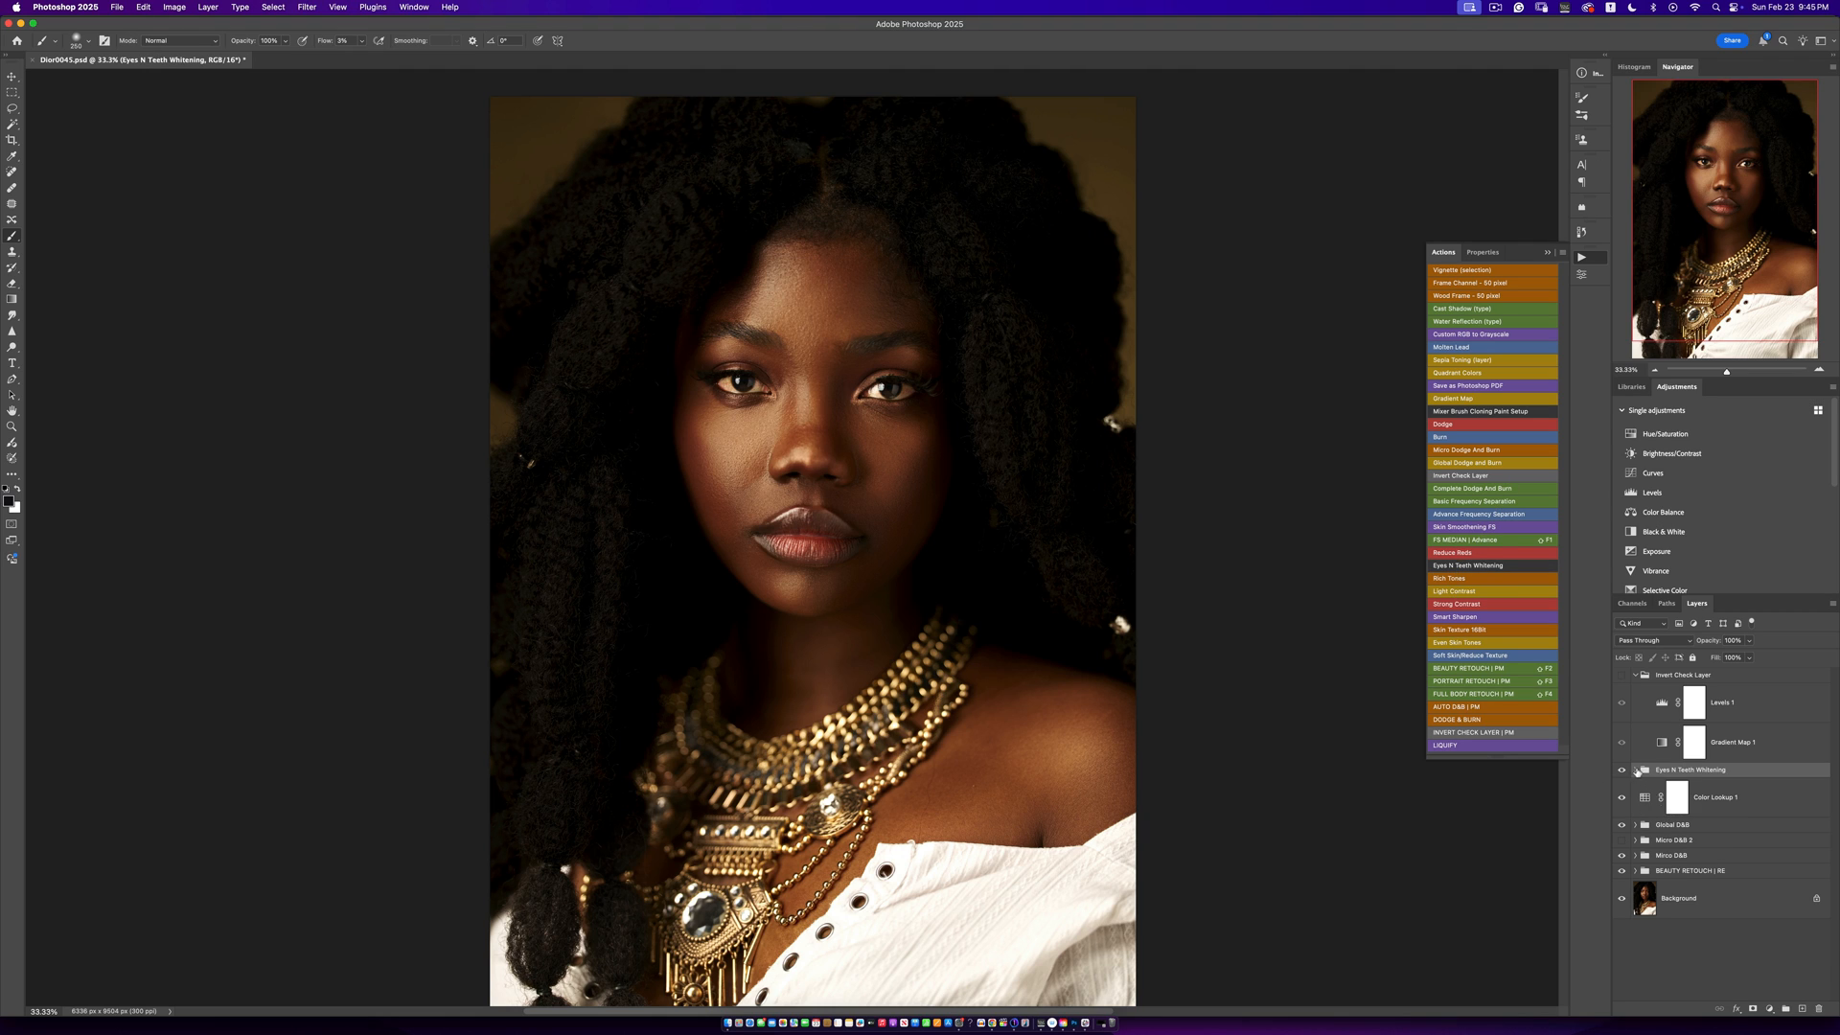
left_click(1637, 771)
left_click(1693, 876)
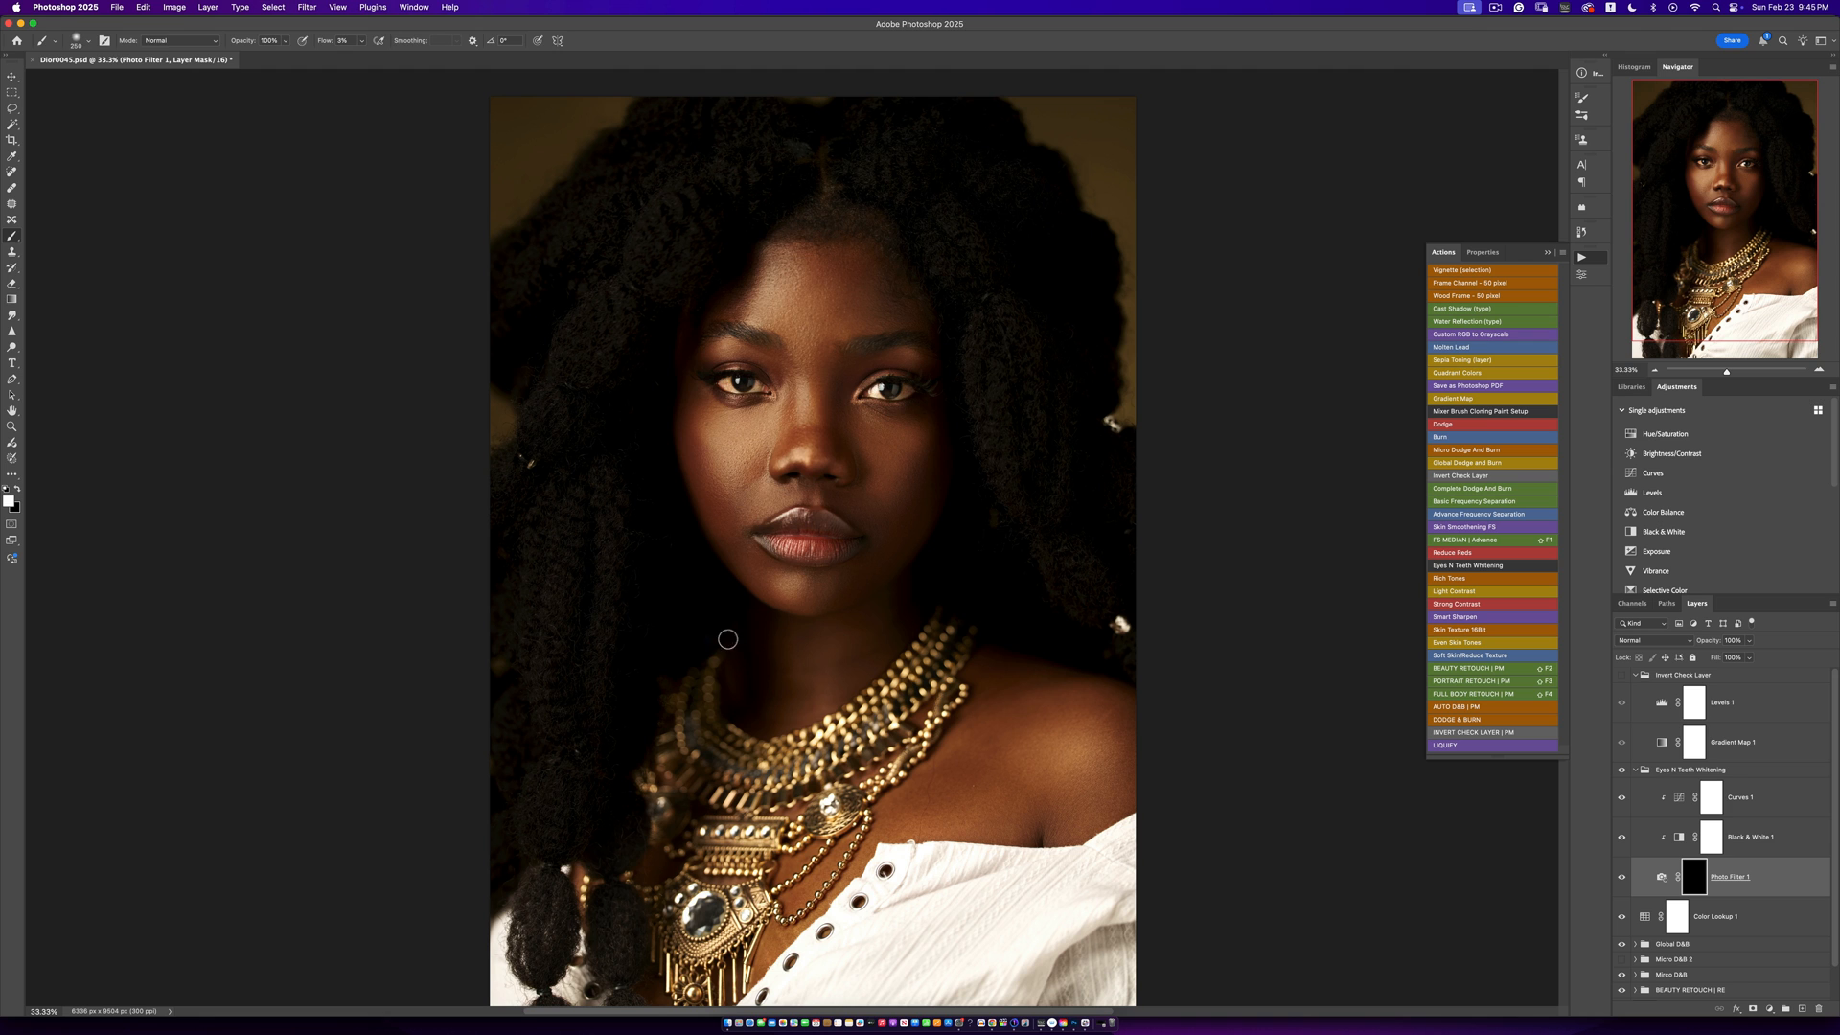
Whiten both eyes by painting white on the Photo Filter 1 mask with a small brush at 25% flow
key("z")
left_click(891, 356)
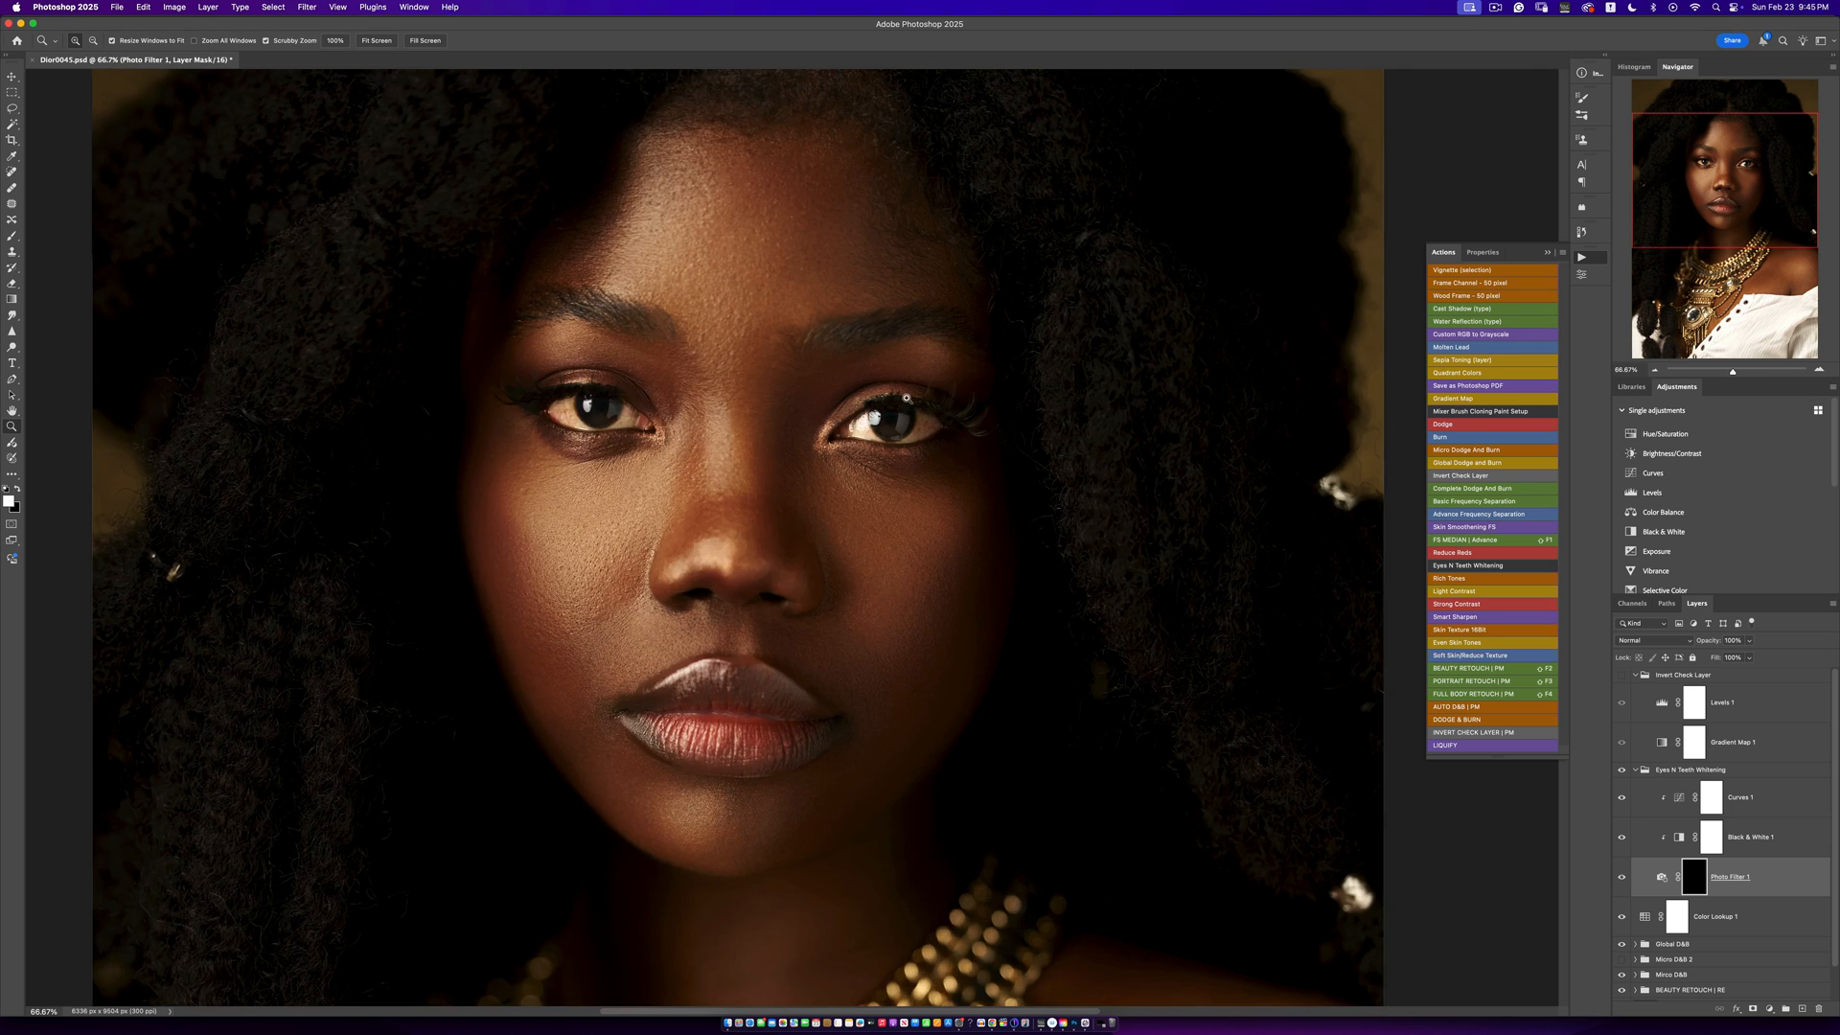
left_click(907, 397)
key("b")
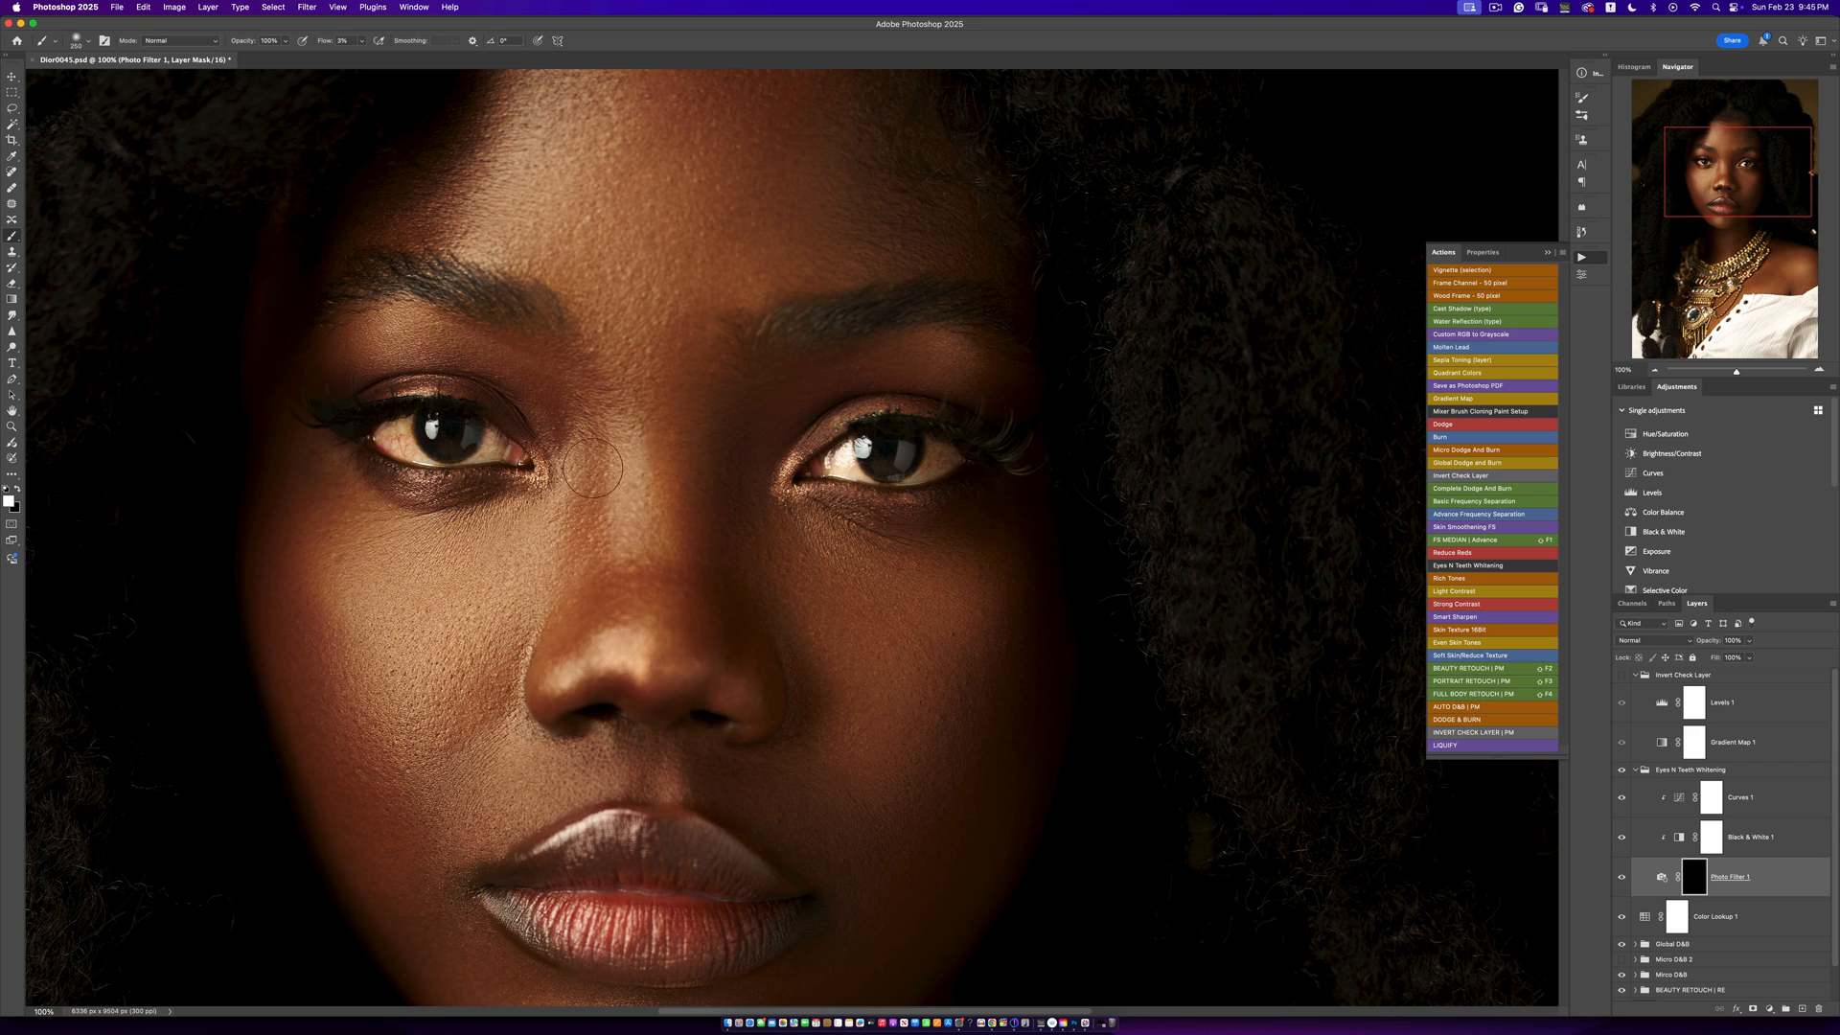
key("bracketleft")
key("bracketleft")
key("bracketleft")
key("bracketleft")
key("bracketleft")
key("bracketleft")
key("bracketleft")
key("bracketleft")
left_click_drag(362, 40, 380, 60)
mouse_move(413, 449)
left_mouse_down()
mouse_move(412, 424)
mouse_move(388, 439)
mouse_move(490, 437)
mouse_move(485, 455)
left_mouse_up()
key("bracketleft")
key("bracketright")
left_click_drag(851, 461, 941, 445)
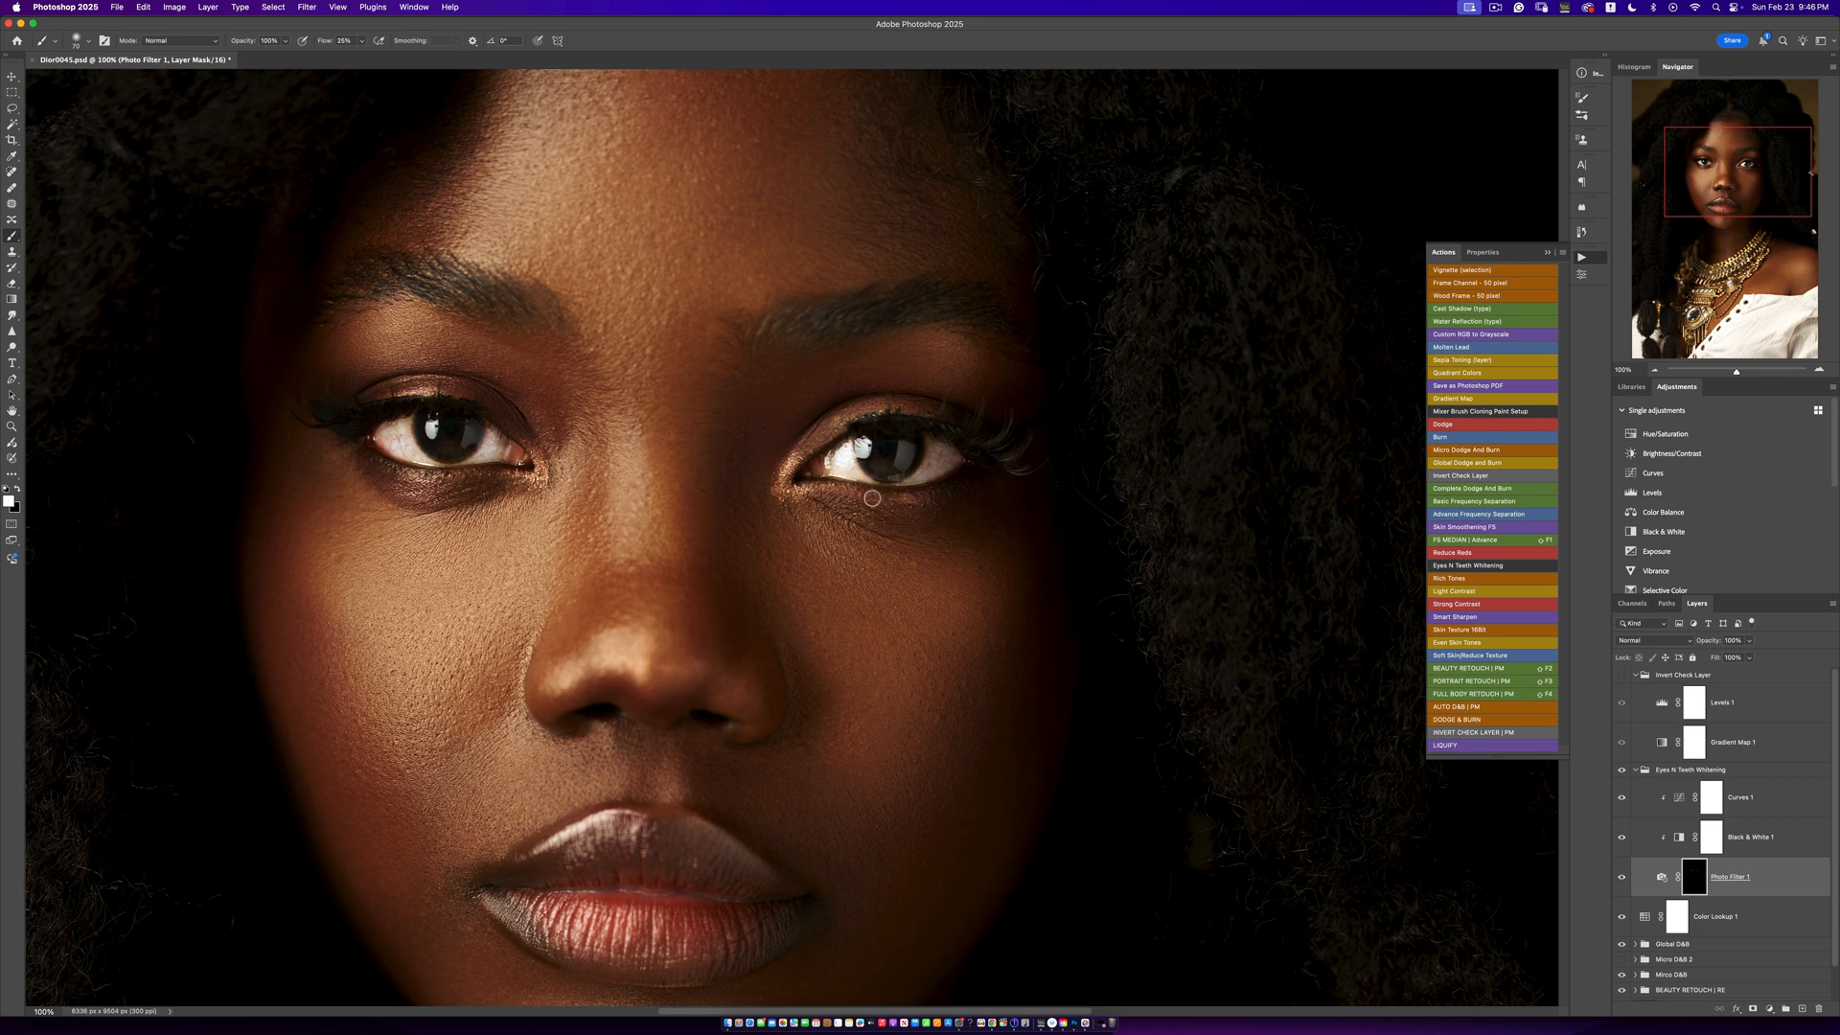
Reduce the opacity of the Curves 1 layer in the Eyes N Teeth Whitening group to 37%
key("z")
left_click(916, 562, "alt")
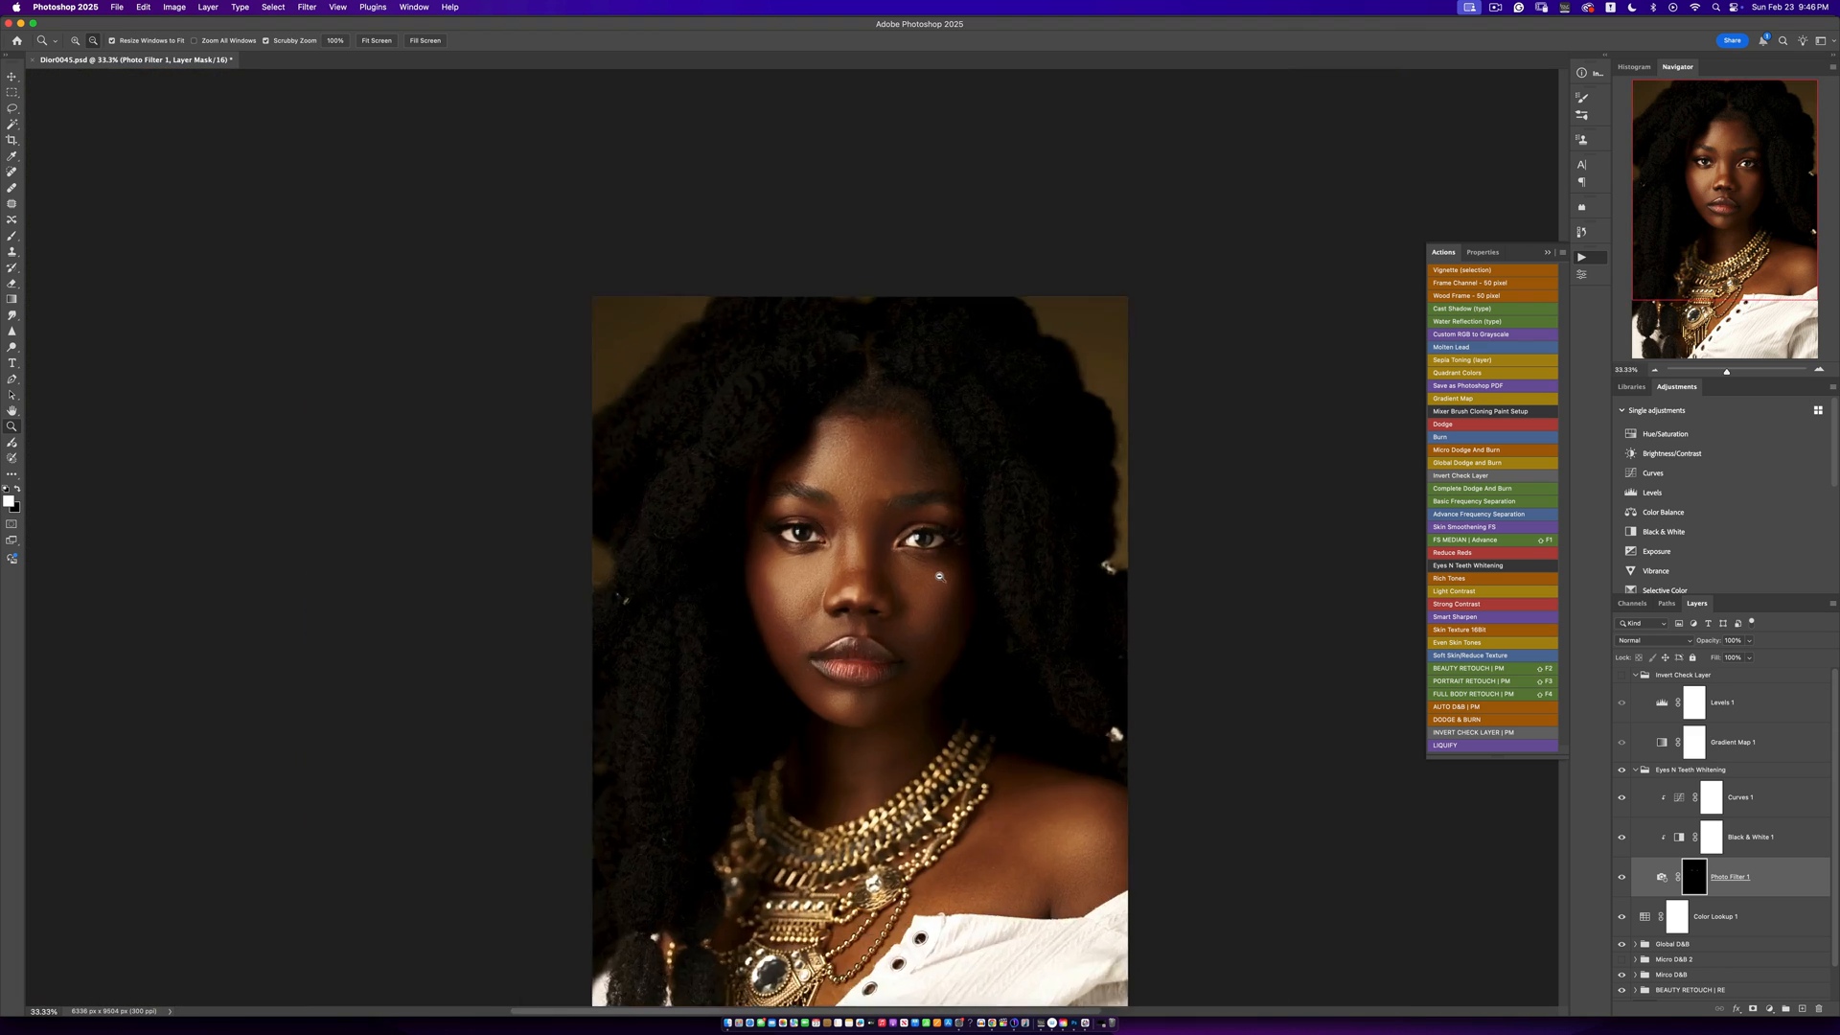
key("b")
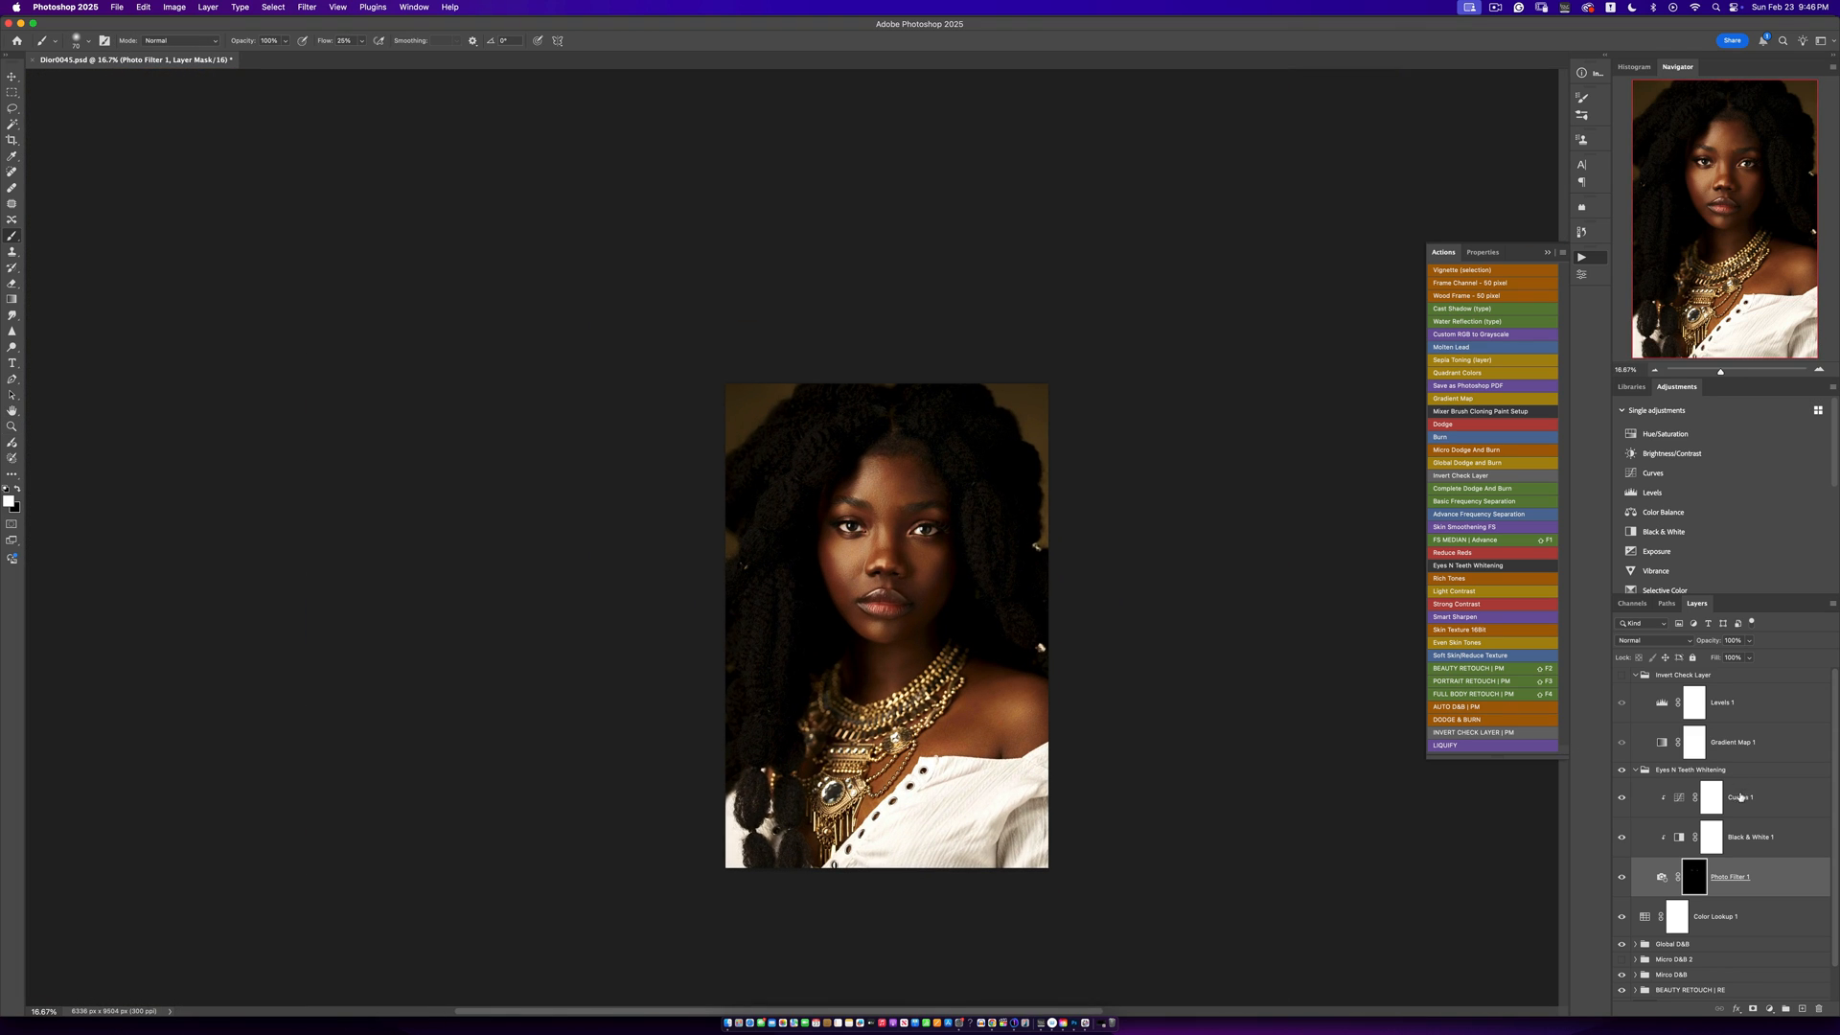
left_click(1741, 796)
left_click(1749, 641)
left_click_drag(1753, 656, 1714, 657)
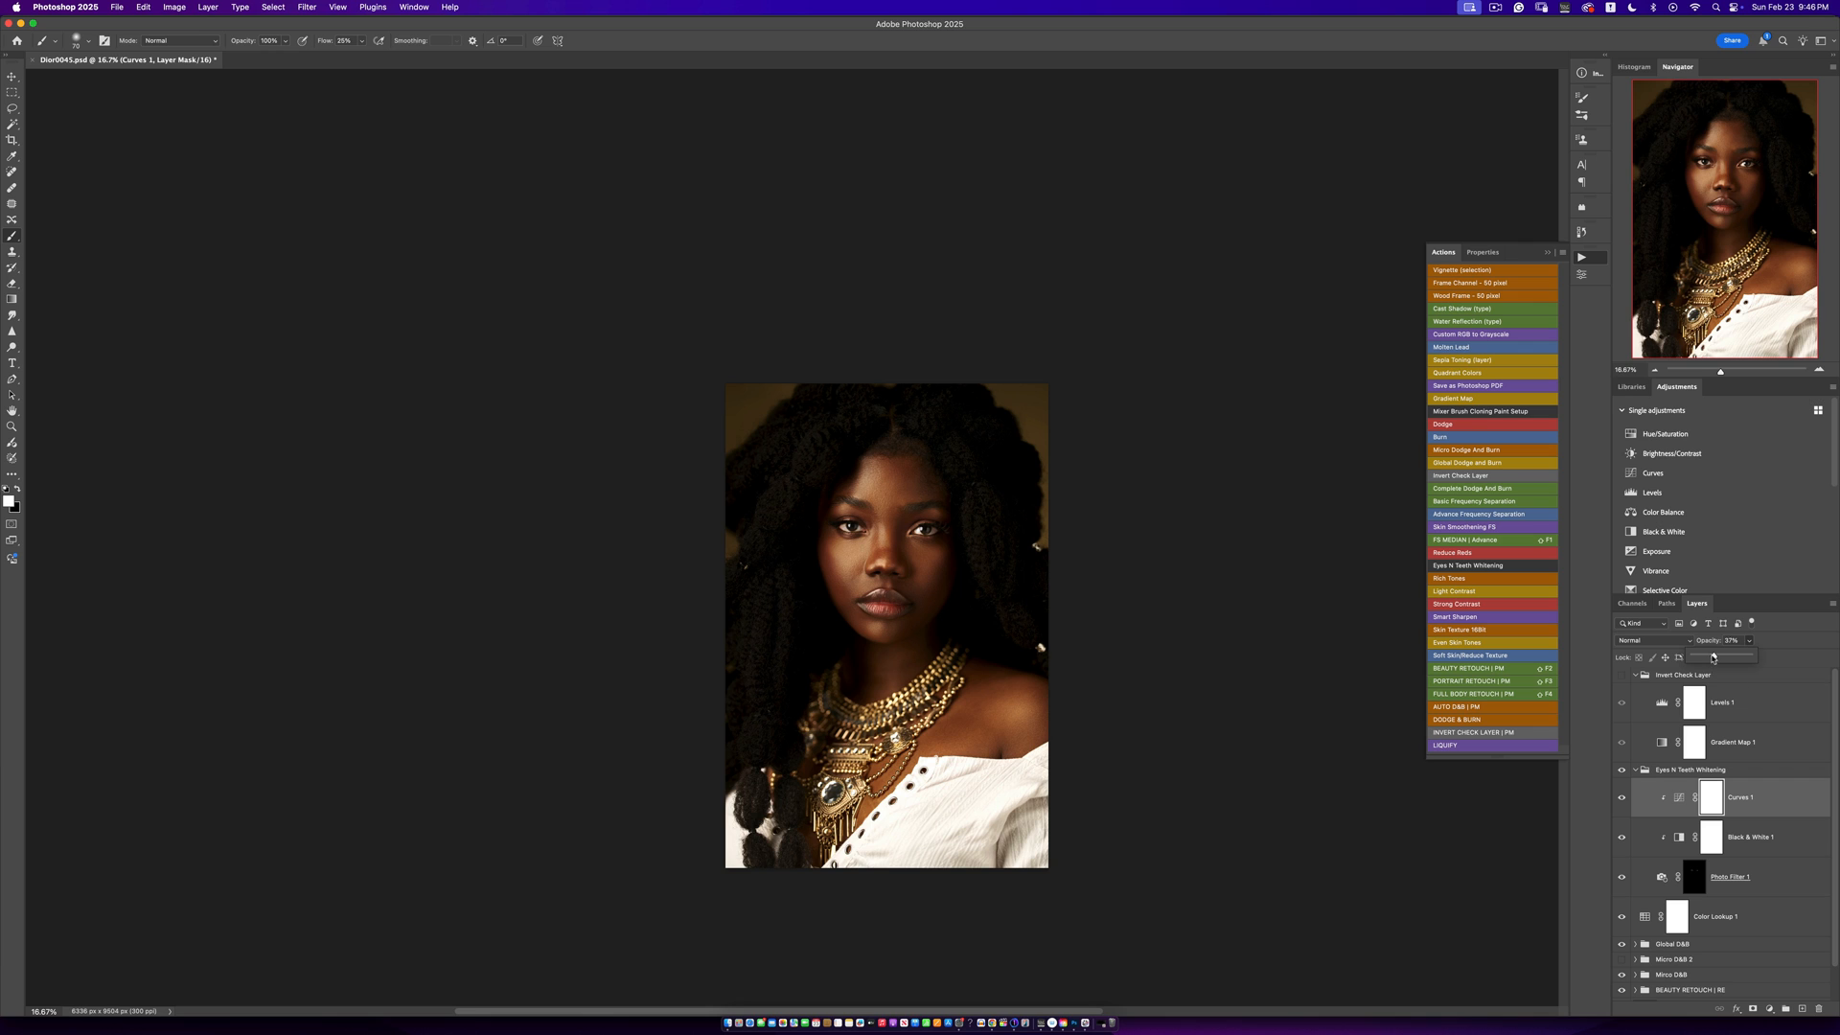
Select the Photo Filter 1 layer and examine the whitened eyes in the full portrait and up close
left_click(1751, 880)
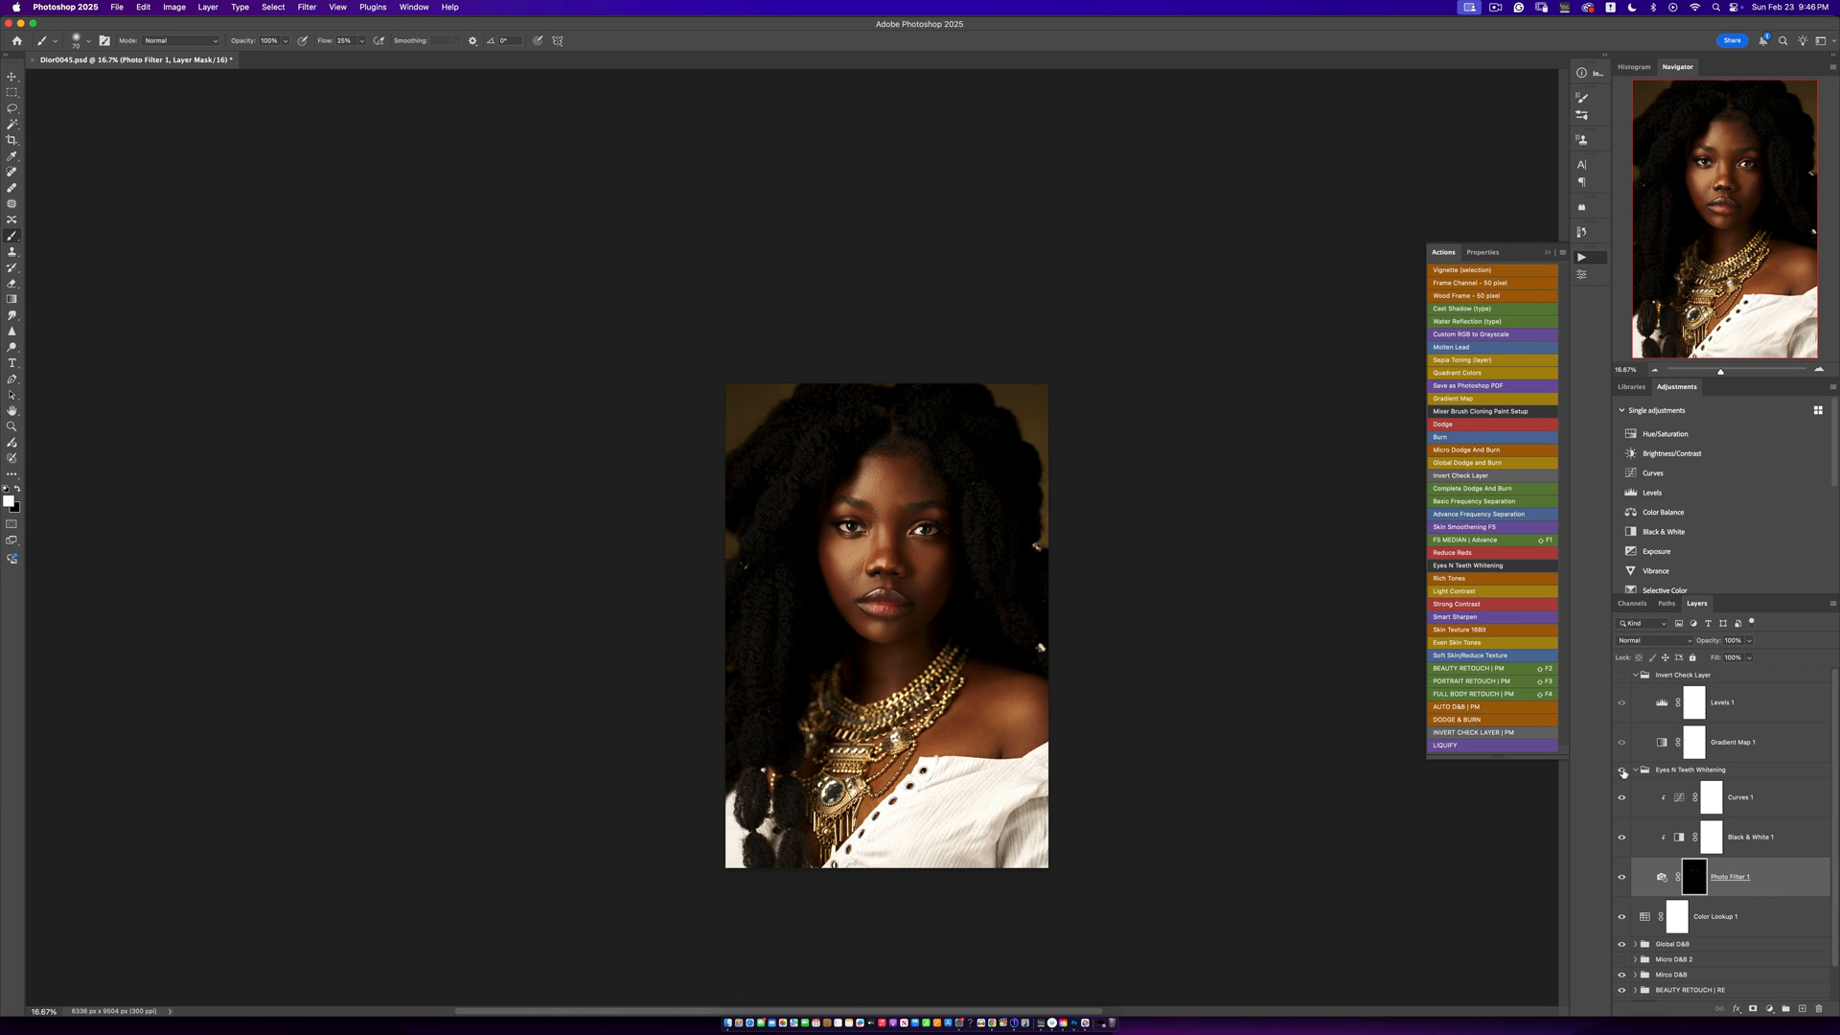
key("z")
left_click(1015, 674)
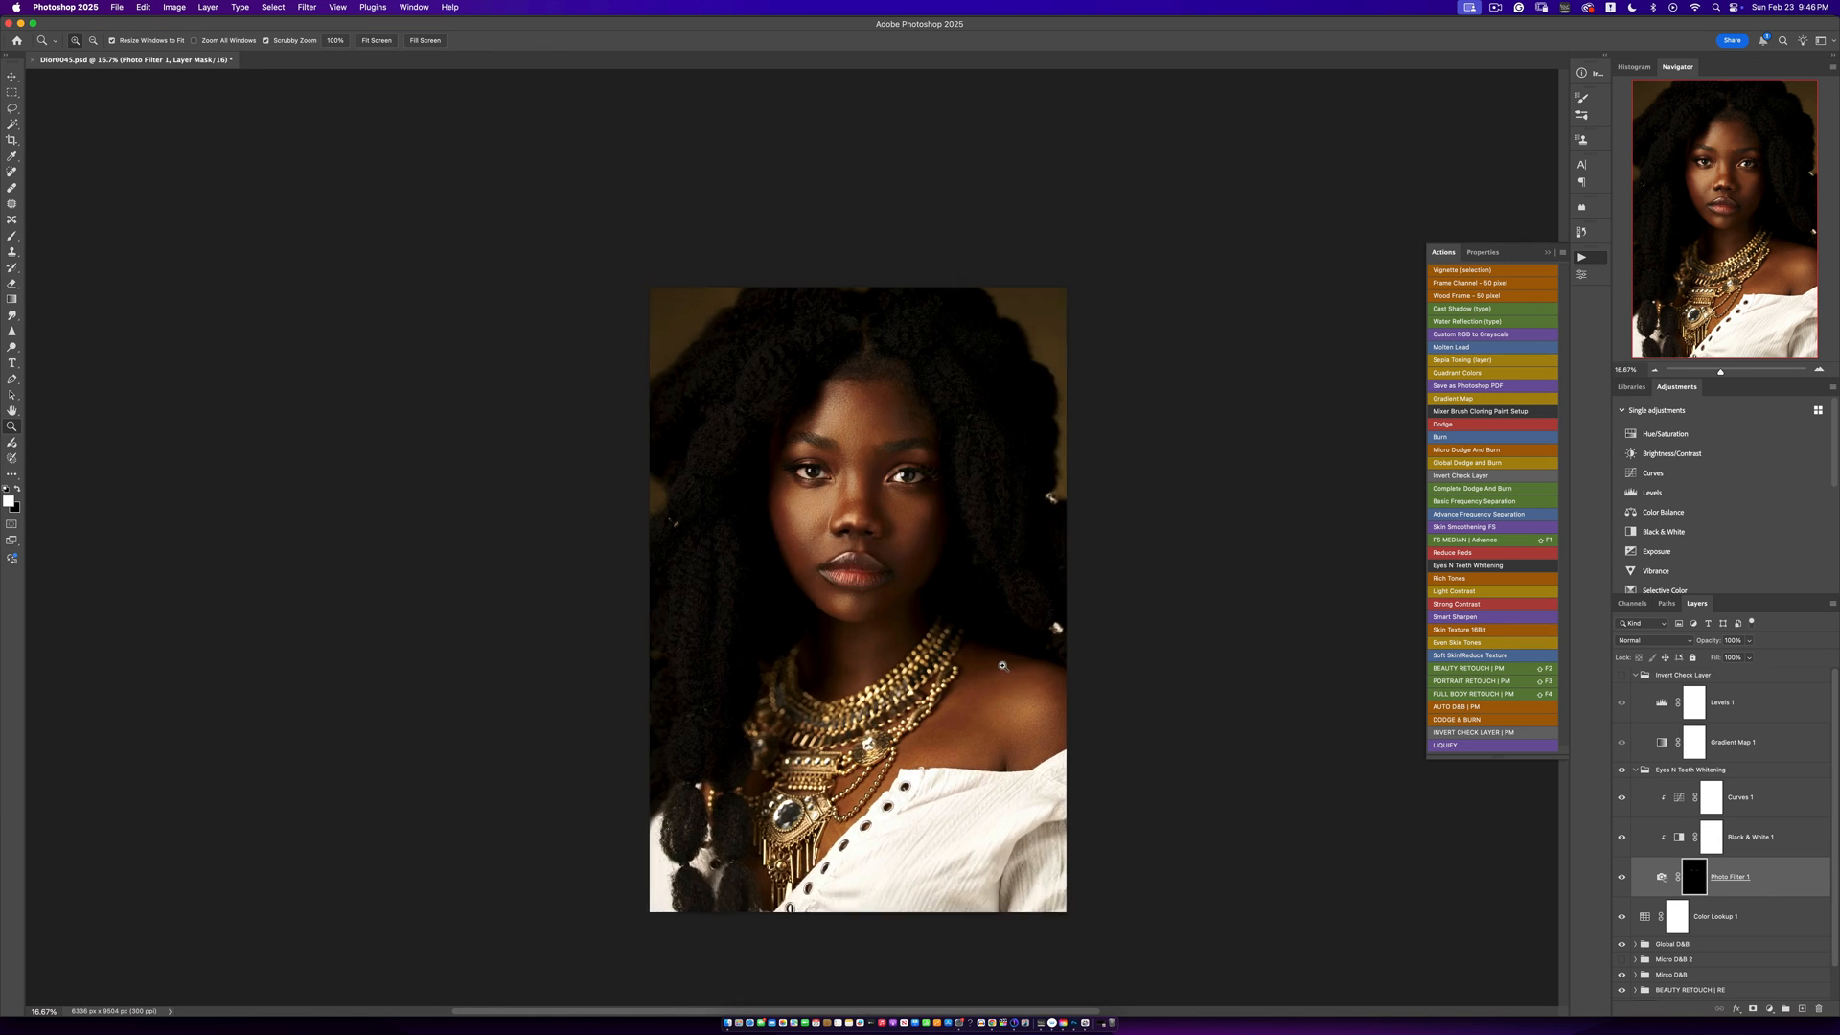
key("b")
key("z")
left_click(838, 437)
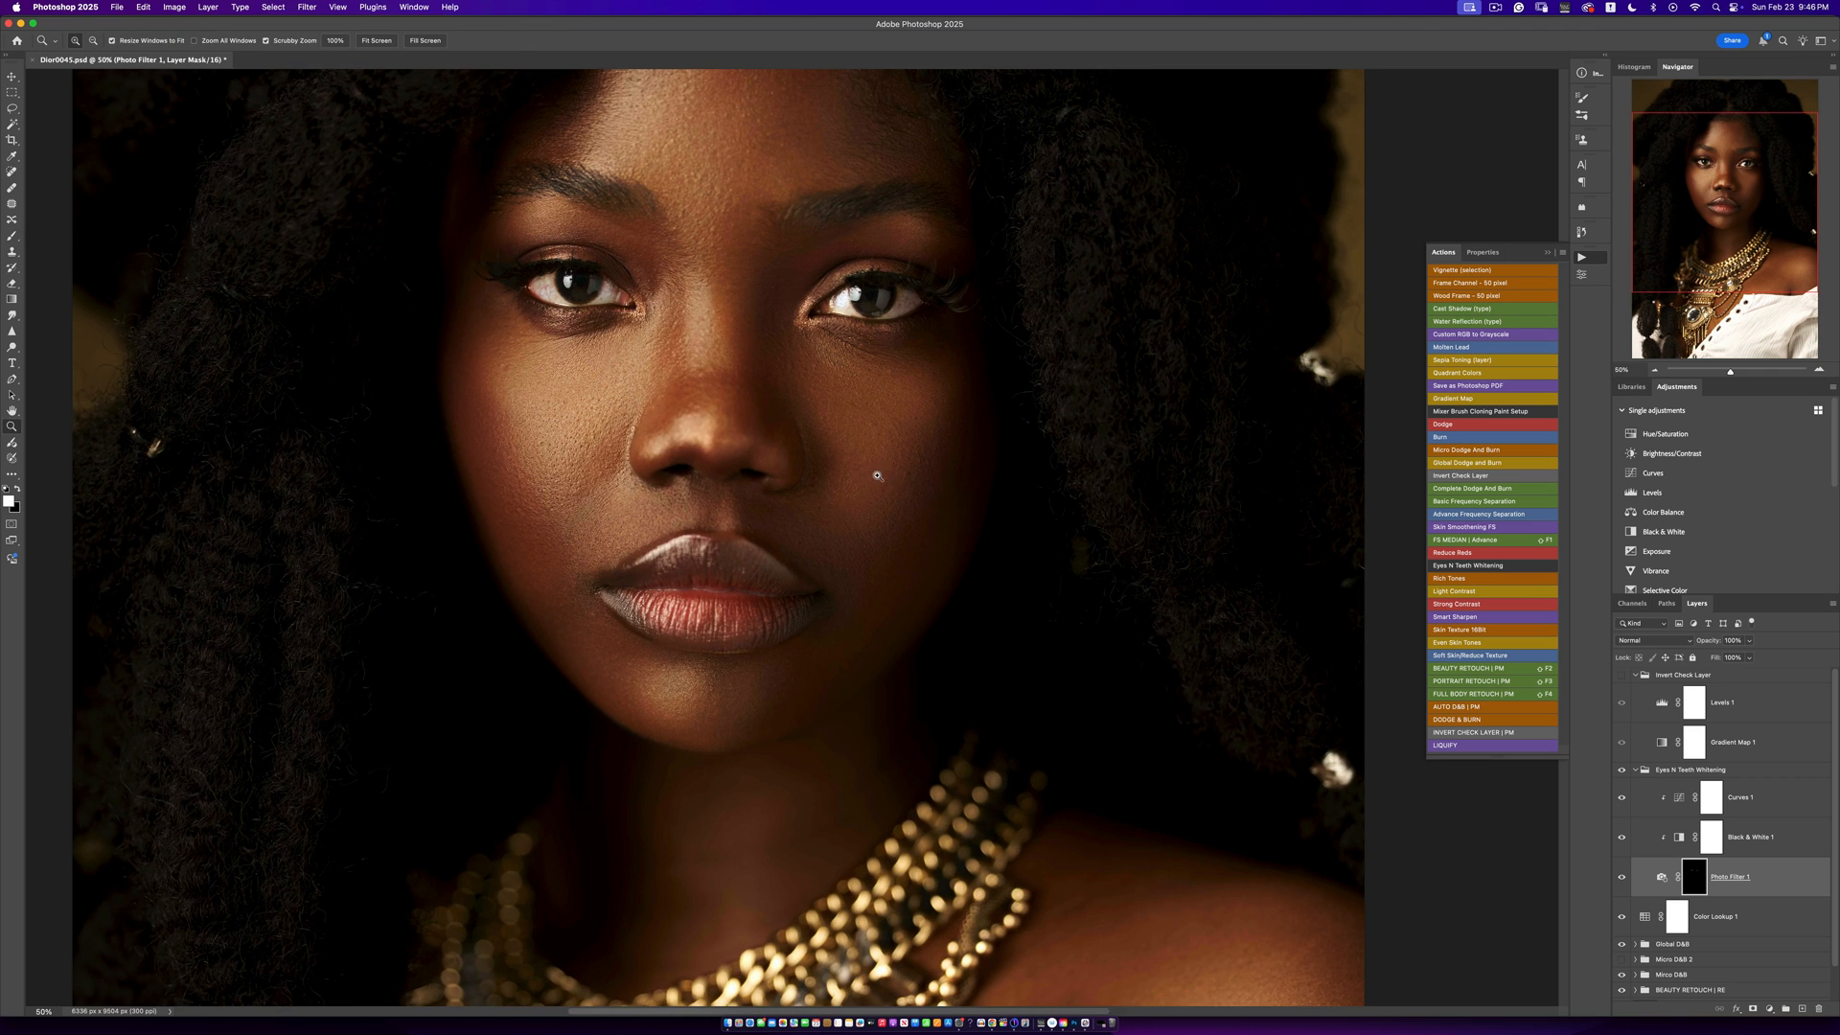
key("b")
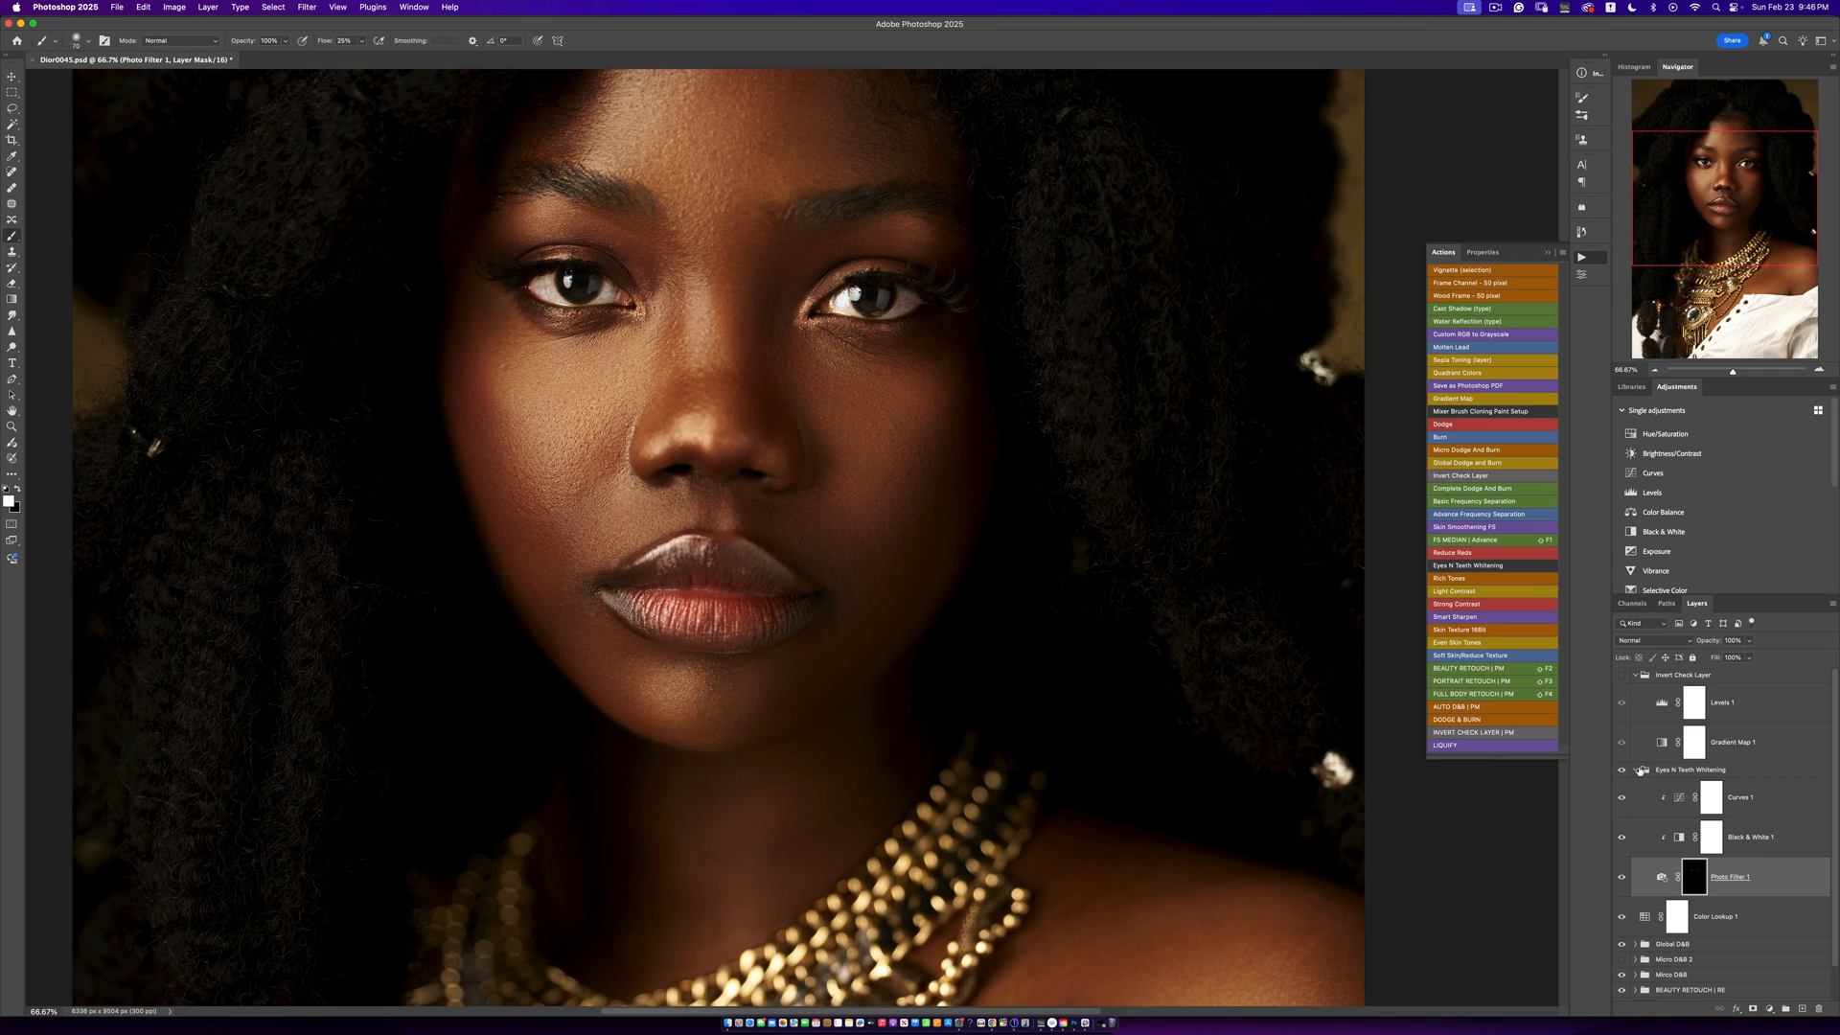
Collapse the Eyes N Teeth Whitening group and compare the retouched face with the original Background layer
left_click(1636, 770)
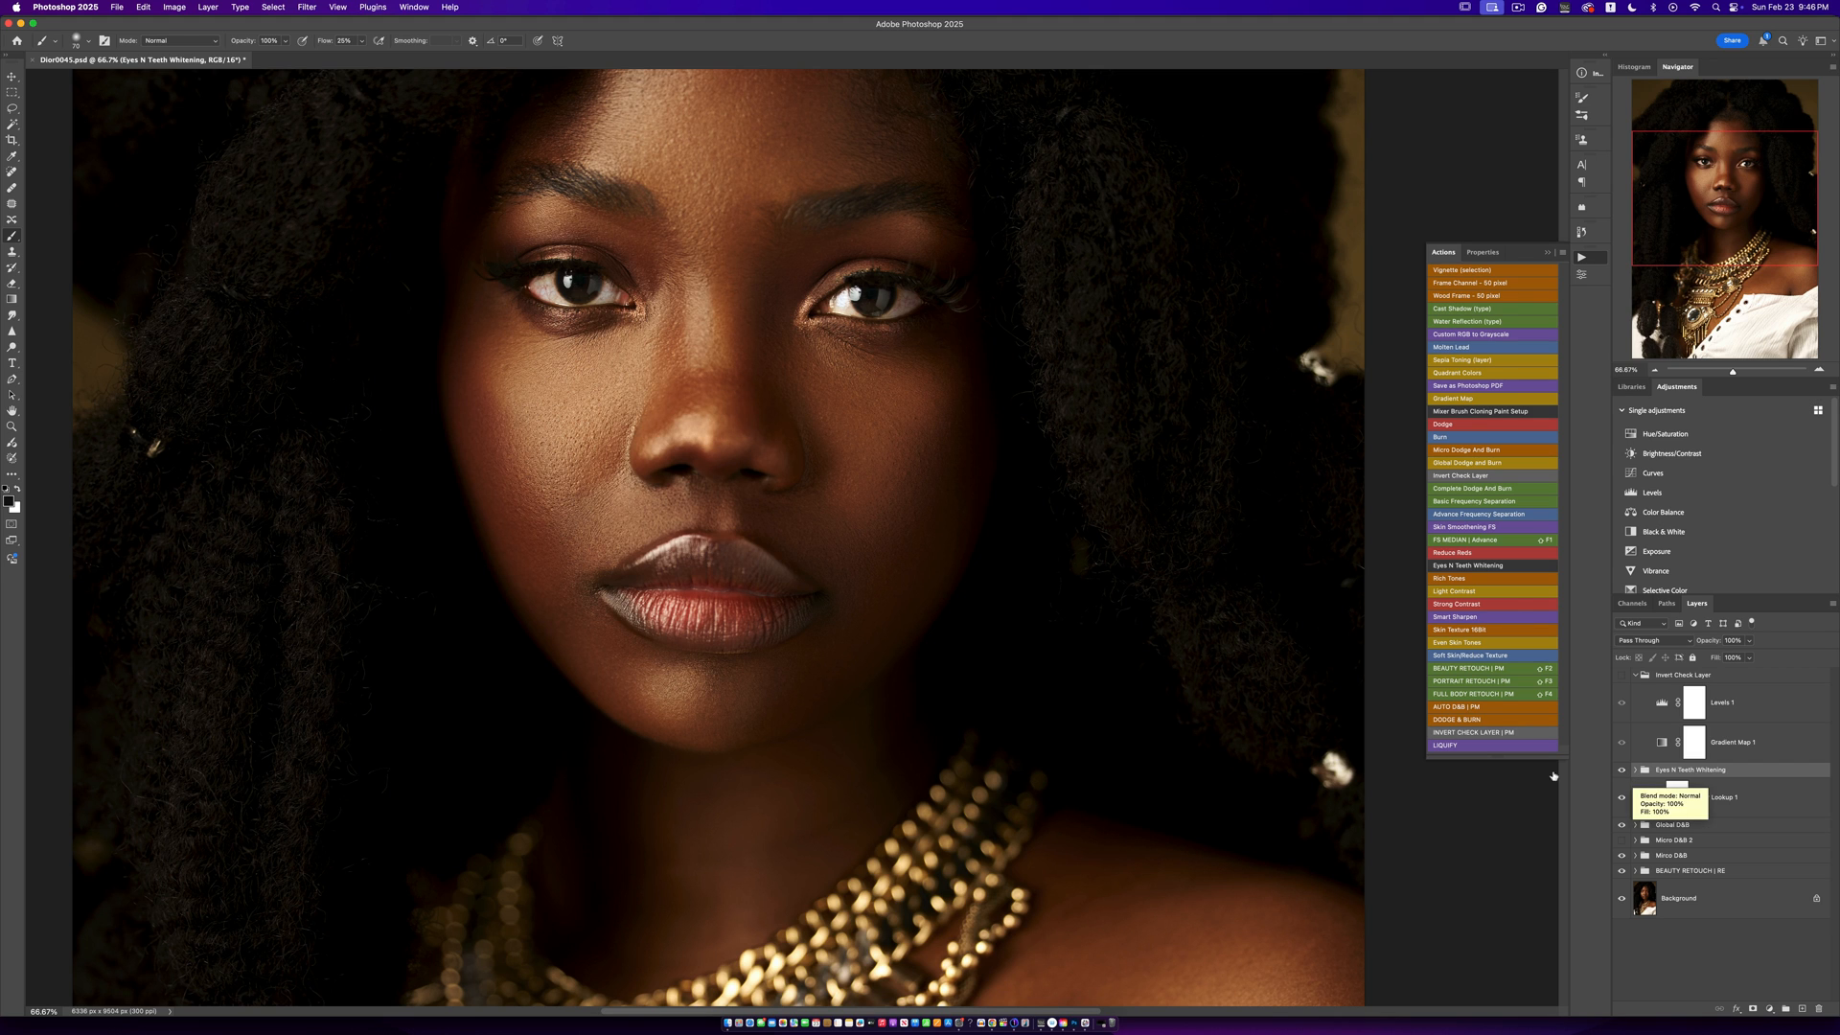
left_click(1622, 898, "alt")
left_click_drag(1187, 718, 1201, 840)
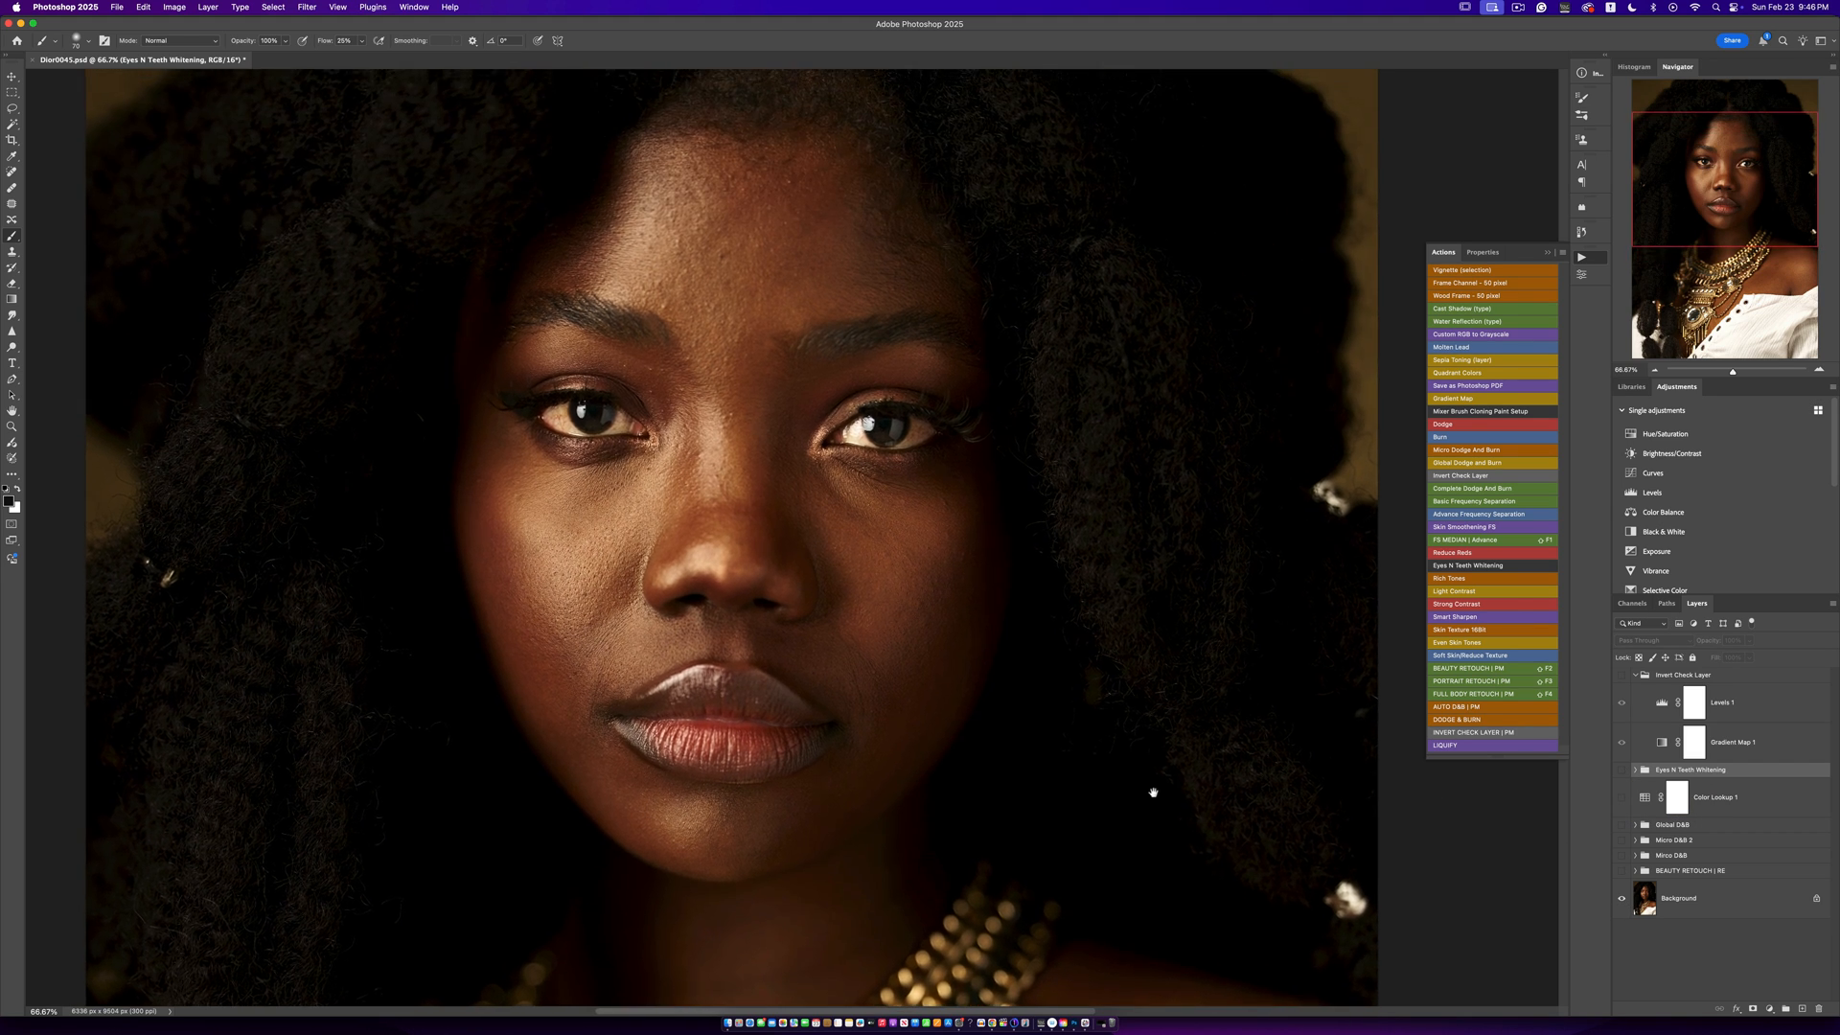
left_click(1622, 898, "alt")
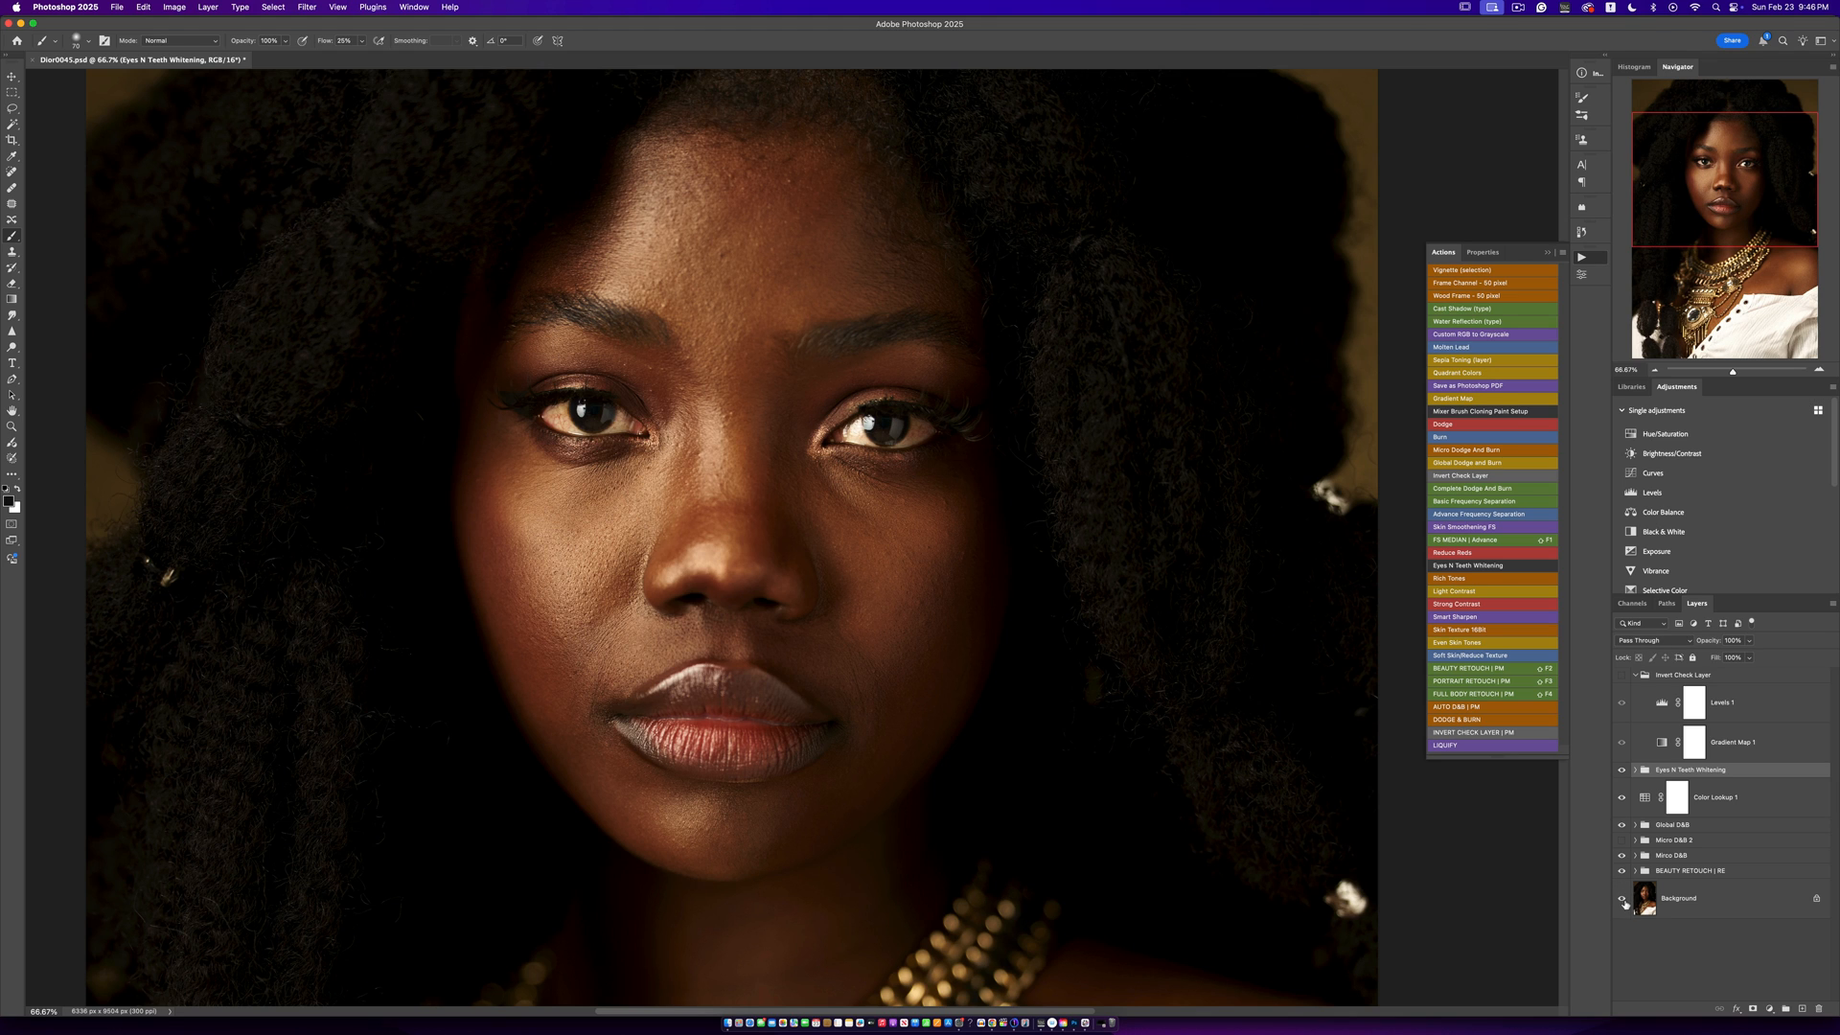
left_click(1621, 898, "alt")
left_click(1620, 899, "alt")
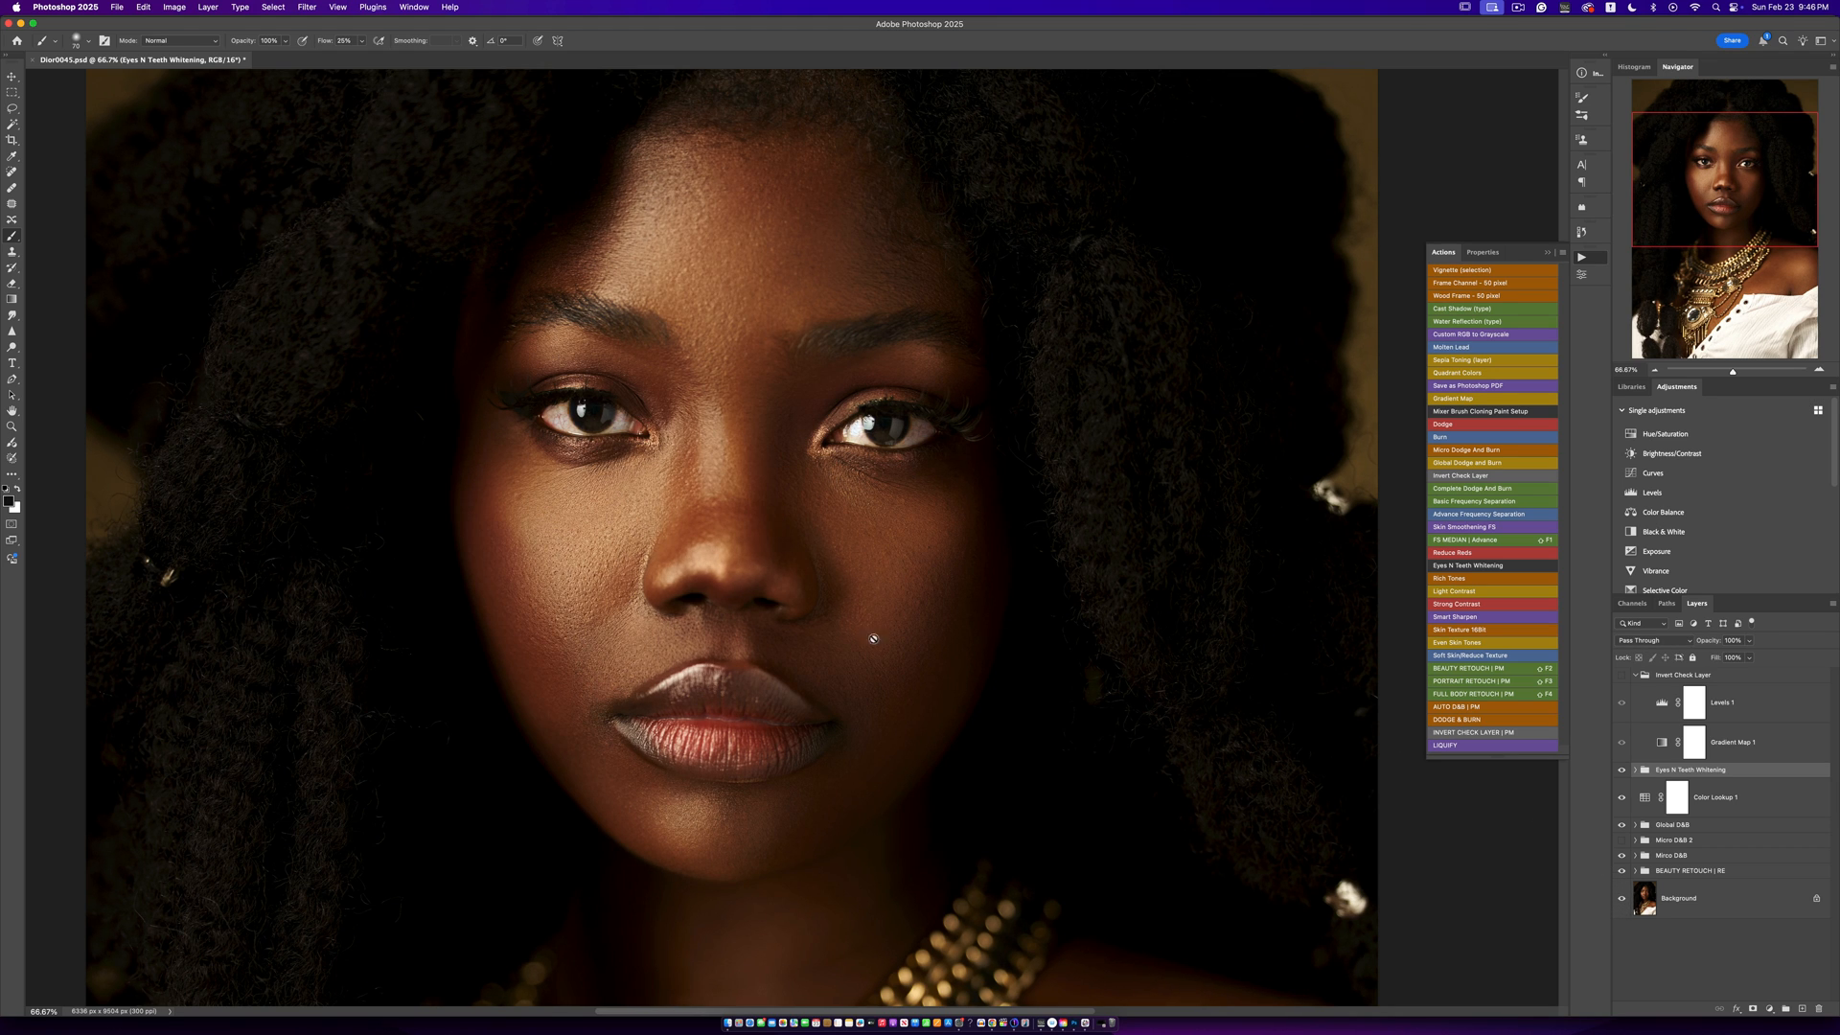
Examine the overall retouch across the full portrait, from hair to necklace and blouse, at 25% view
key("z")
left_click(810, 614, "alt")
left_click(839, 639, "alt")
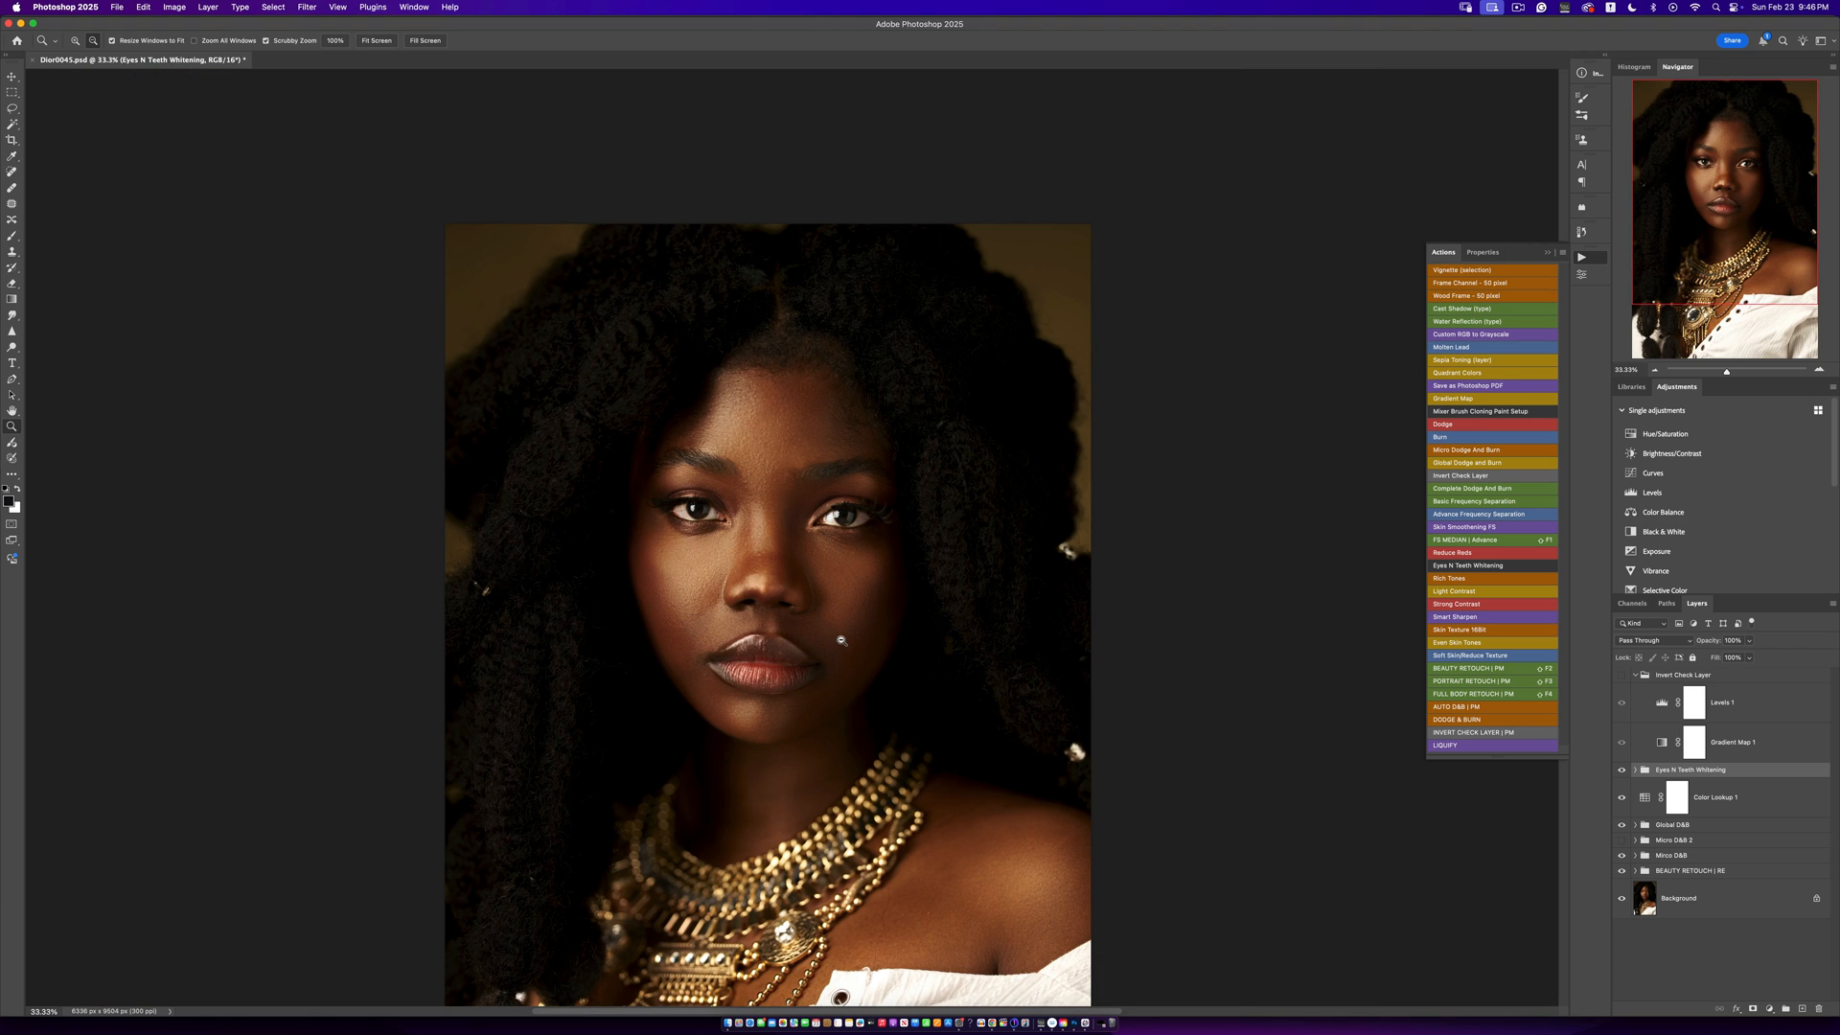
left_click(869, 634)
left_click(881, 652, "alt")
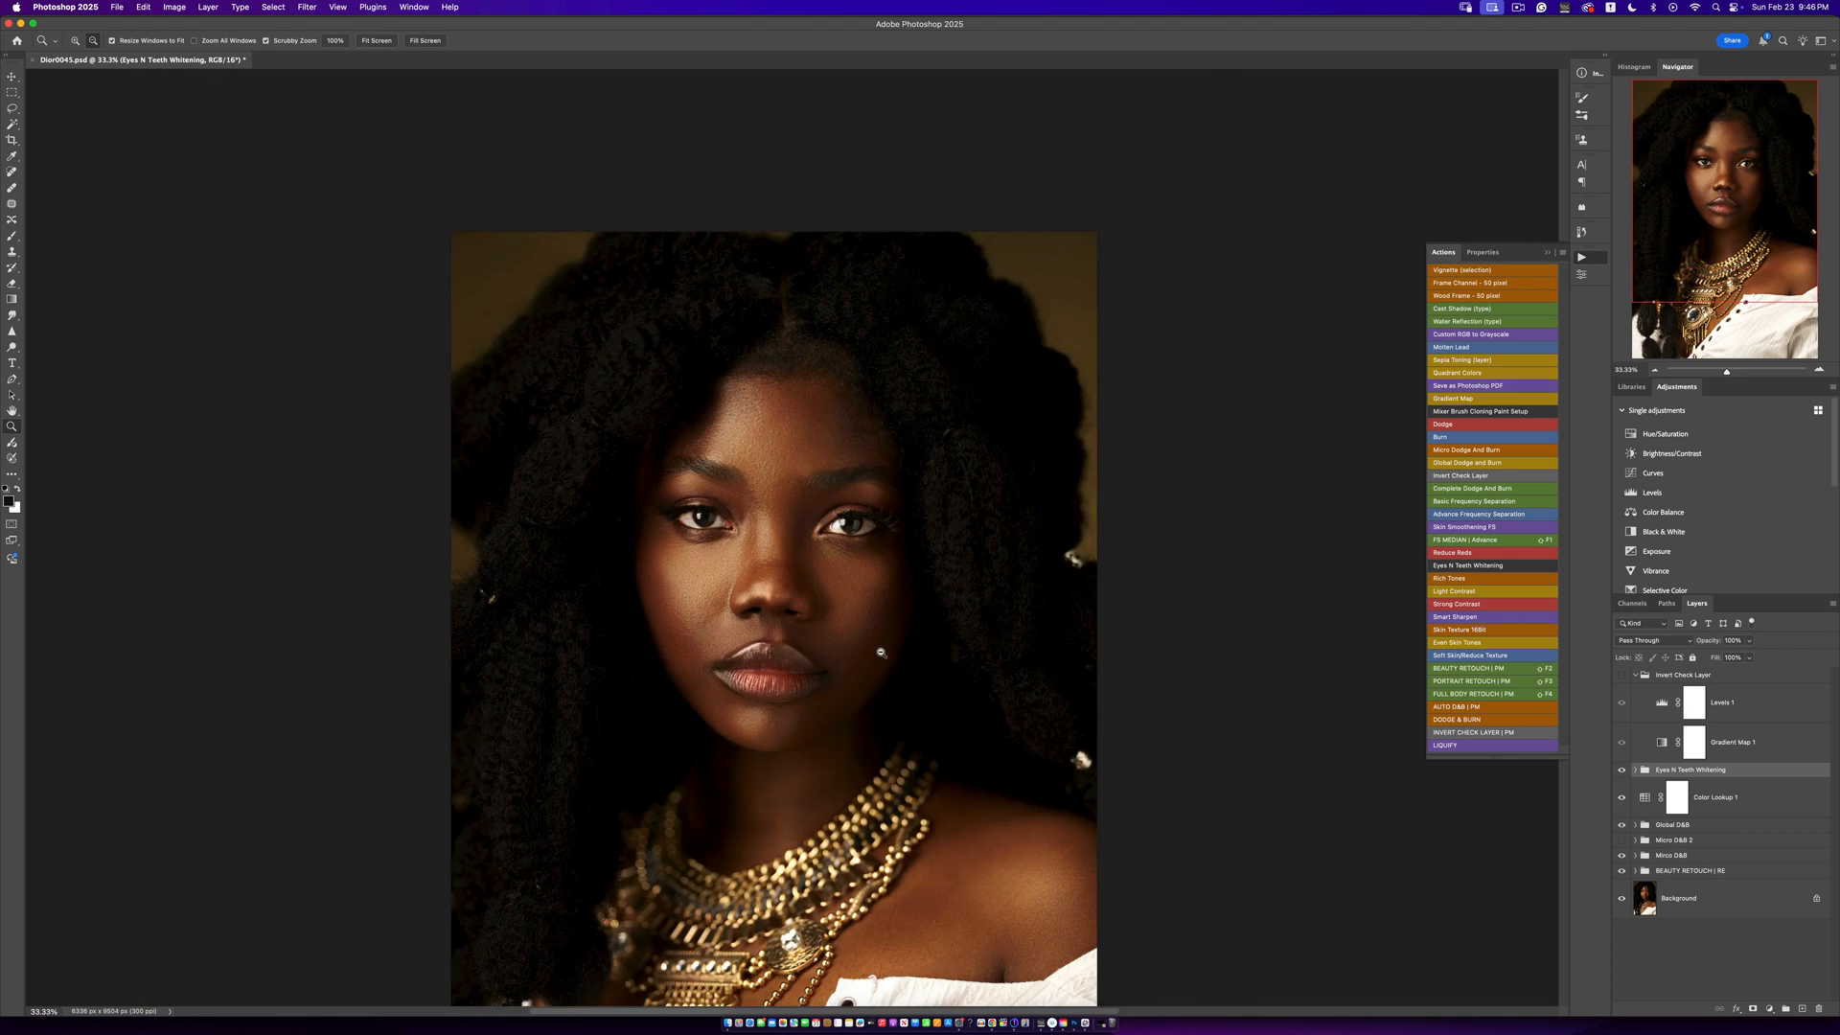
left_click(881, 653, "alt")
key("b")
scroll(916, 681, "down", 3)
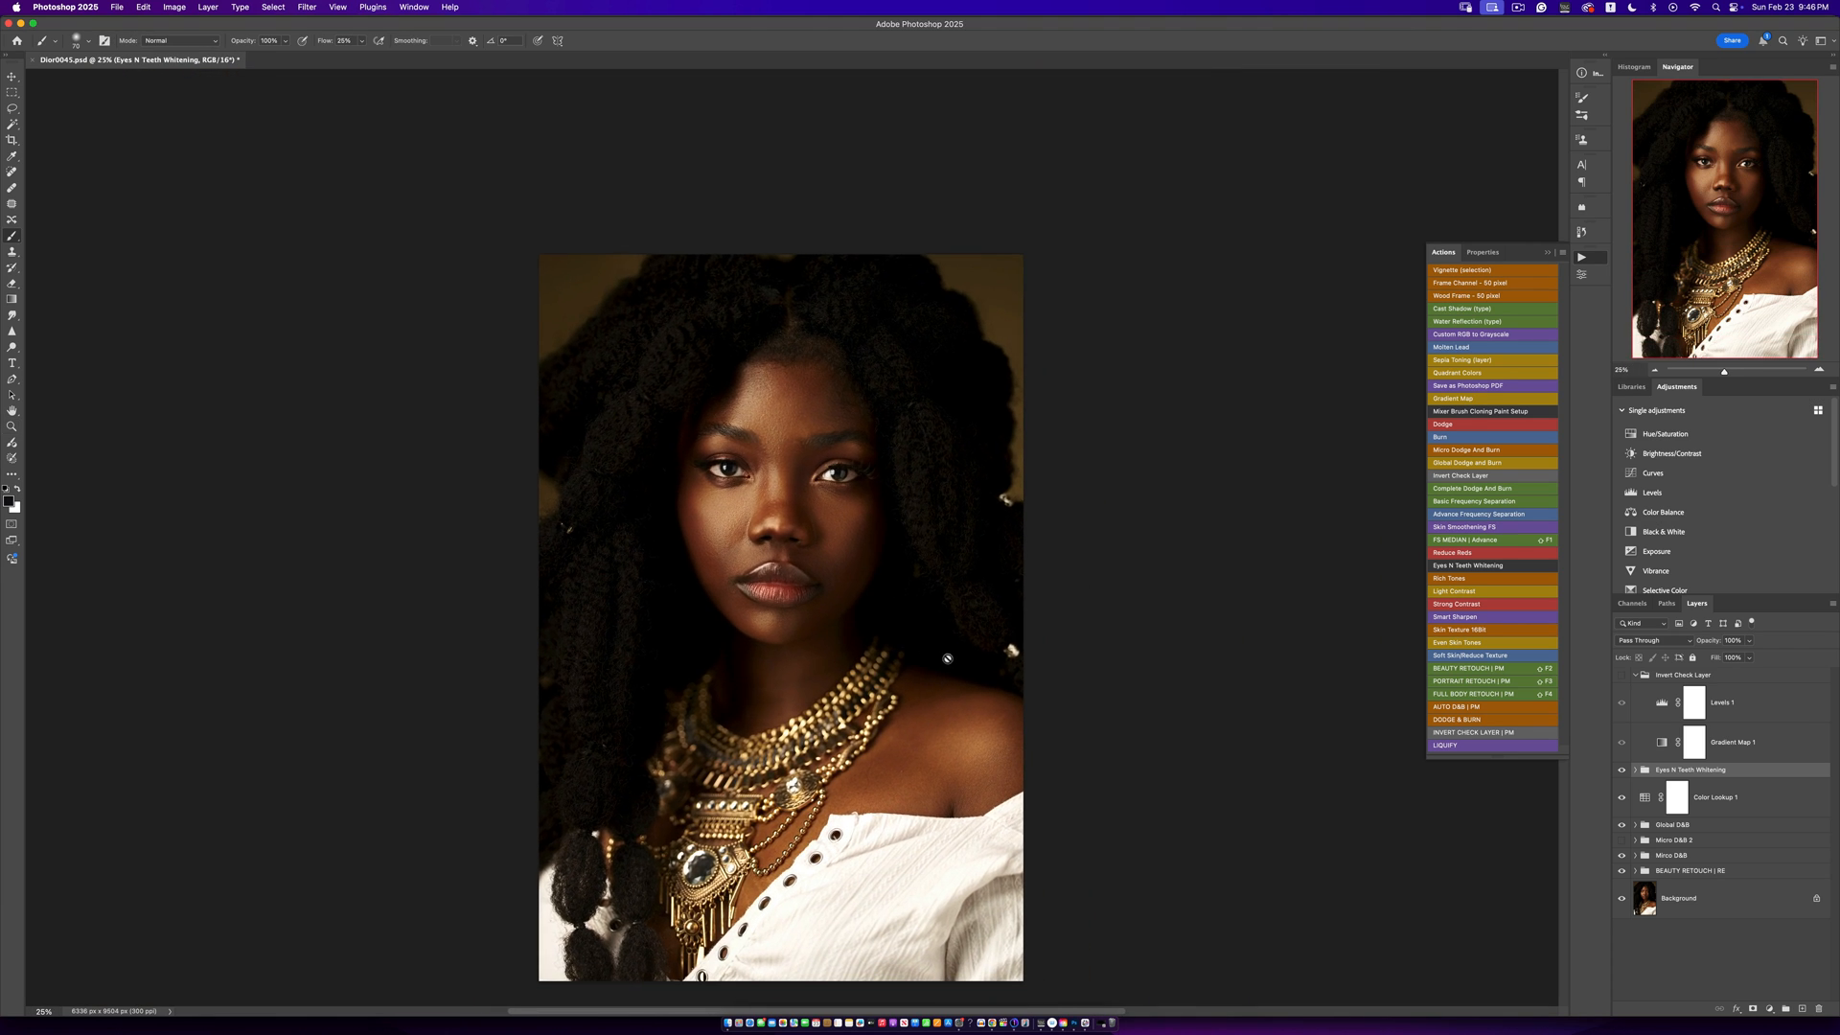